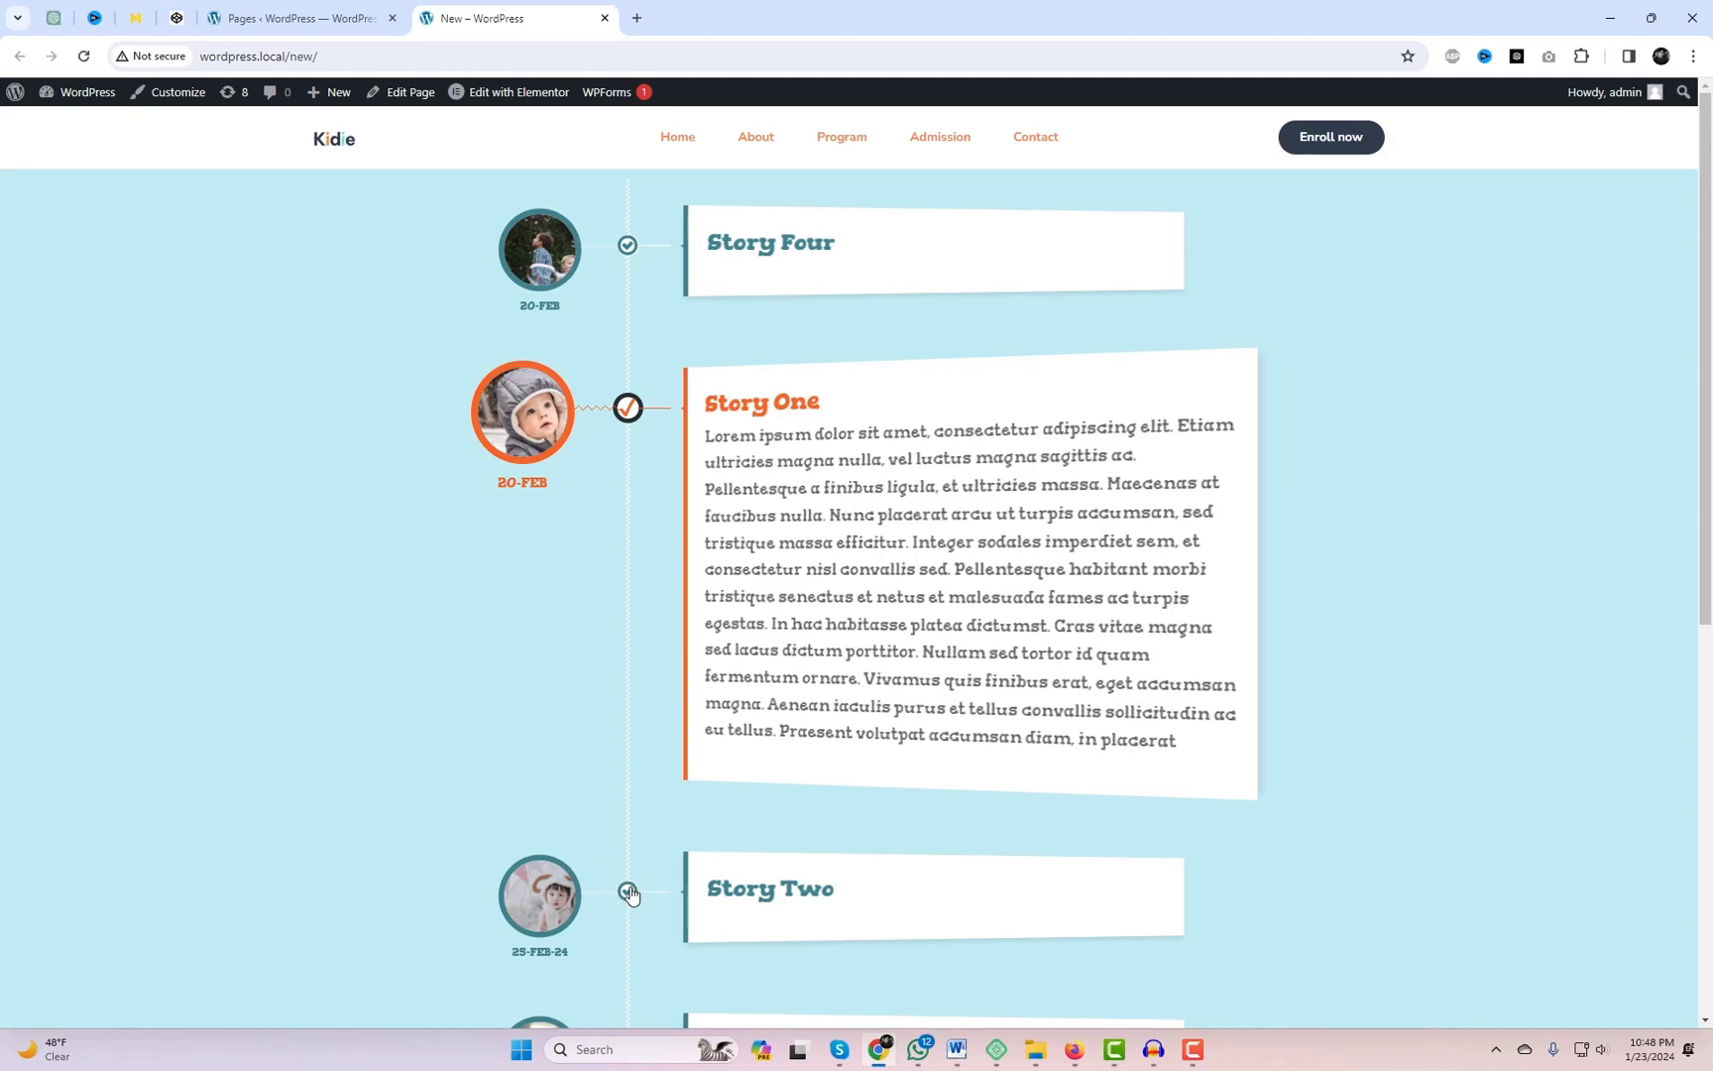
# Step: Expand the Story One to Story Four cards on the timeline to preview their text
pyautogui.scroll(-2, 665, 865)
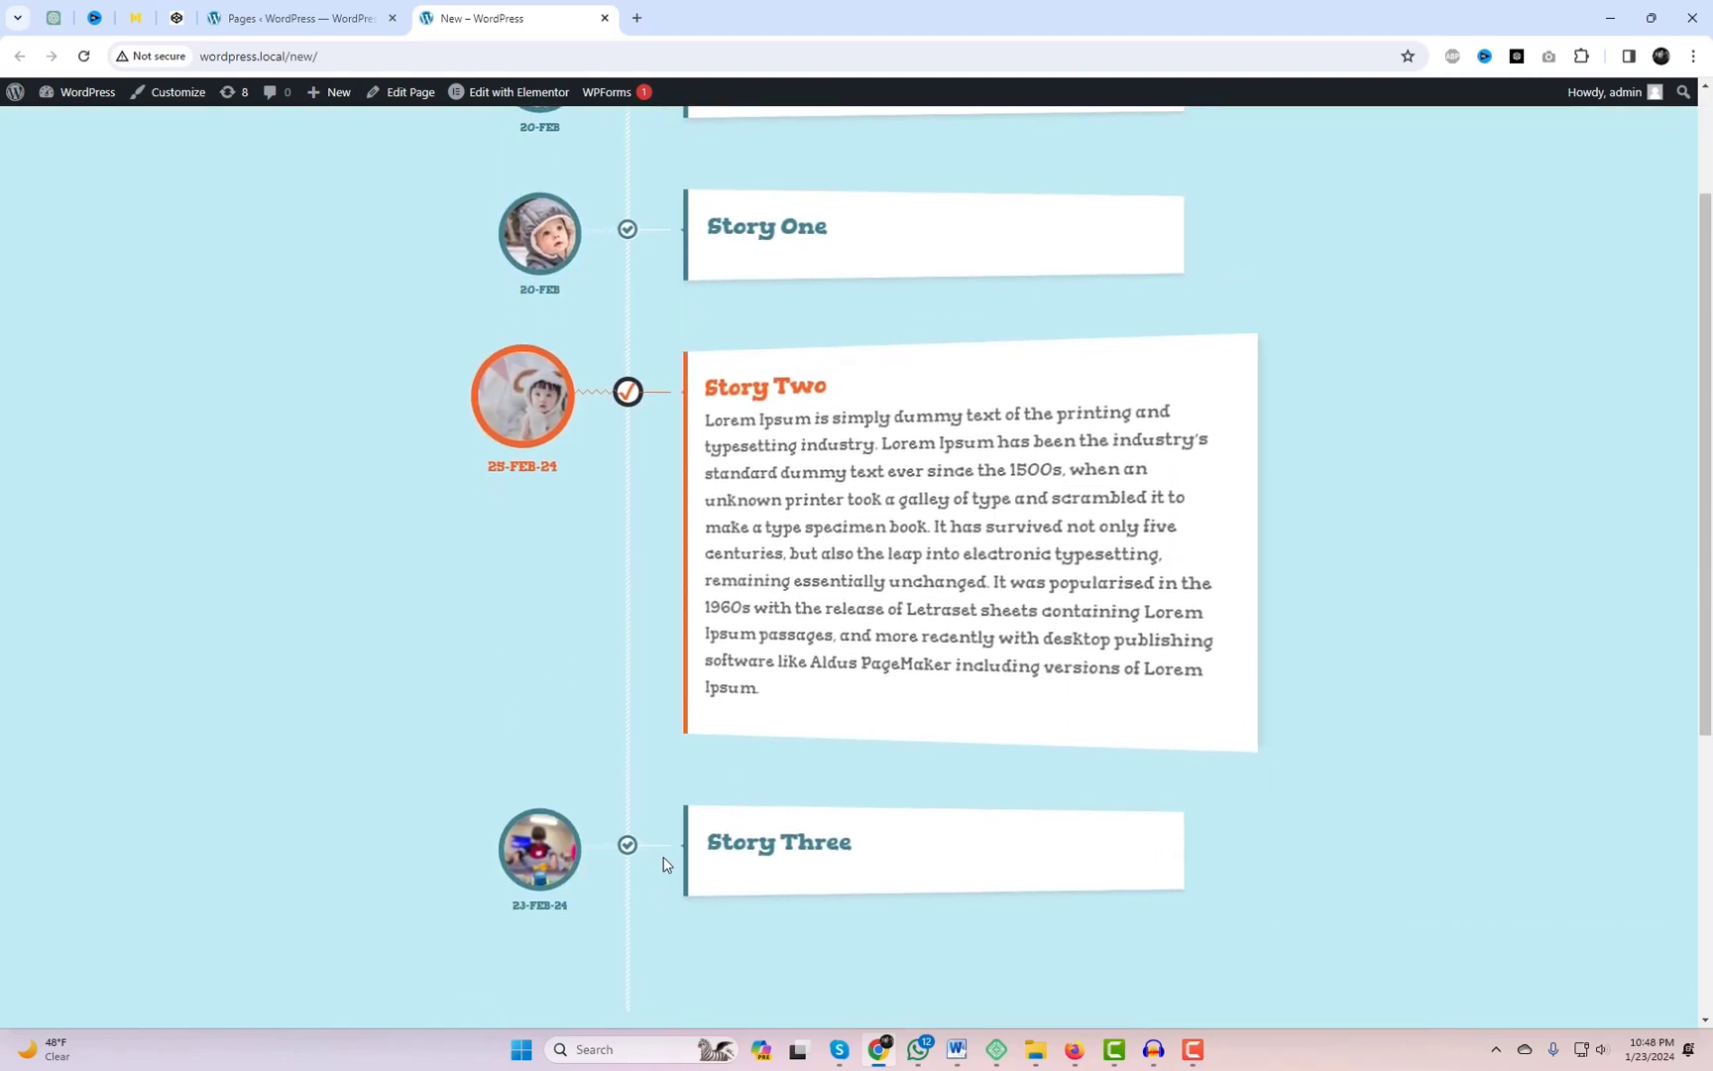
pyautogui.click(627, 845)
pyautogui.scroll(-1, 1258, 735)
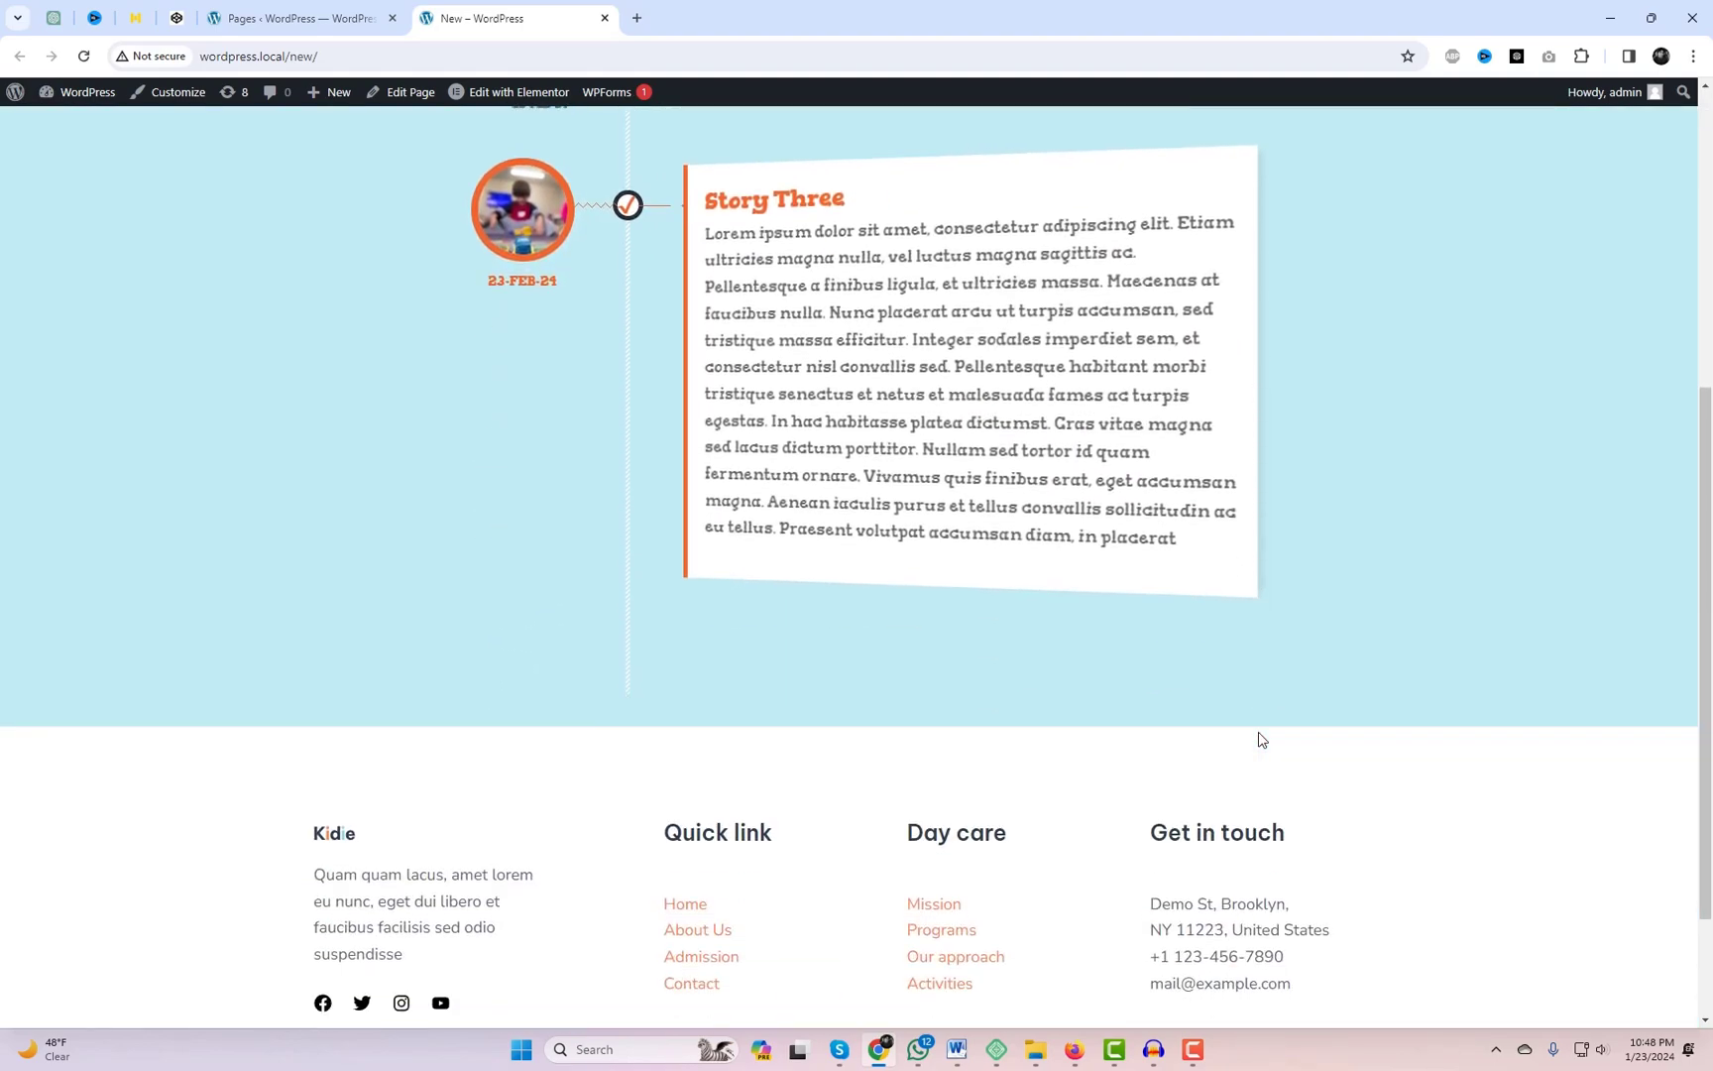
pyautogui.scroll(3, 1258, 739)
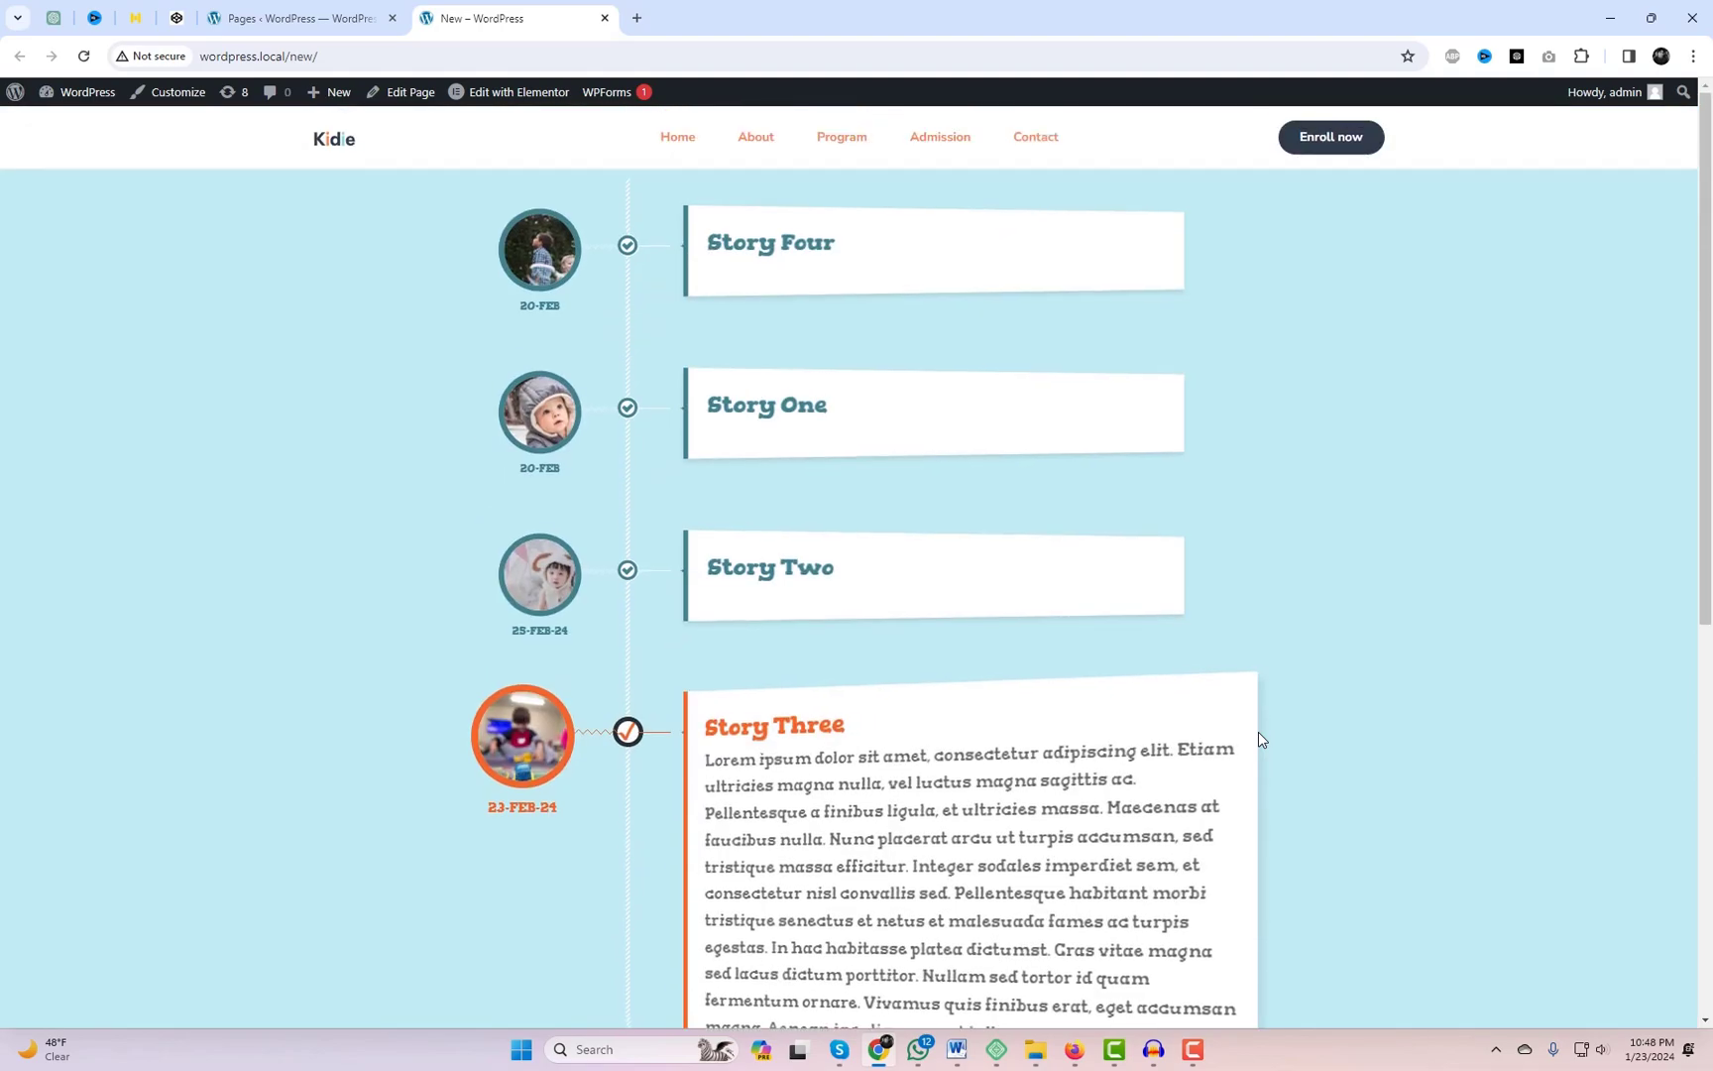
pyautogui.click(630, 248)
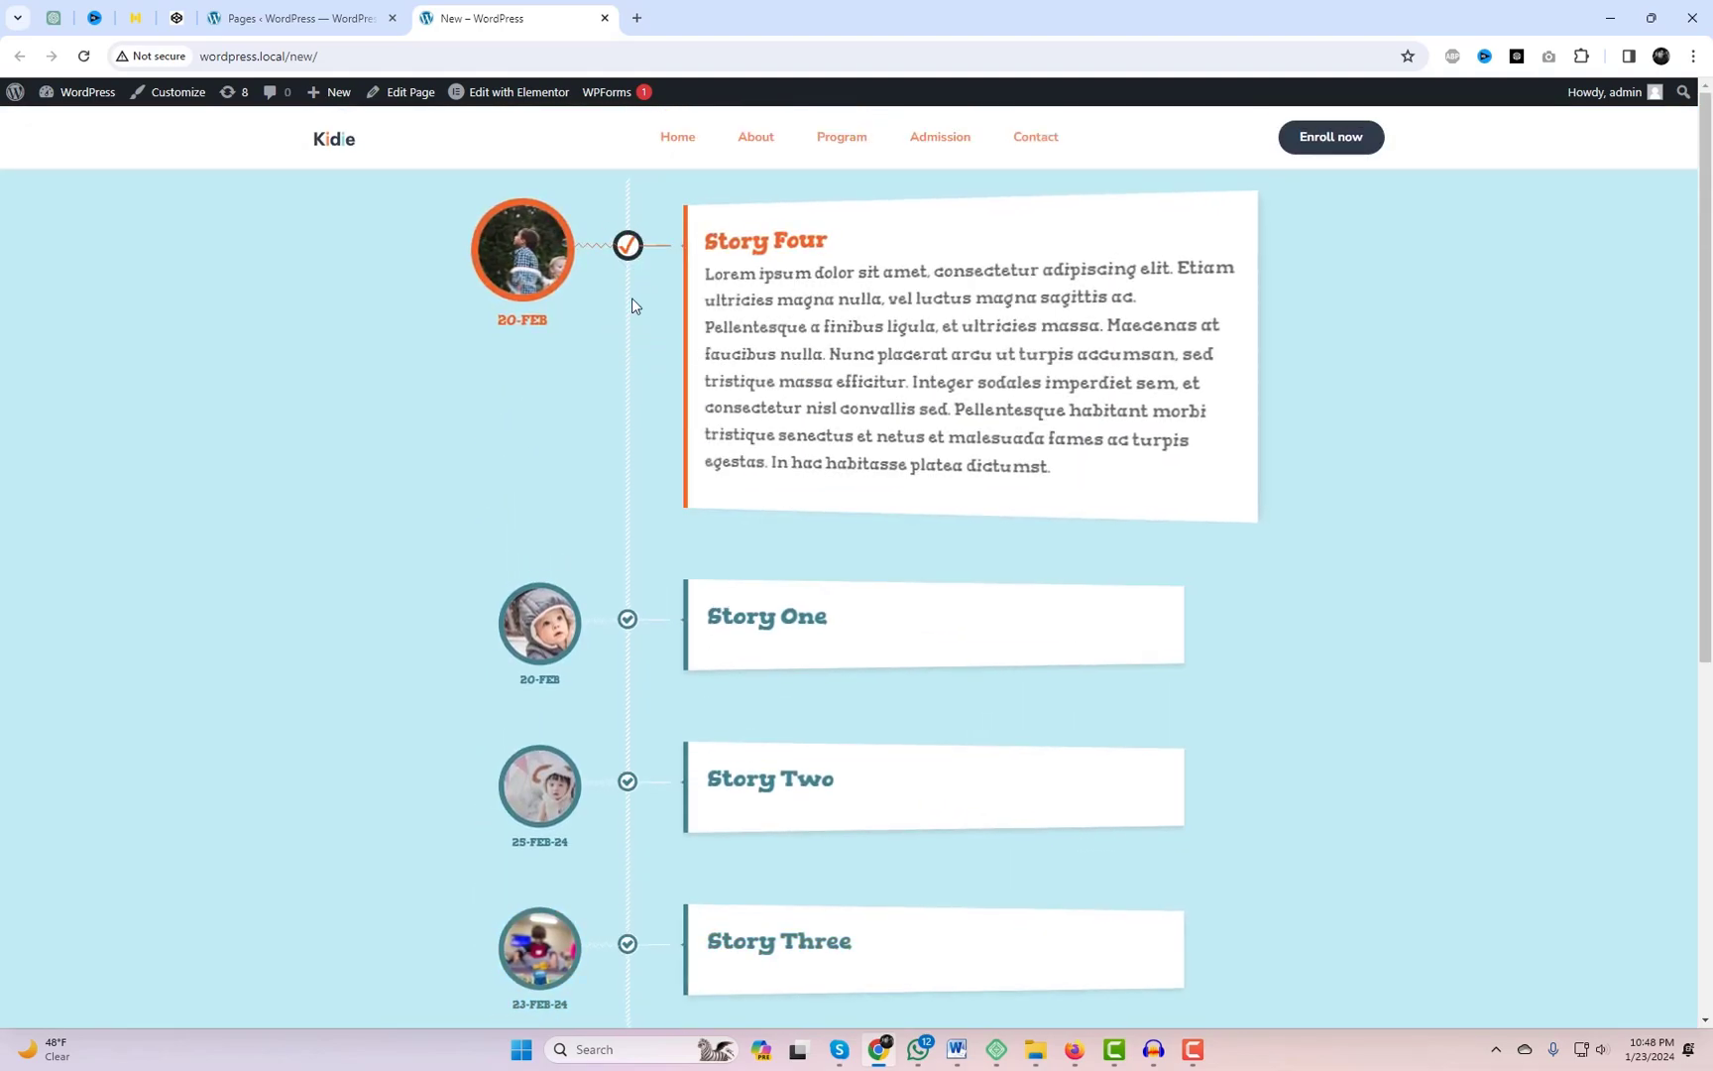
pyautogui.click(626, 621)
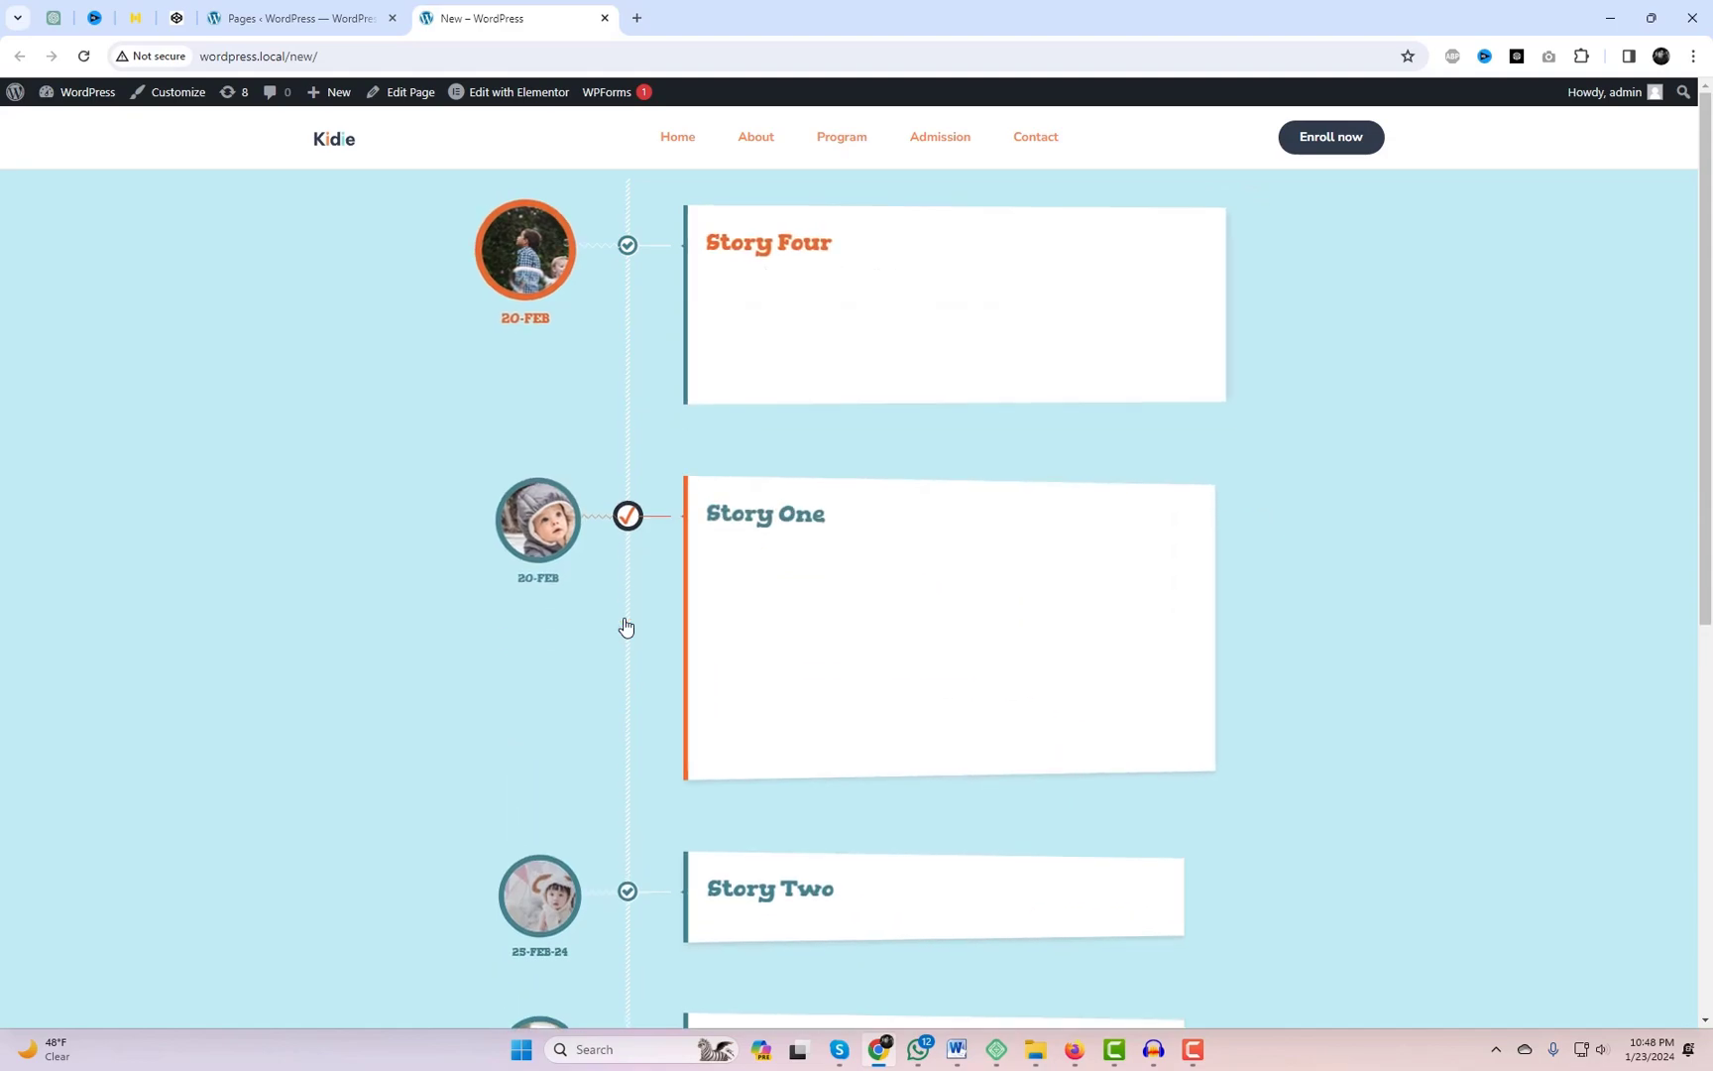
pyautogui.scroll(-1, 674, 791)
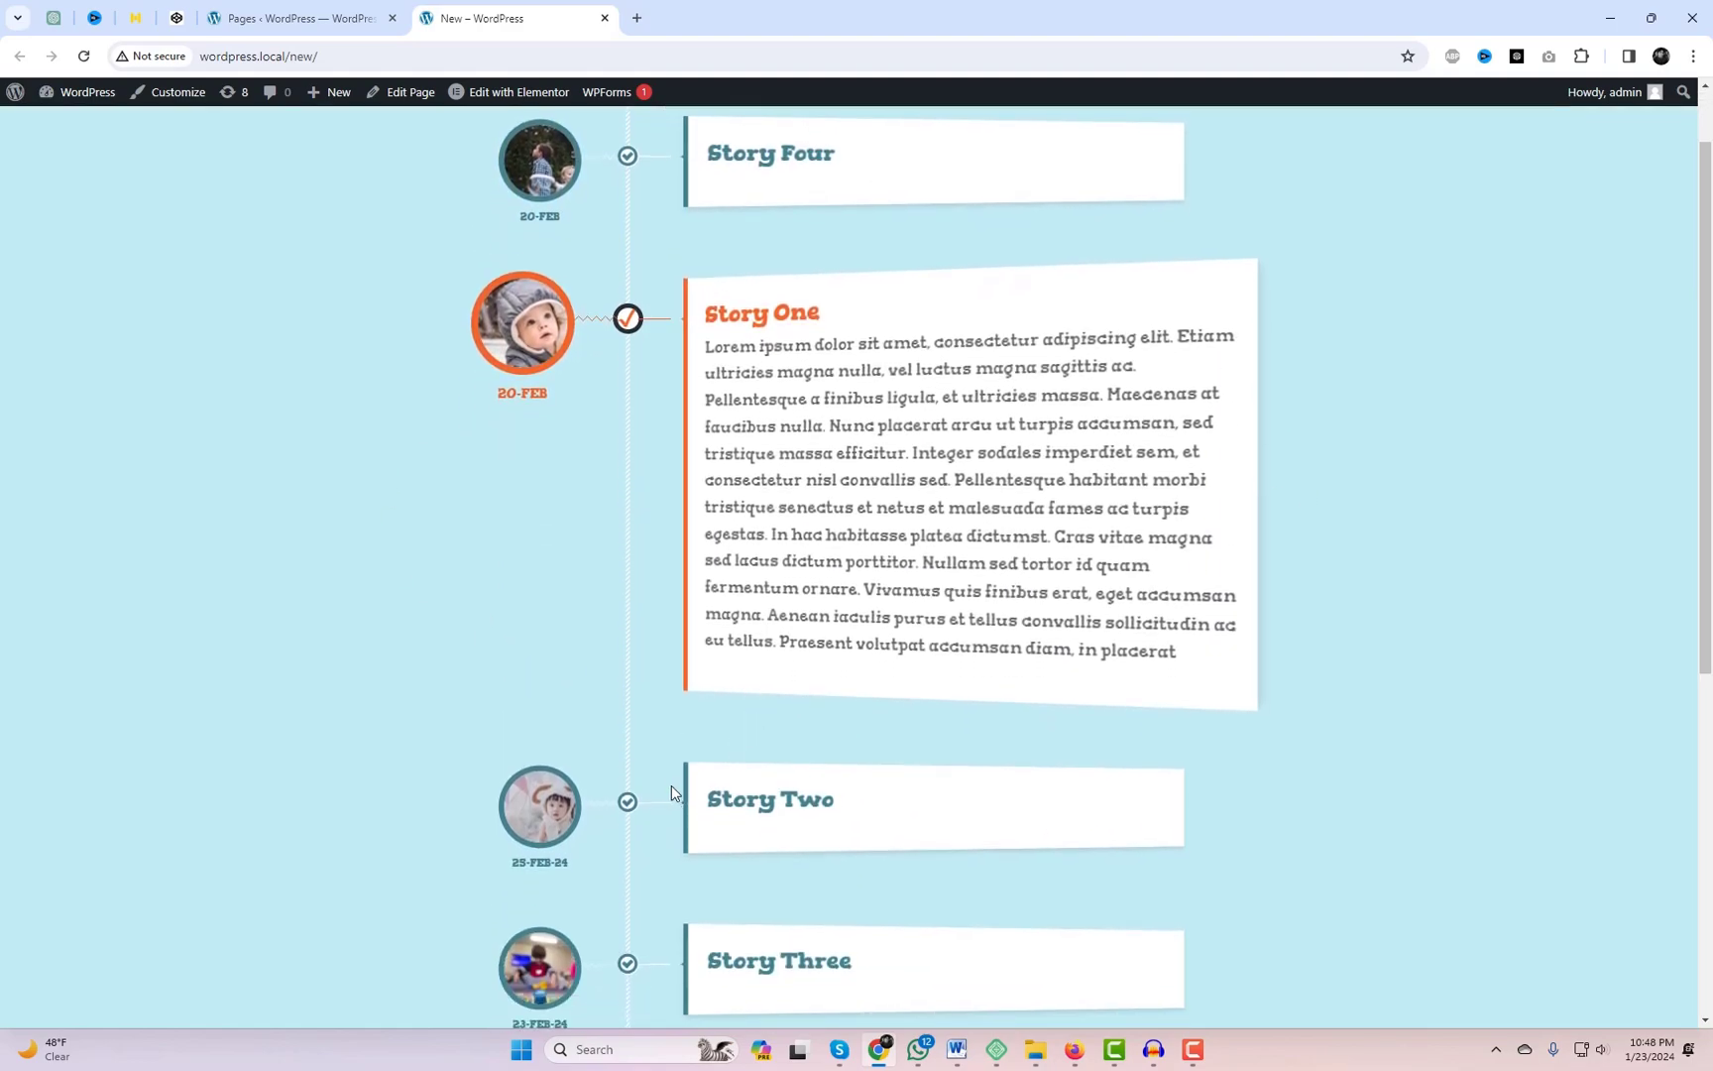
pyautogui.click(631, 805)
pyautogui.scroll(-2, 682, 813)
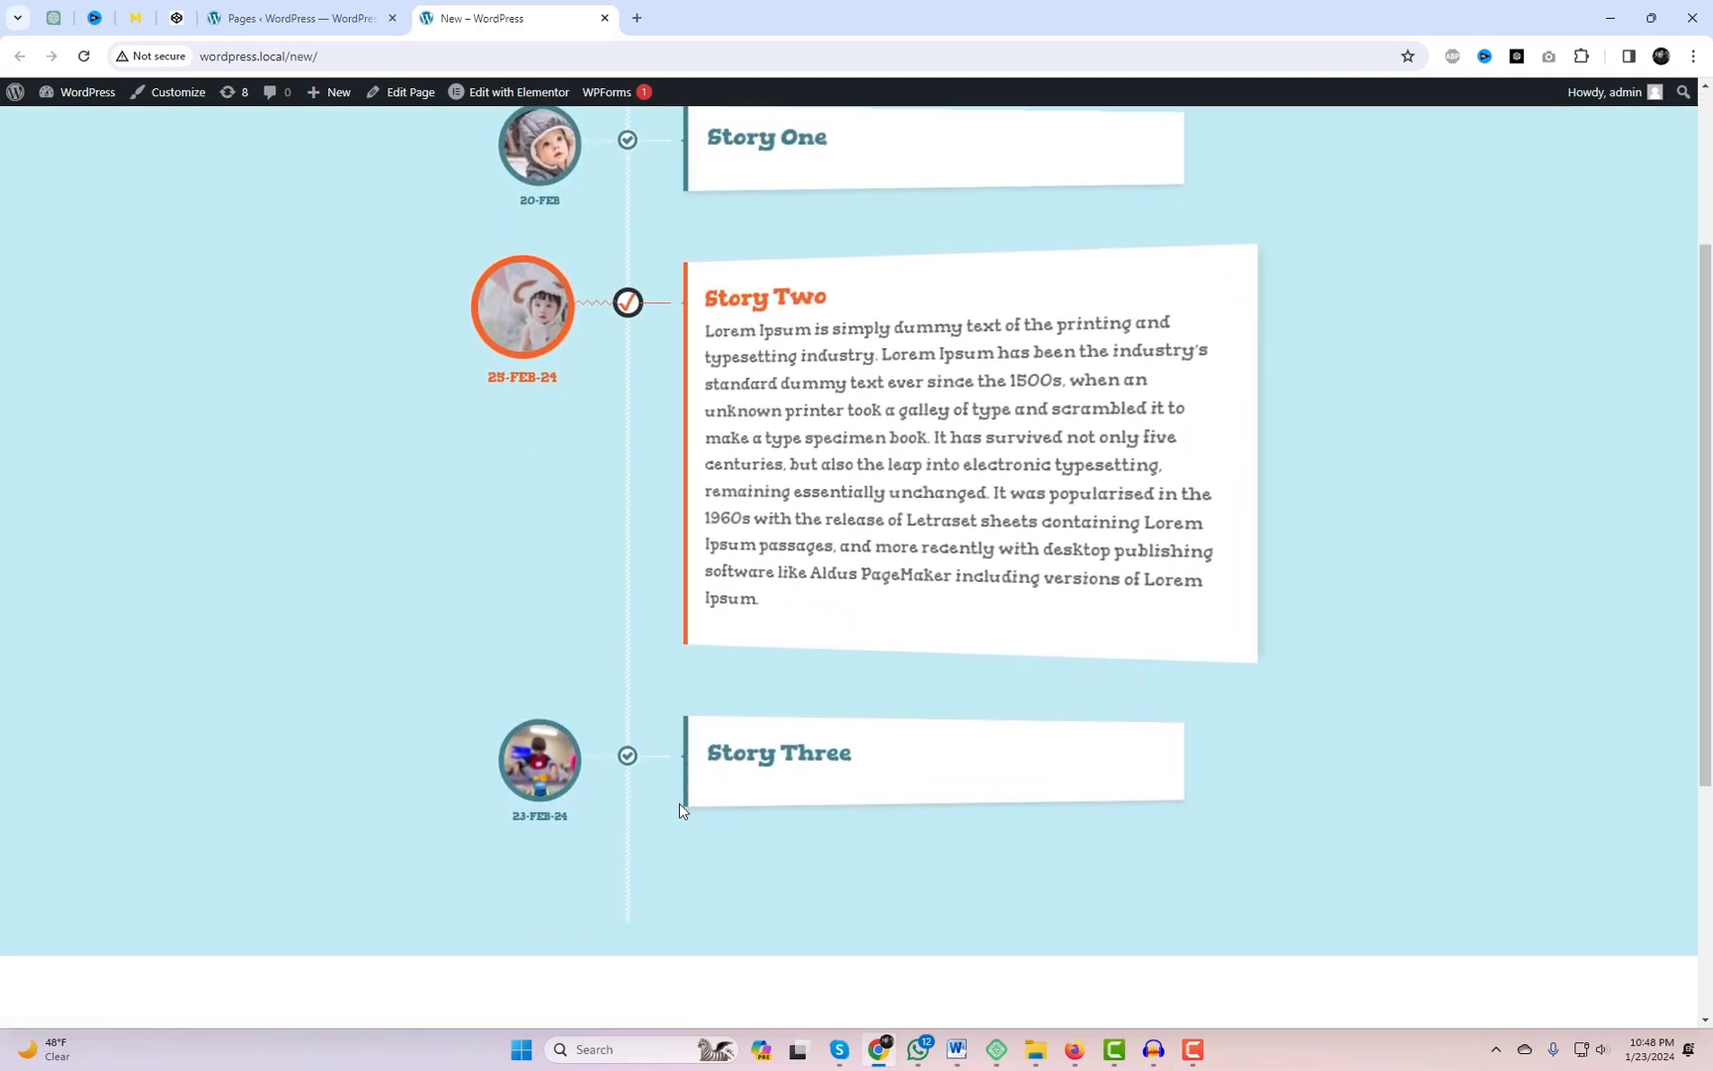
pyautogui.click(628, 758)
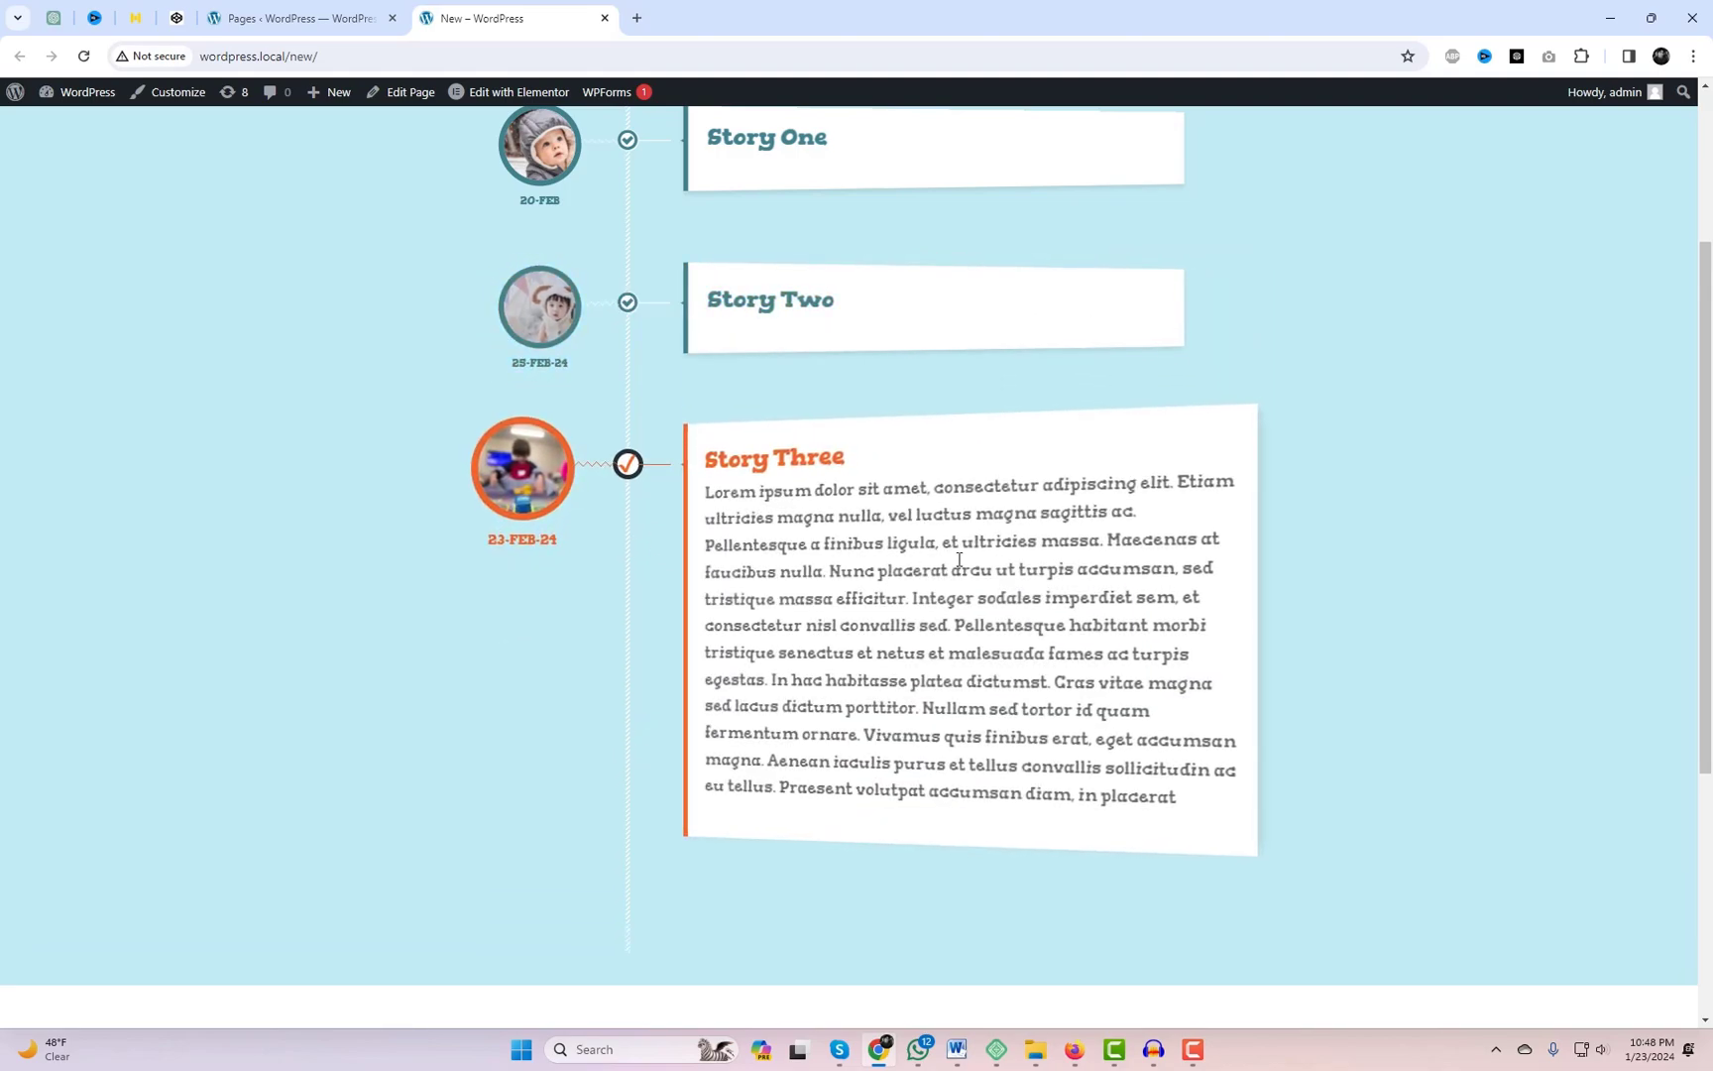
pyautogui.scroll(3, 983, 648)
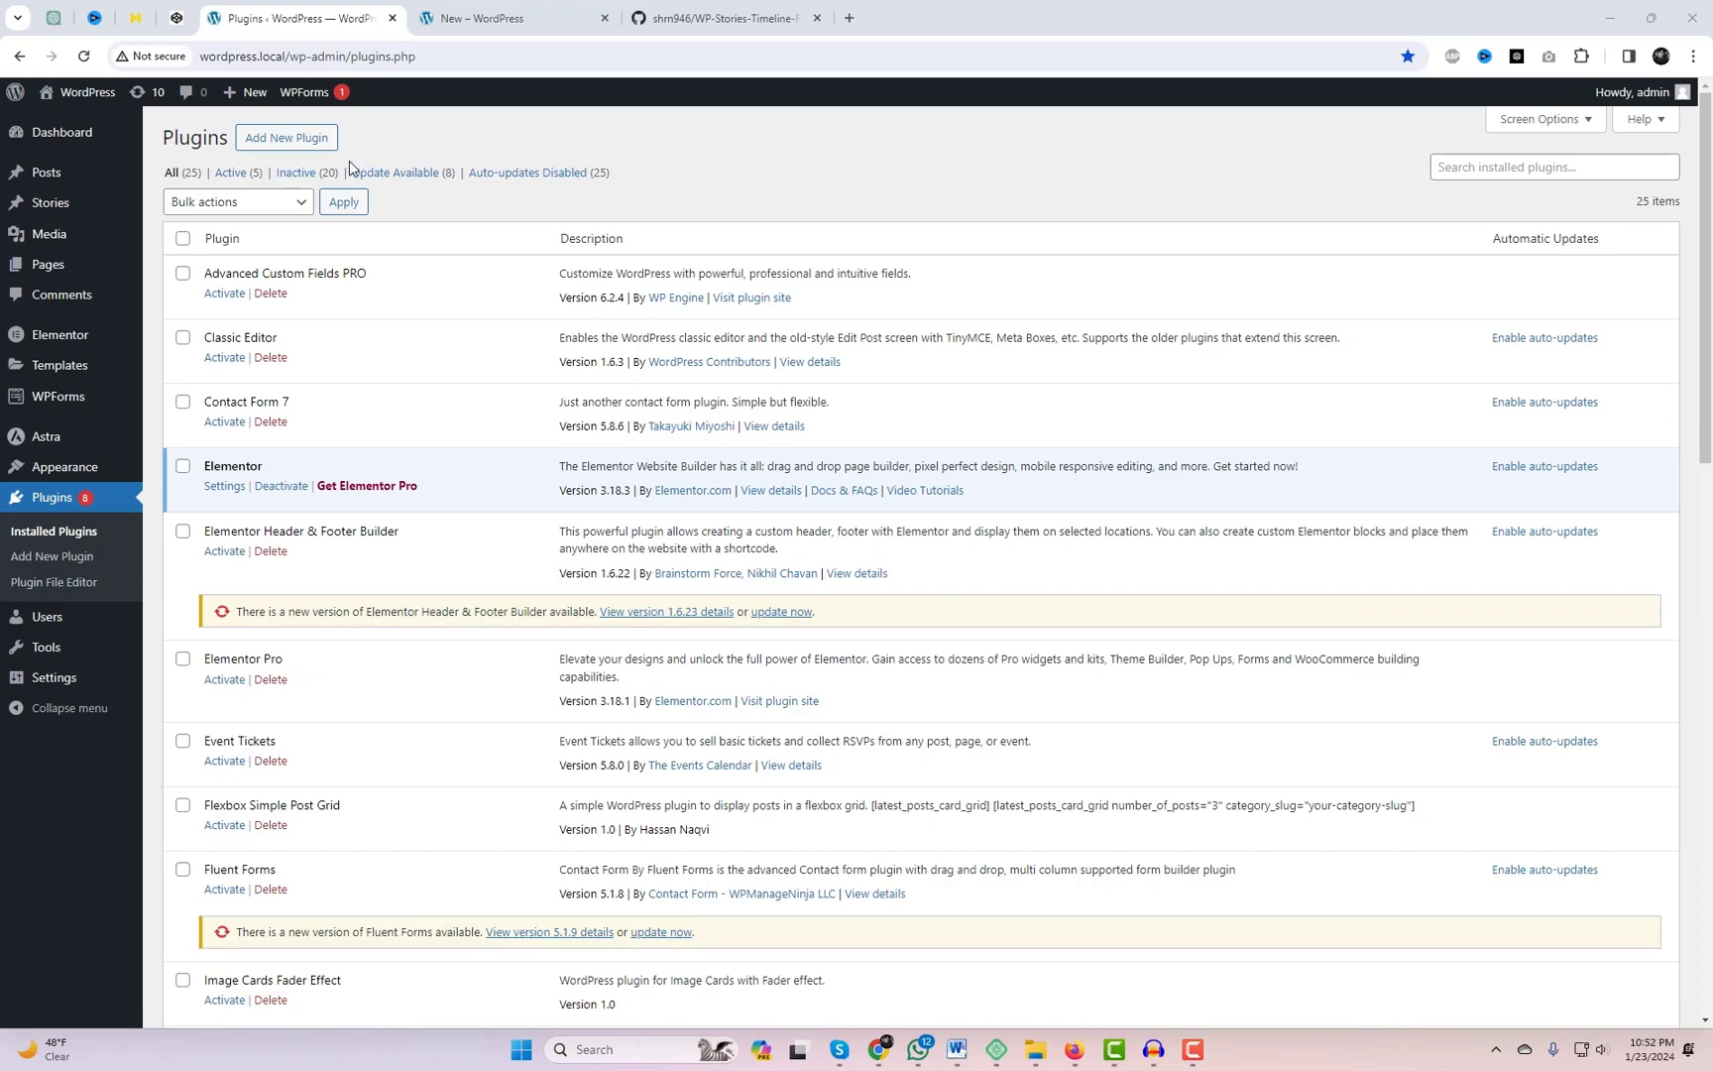
# Step: Download the WP-Stories-Timeline-Feed repository as a ZIP from GitHub and open it in File Explorer
pyautogui.moveTo(1706, 393); pyautogui.dragTo(1710, 928)
pyautogui.moveTo(338, 799)
pyautogui.mouseDown()
pyautogui.moveTo(216, 798)
pyautogui.moveTo(348, 798)
pyautogui.mouseUp()
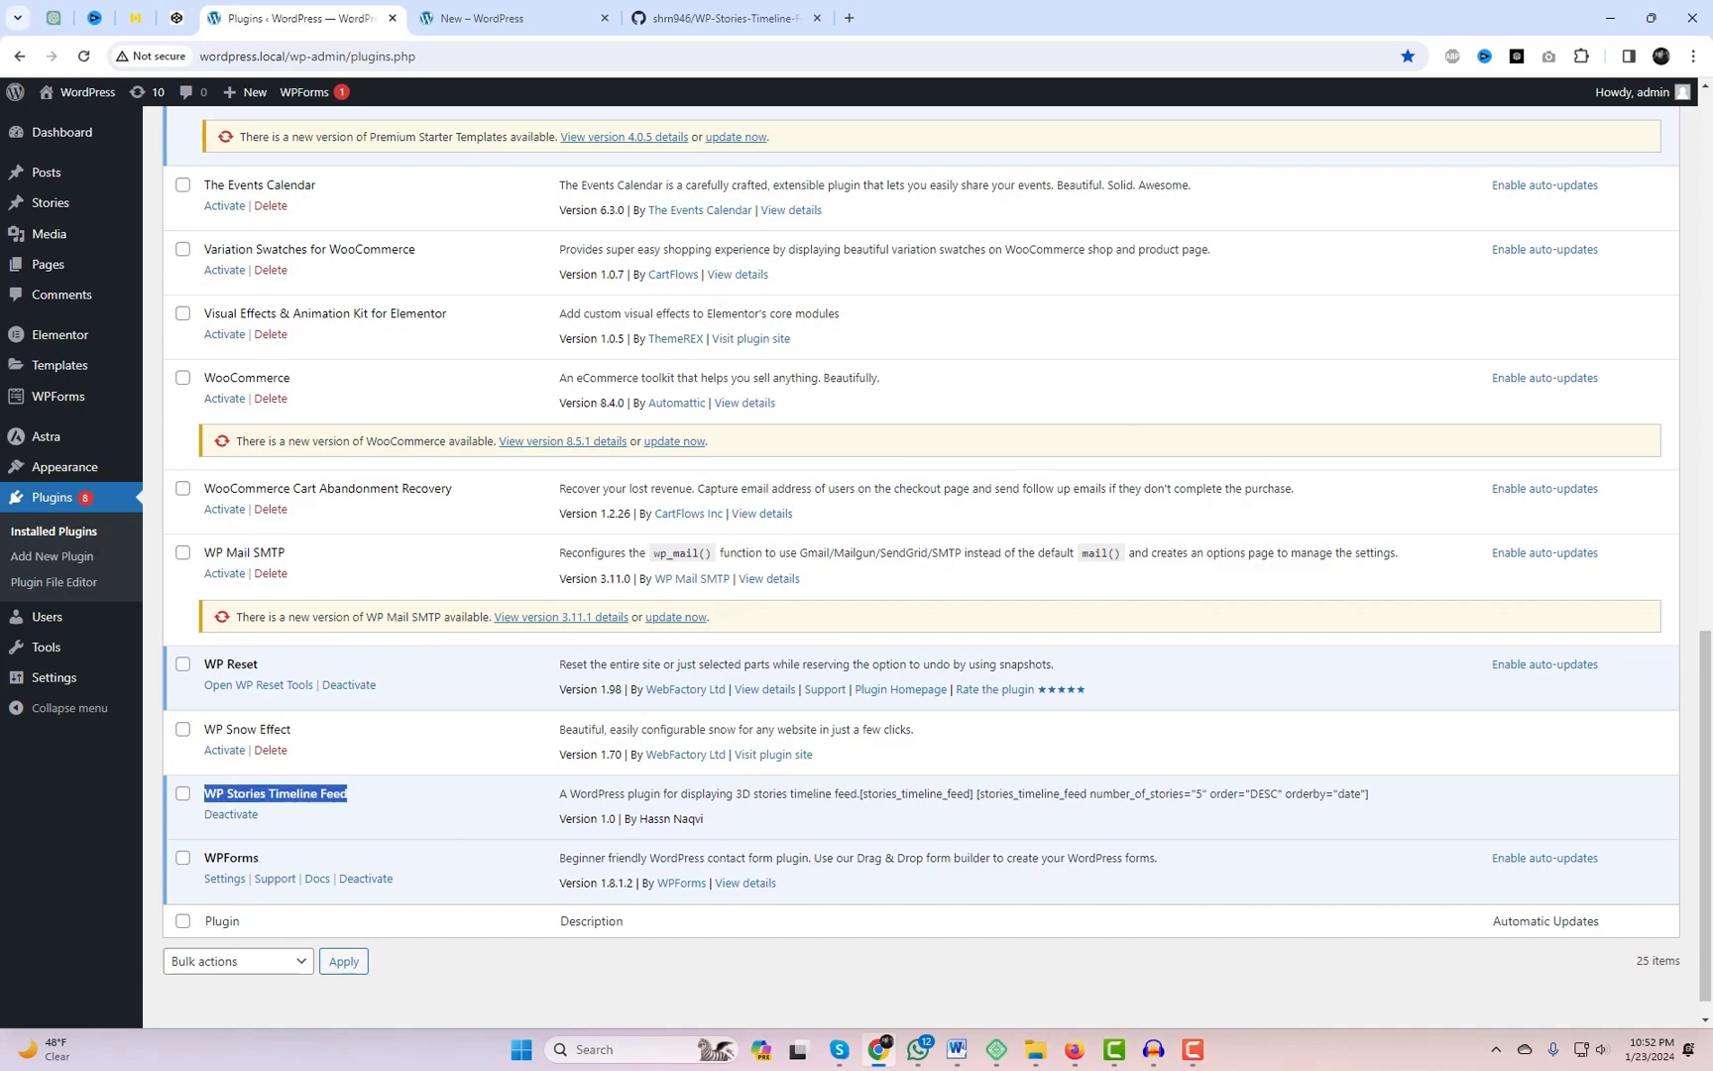
pyautogui.click(668, 16)
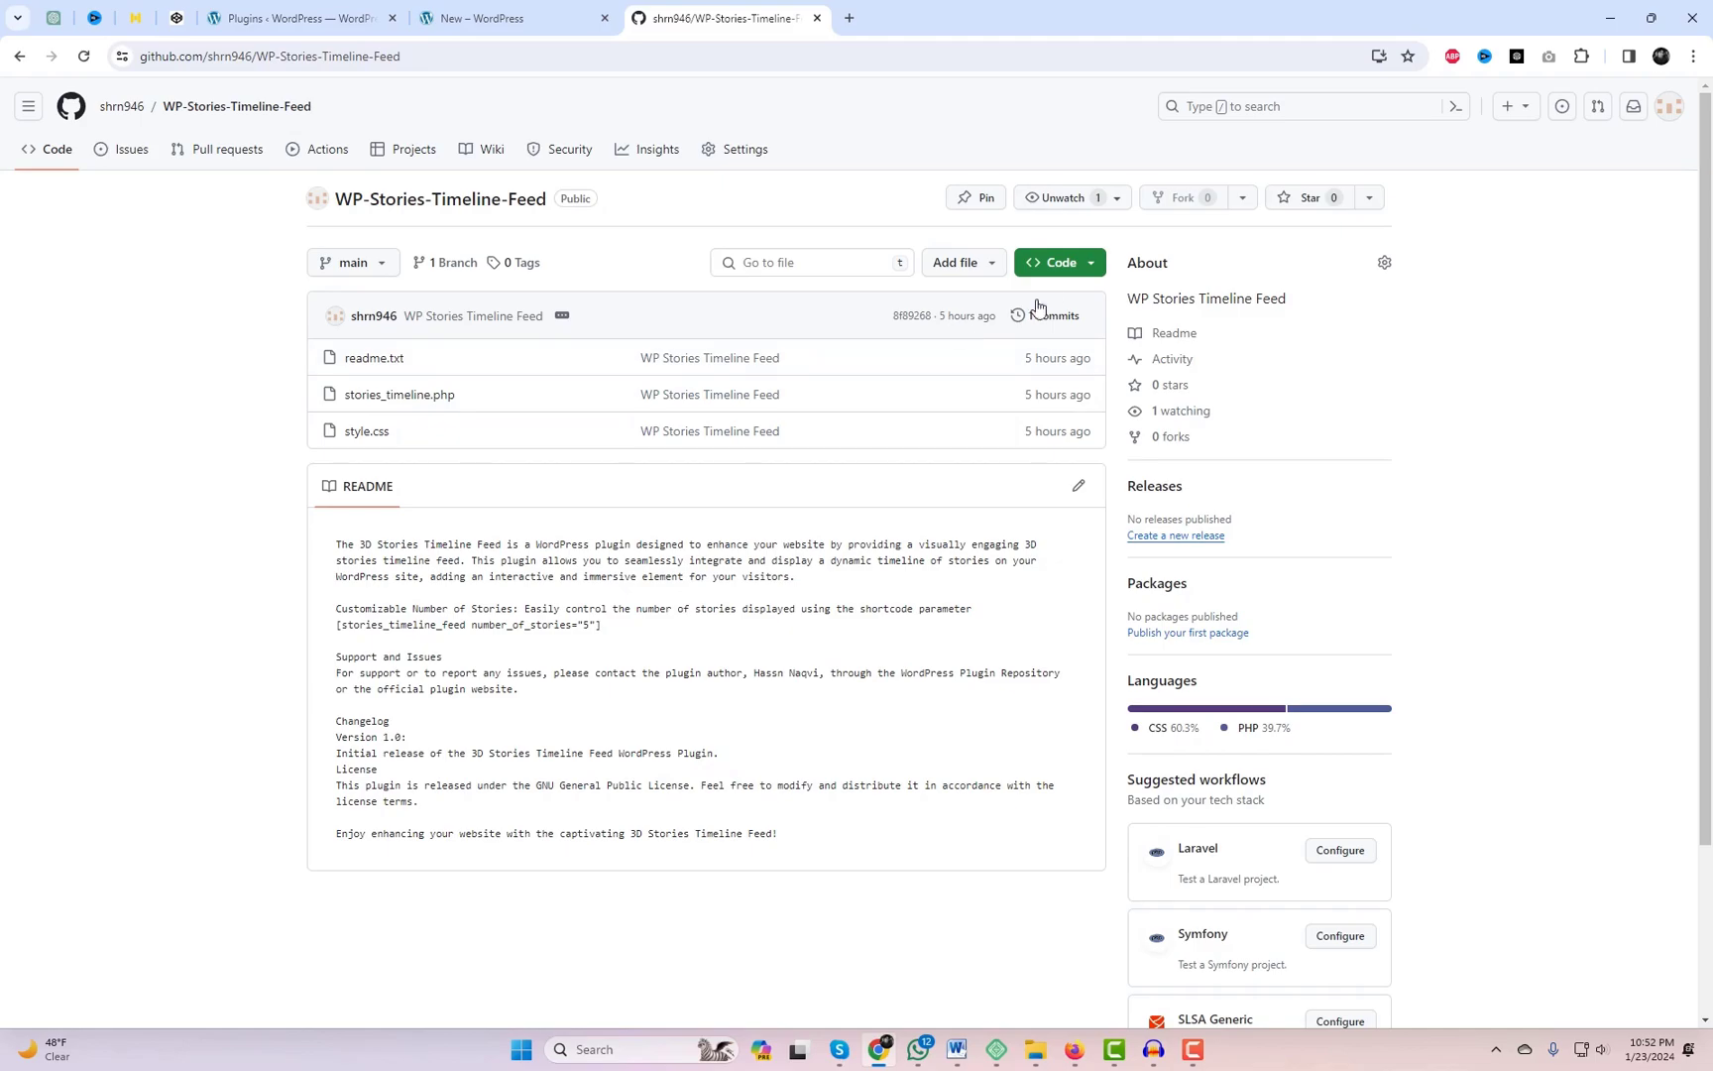
pyautogui.click(1068, 274)
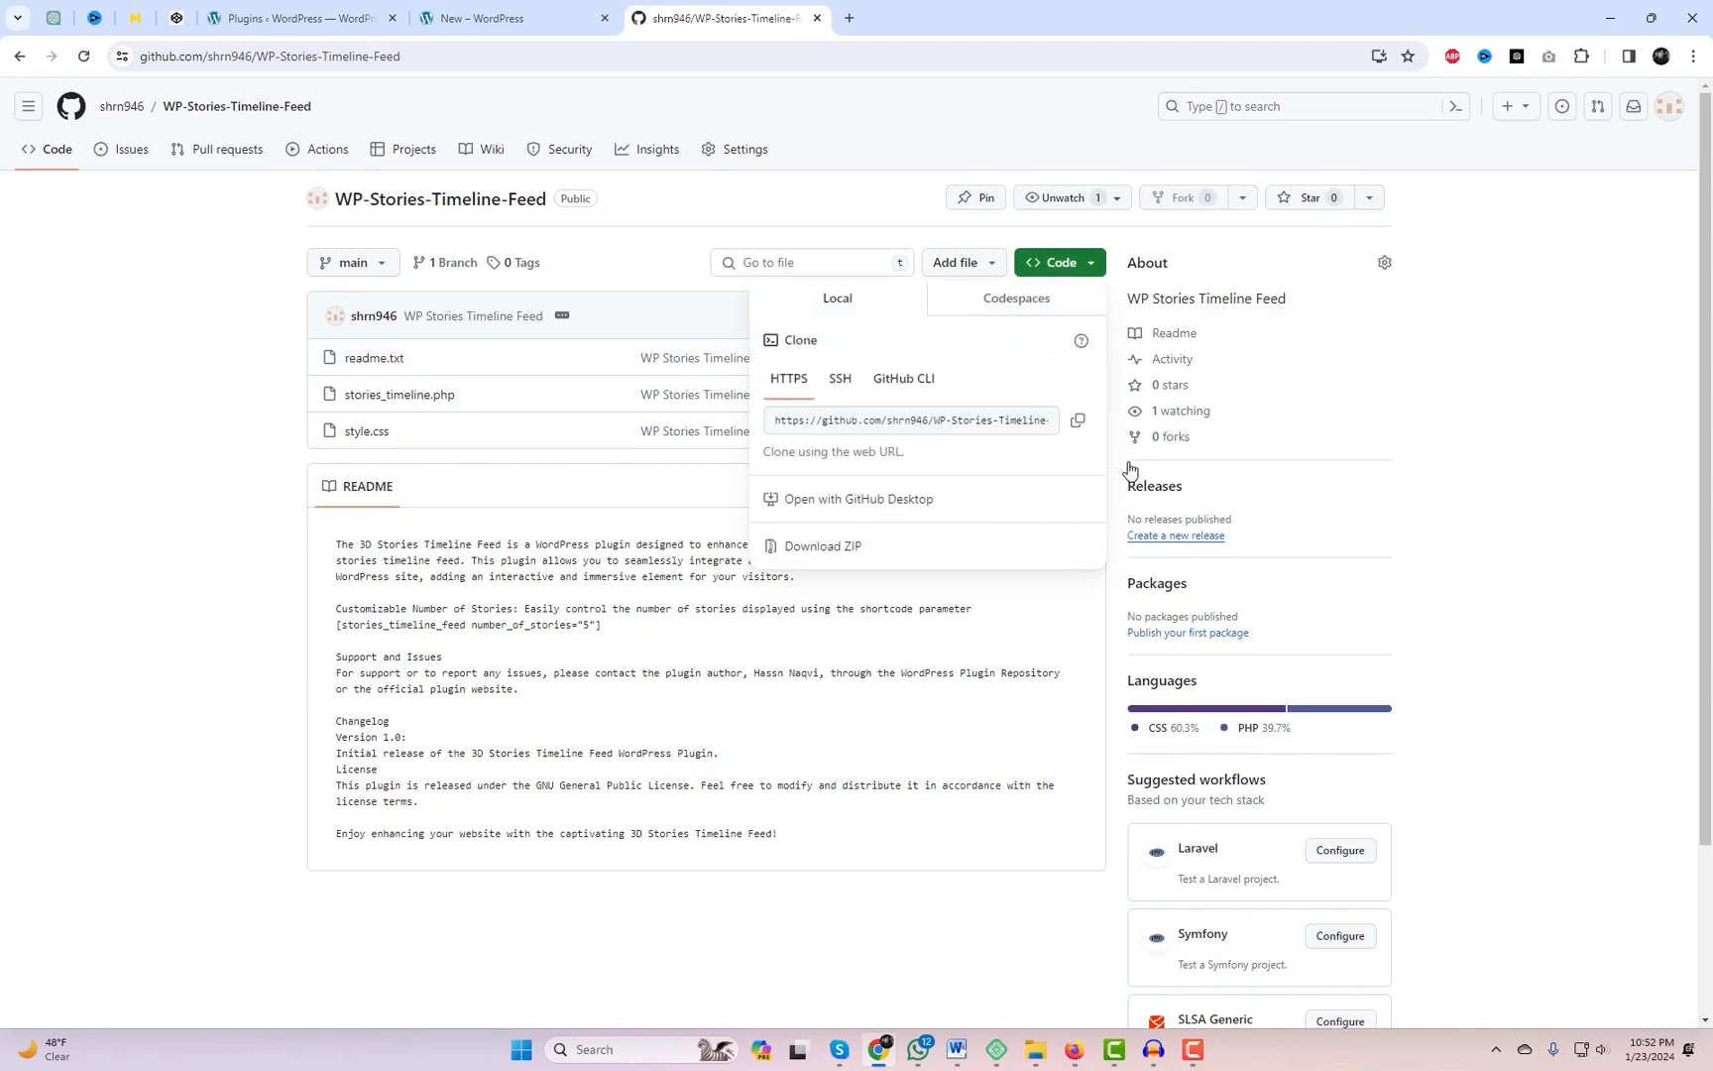
pyautogui.click(851, 560)
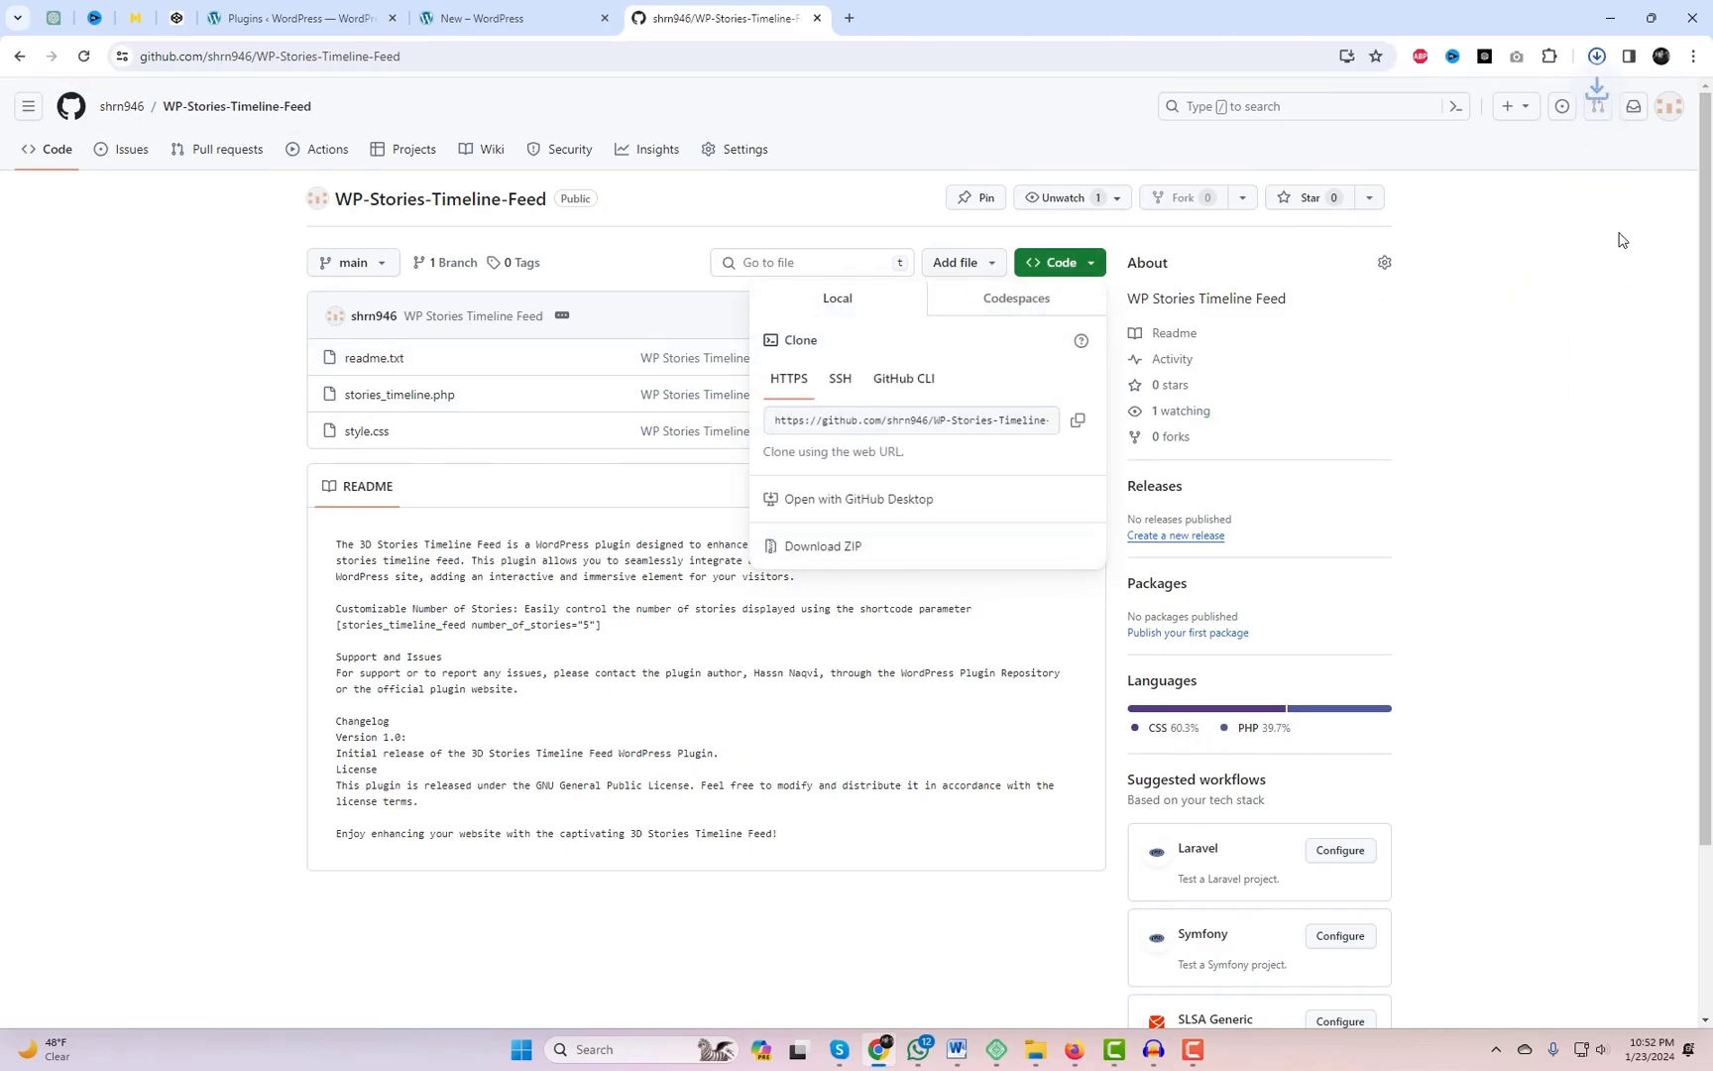
pyautogui.click(1598, 58)
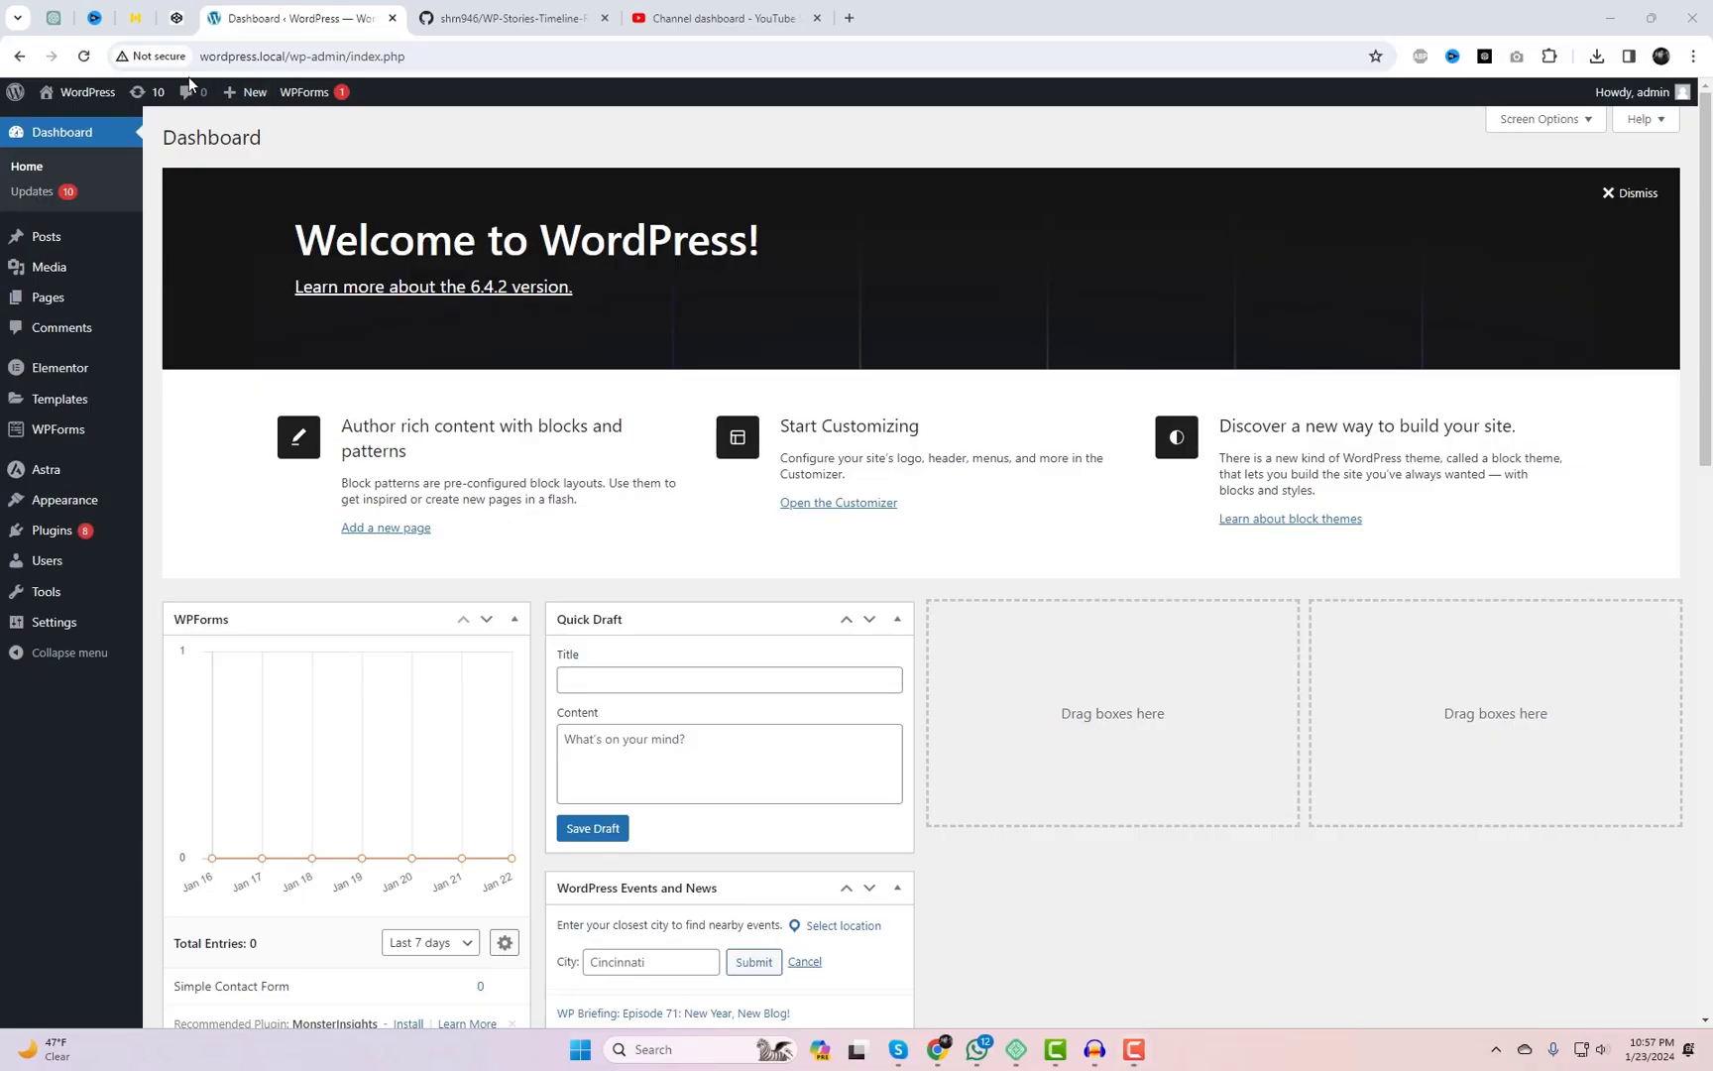
# Step: Upload WP-Stories-Timeline-Feed-main.zip as a new plugin, install it and activate it
pyautogui.click(198, 533)
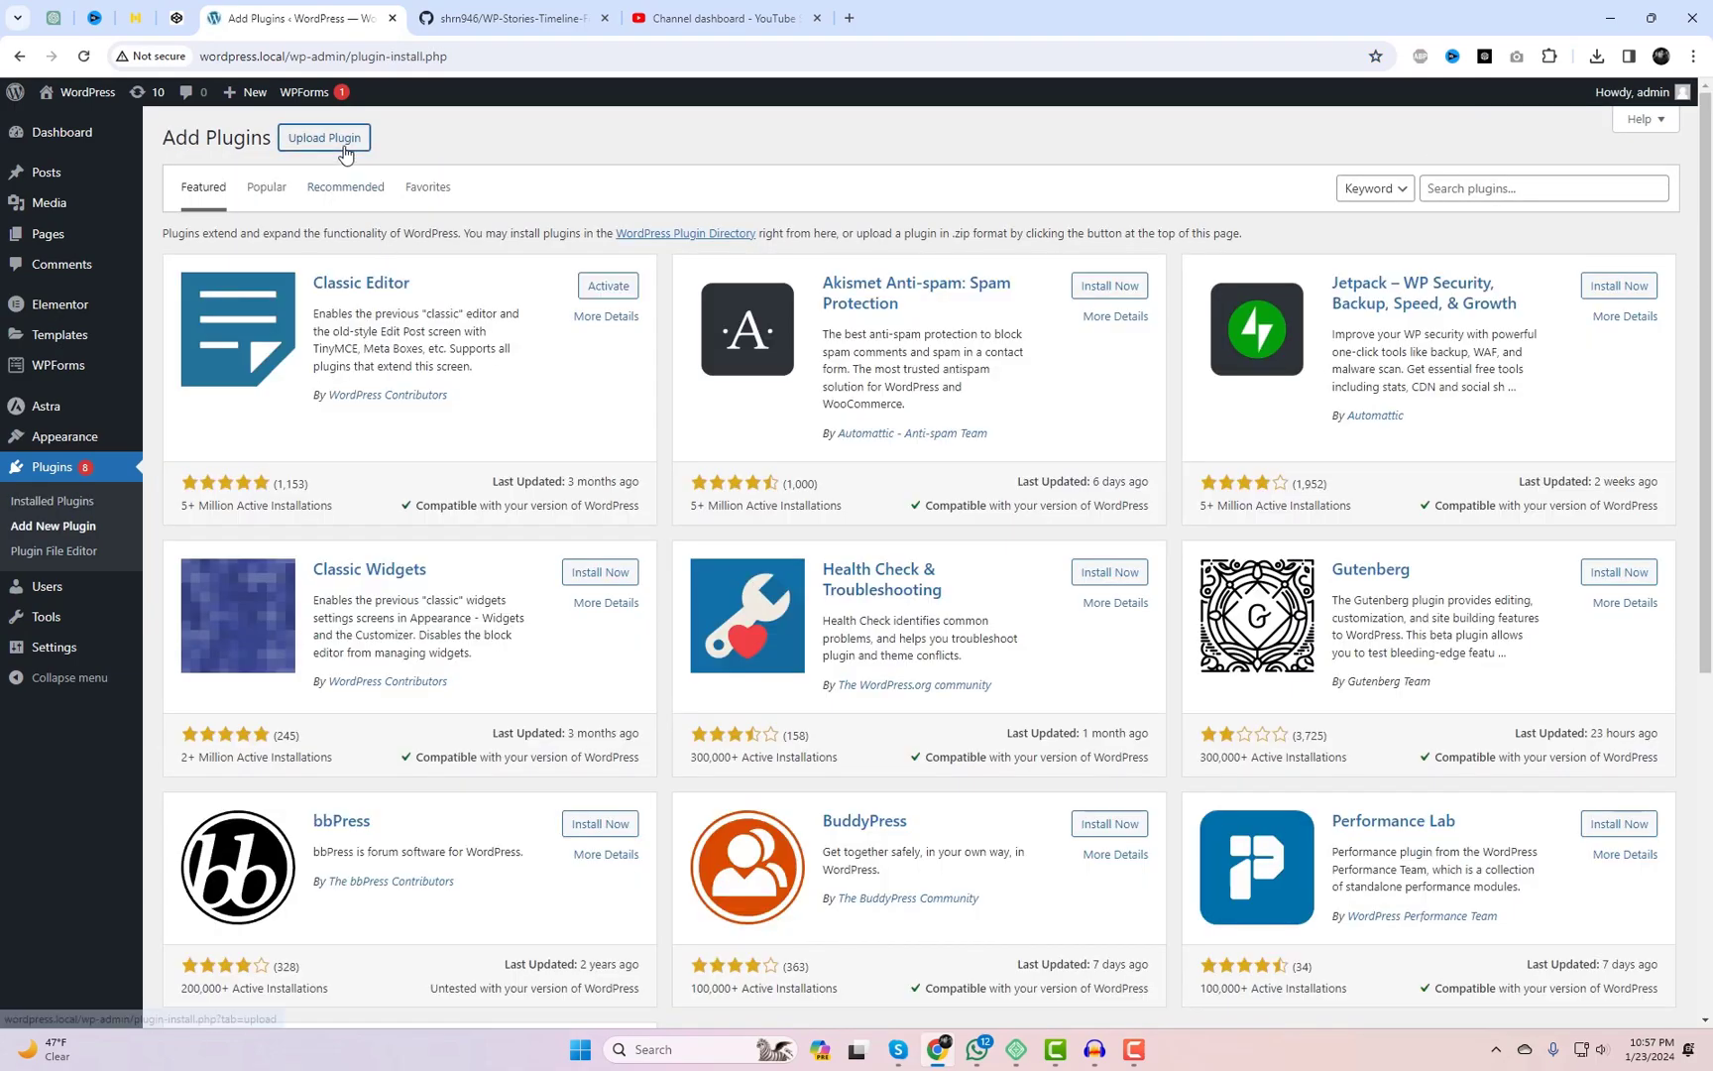
pyautogui.click(325, 138)
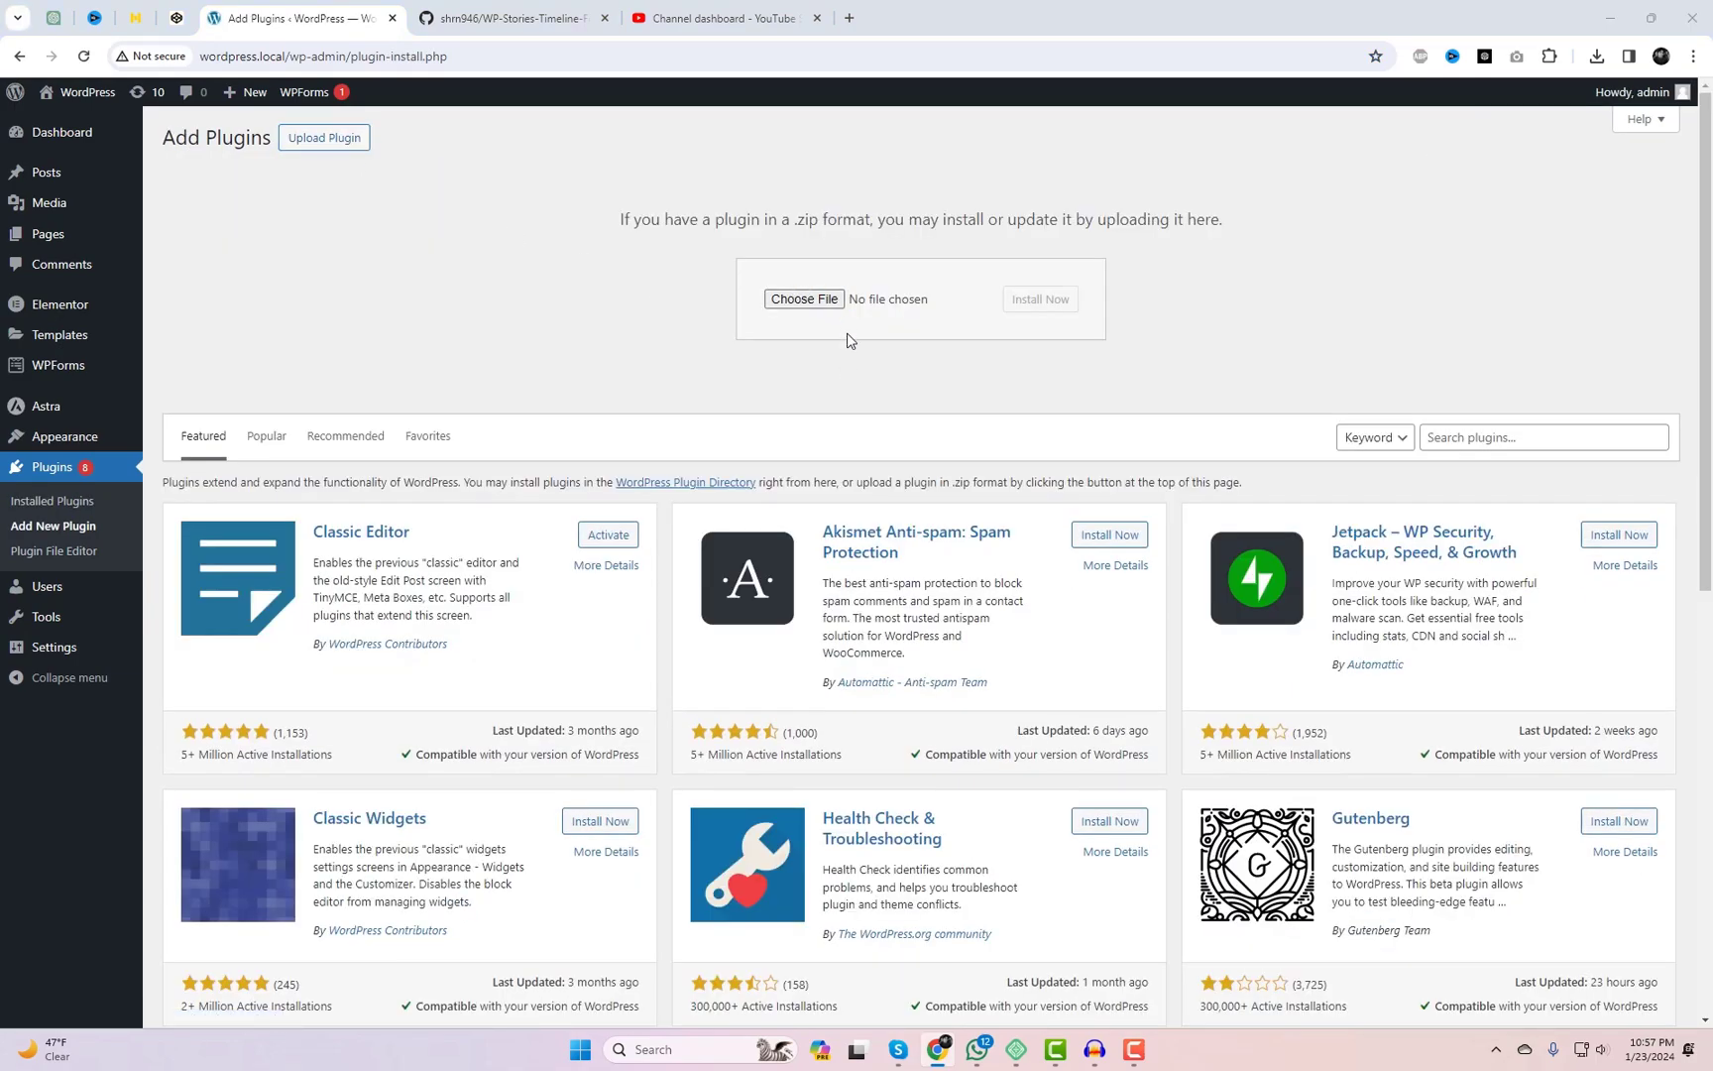
pyautogui.click(805, 299)
pyautogui.click(506, 376)
pyautogui.click(1017, 736)
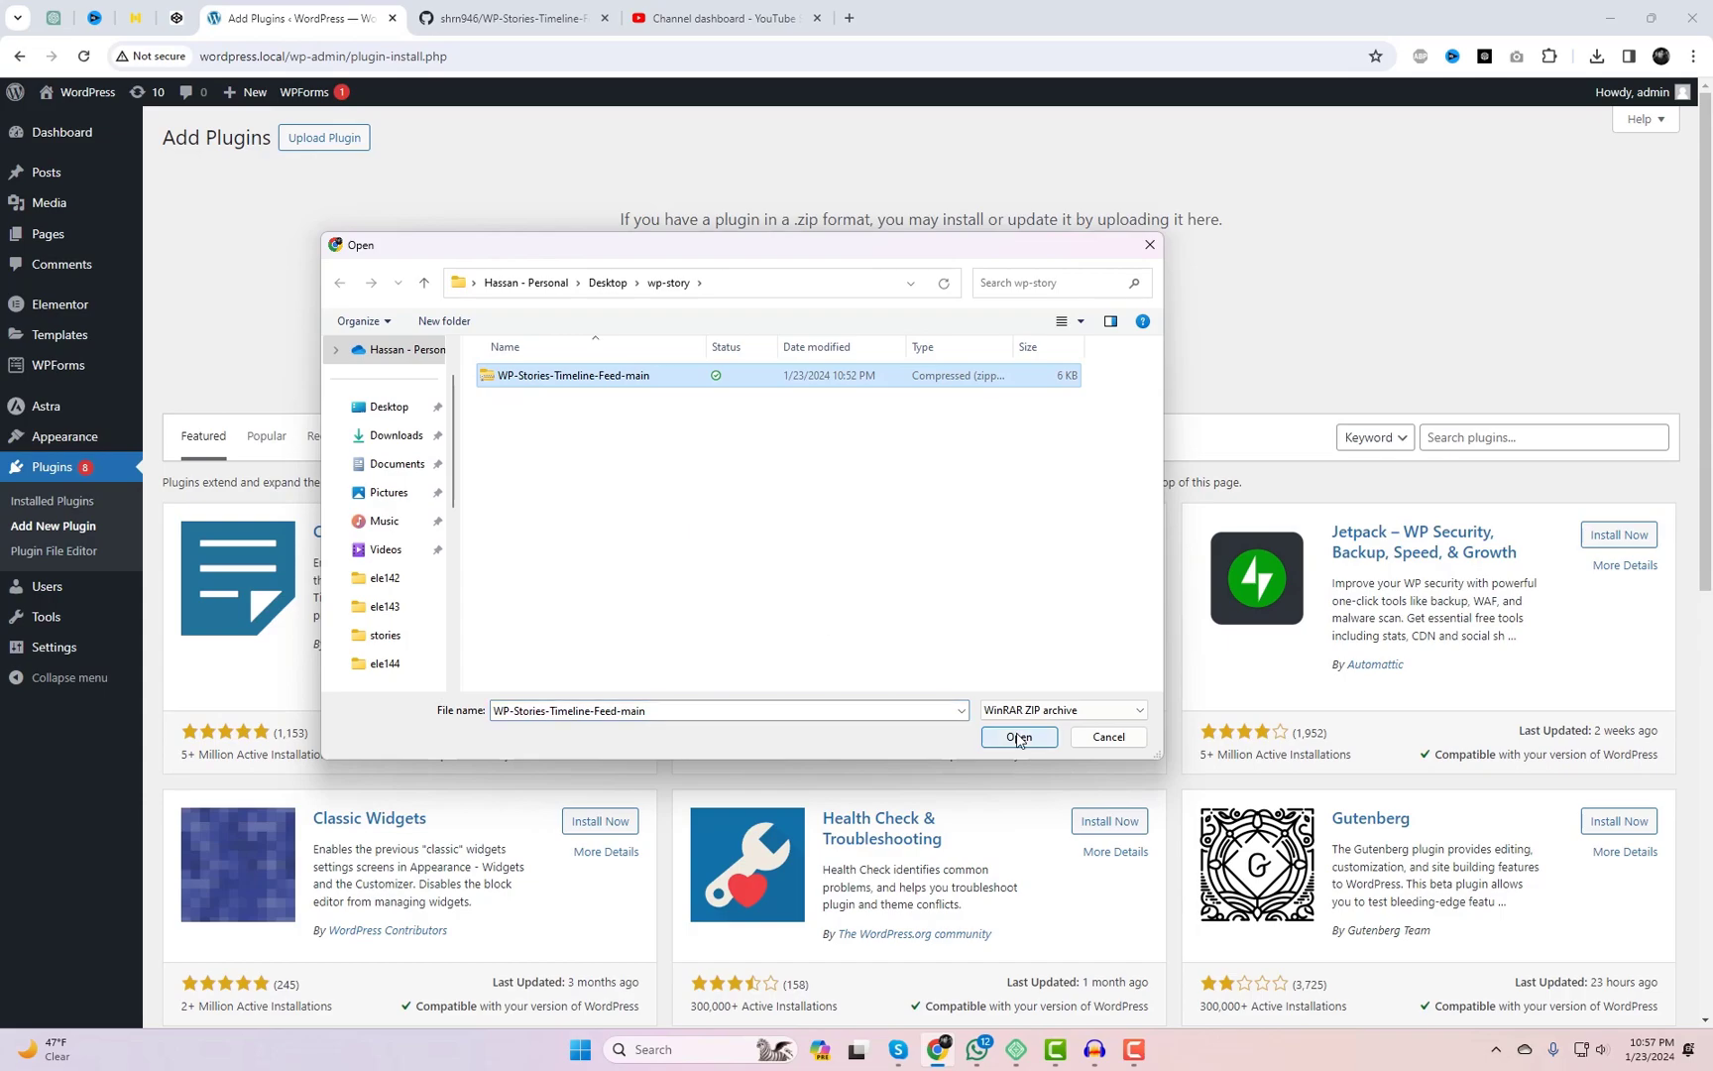
pyautogui.click(1033, 309)
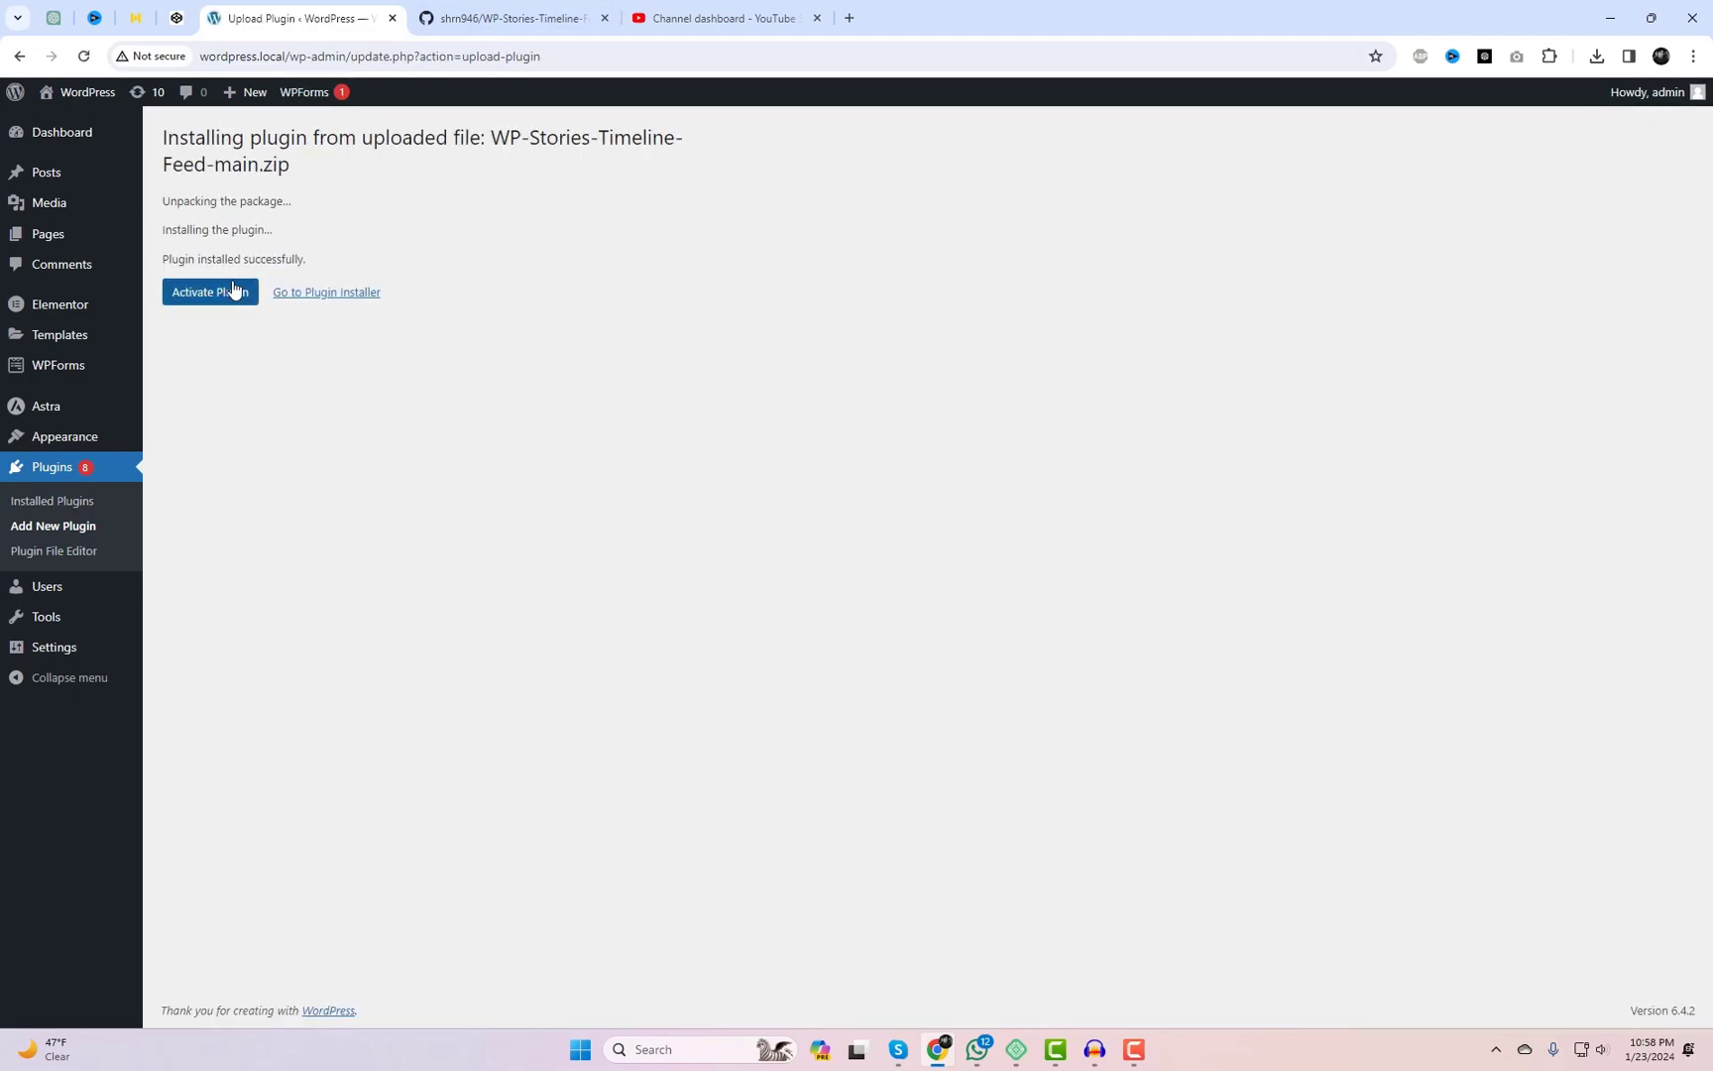
pyautogui.click(230, 290)
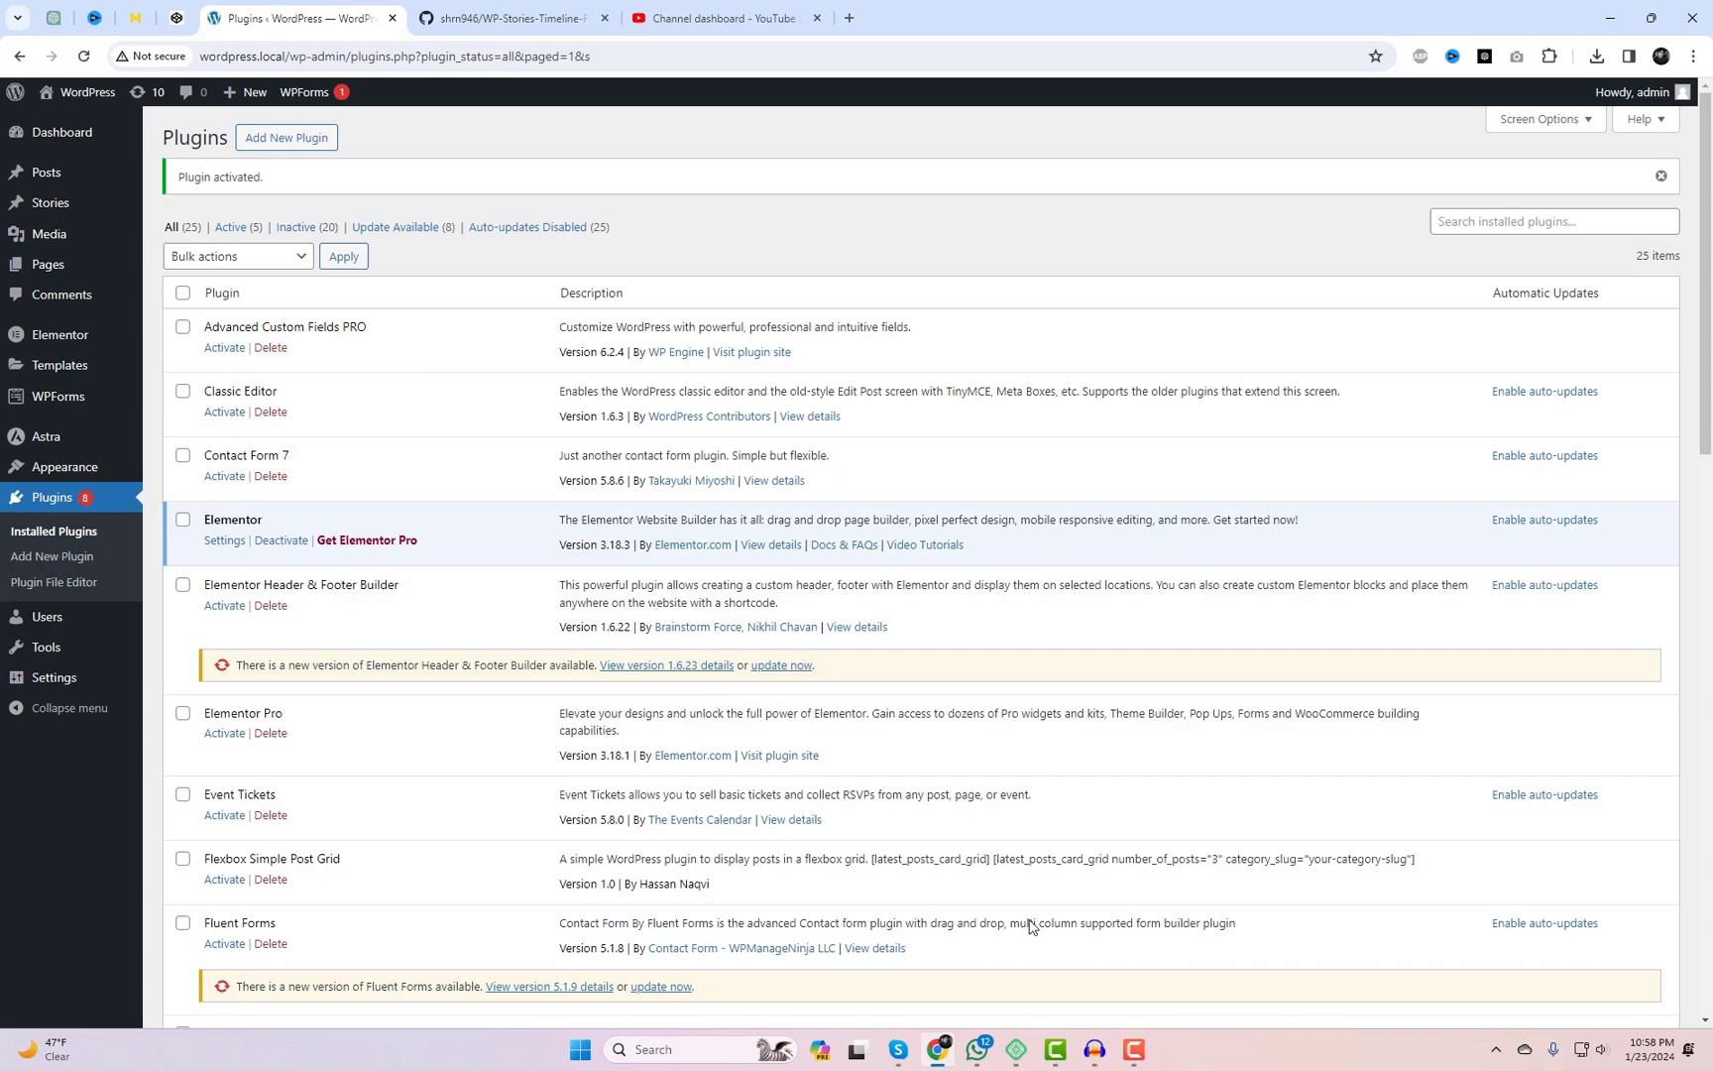
# Step: Open the WP 3D Stories Timeline Feed shortcode examples page under Settings
pyautogui.moveTo(74, 215)
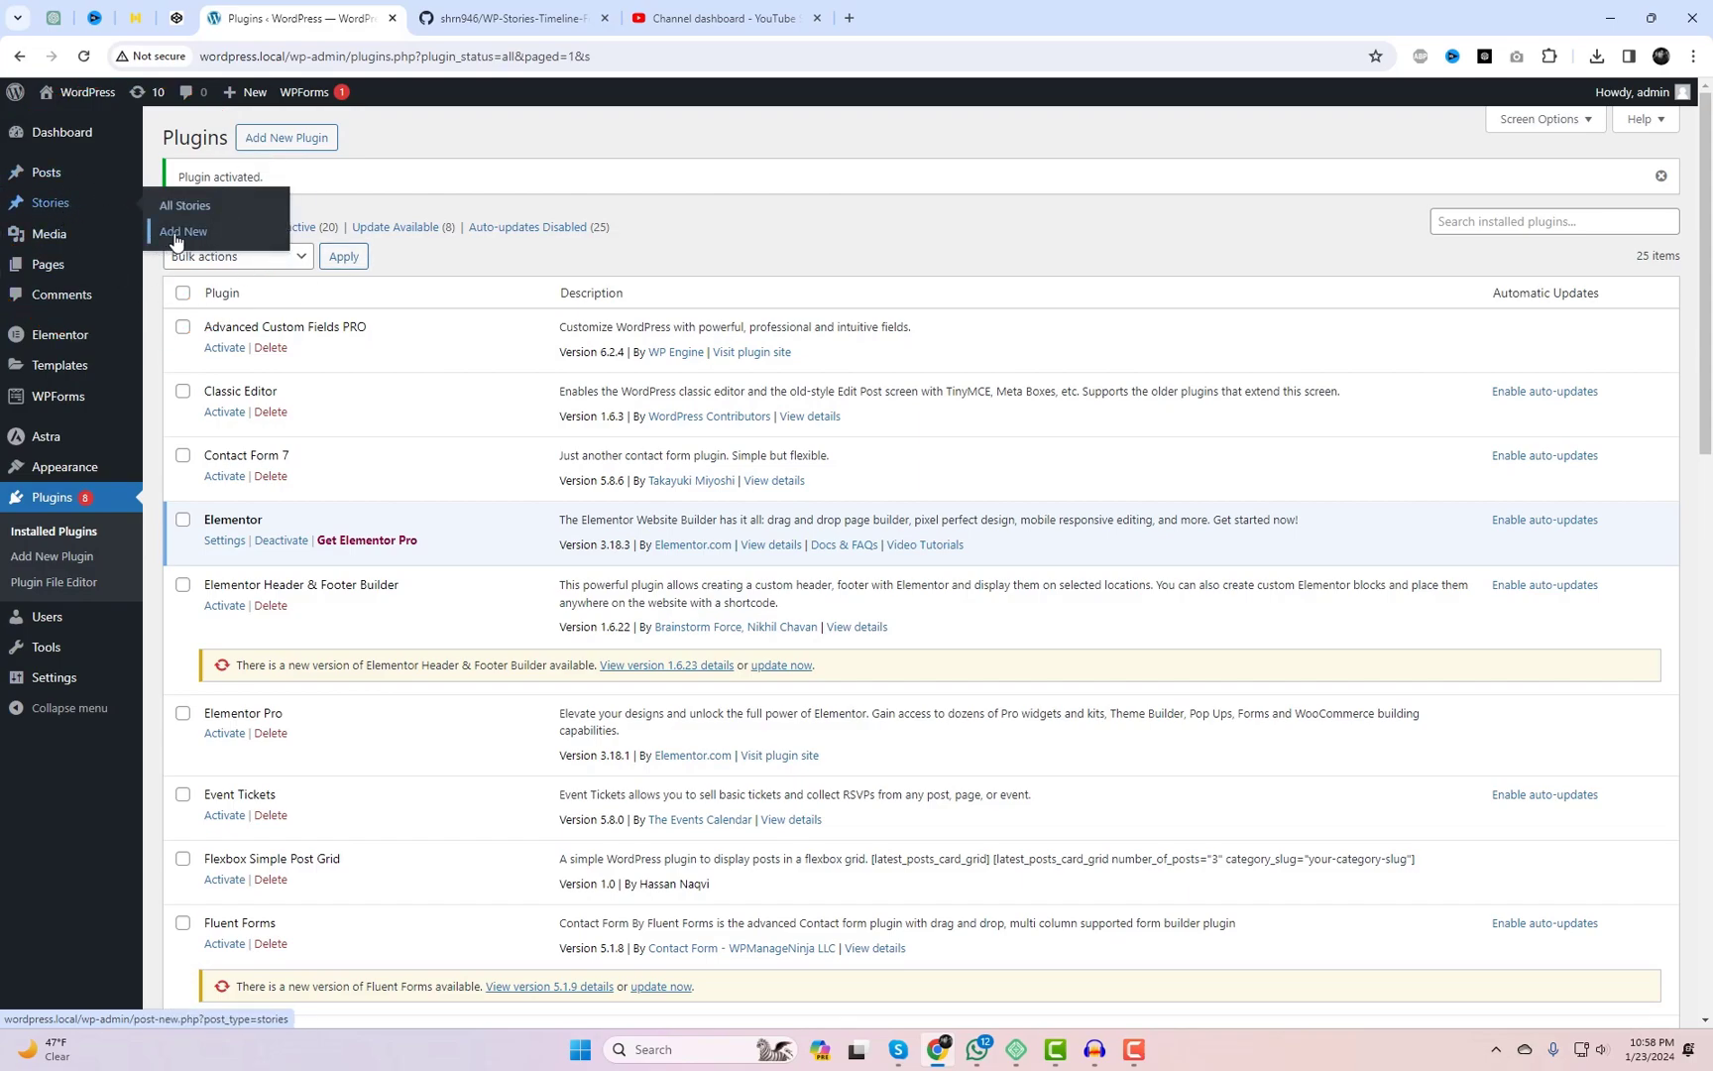
pyautogui.scroll(-15, 1046, 885)
pyautogui.scroll(-5, 1055, 895)
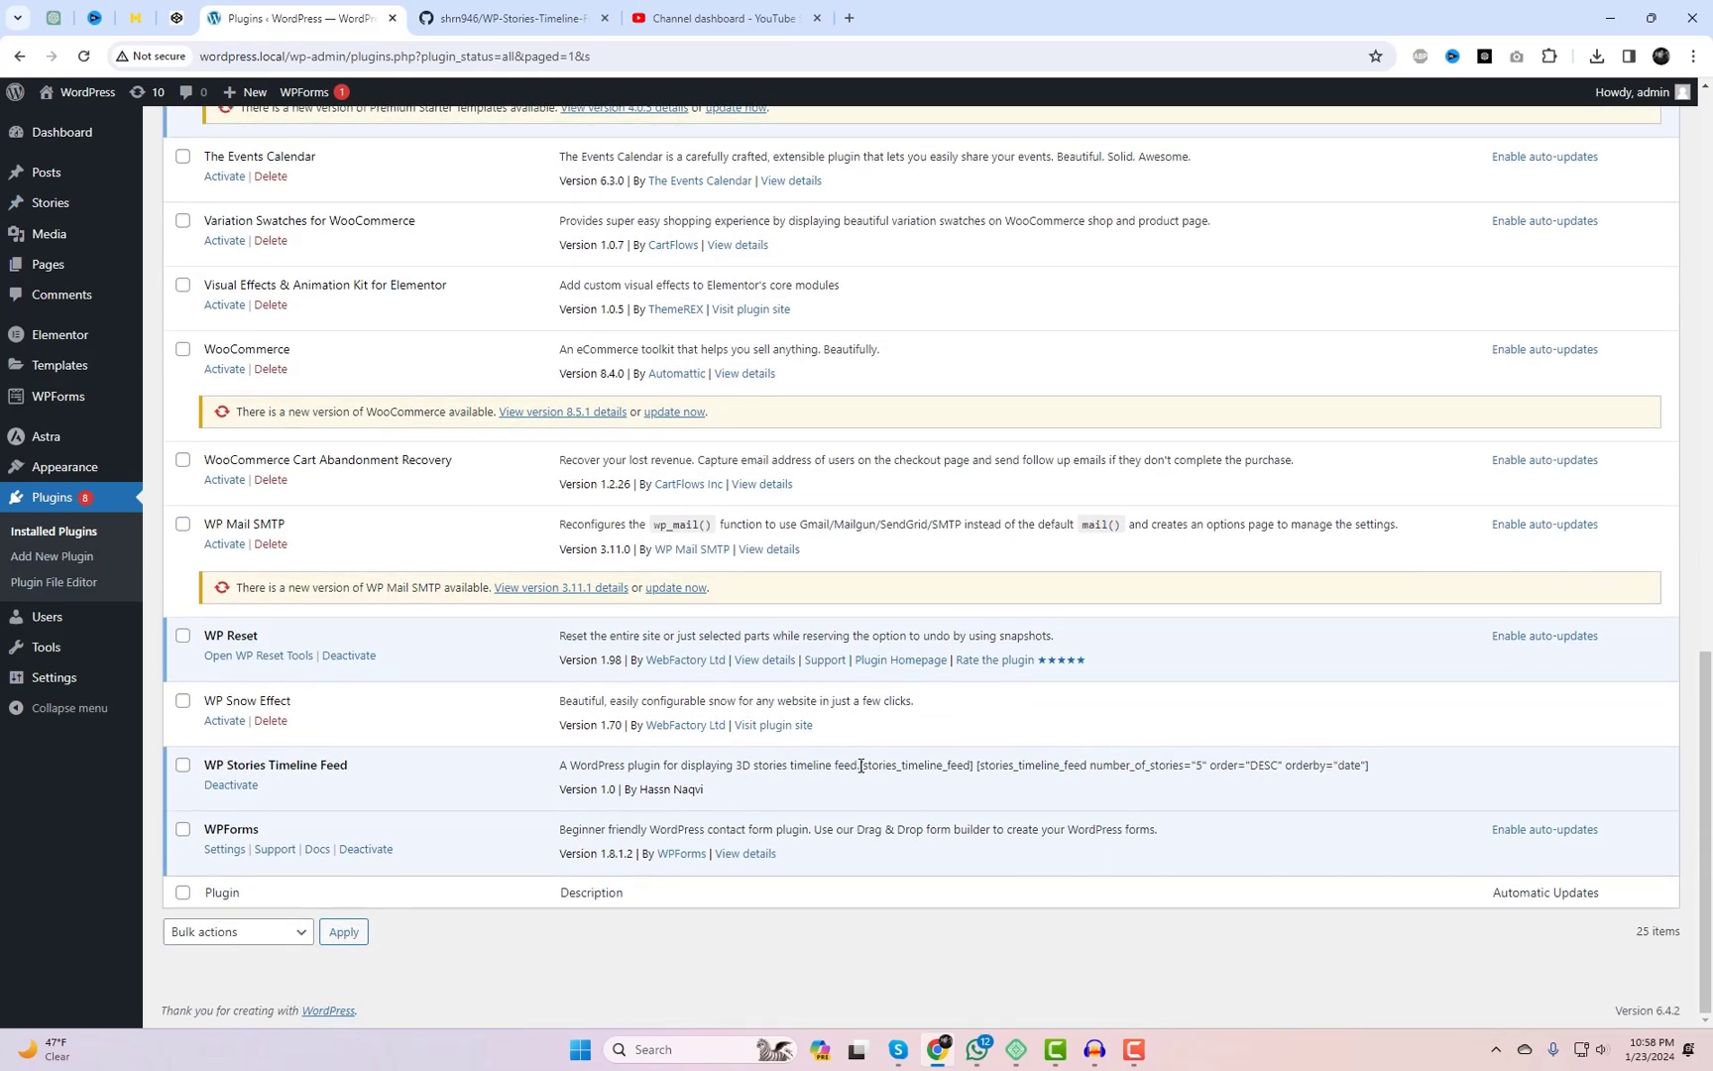
pyautogui.moveTo(62, 678)
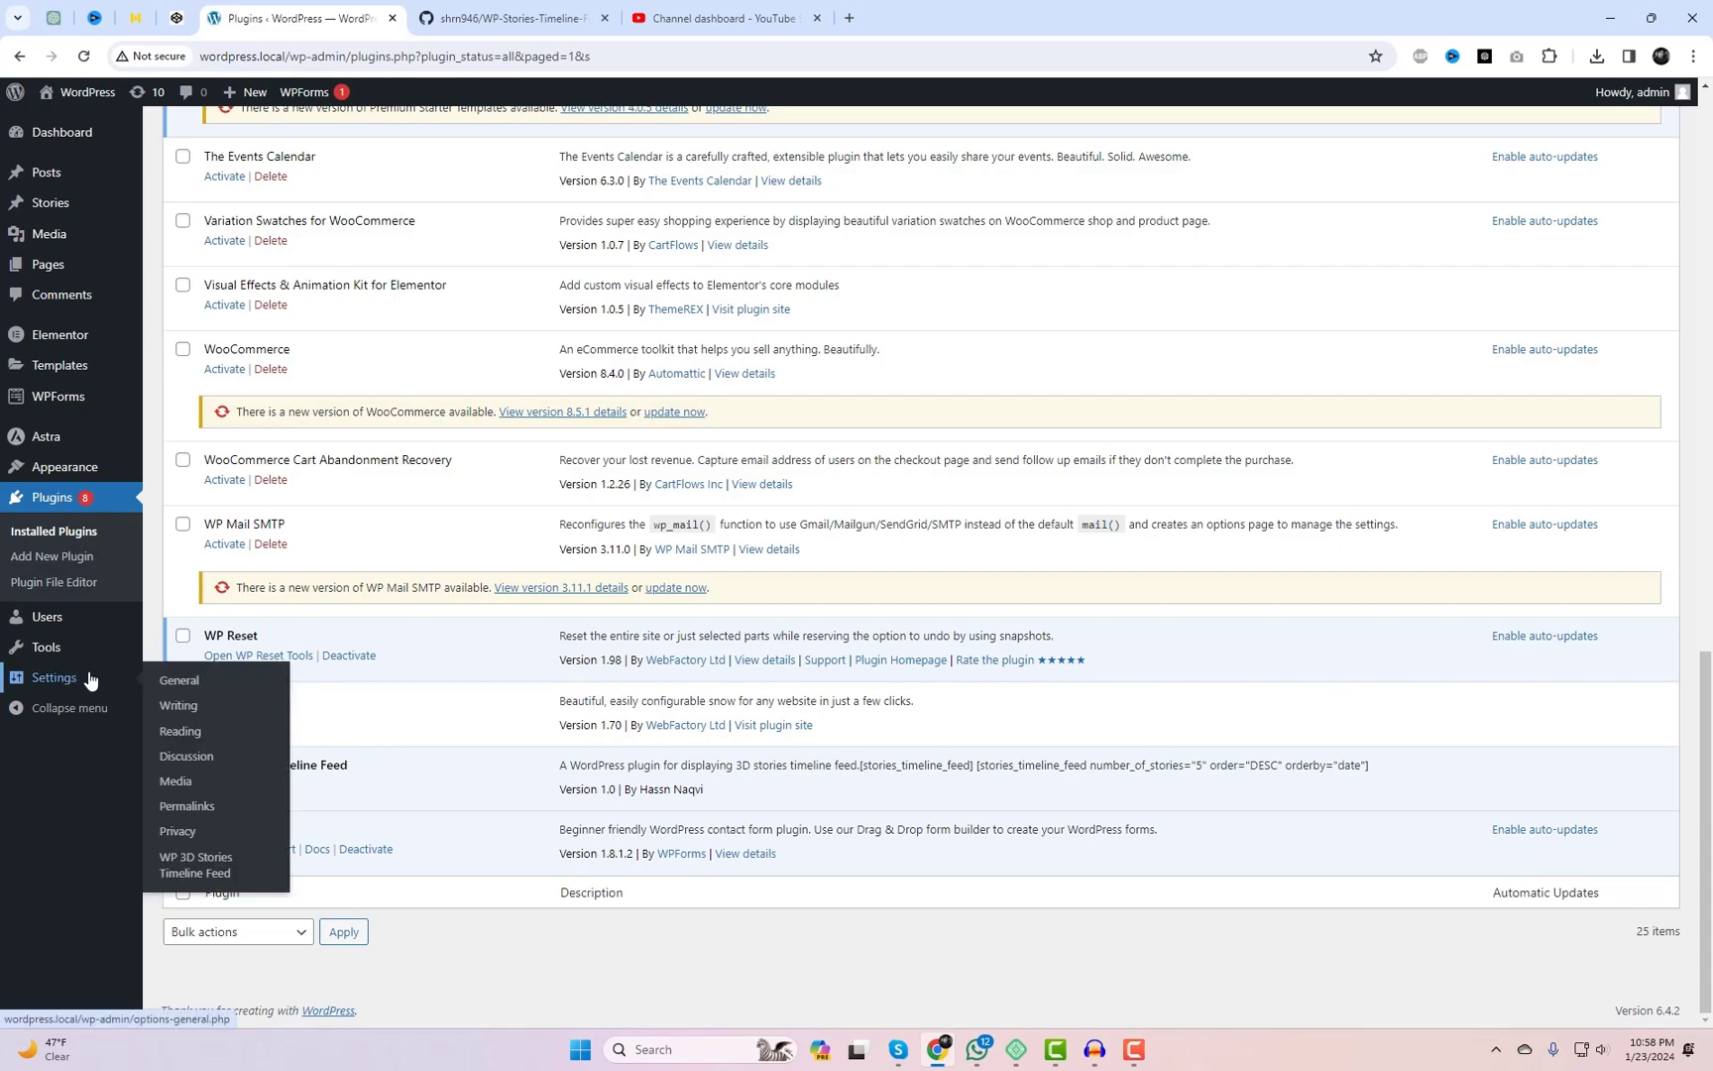
pyautogui.click(211, 868)
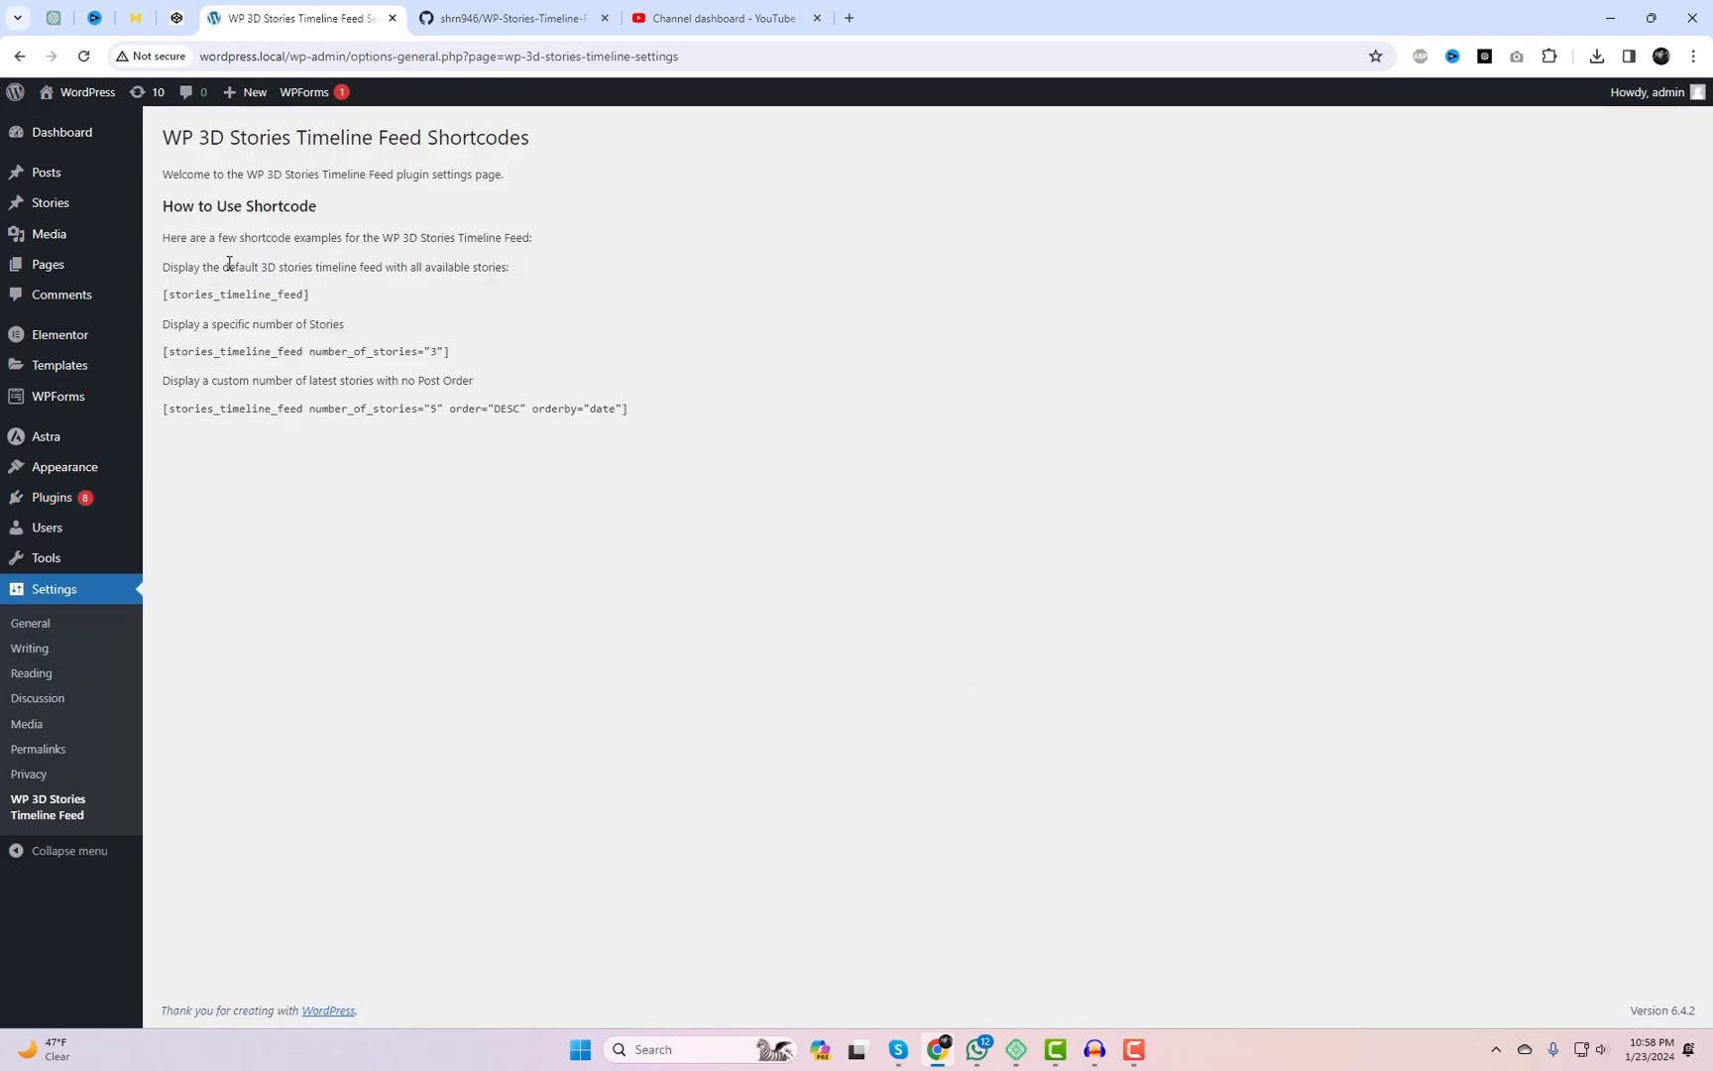
# Step: Read the intro, specific-number-of-stories and custom latest-stories shortcode examples
pyautogui.moveTo(167, 241); pyautogui.dragTo(509, 236)
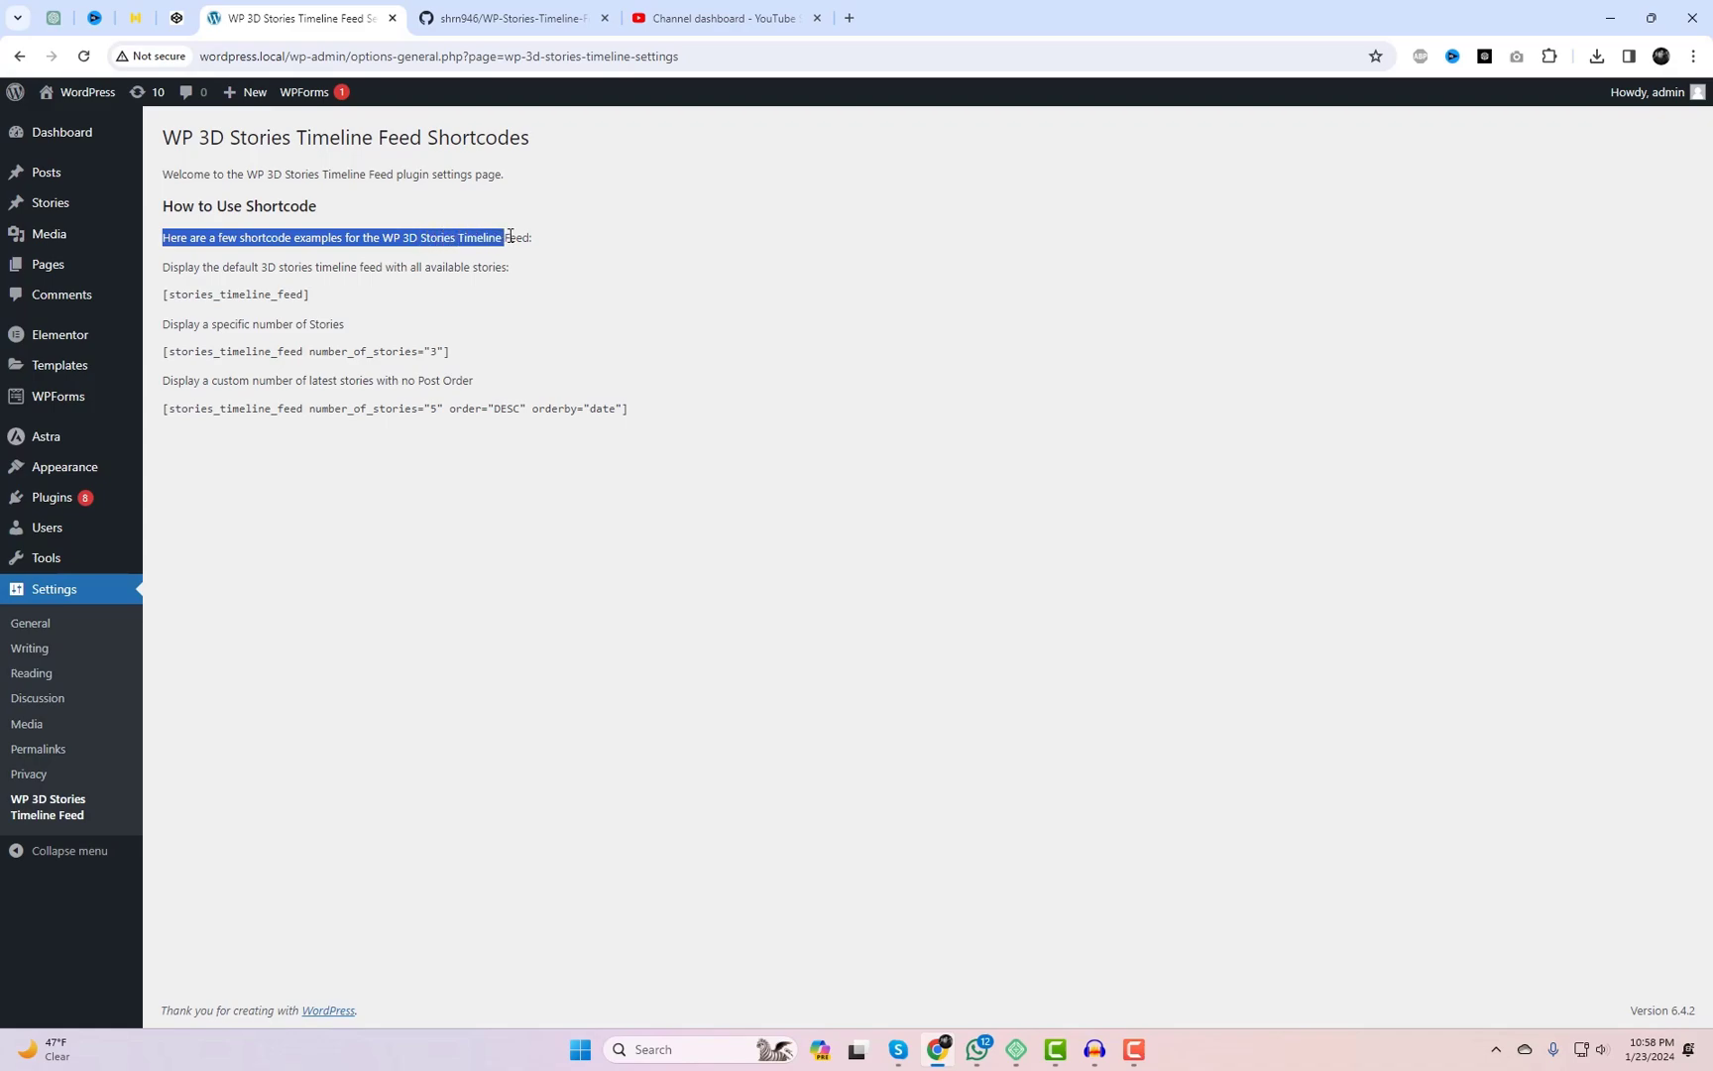
pyautogui.click(644, 267)
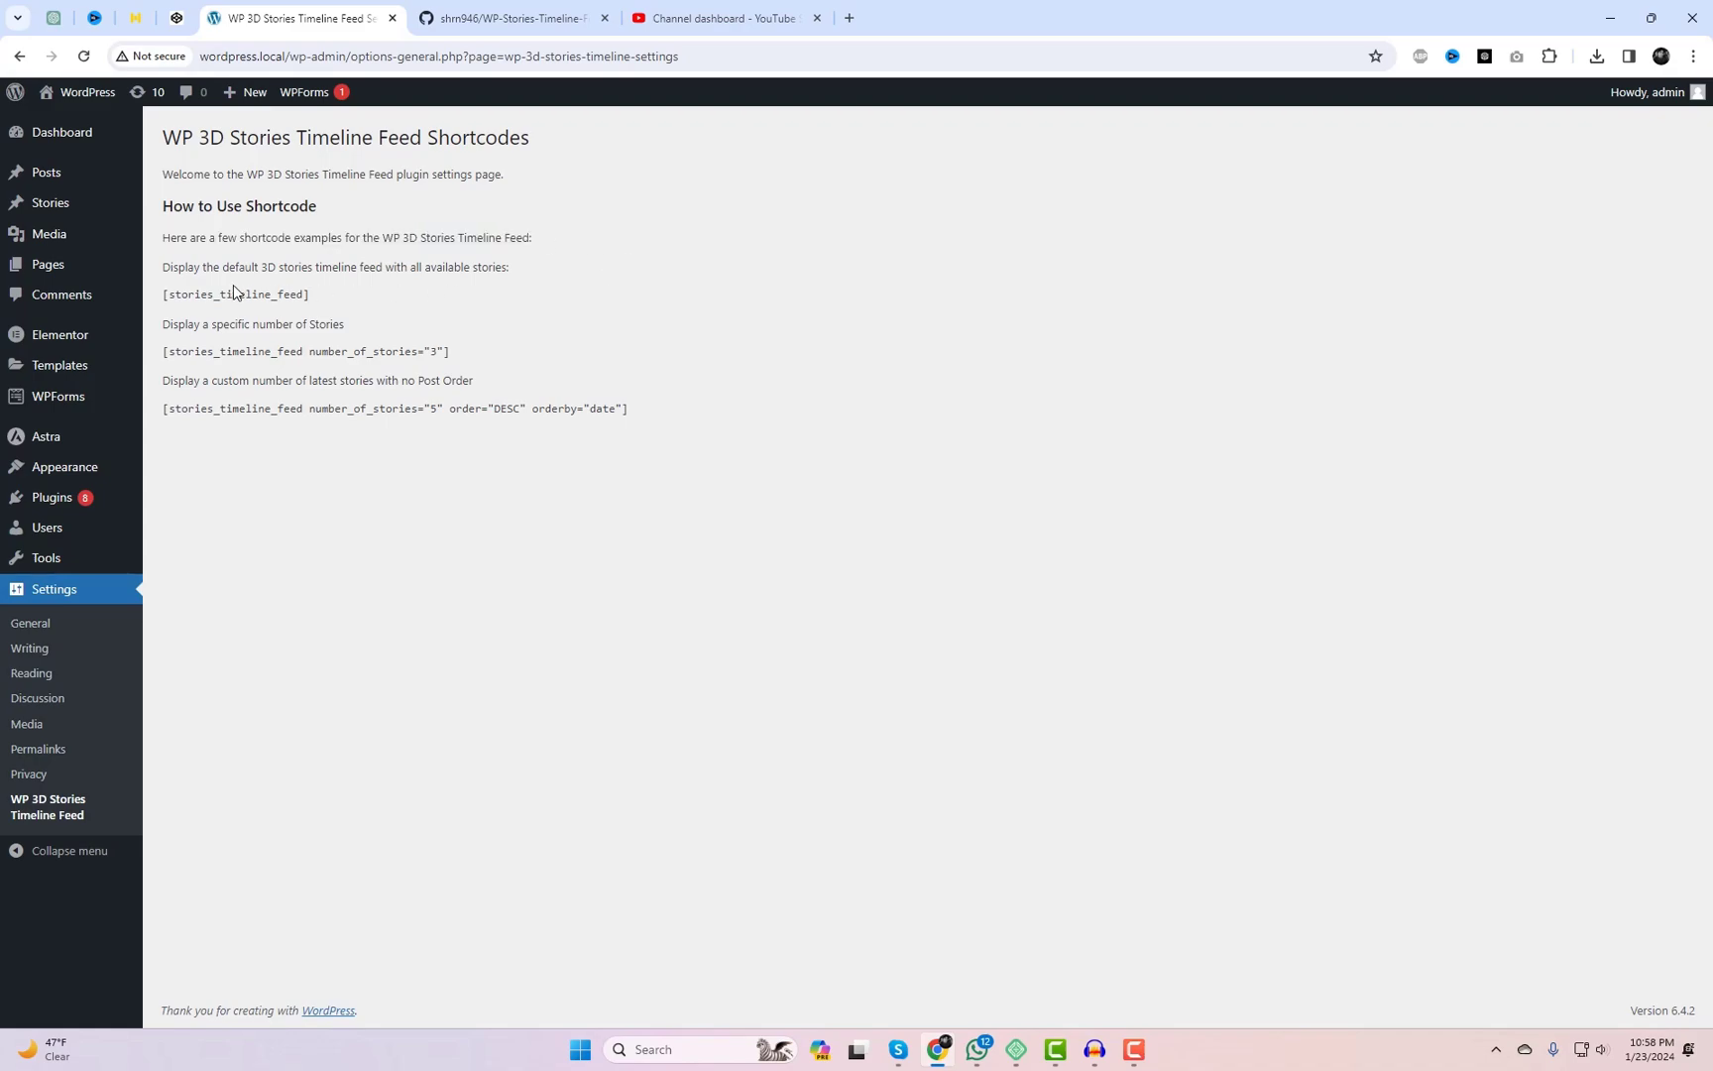
pyautogui.moveTo(165, 325); pyautogui.dragTo(385, 333)
pyautogui.click(242, 385)
pyautogui.moveTo(160, 386); pyautogui.dragTo(490, 377)
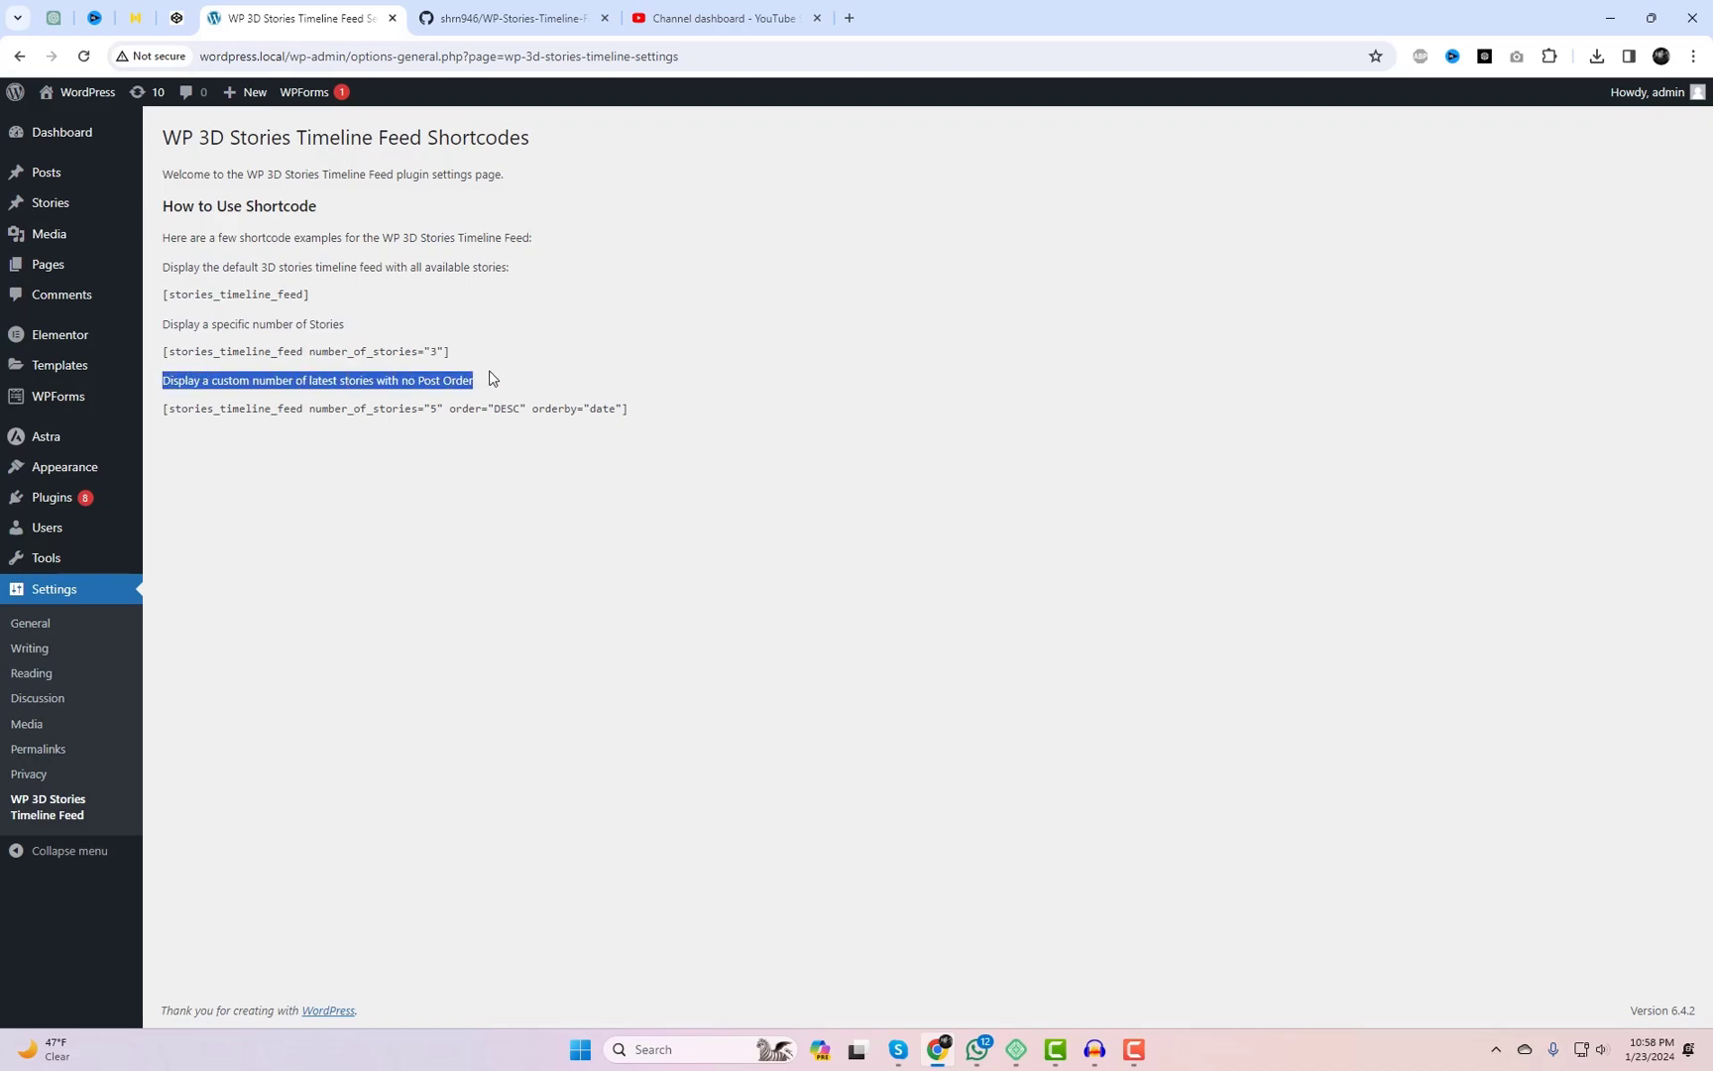
pyautogui.click(671, 386)
pyautogui.moveTo(69, 474)
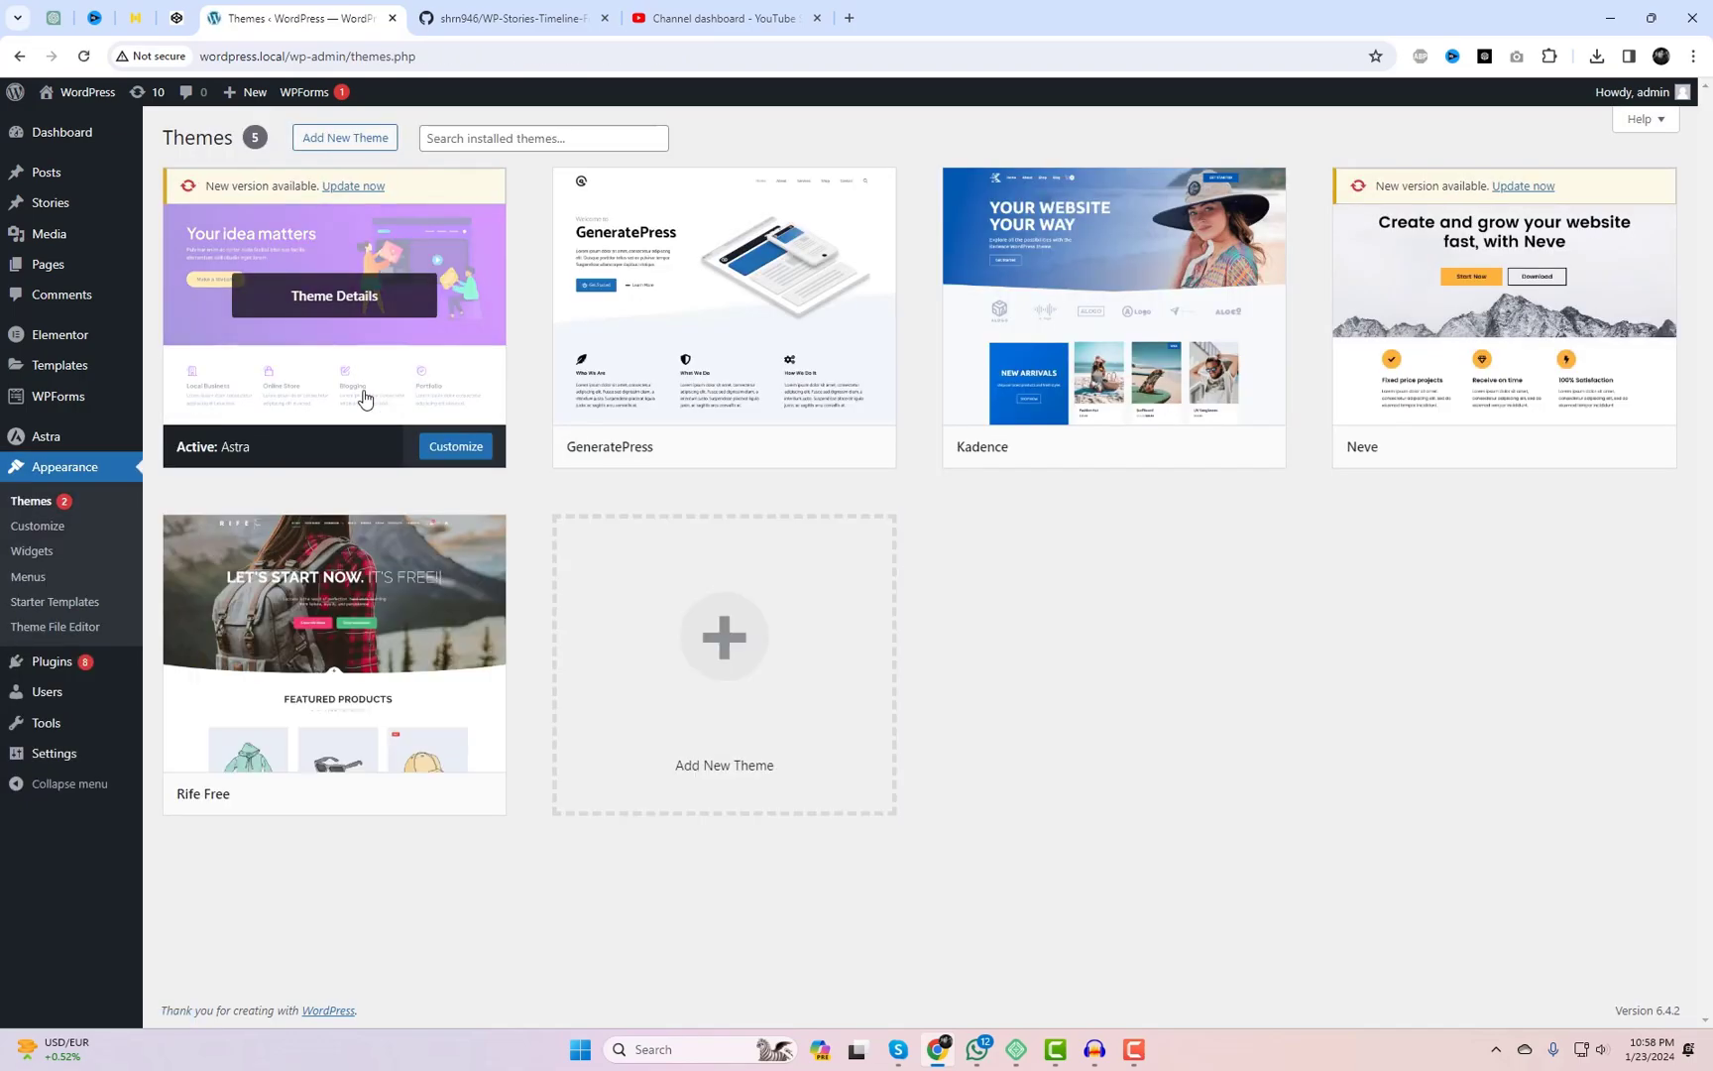
# Step: View the active Astra theme's details, then close them
pyautogui.click(364, 396)
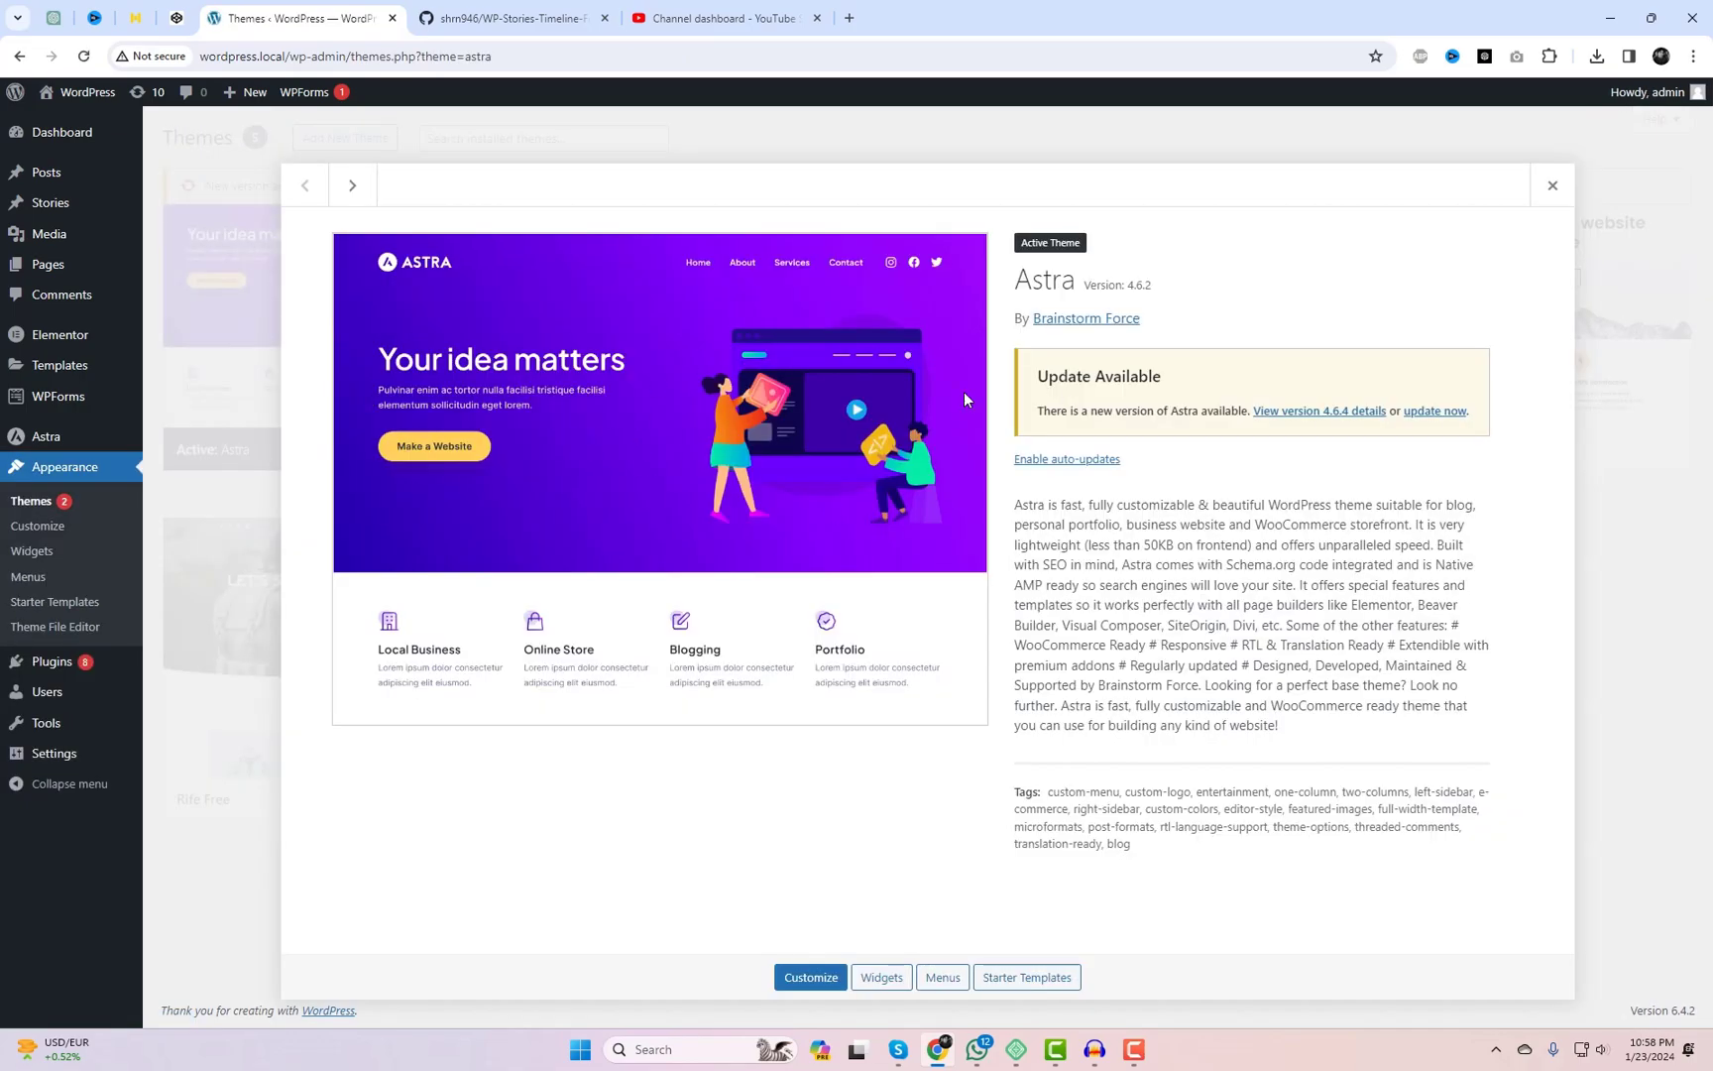
pyautogui.moveTo(1020, 281); pyautogui.dragTo(1081, 288)
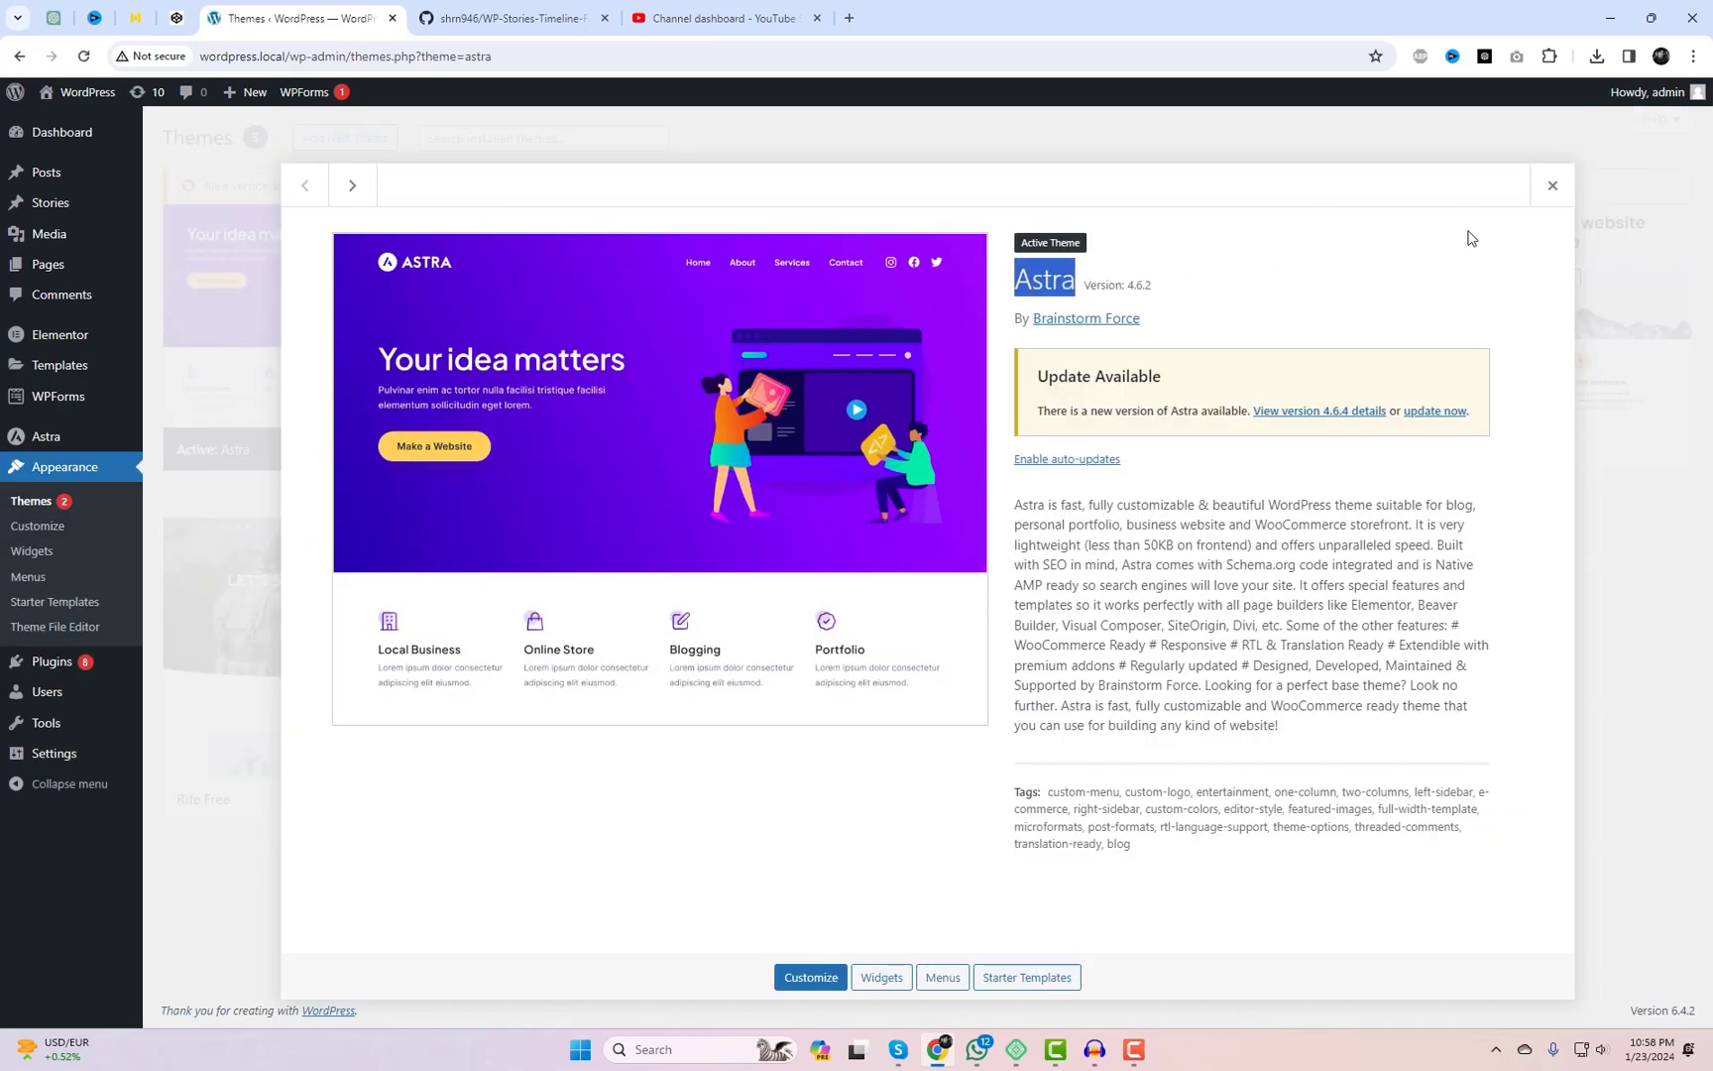
pyautogui.click(1551, 188)
# Step: Go to the Installed Plugins list and look over the Elementor entry
pyautogui.moveTo(56, 397)
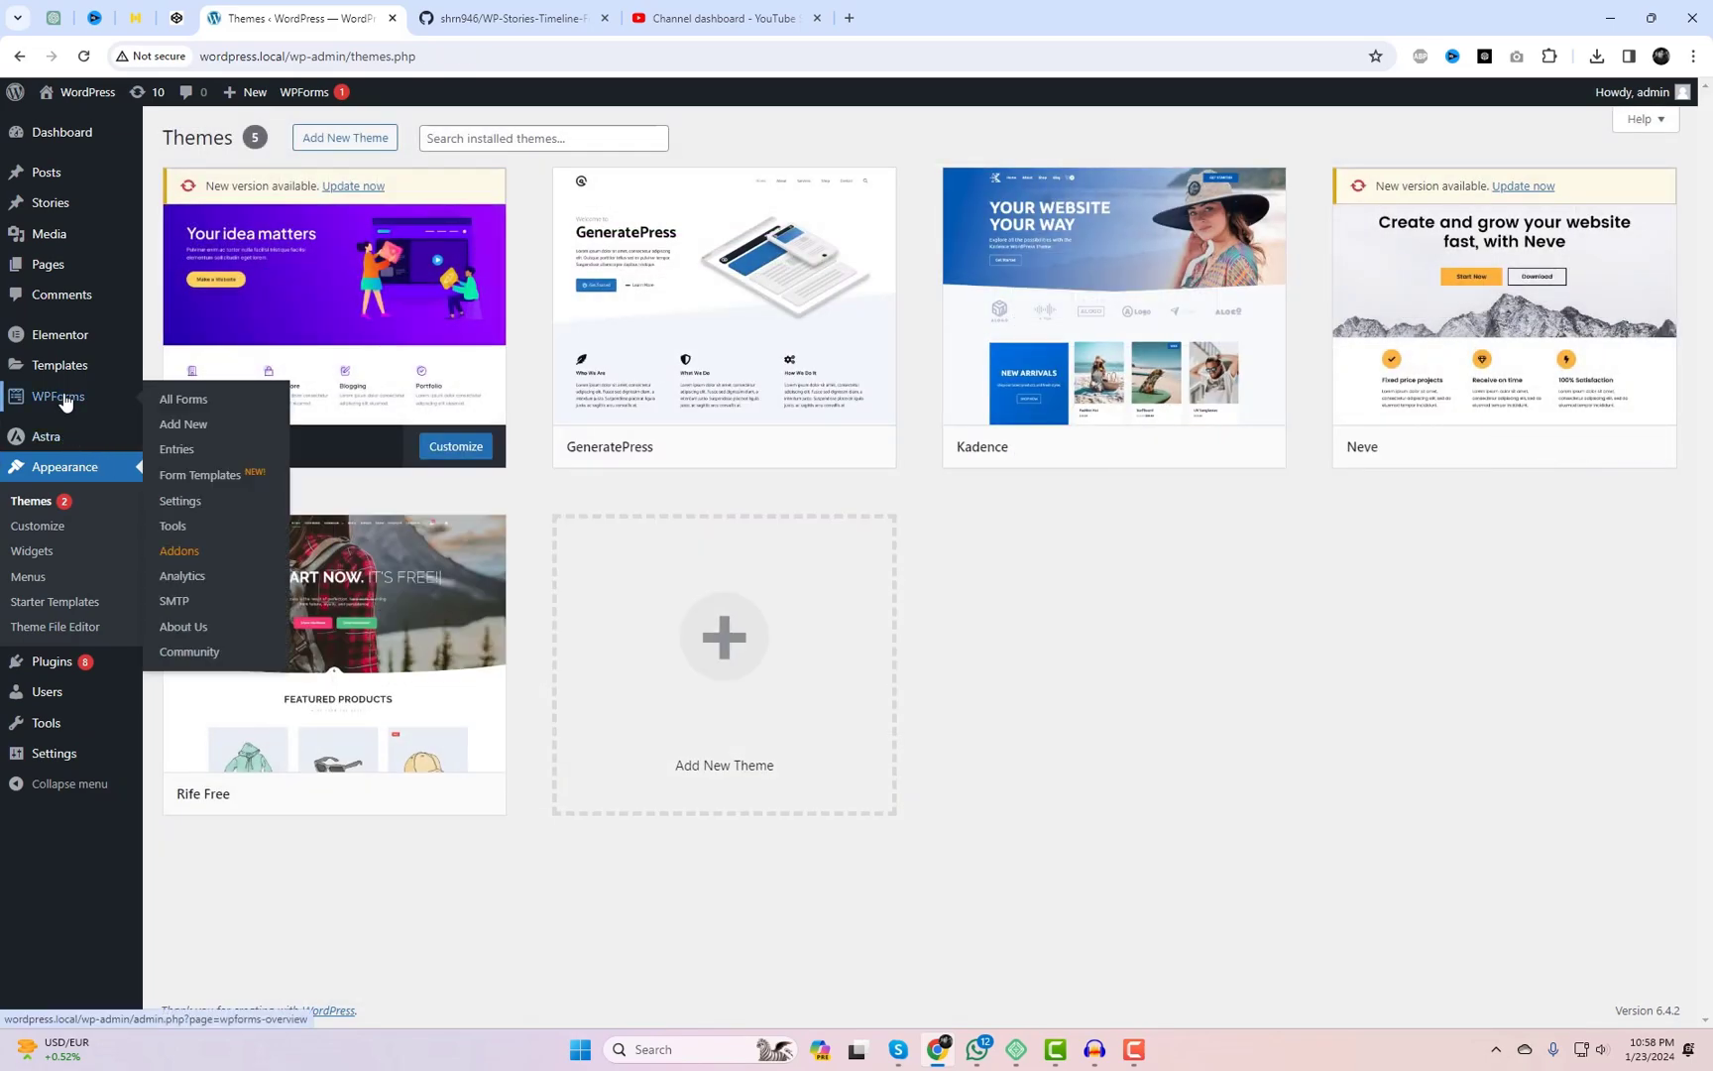
pyautogui.moveTo(79, 661)
pyautogui.click(231, 664)
pyautogui.moveTo(264, 466); pyautogui.dragTo(206, 466)
pyautogui.click(318, 457)
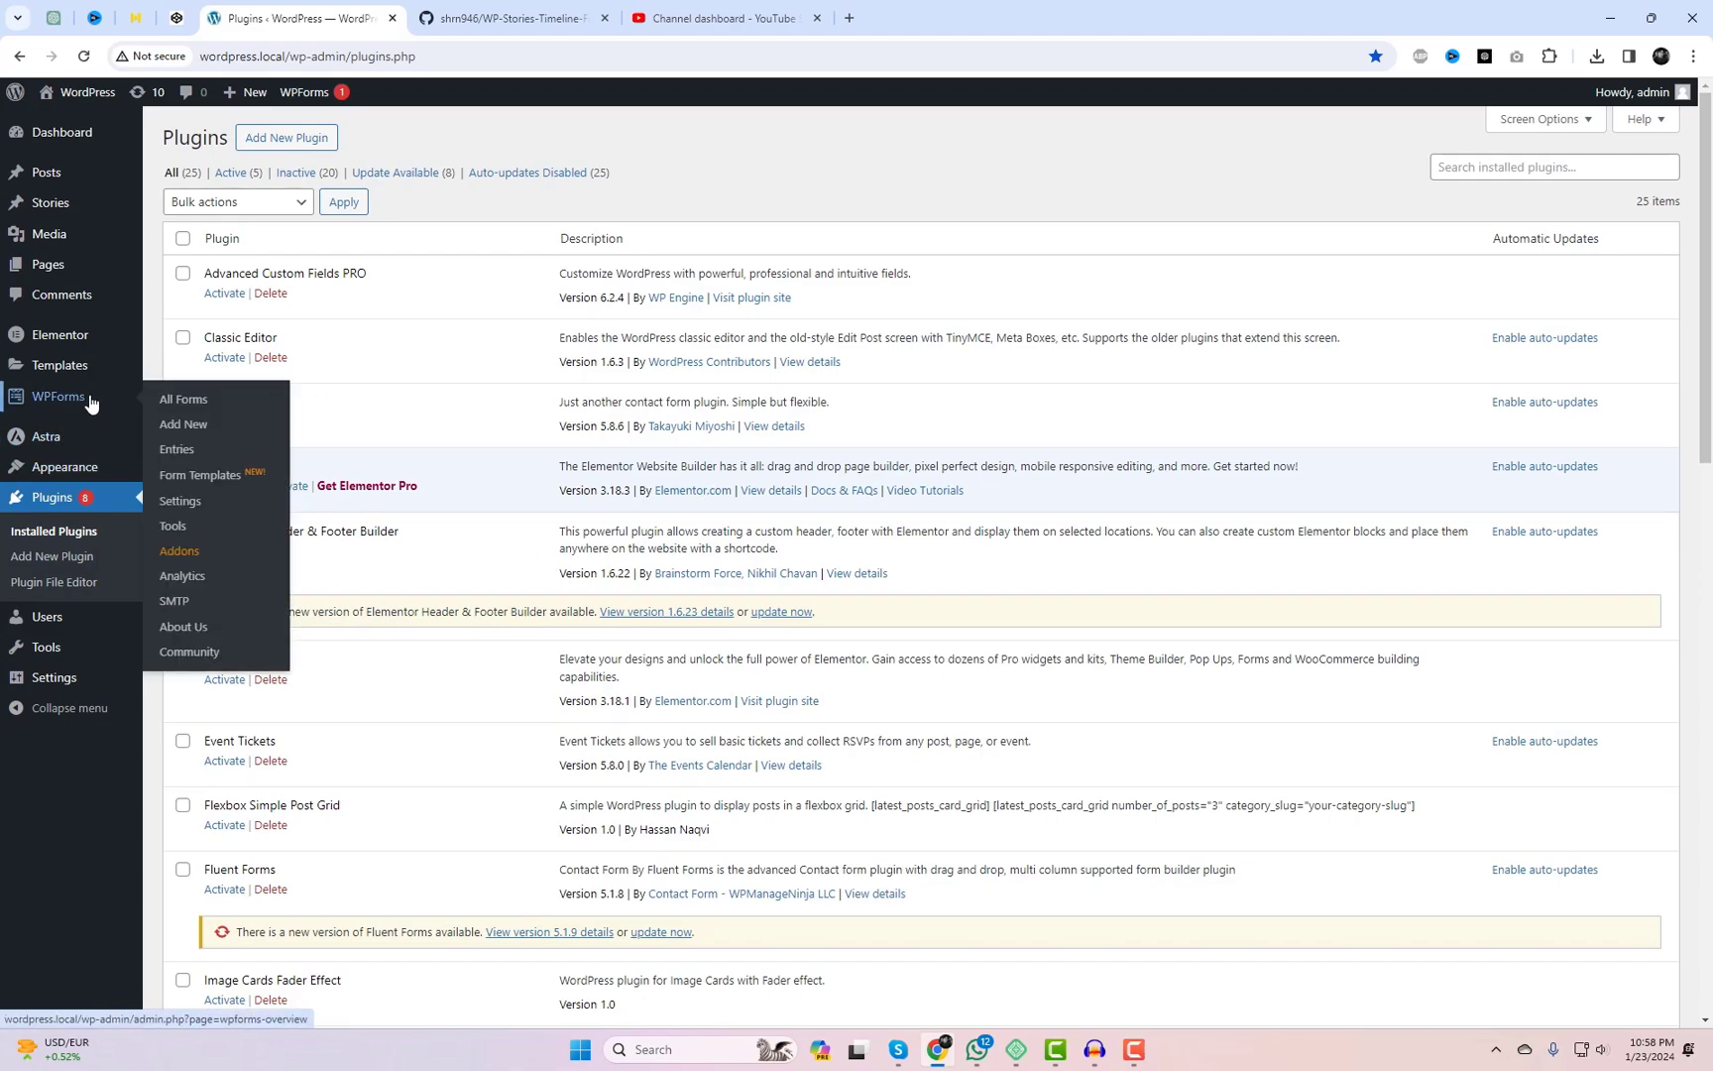
# Step: Open Pages > Add New Page in a separate browser tab
pyautogui.moveTo(79, 266)
pyautogui.rightClick(179, 303)
pyautogui.click(243, 311)
# Step: Copy the stories_timeline_feed shortcode from the plugin's shortcodes page
pyautogui.moveTo(84, 681)
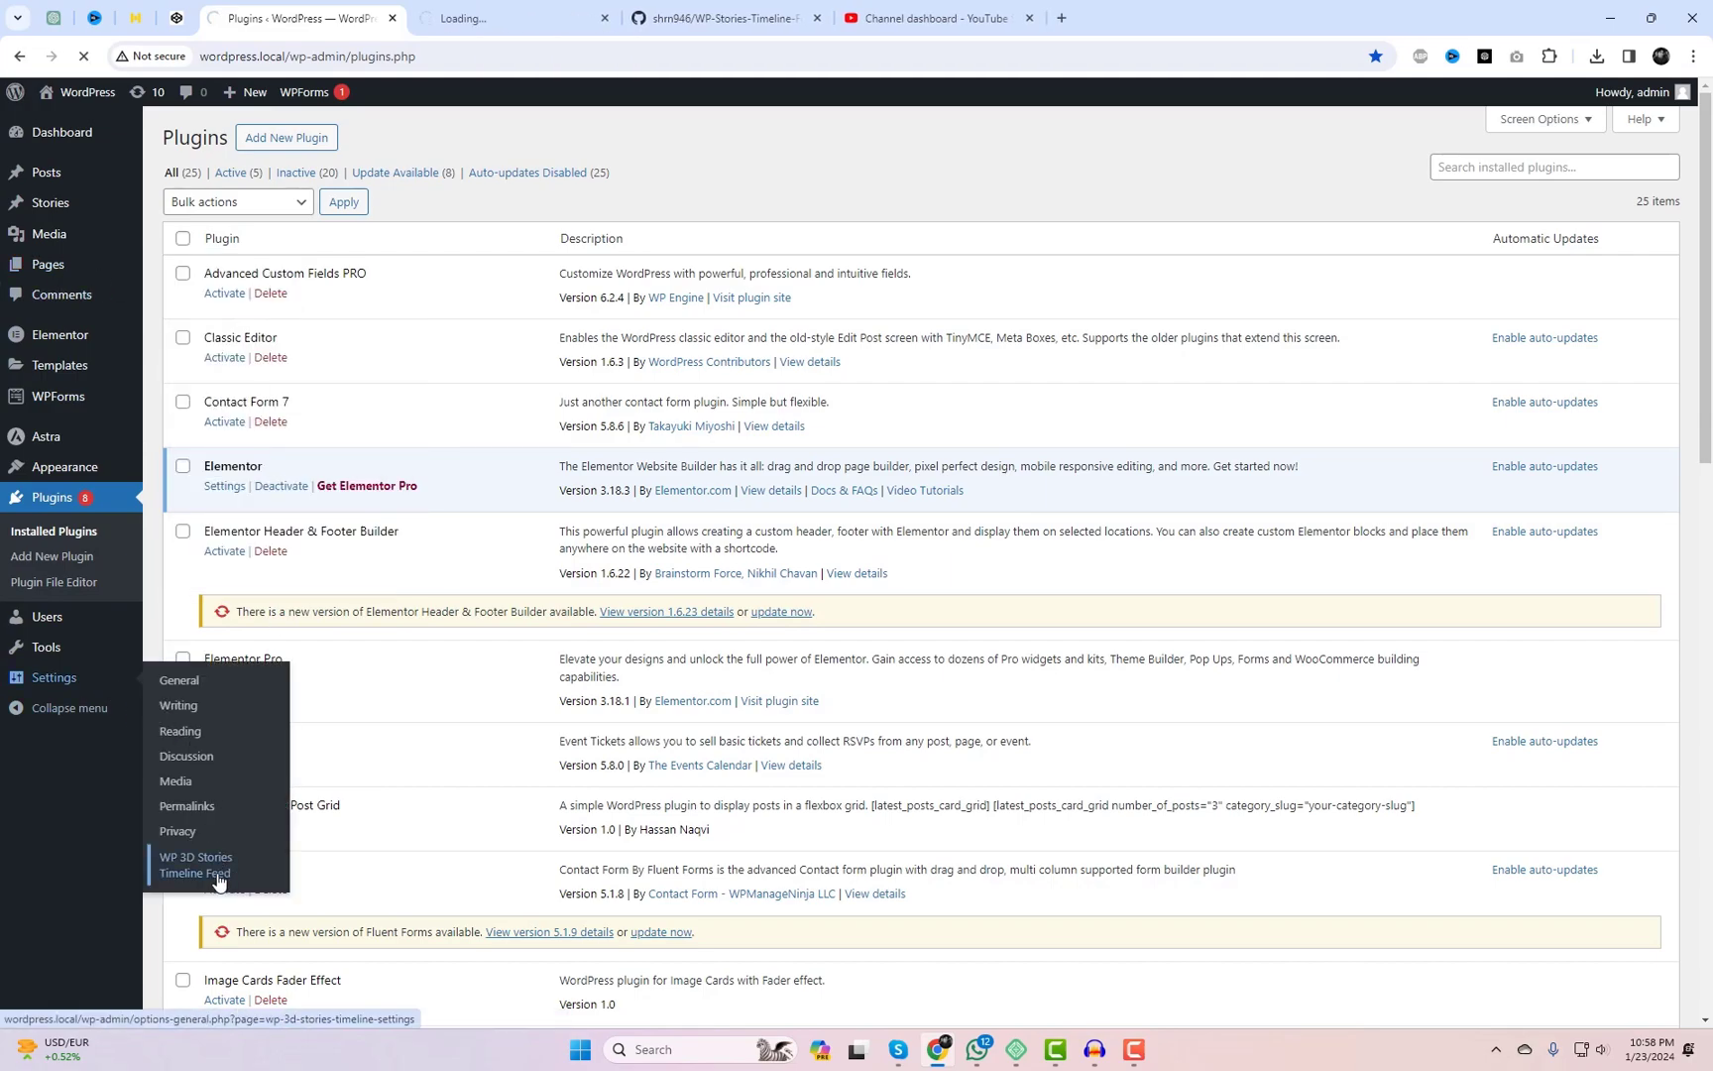
pyautogui.click(218, 877)
pyautogui.doubleClick(257, 296)
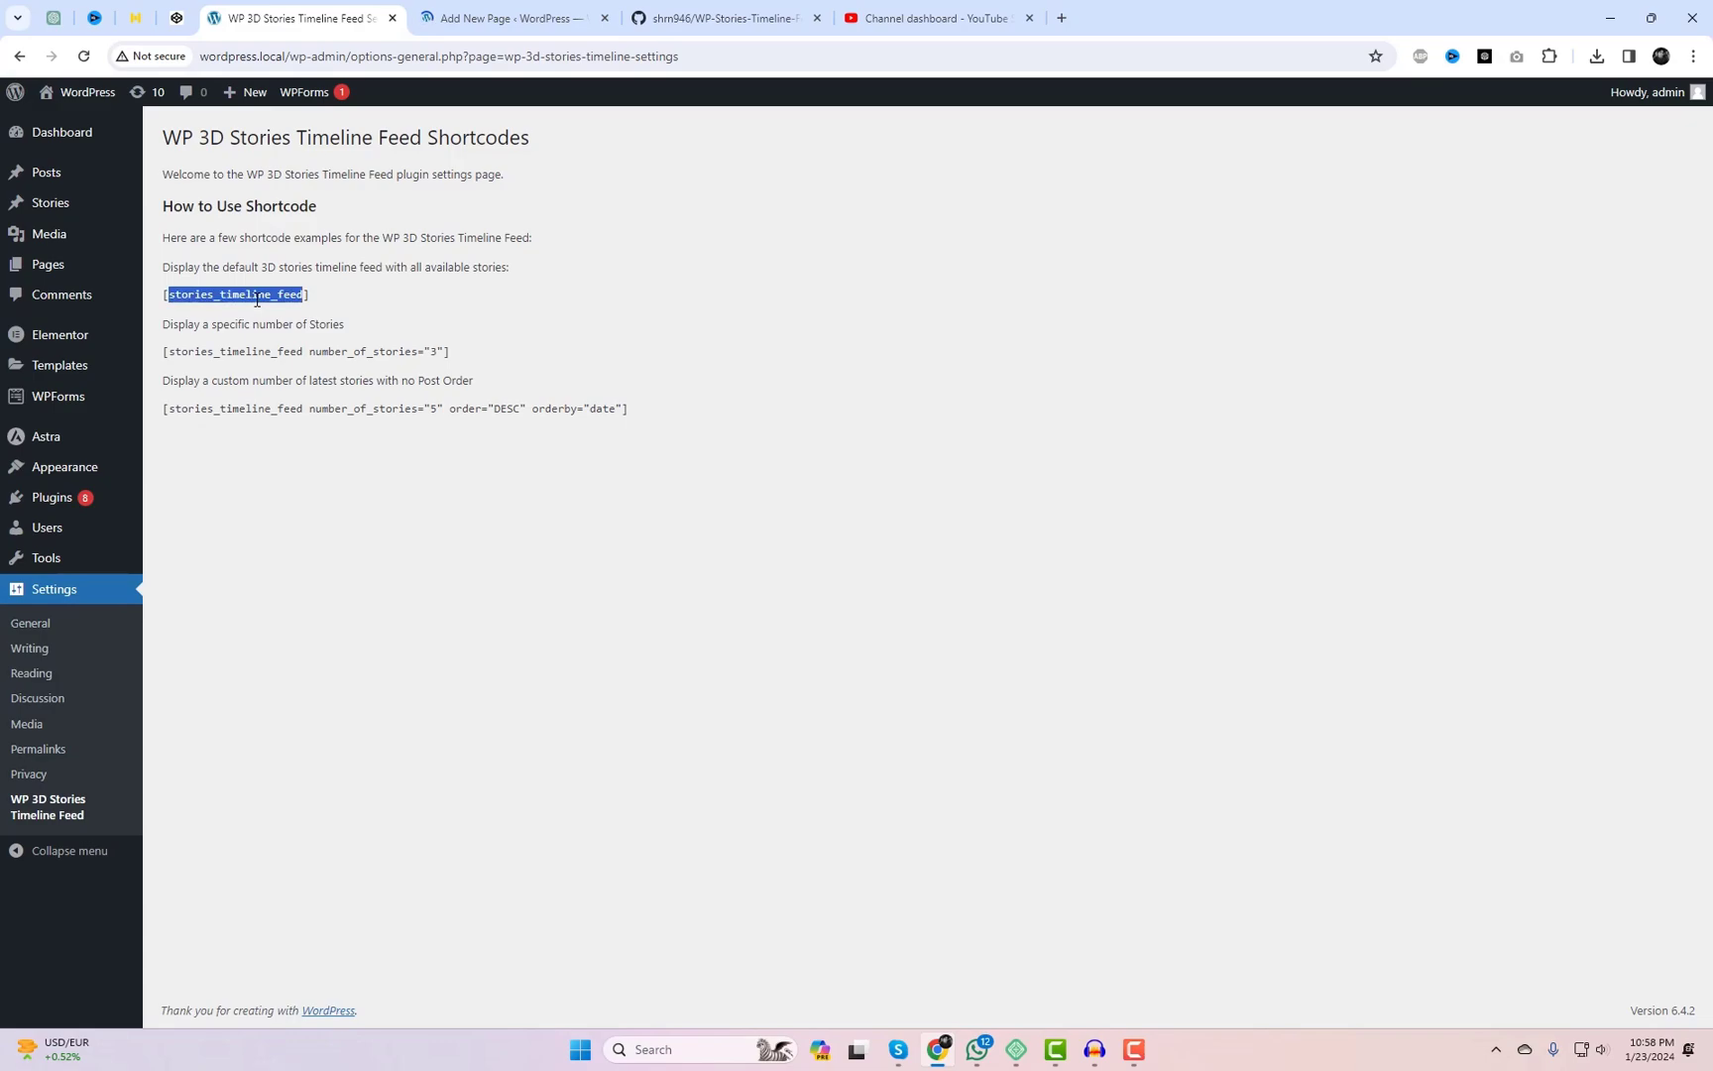
# Step: Title the new page 'Story Grid' and paste the shortcode into its body
pyautogui.click(504, 18)
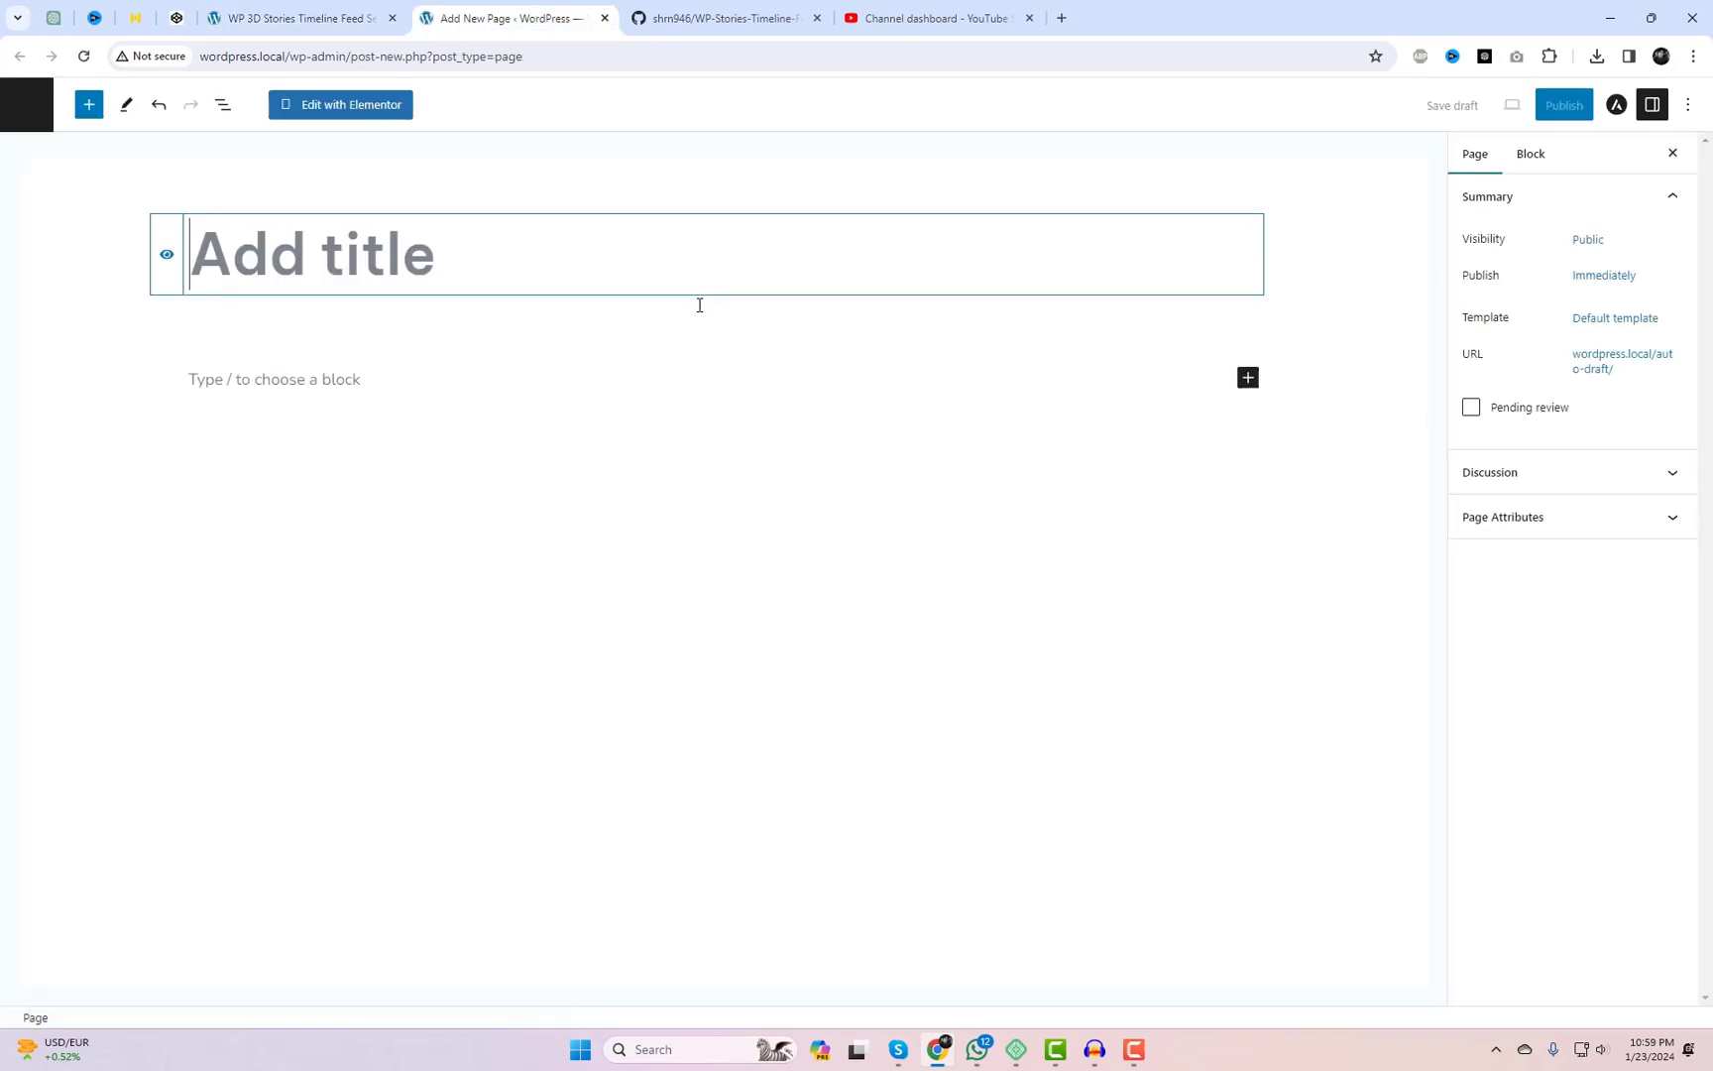
pyautogui.write('S')
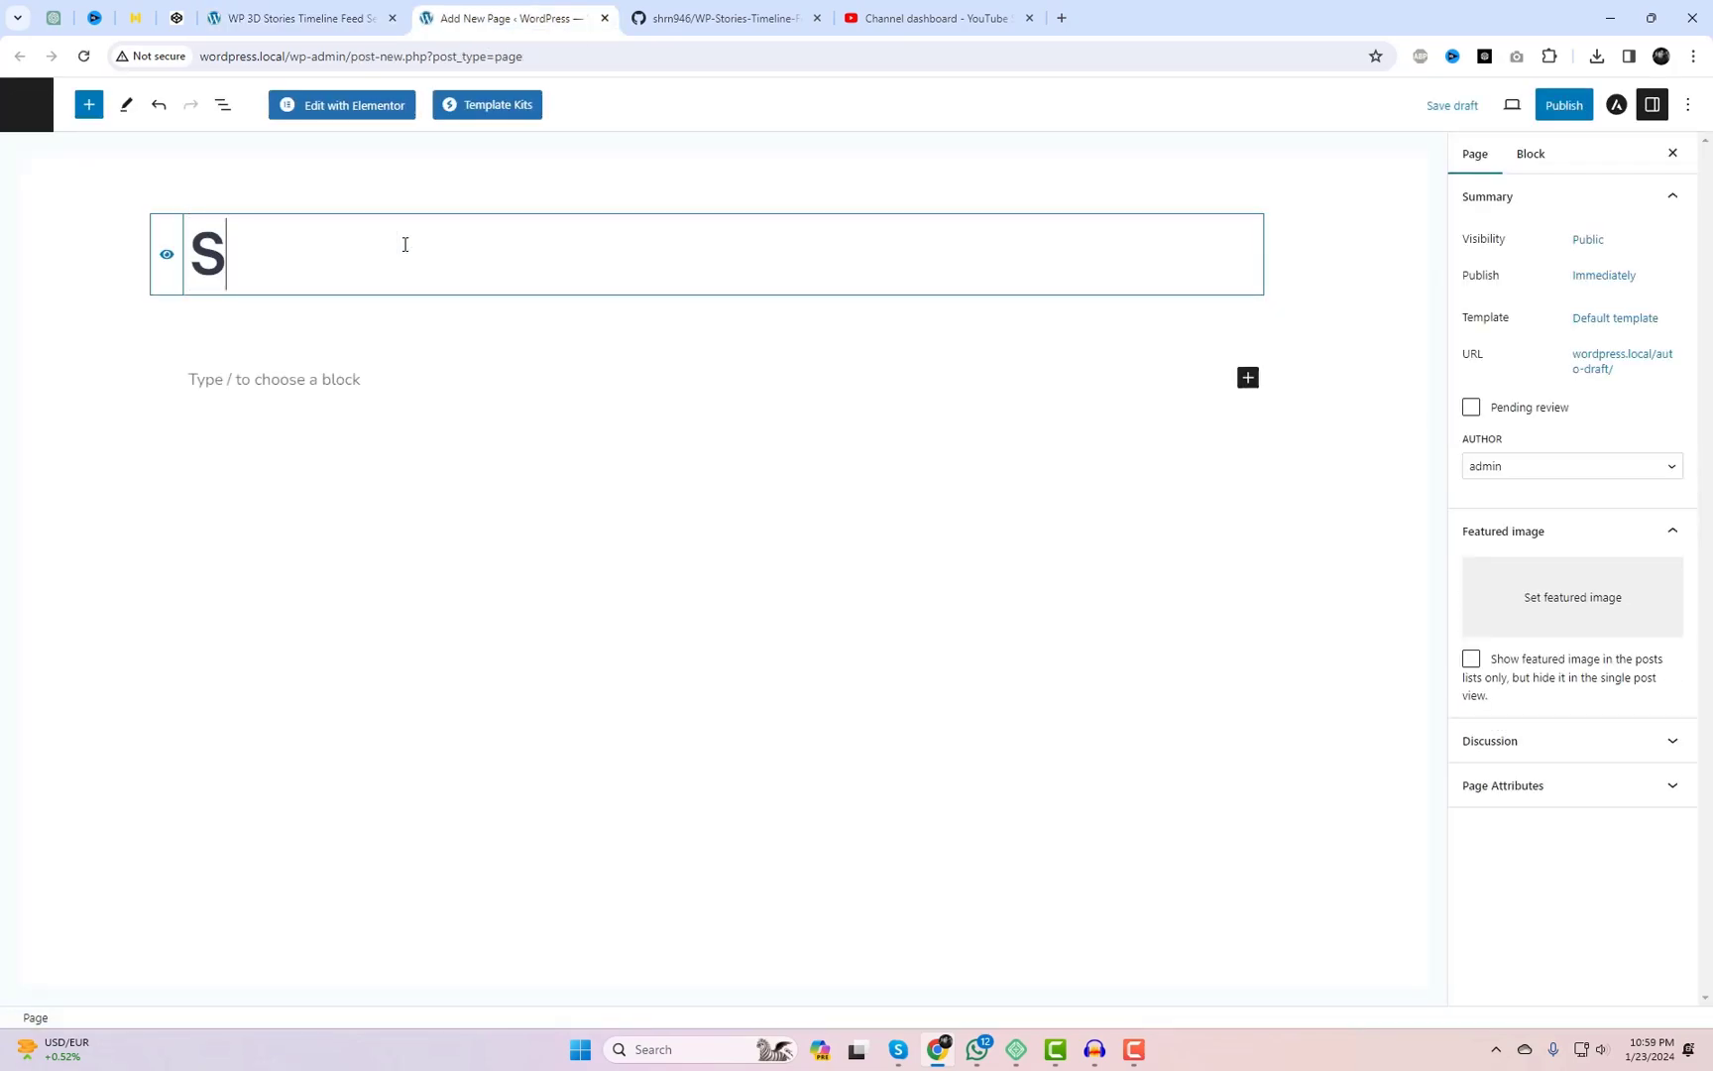
pyautogui.write('tory Grid')
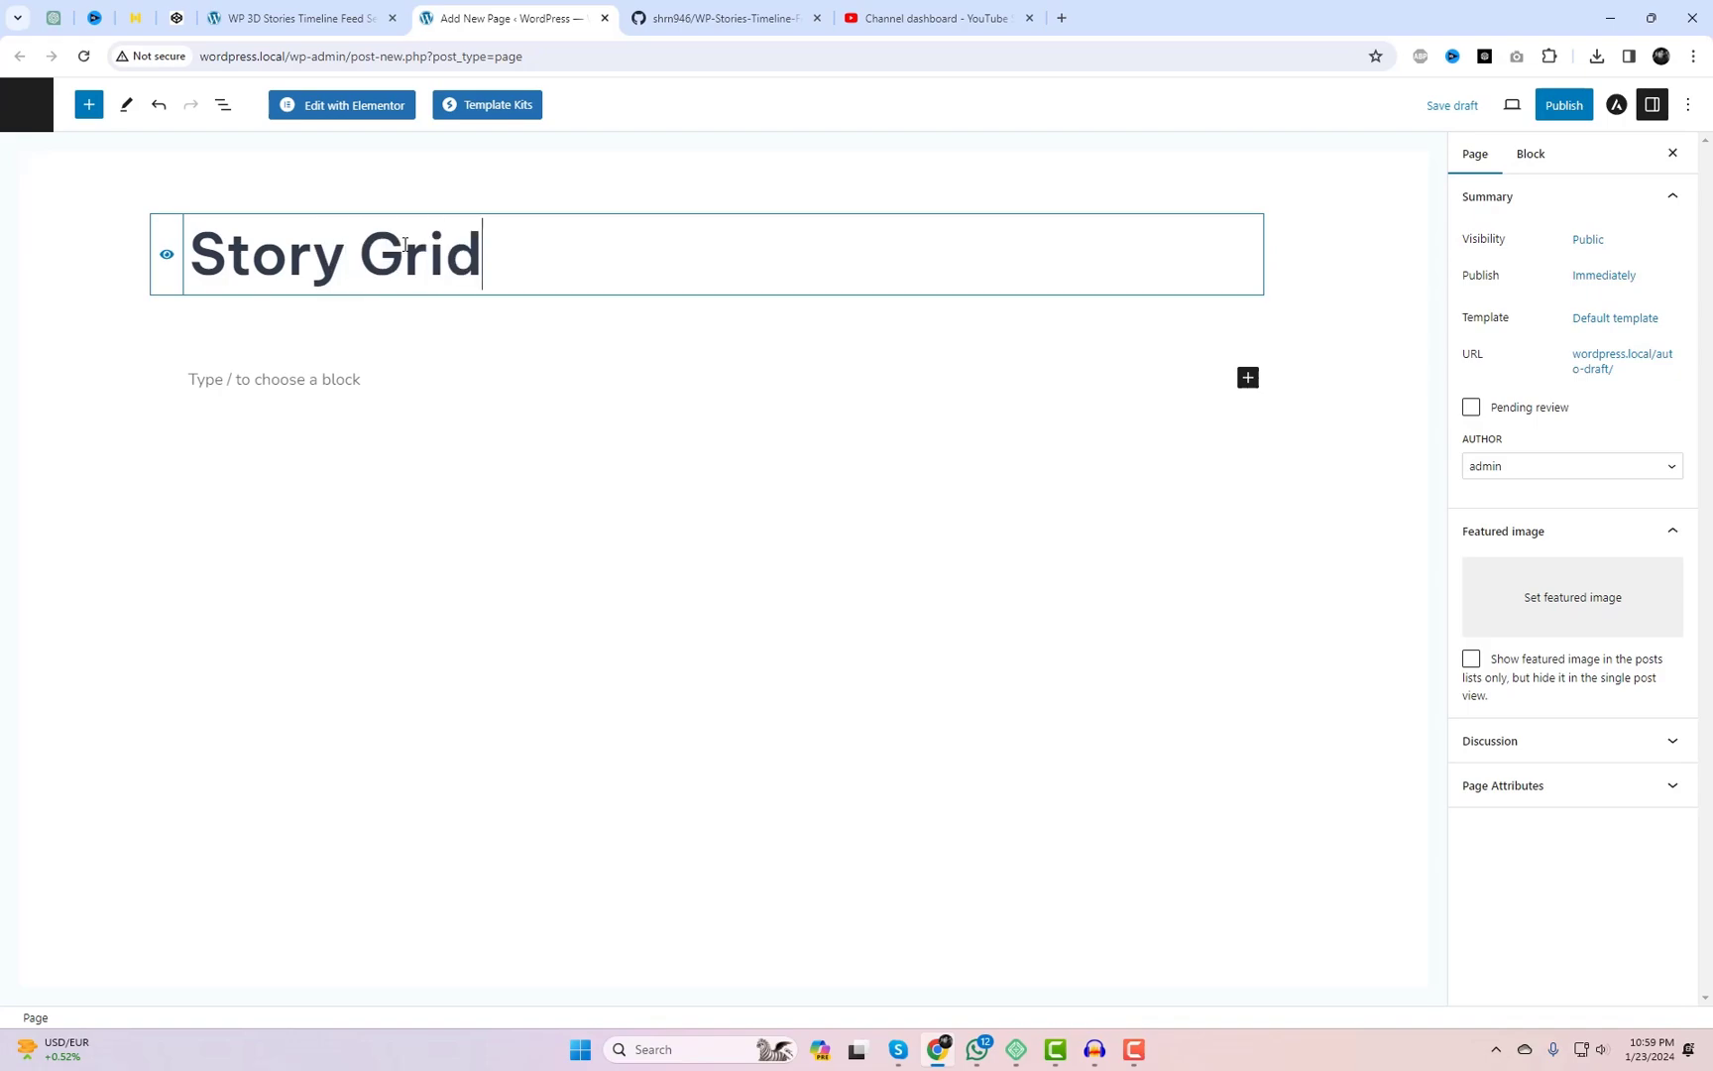
pyautogui.click(623, 429)
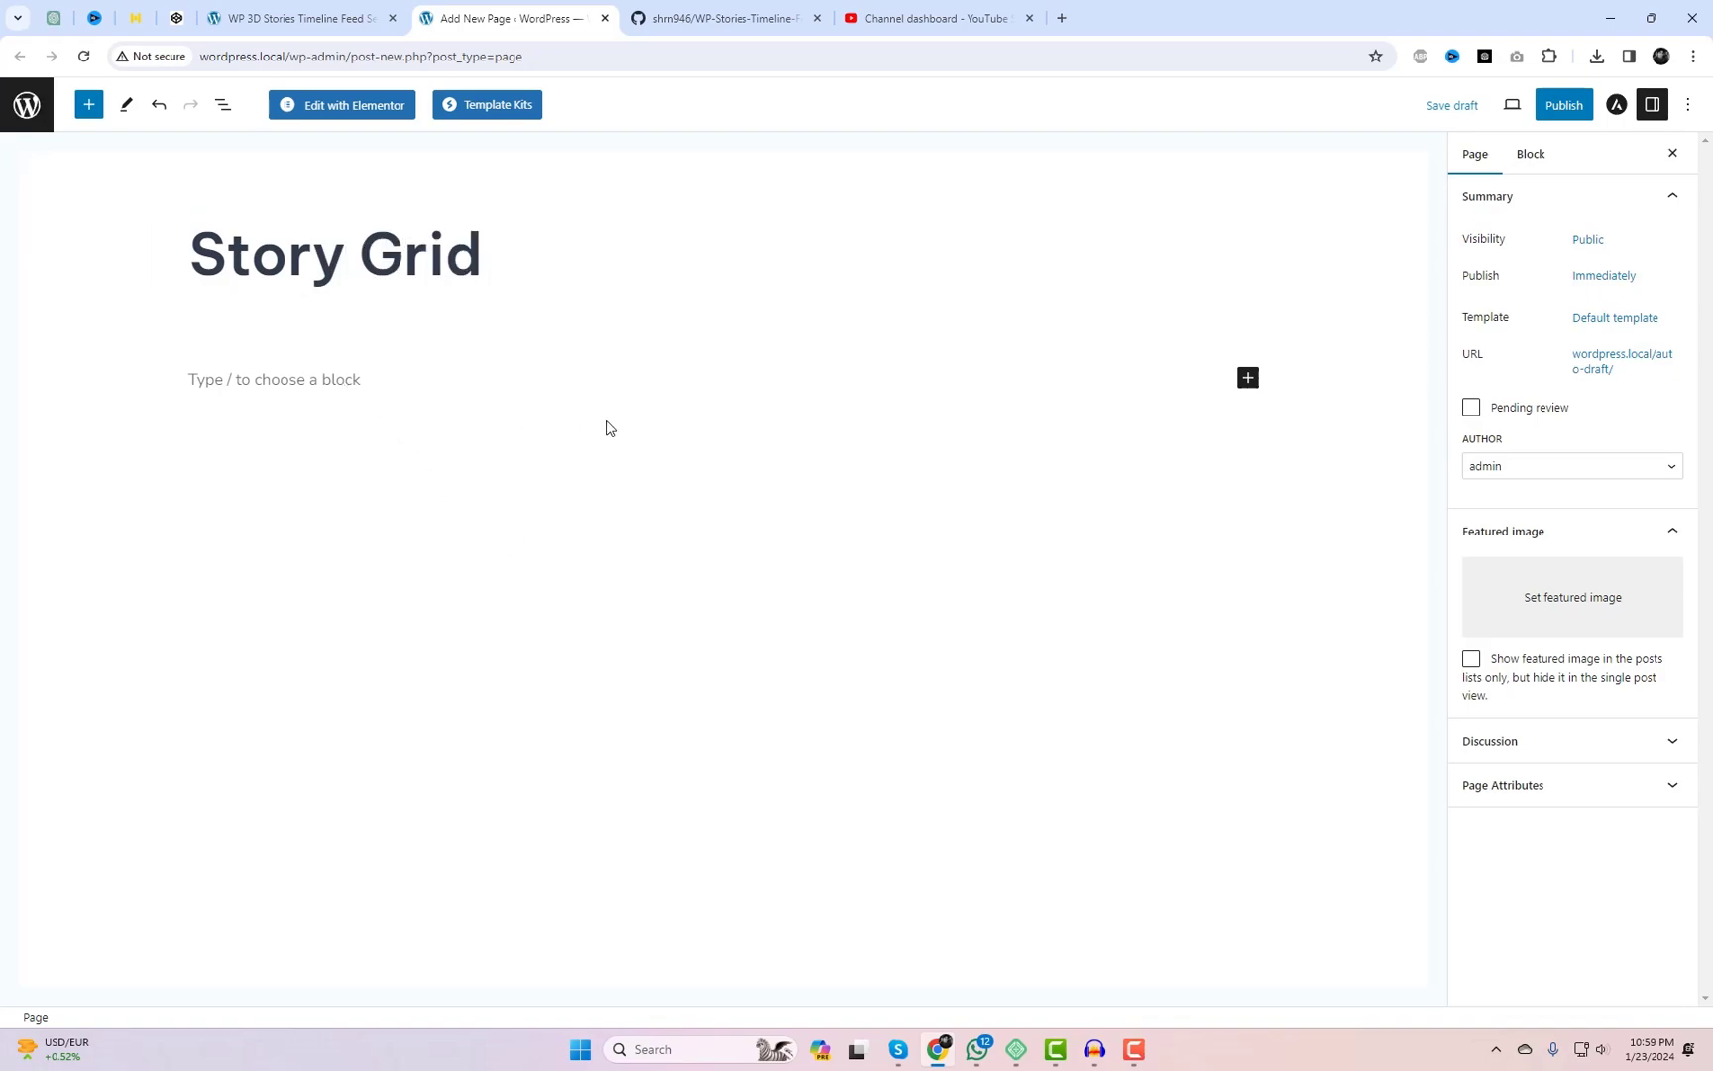
pyautogui.click(329, 380)
pyautogui.write('[stories_timeline_feed]')
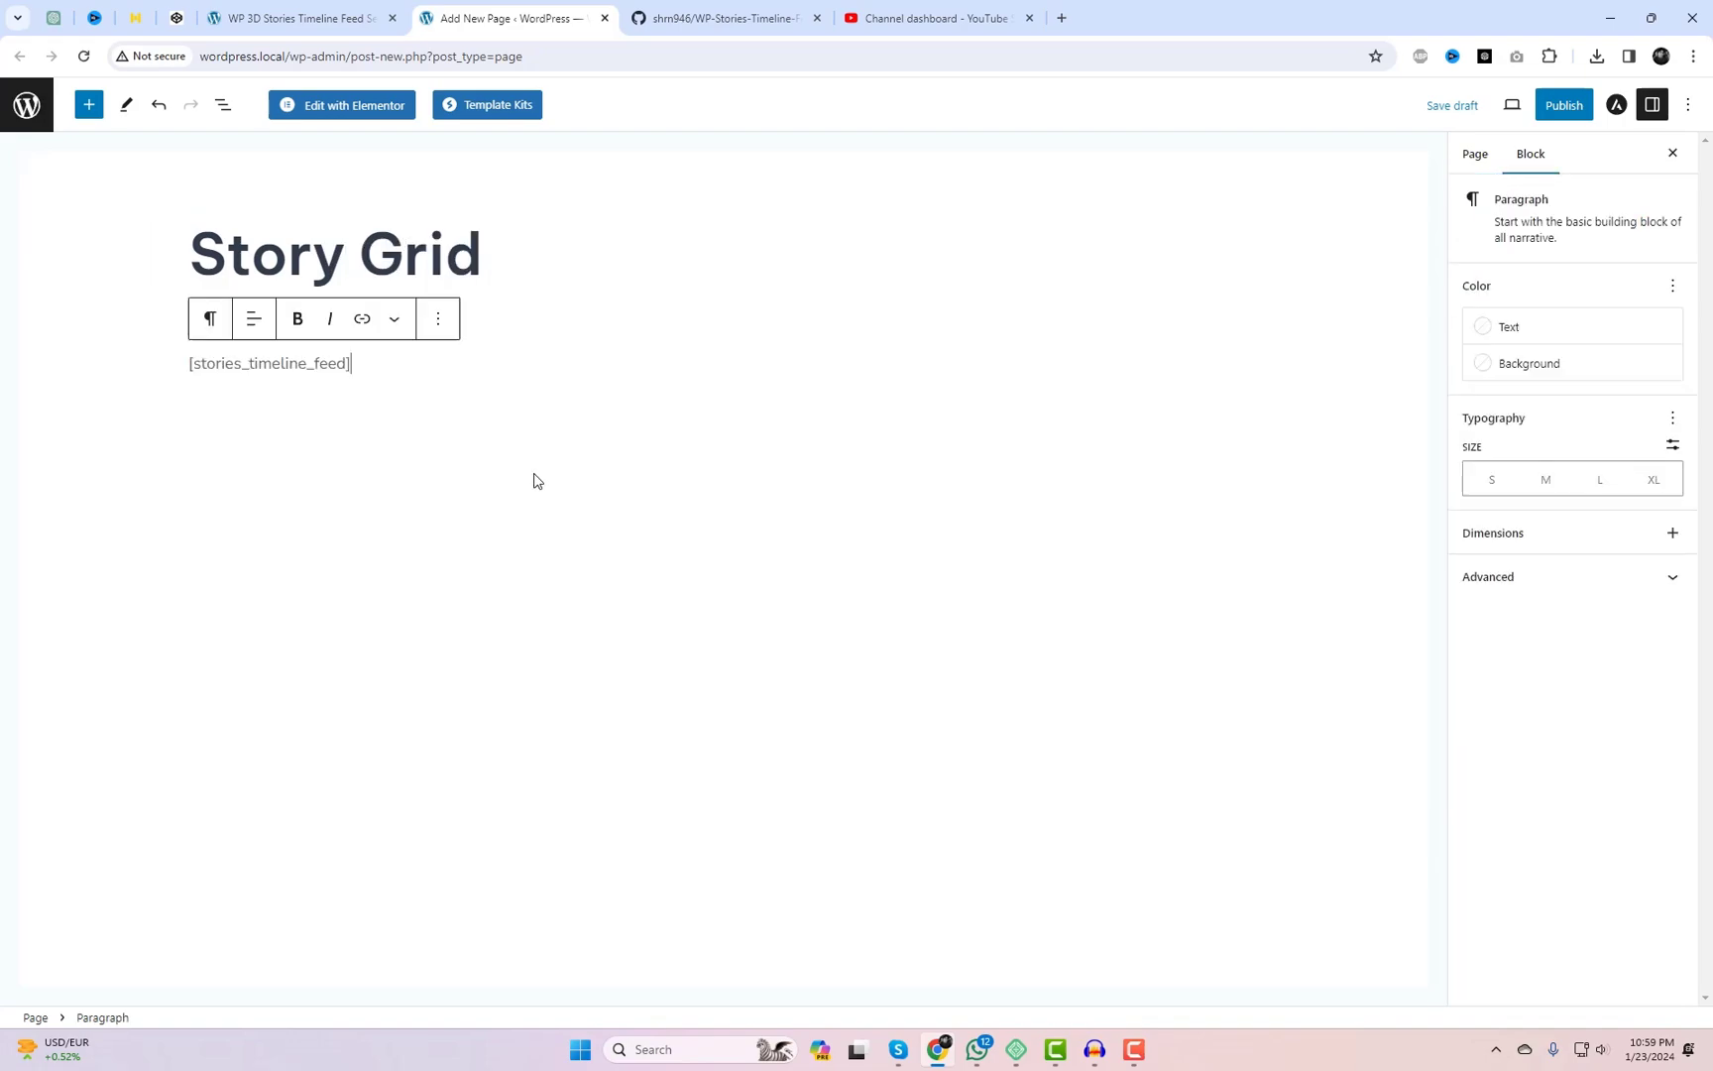
pyautogui.click(533, 481)
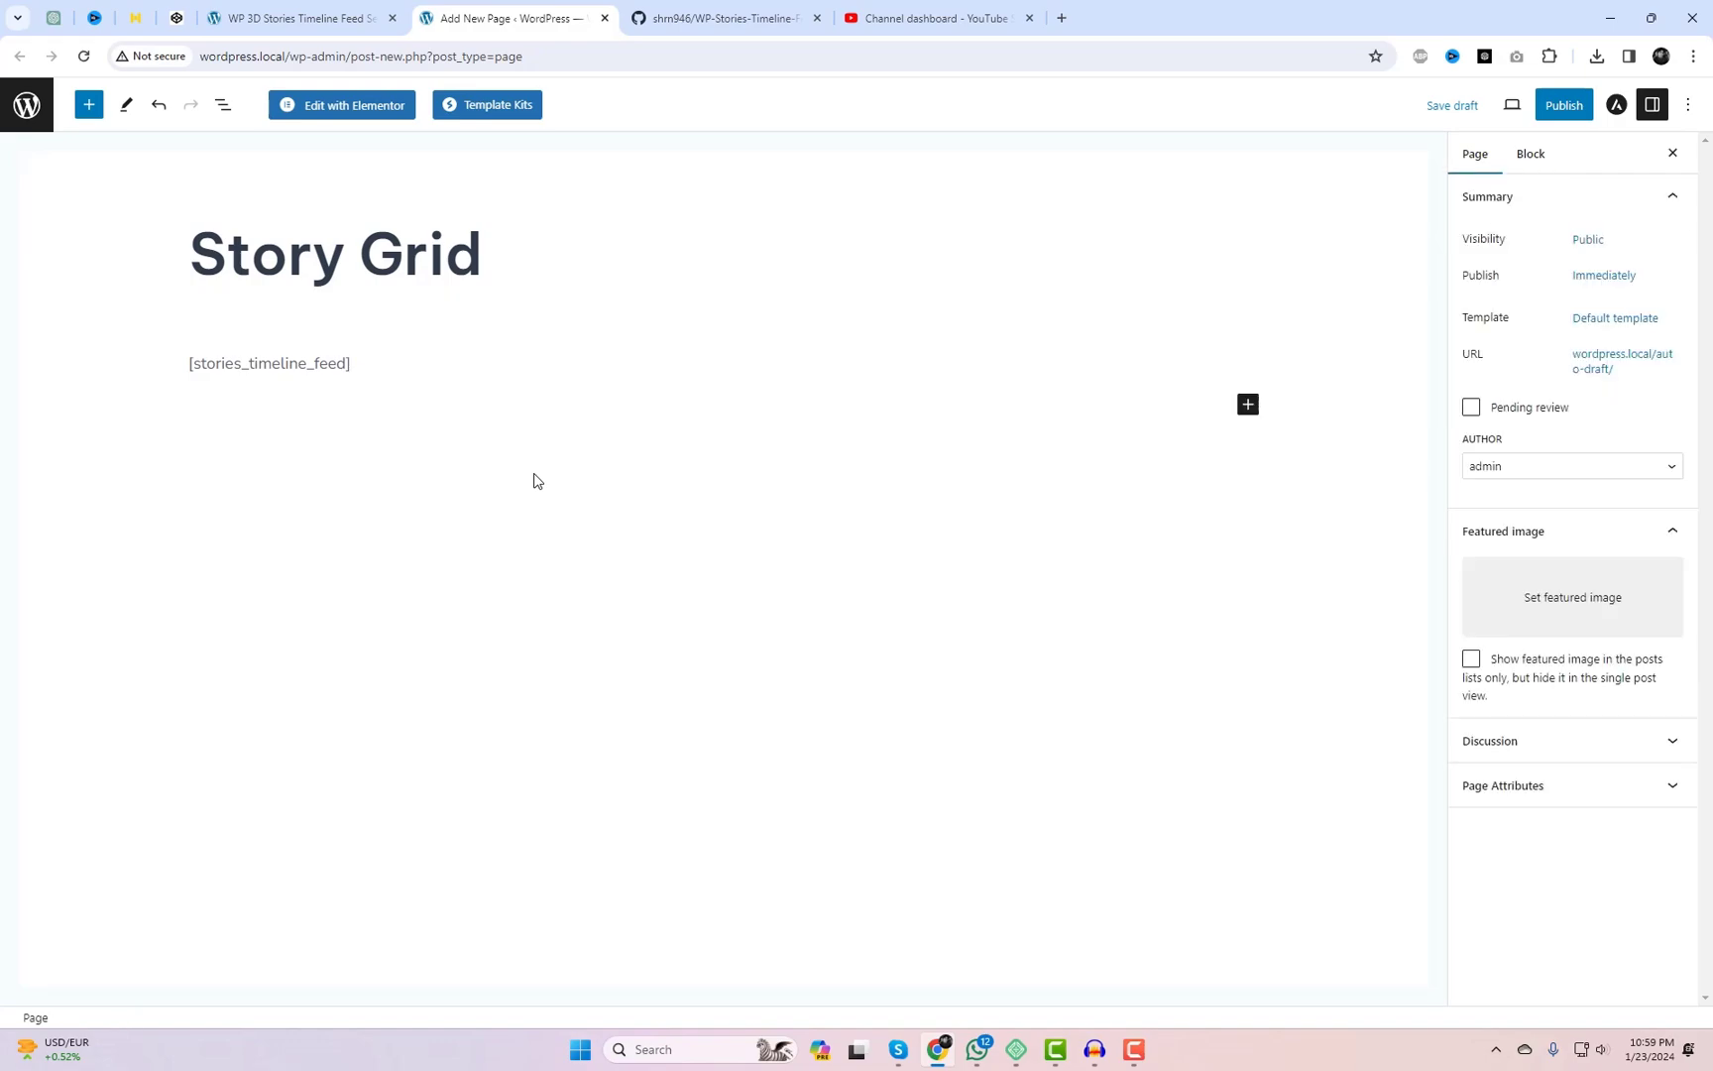
# Step: Set the page's Astra layout to a Full Width container with No Sidebar
pyautogui.click(1616, 104)
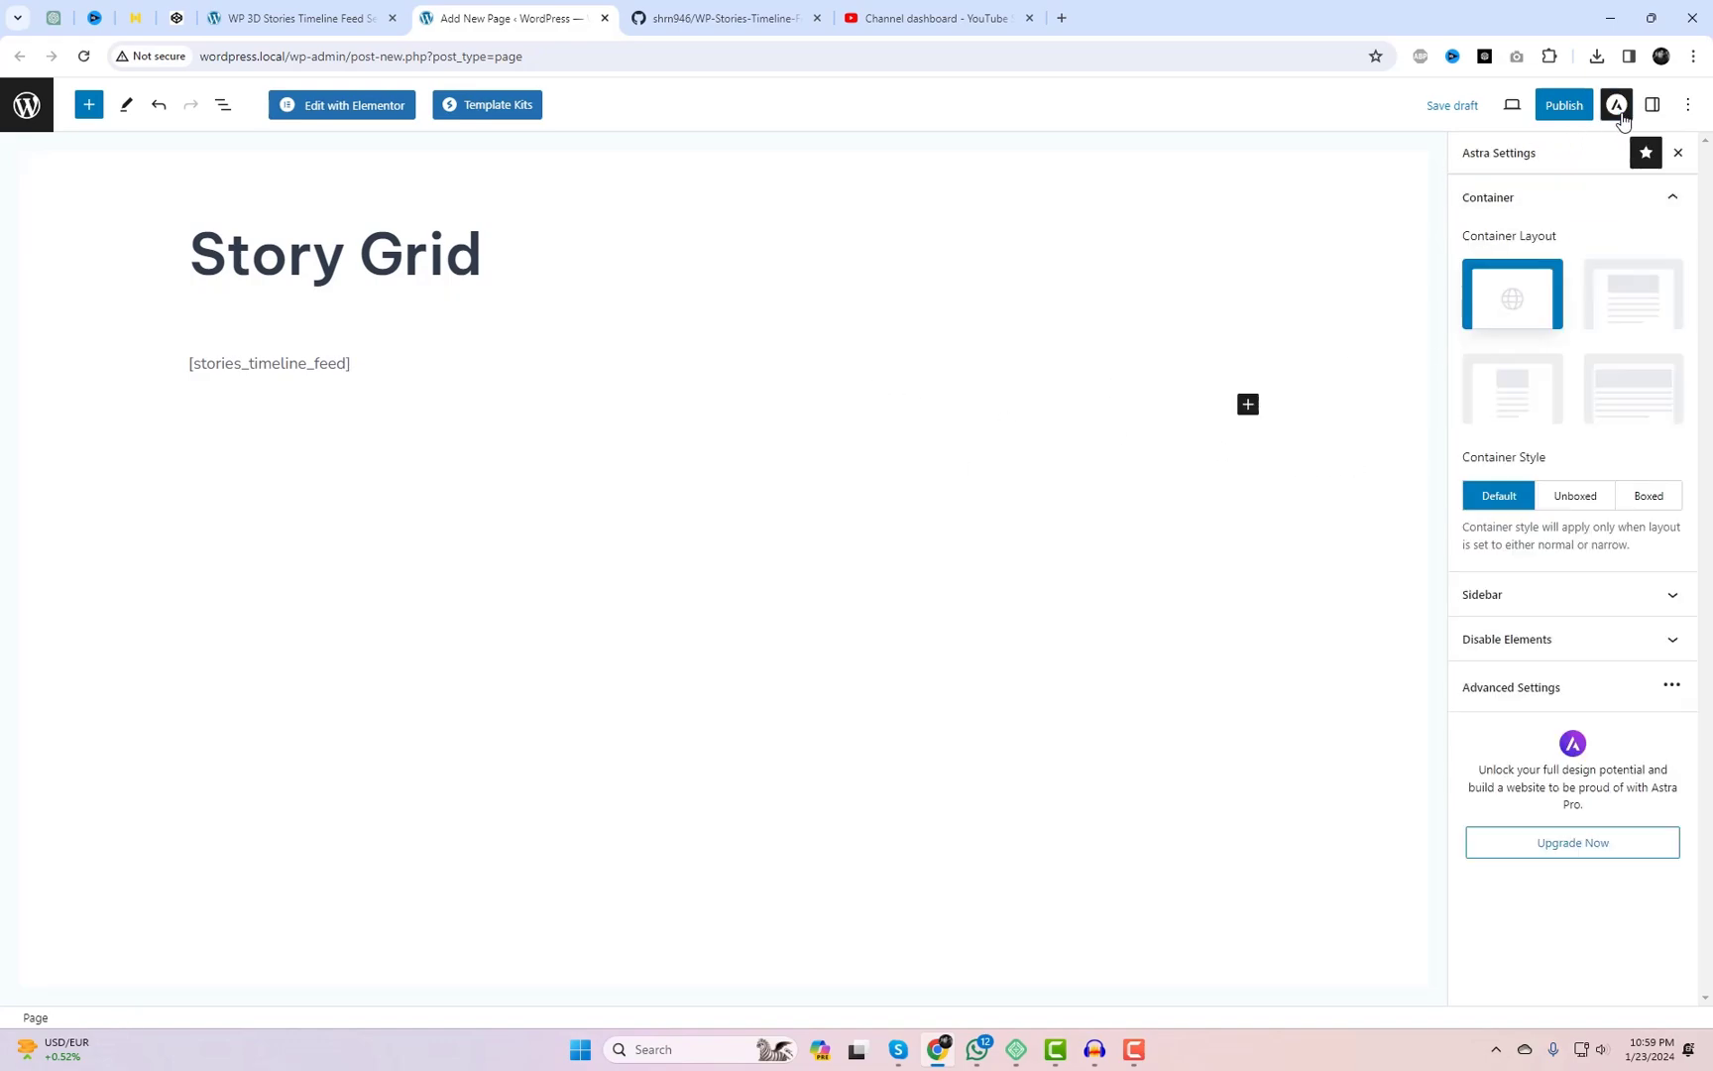
pyautogui.click(1650, 395)
pyautogui.click(1537, 593)
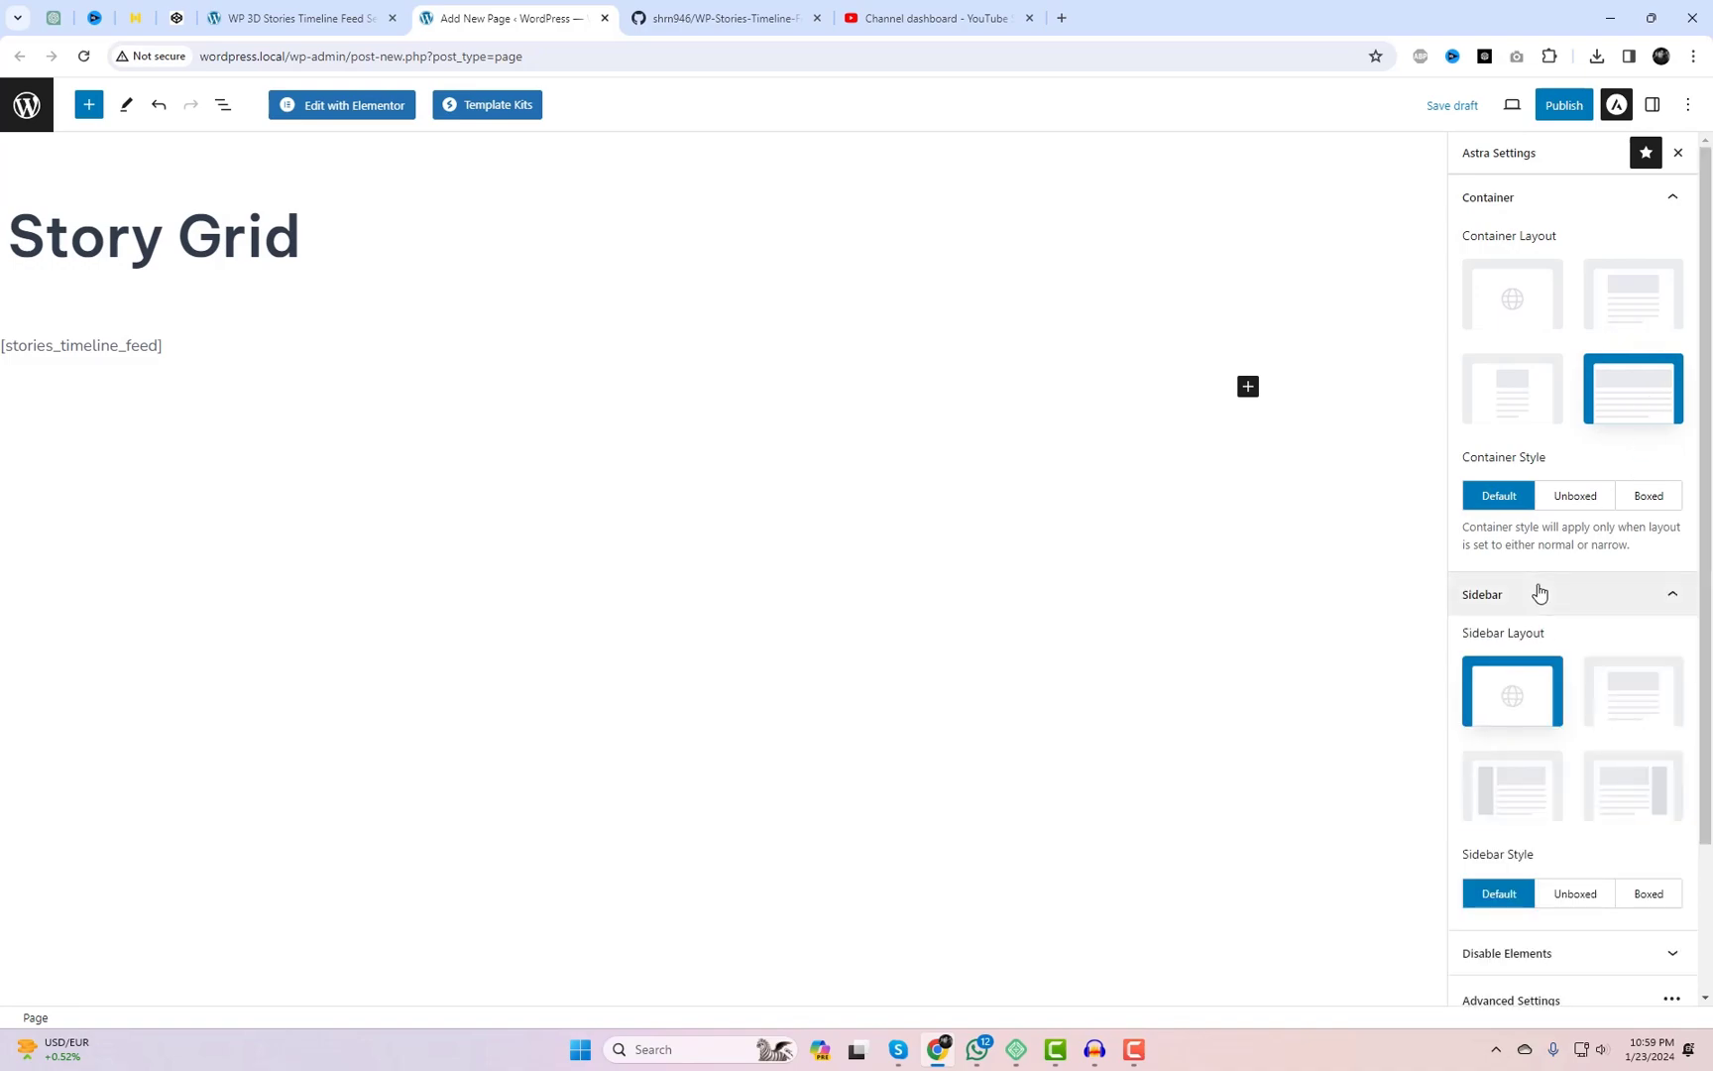
pyautogui.click(1614, 703)
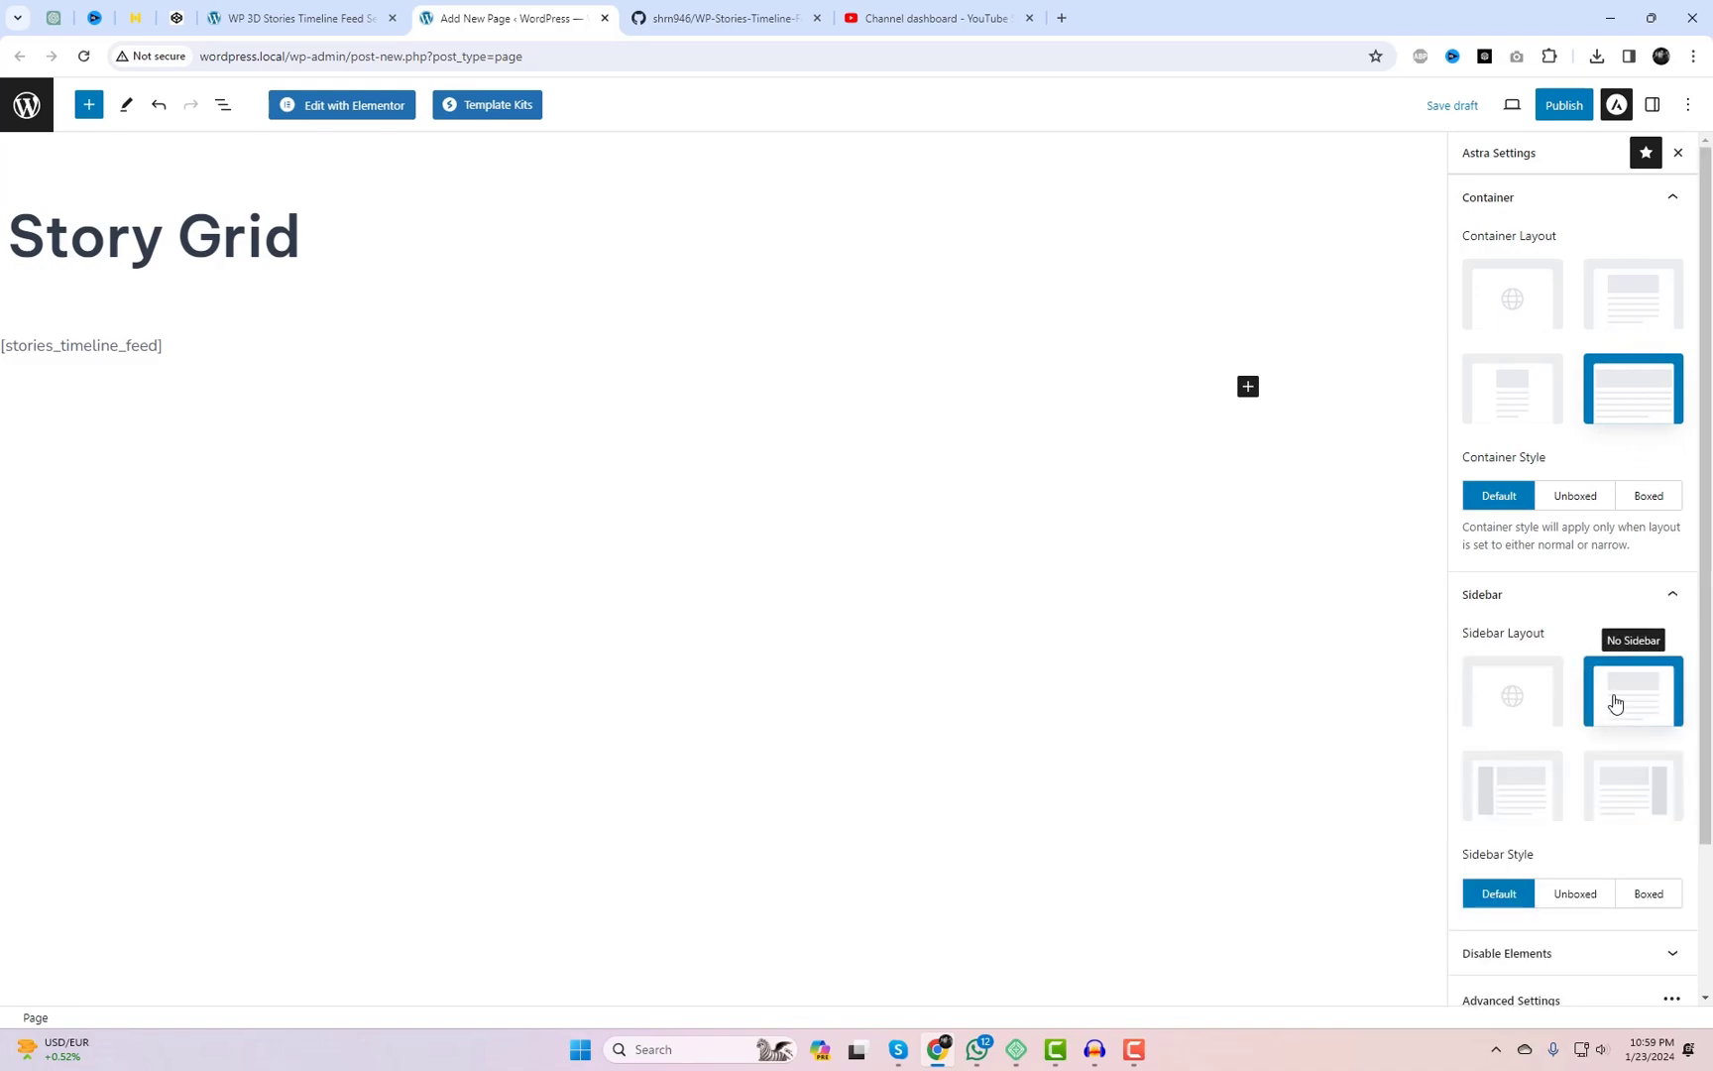
pyautogui.scroll(-1, 1619, 703)
pyautogui.scroll(-1, 1631, 734)
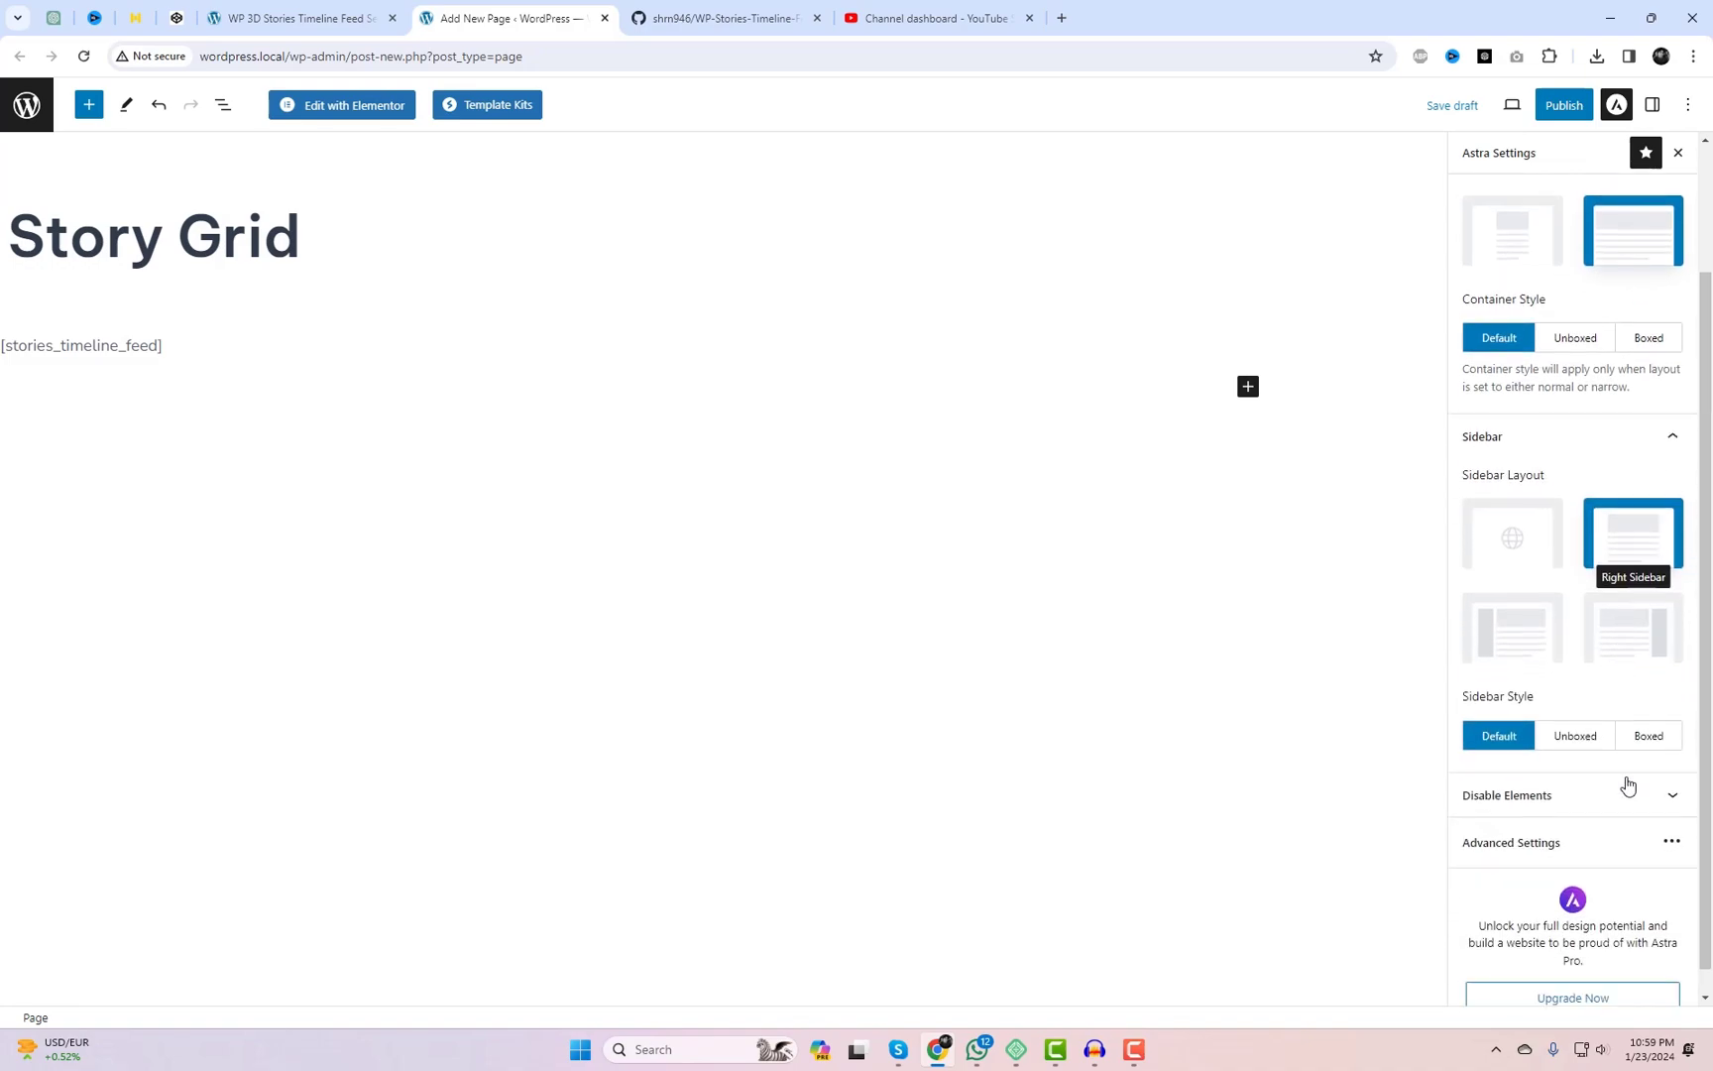
pyautogui.click(1587, 829)
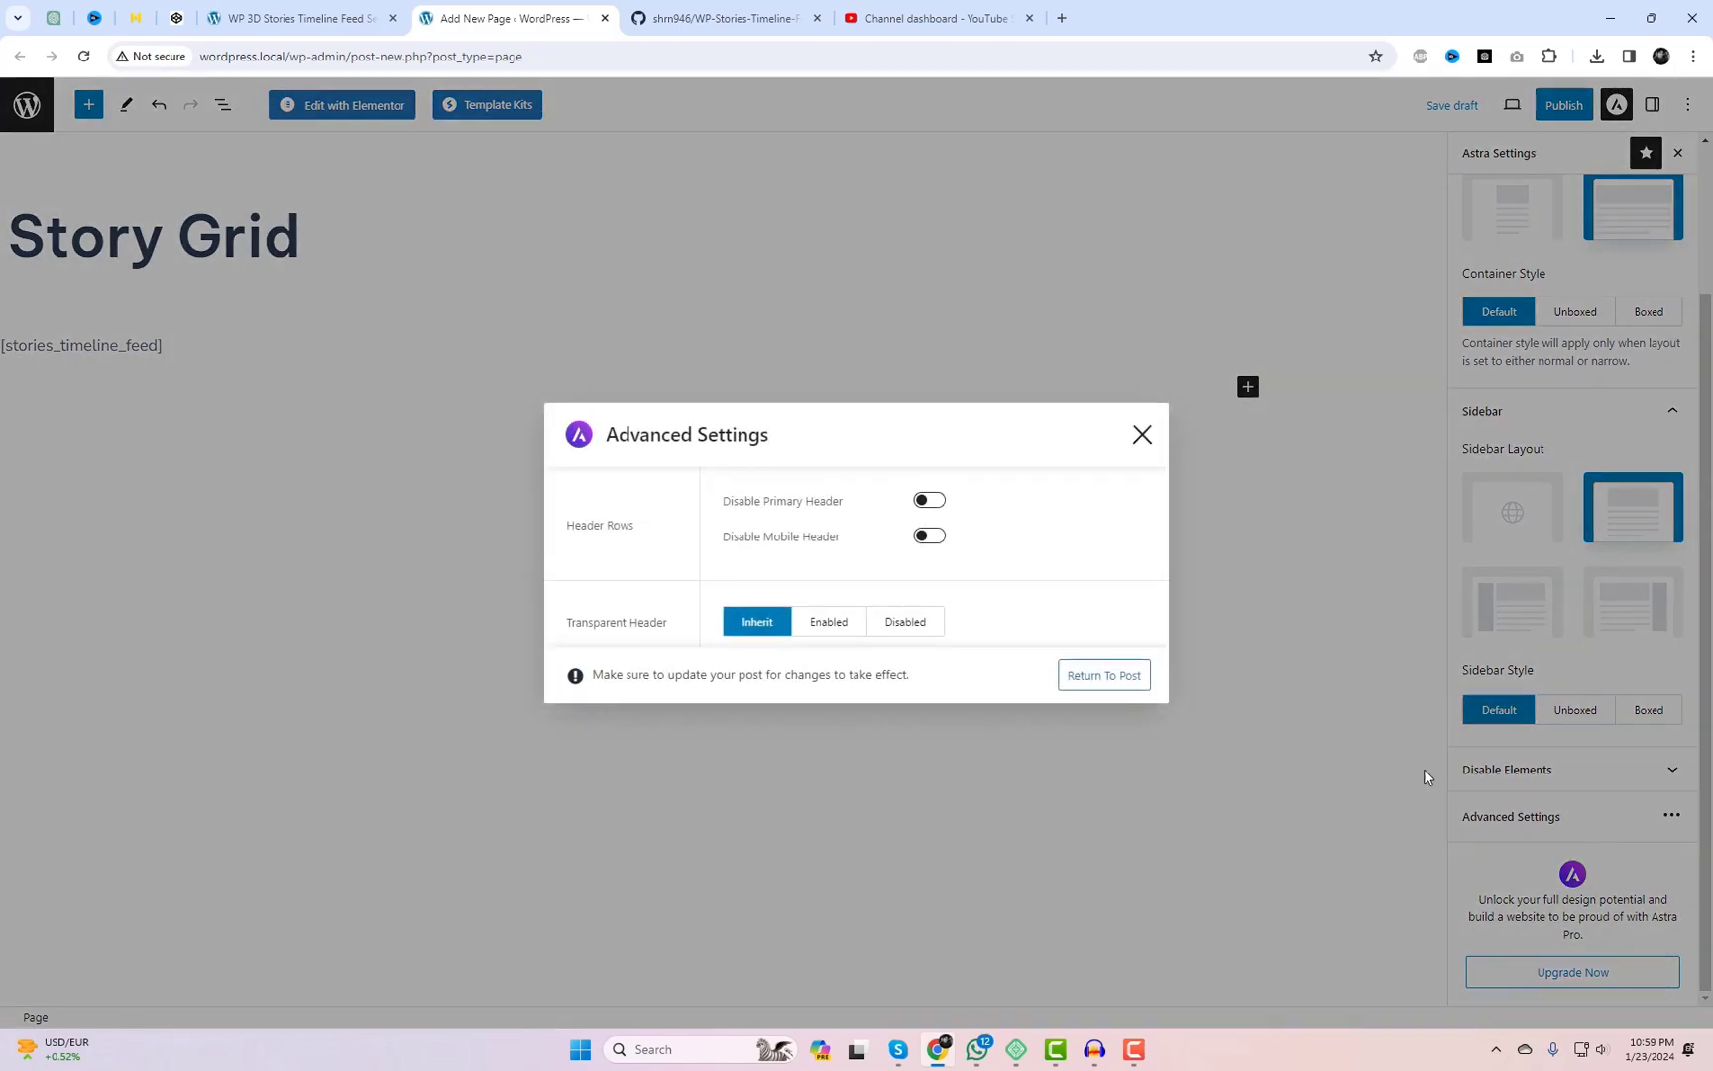
pyautogui.click(1142, 437)
pyautogui.click(1535, 817)
pyautogui.click(1188, 415)
pyautogui.scroll(2, 1695, 642)
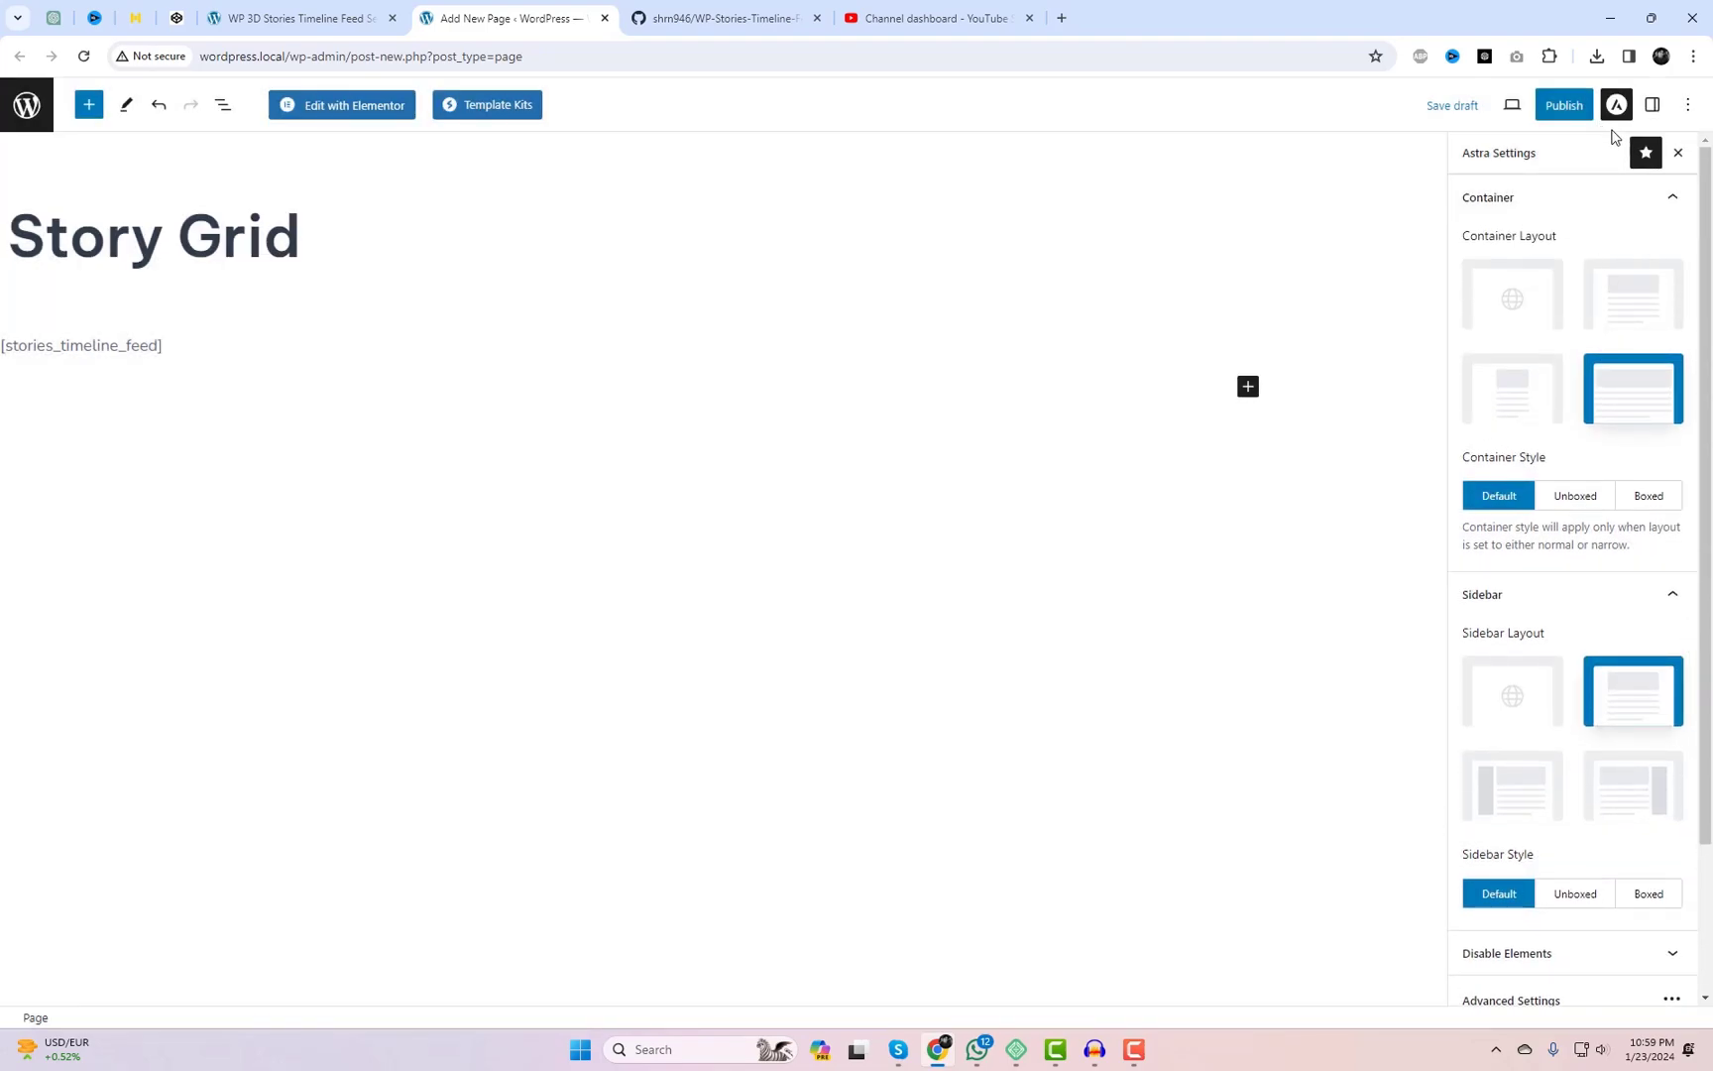
# Step: Publish the Story Grid page and open it in Elementor
pyautogui.click(1563, 104)
pyautogui.click(1562, 106)
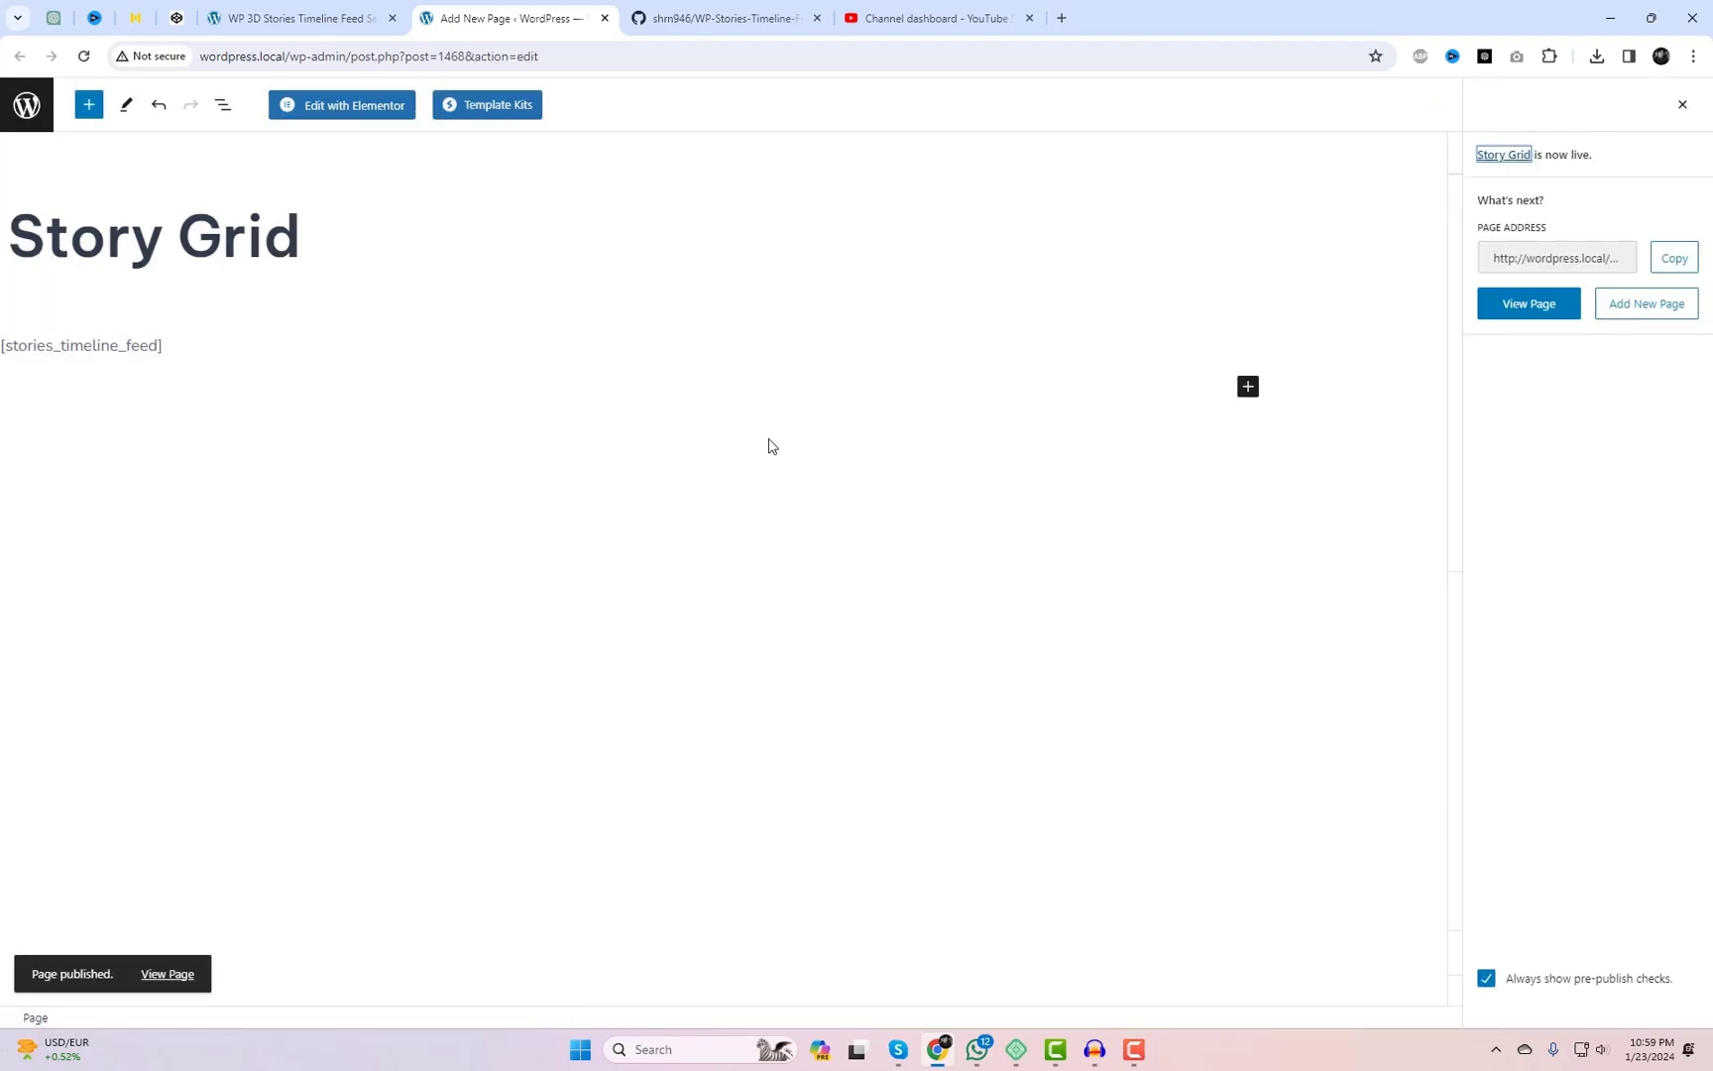
pyautogui.click(346, 107)
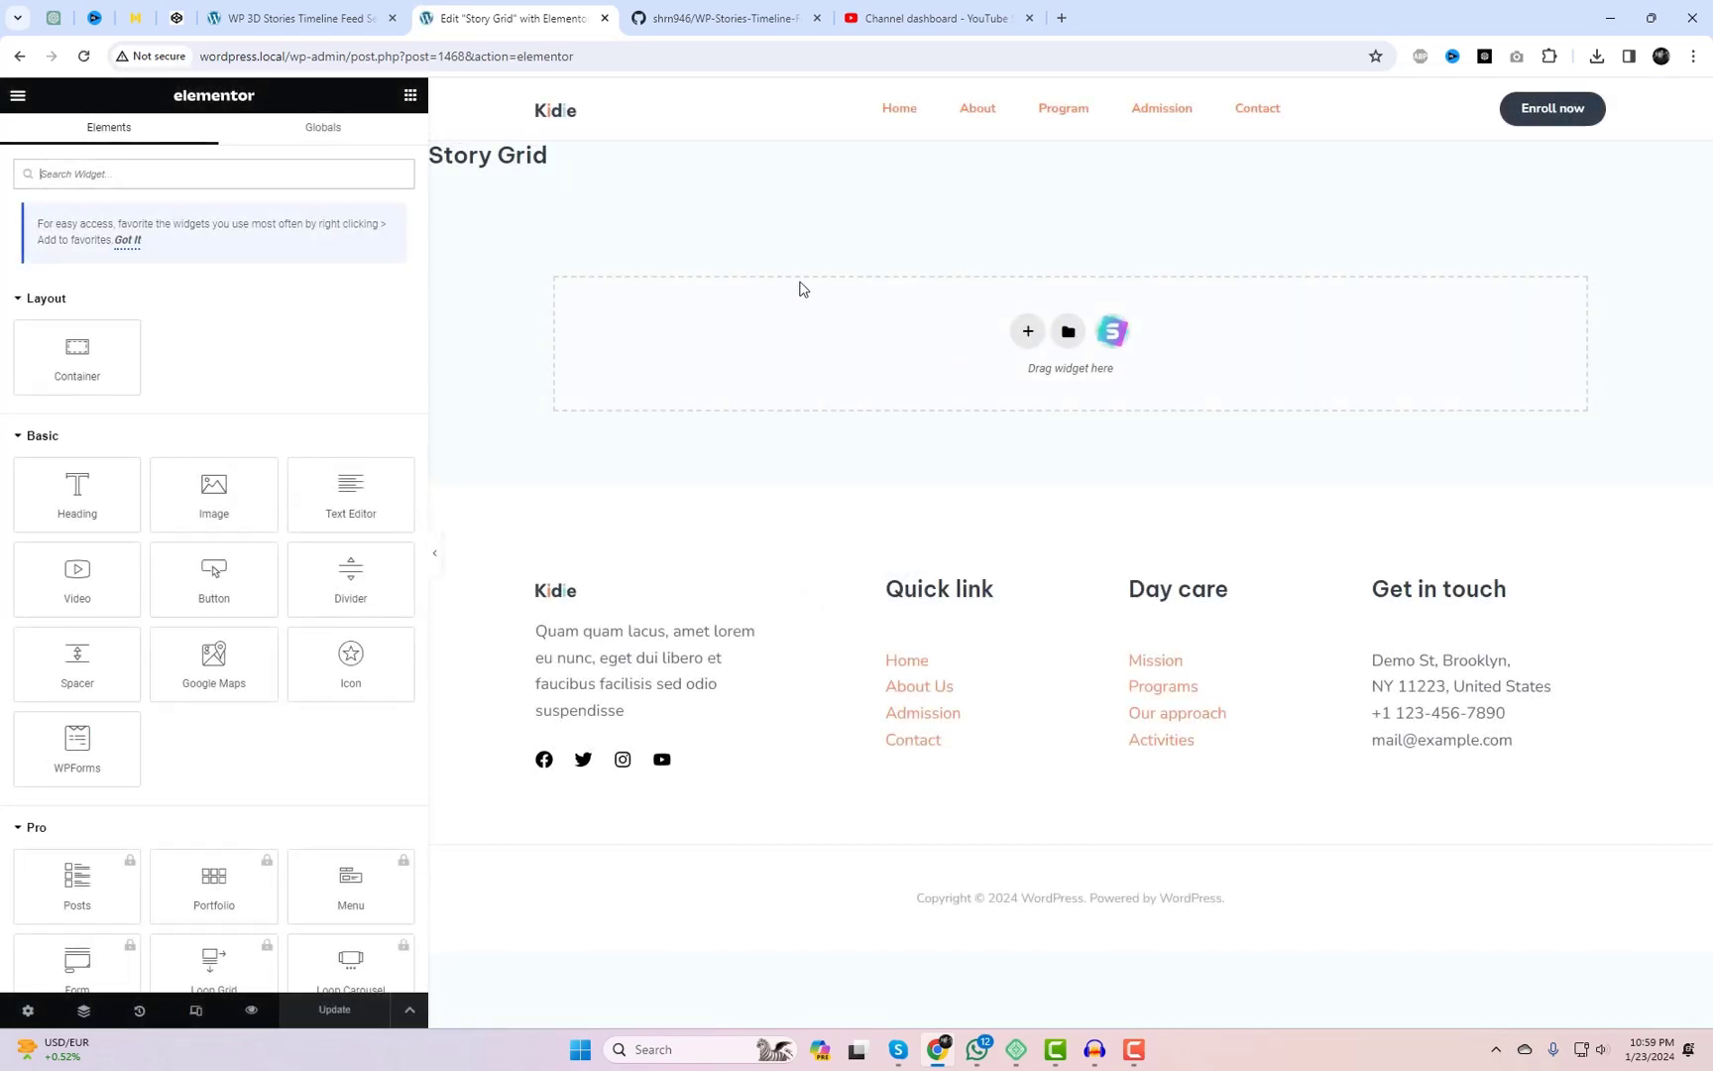
# Step: Delete the shortcode text and remove its Text Editor widget
pyautogui.click(1074, 199)
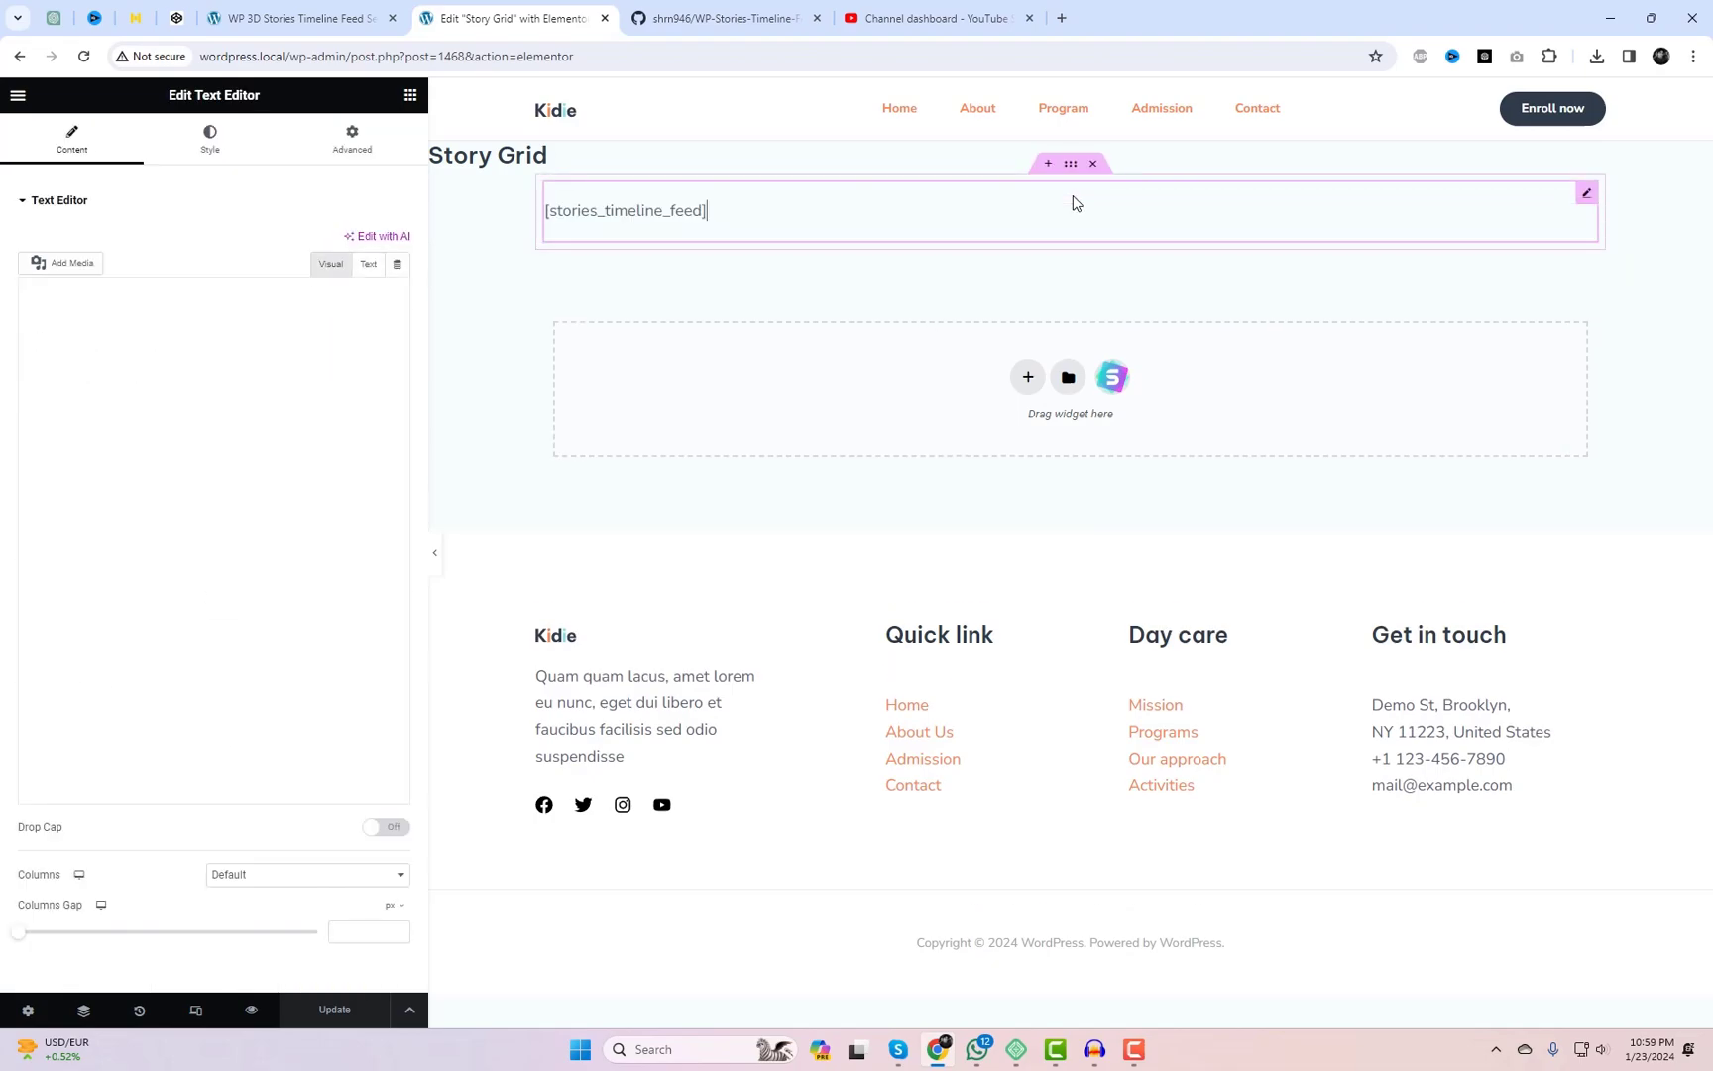
pyautogui.tripleClick(667, 212)
pyautogui.hotkey('ctrl', 'c')
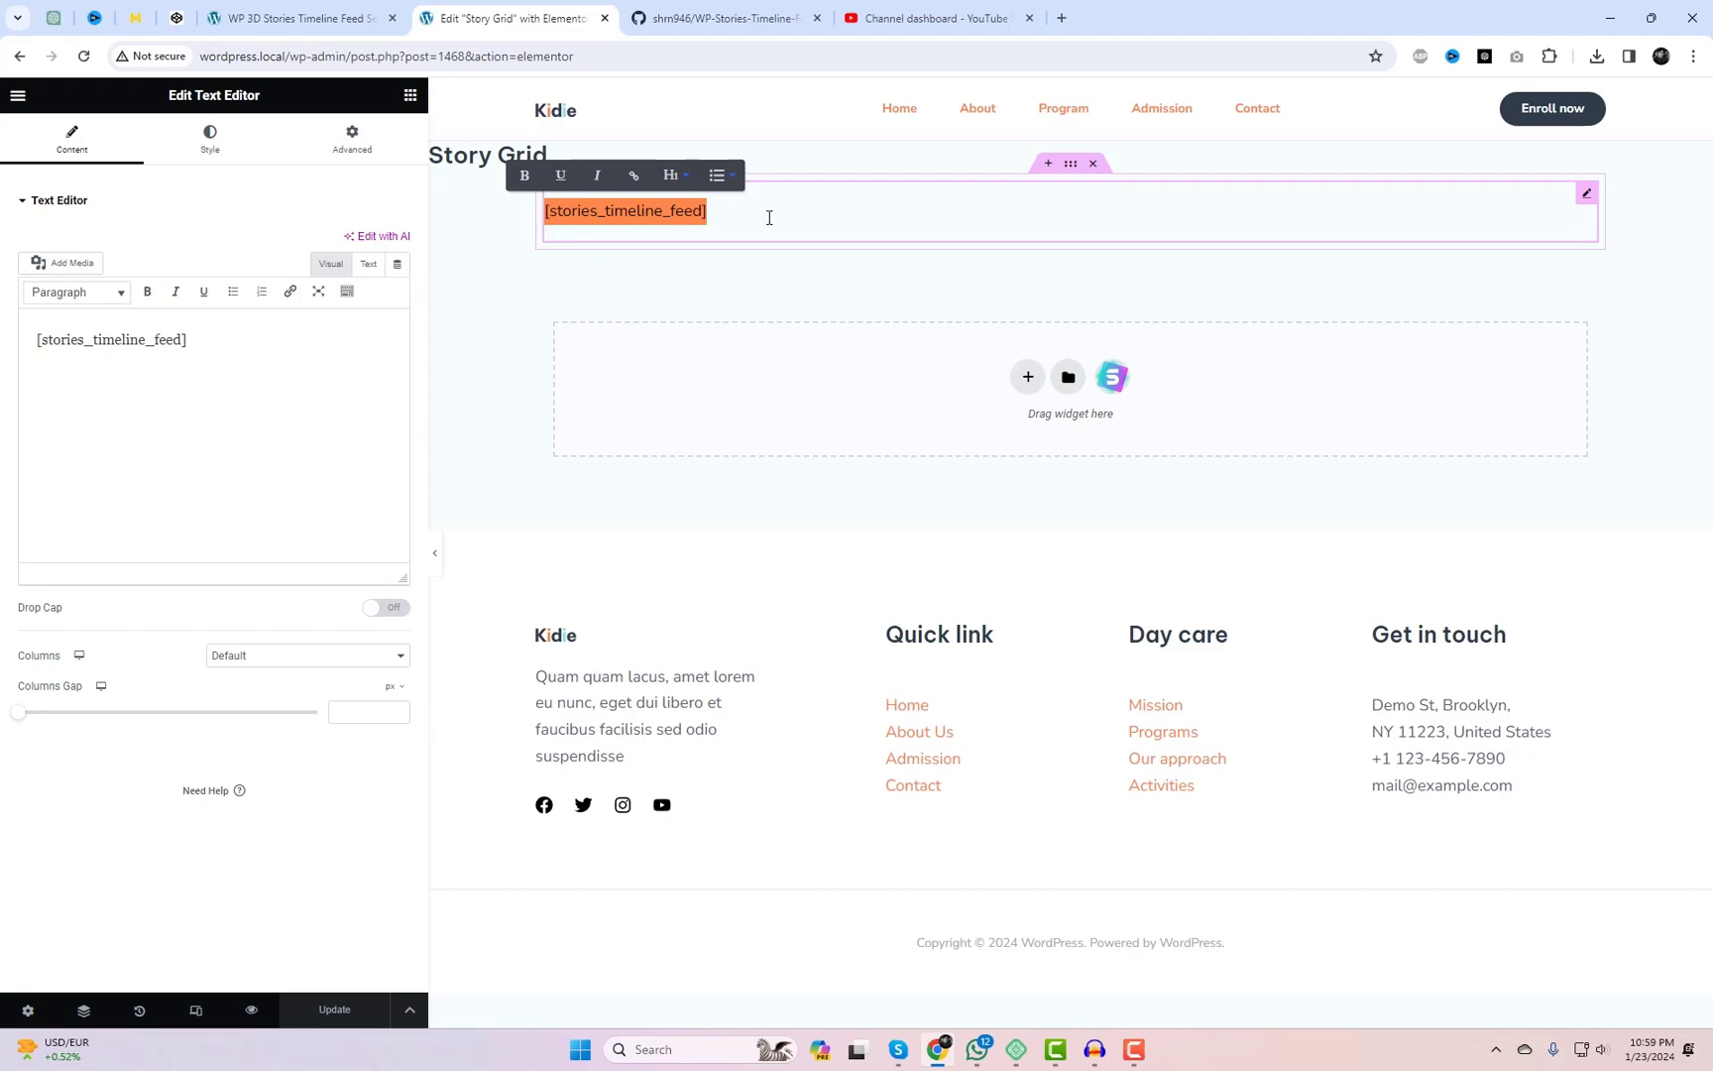
pyautogui.press('BackSpace')
pyautogui.click(1093, 166)
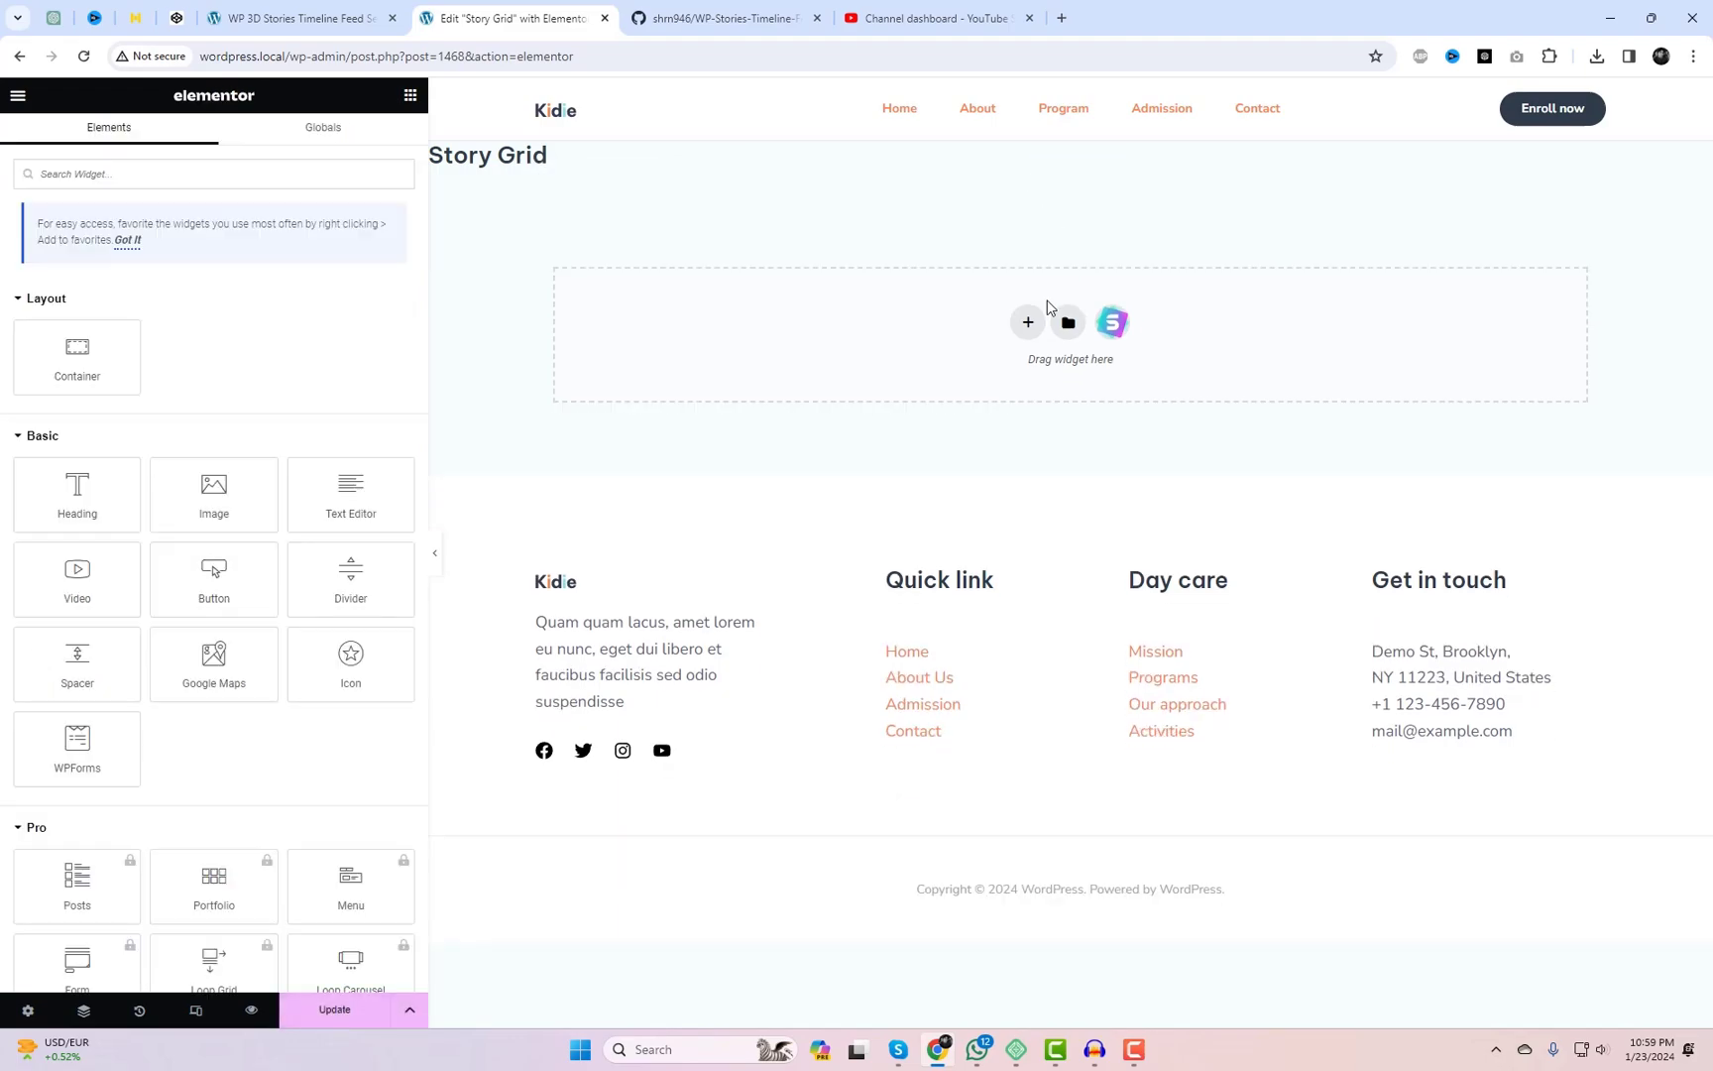
# Step: Add a single-column container with a Shortcode widget holding the pasted shortcode, and save
pyautogui.click(1027, 323)
pyautogui.click(825, 363)
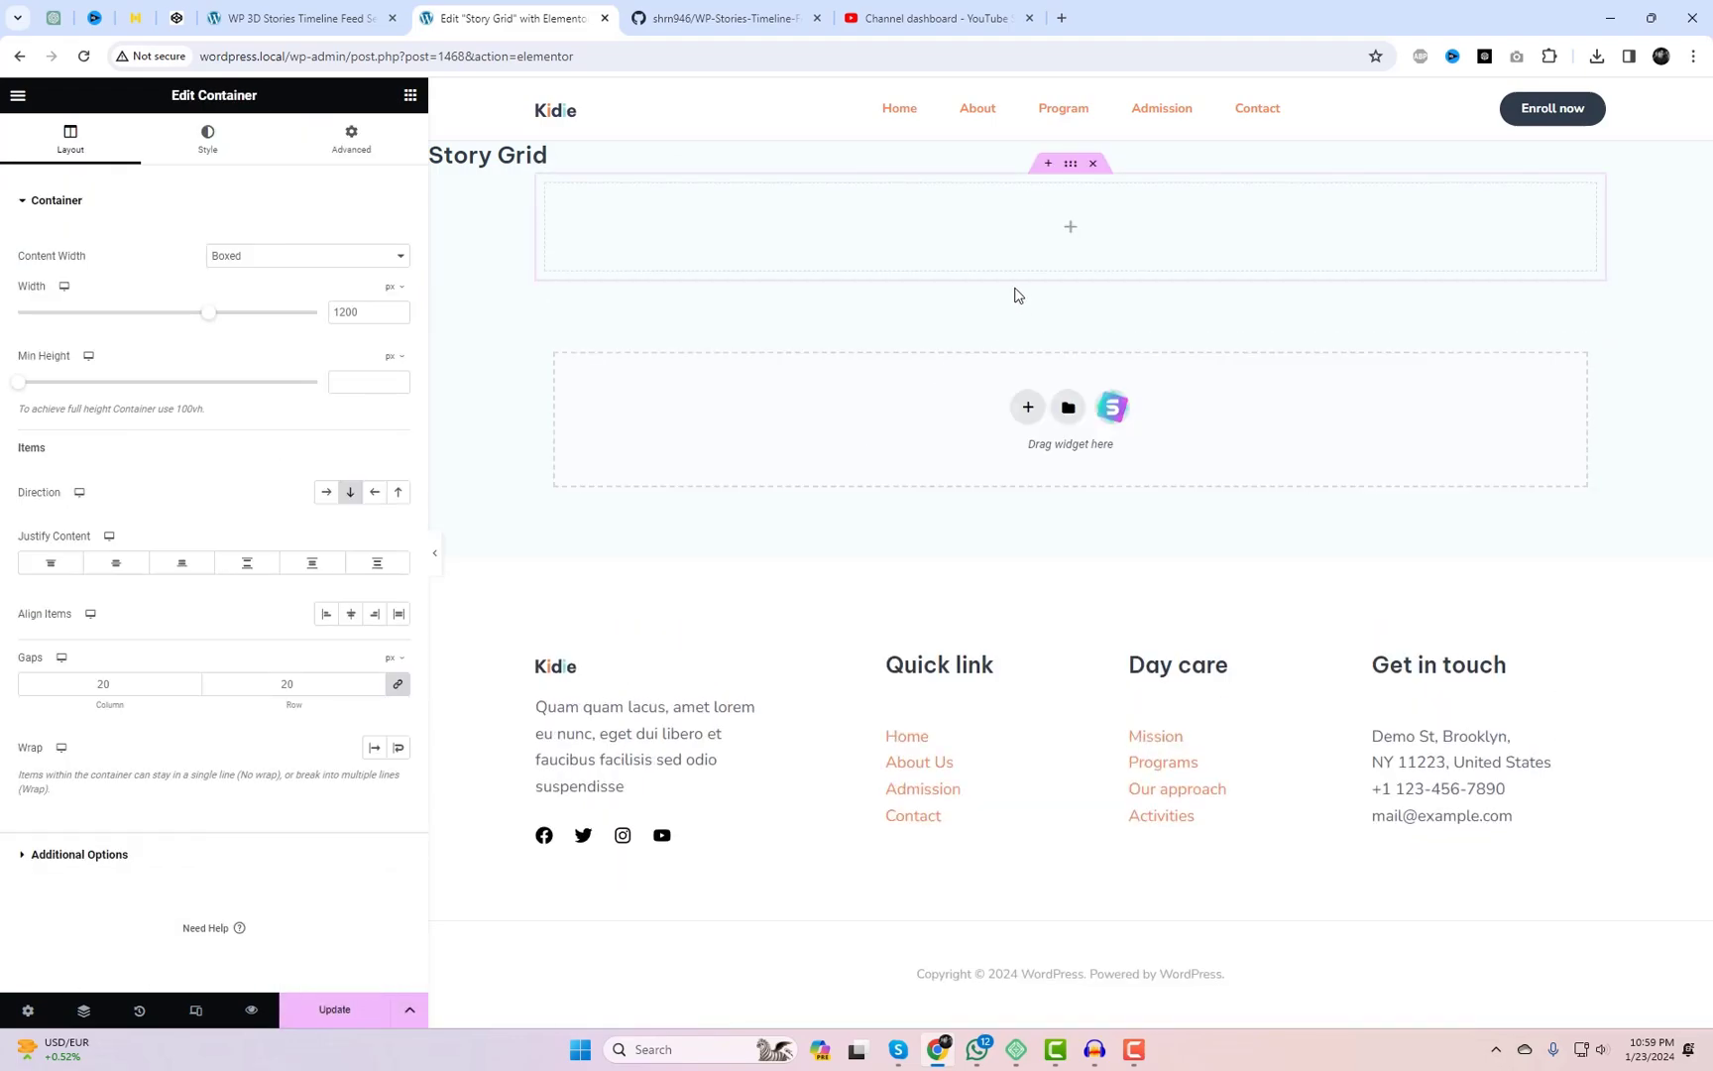
pyautogui.click(1071, 227)
pyautogui.write('shor')
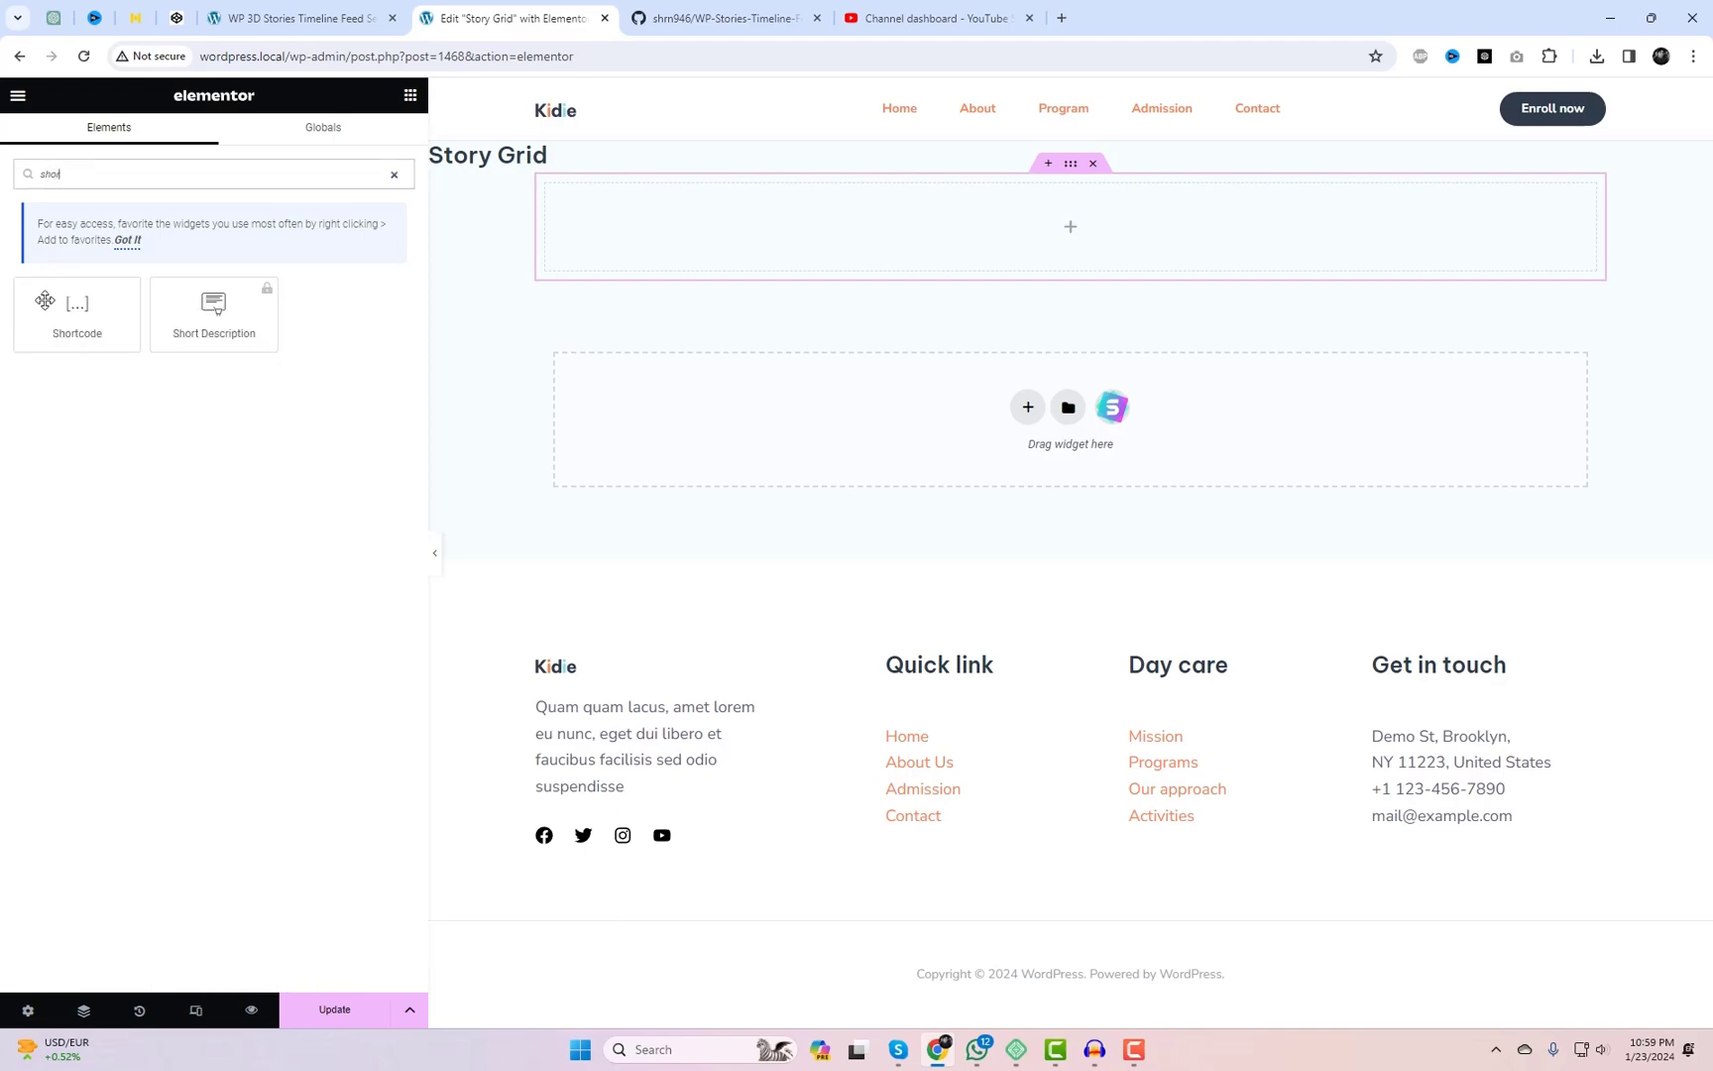
pyautogui.moveTo(44, 300); pyautogui.dragTo(706, 260)
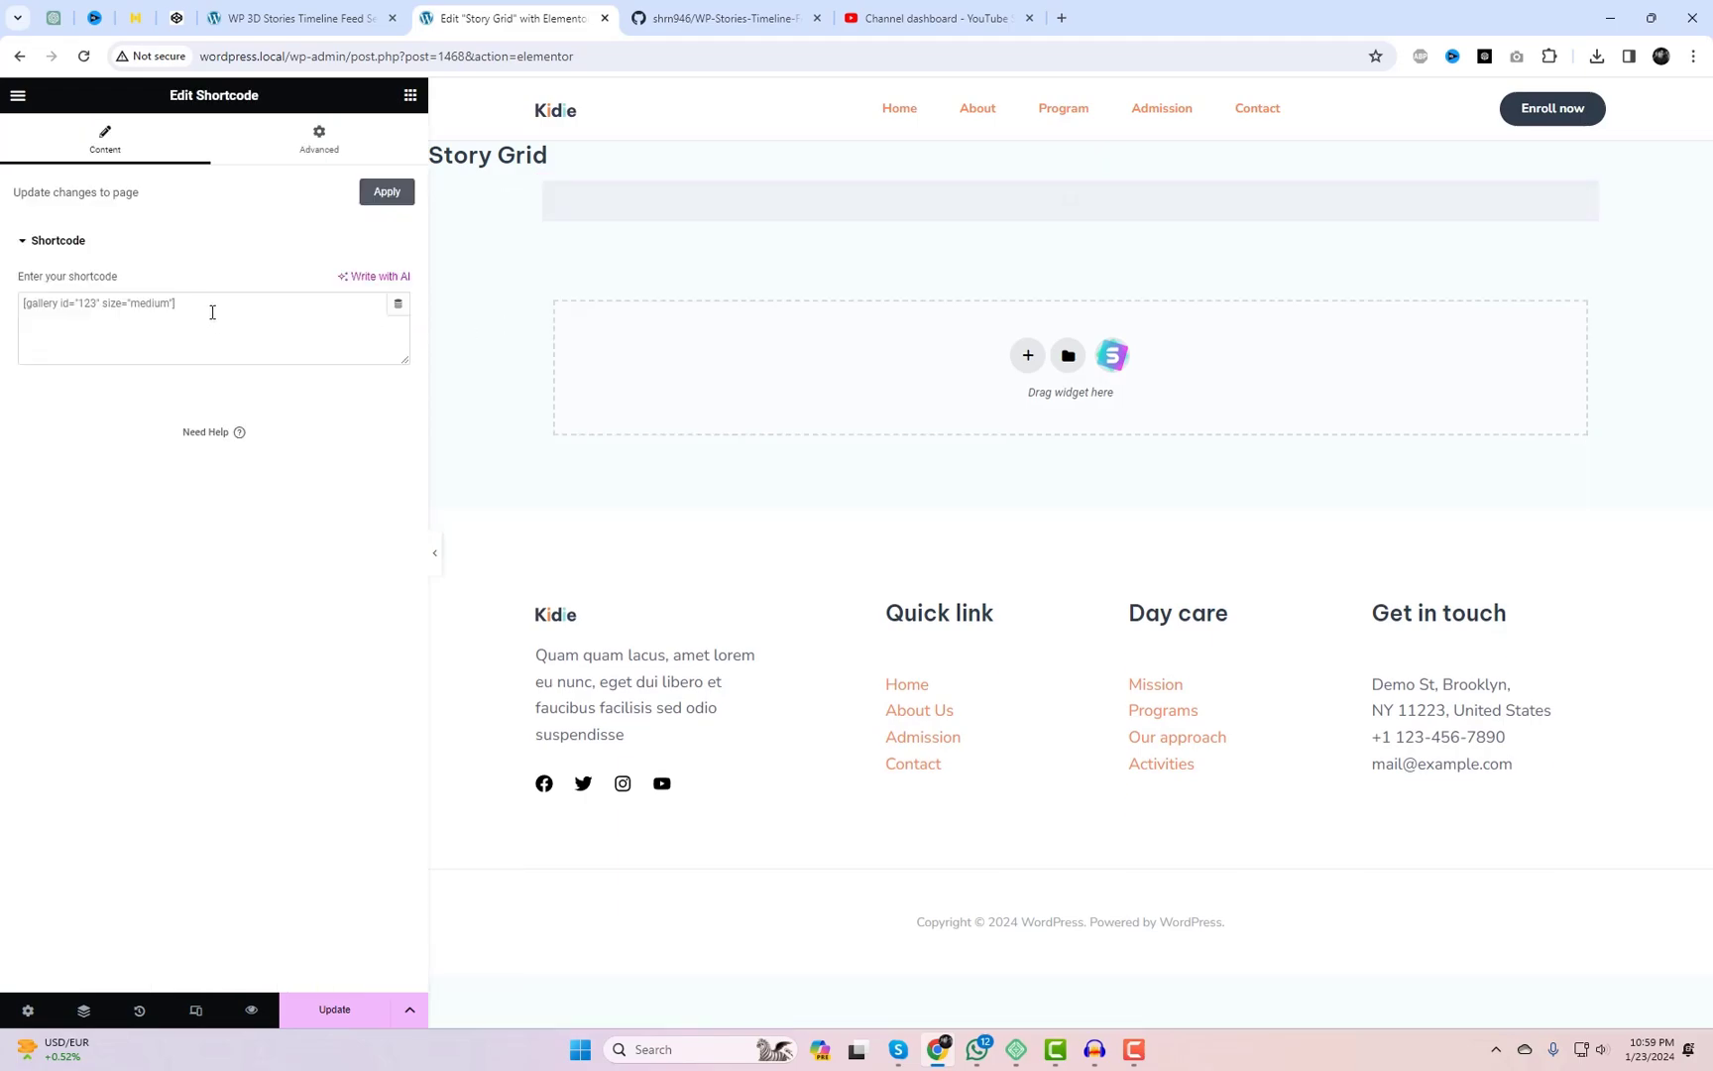
pyautogui.click(206, 328)
pyautogui.hotkey('ctrl', 'v')
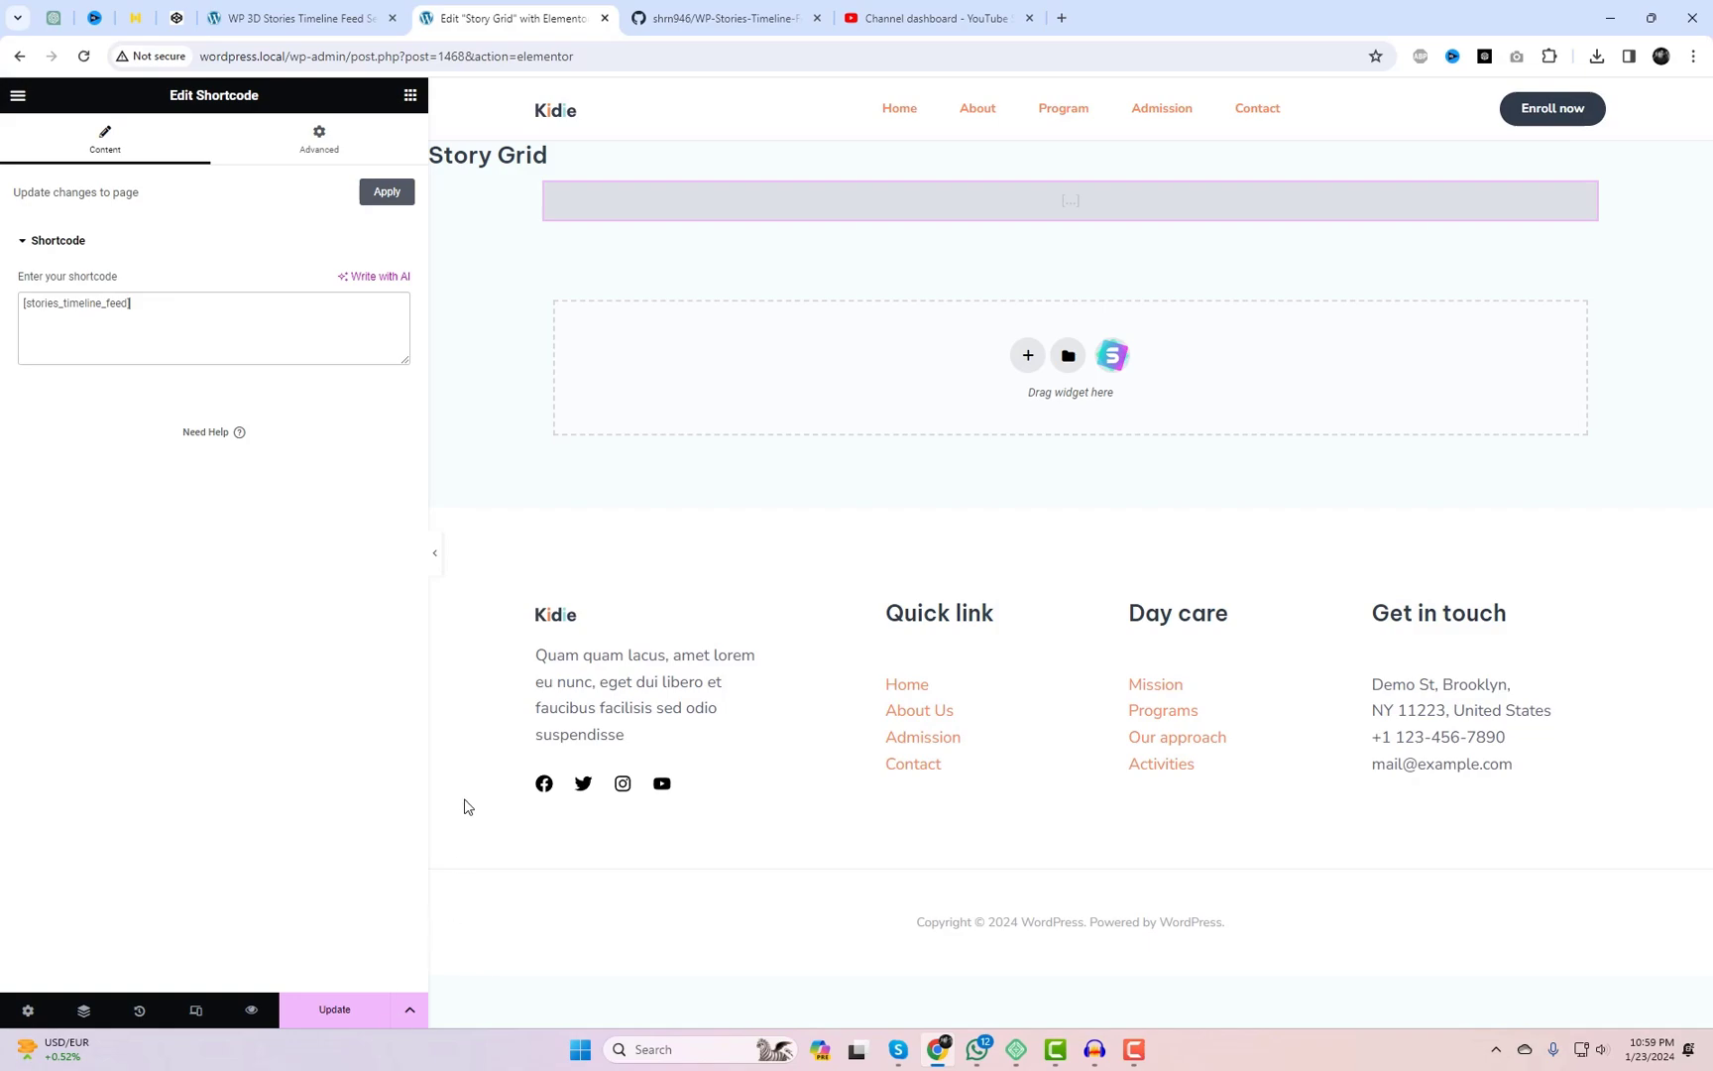
pyautogui.click(337, 1010)
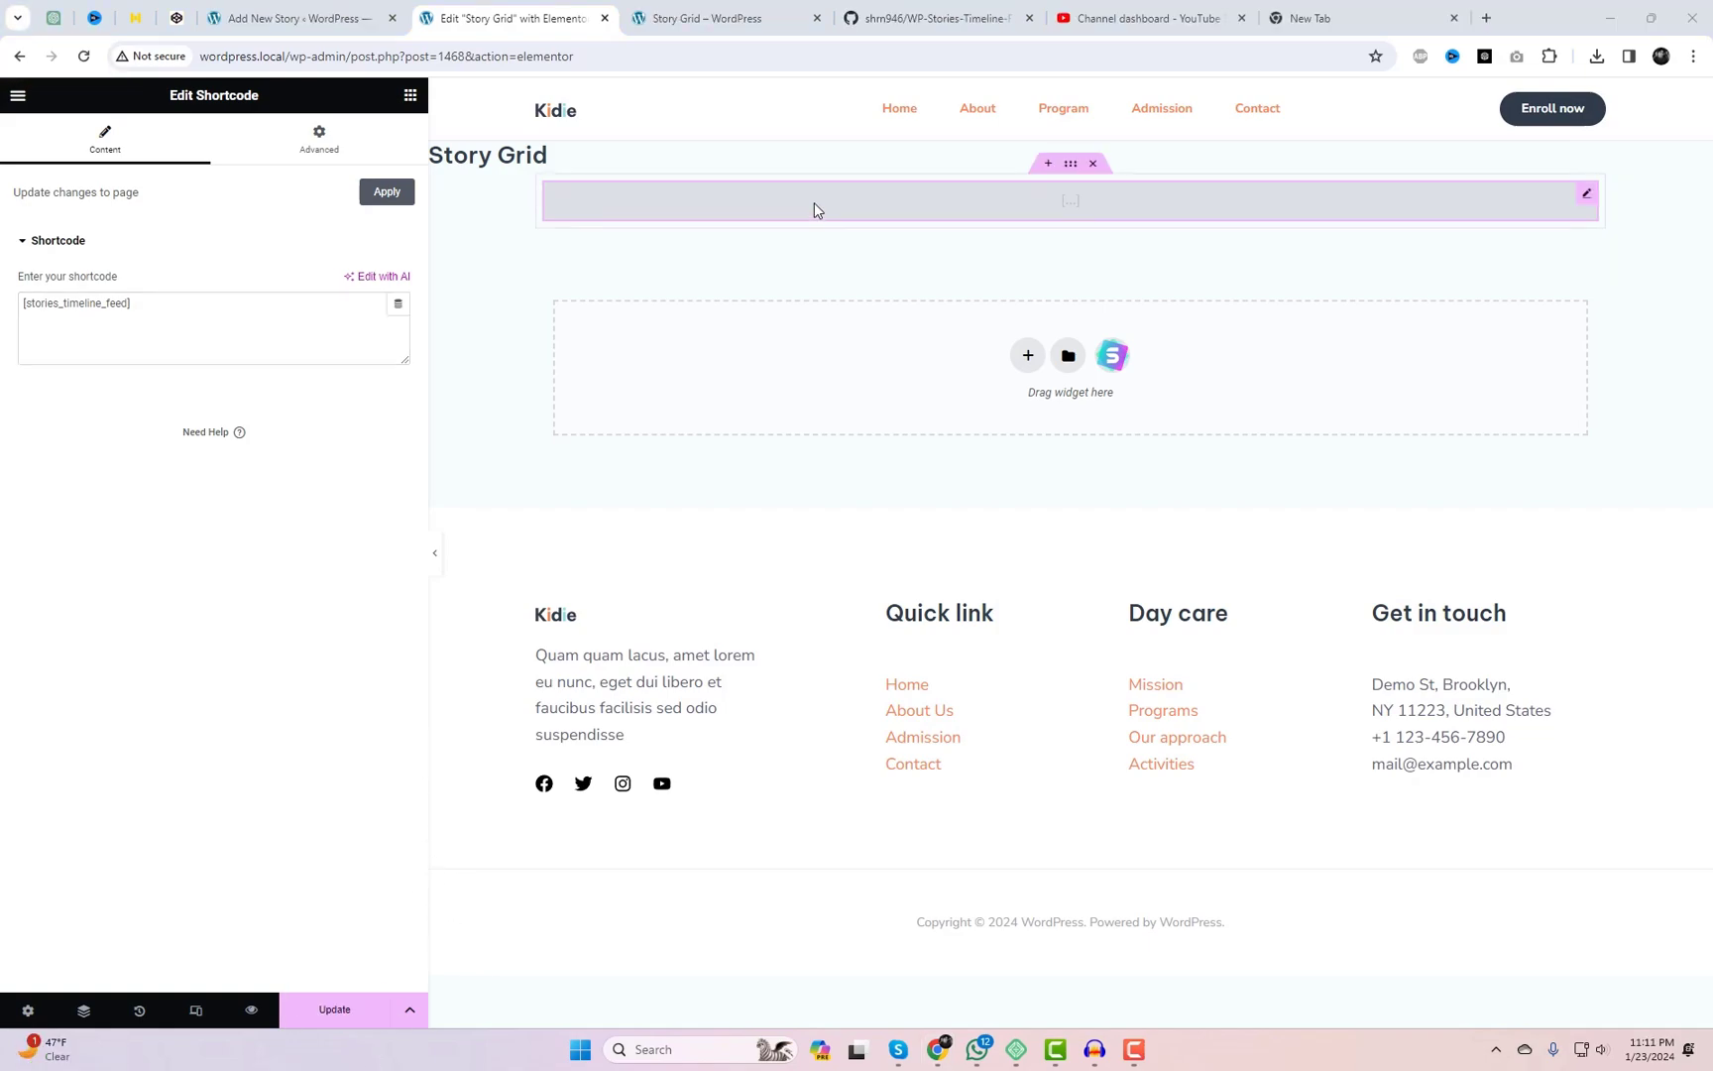
# Step: Give the container a classic background colour of #c2edf4
pyautogui.click(1071, 165)
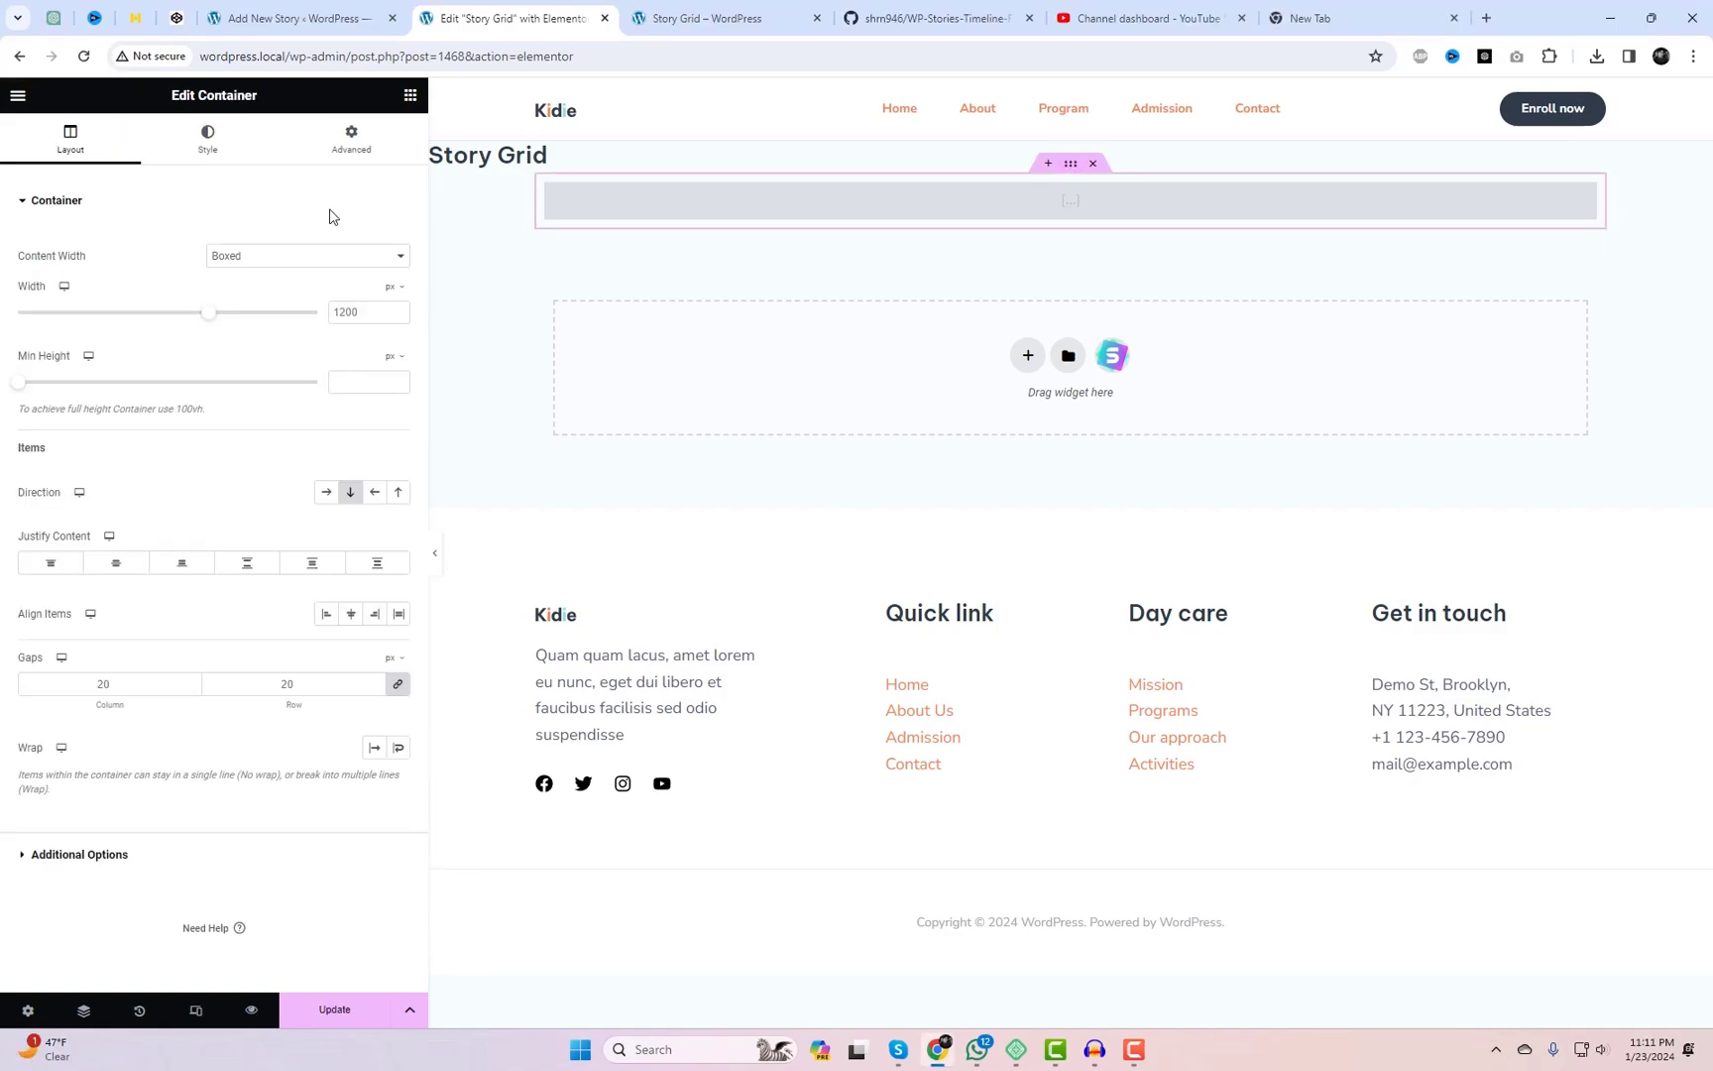
pyautogui.click(208, 139)
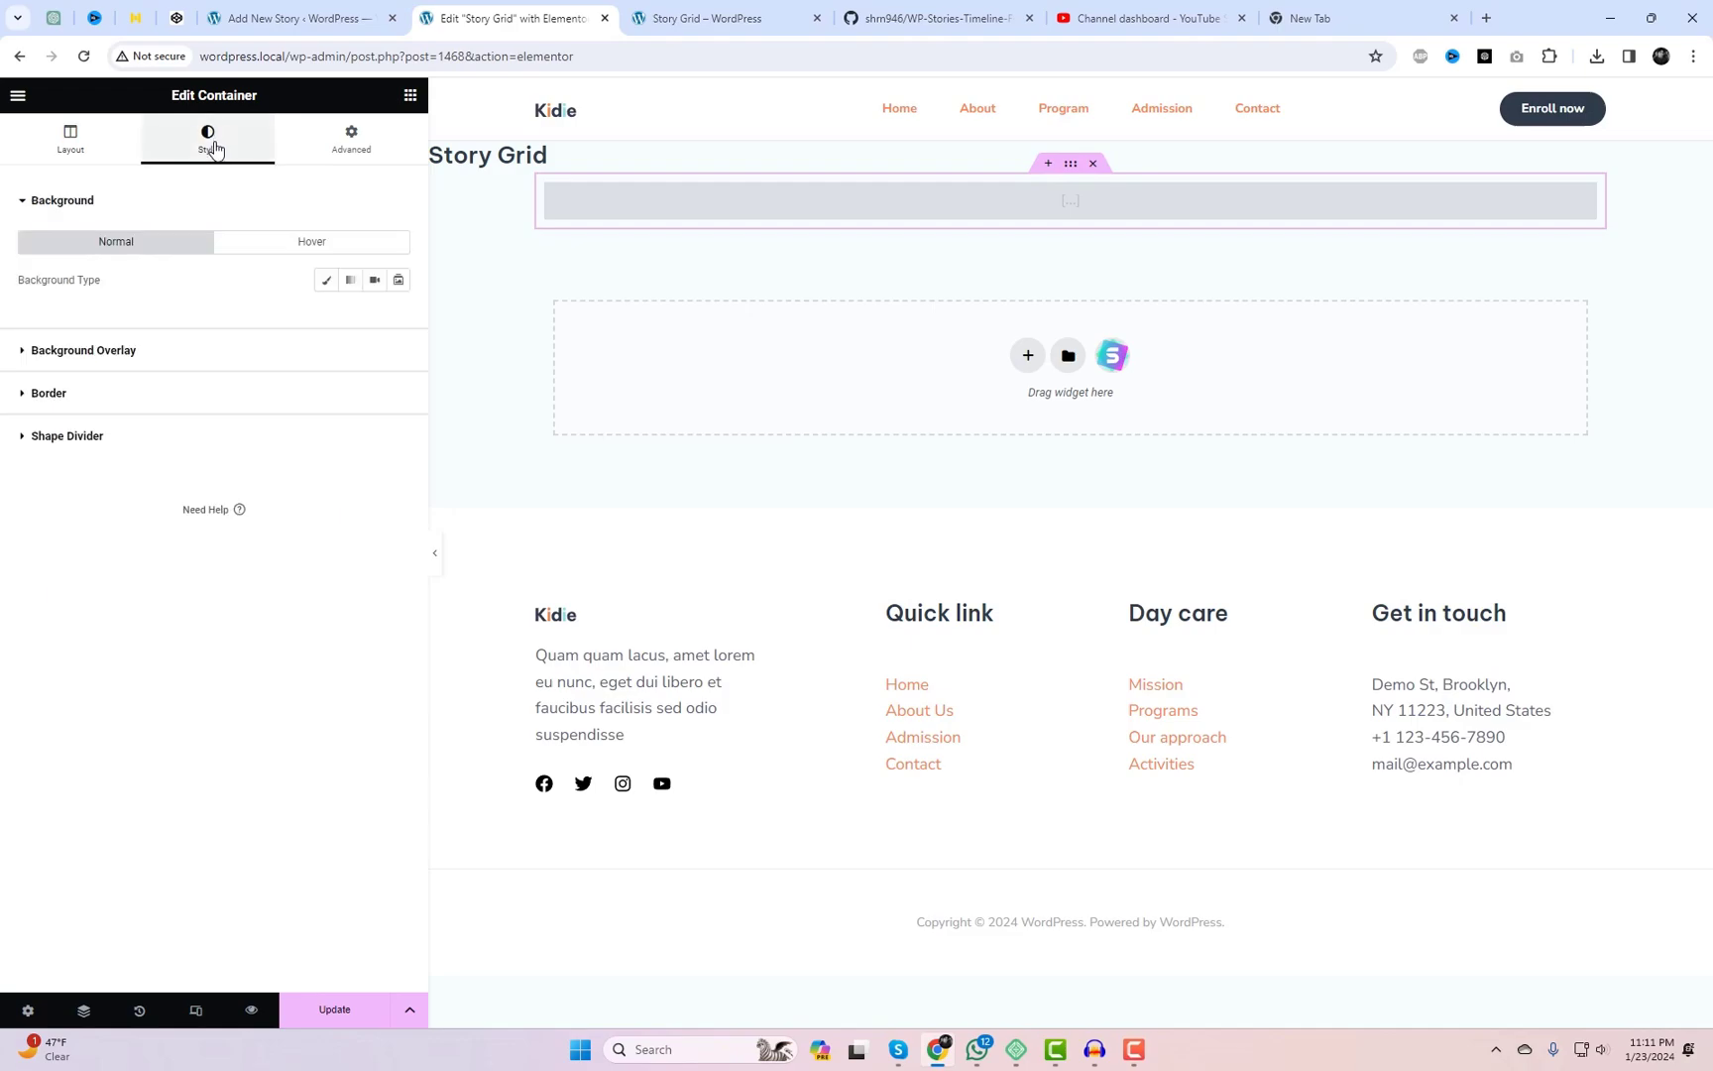
pyautogui.click(327, 280)
pyautogui.click(398, 318)
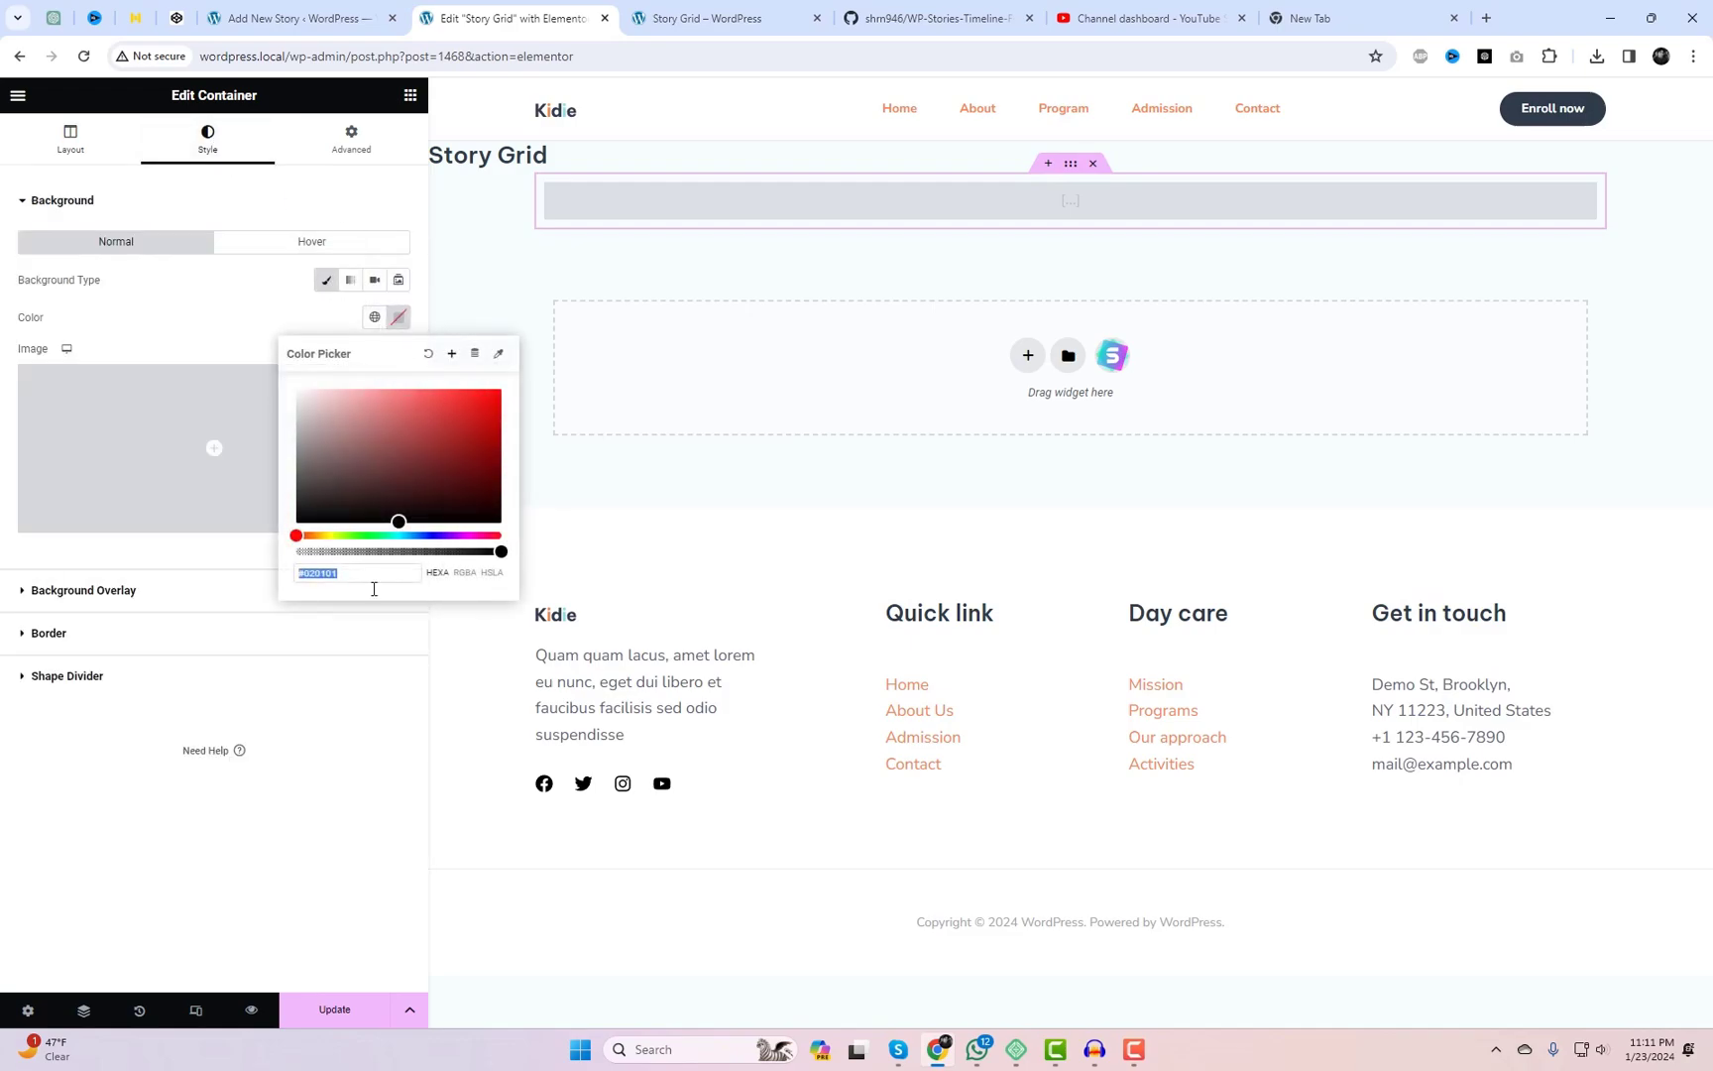
pyautogui.write('#c2edf4')
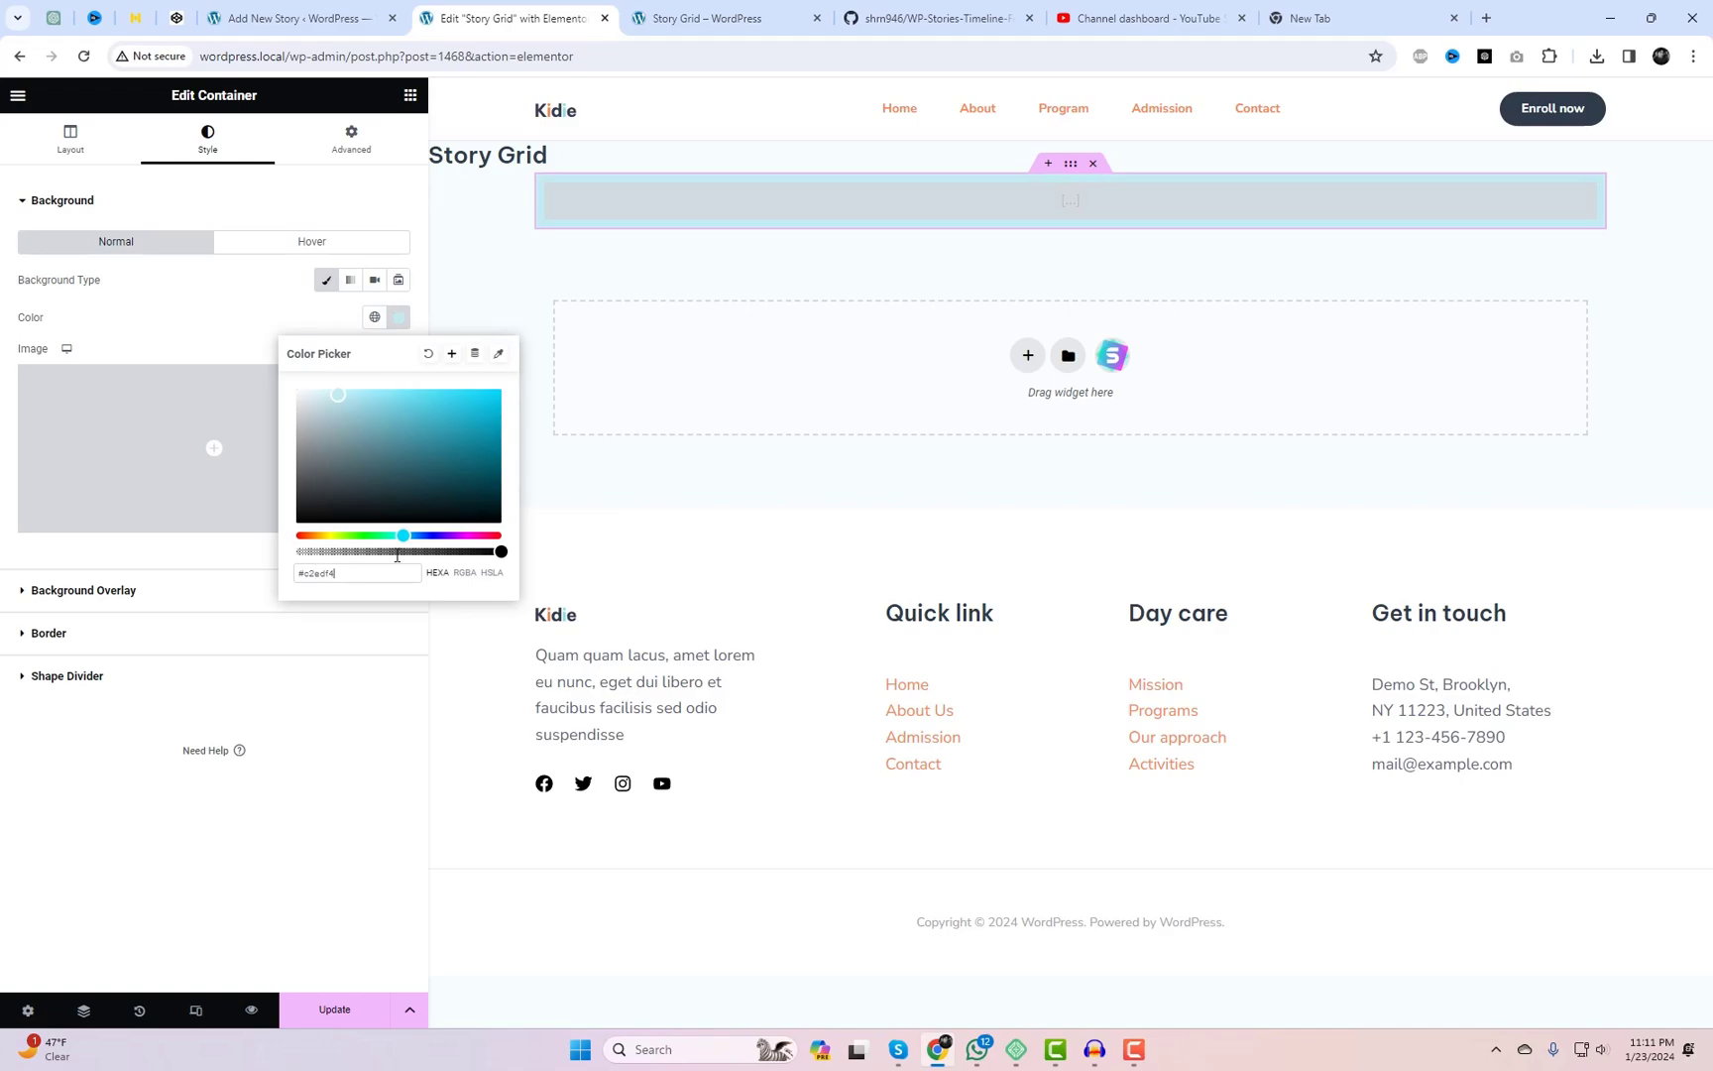
pyautogui.click(1071, 183)
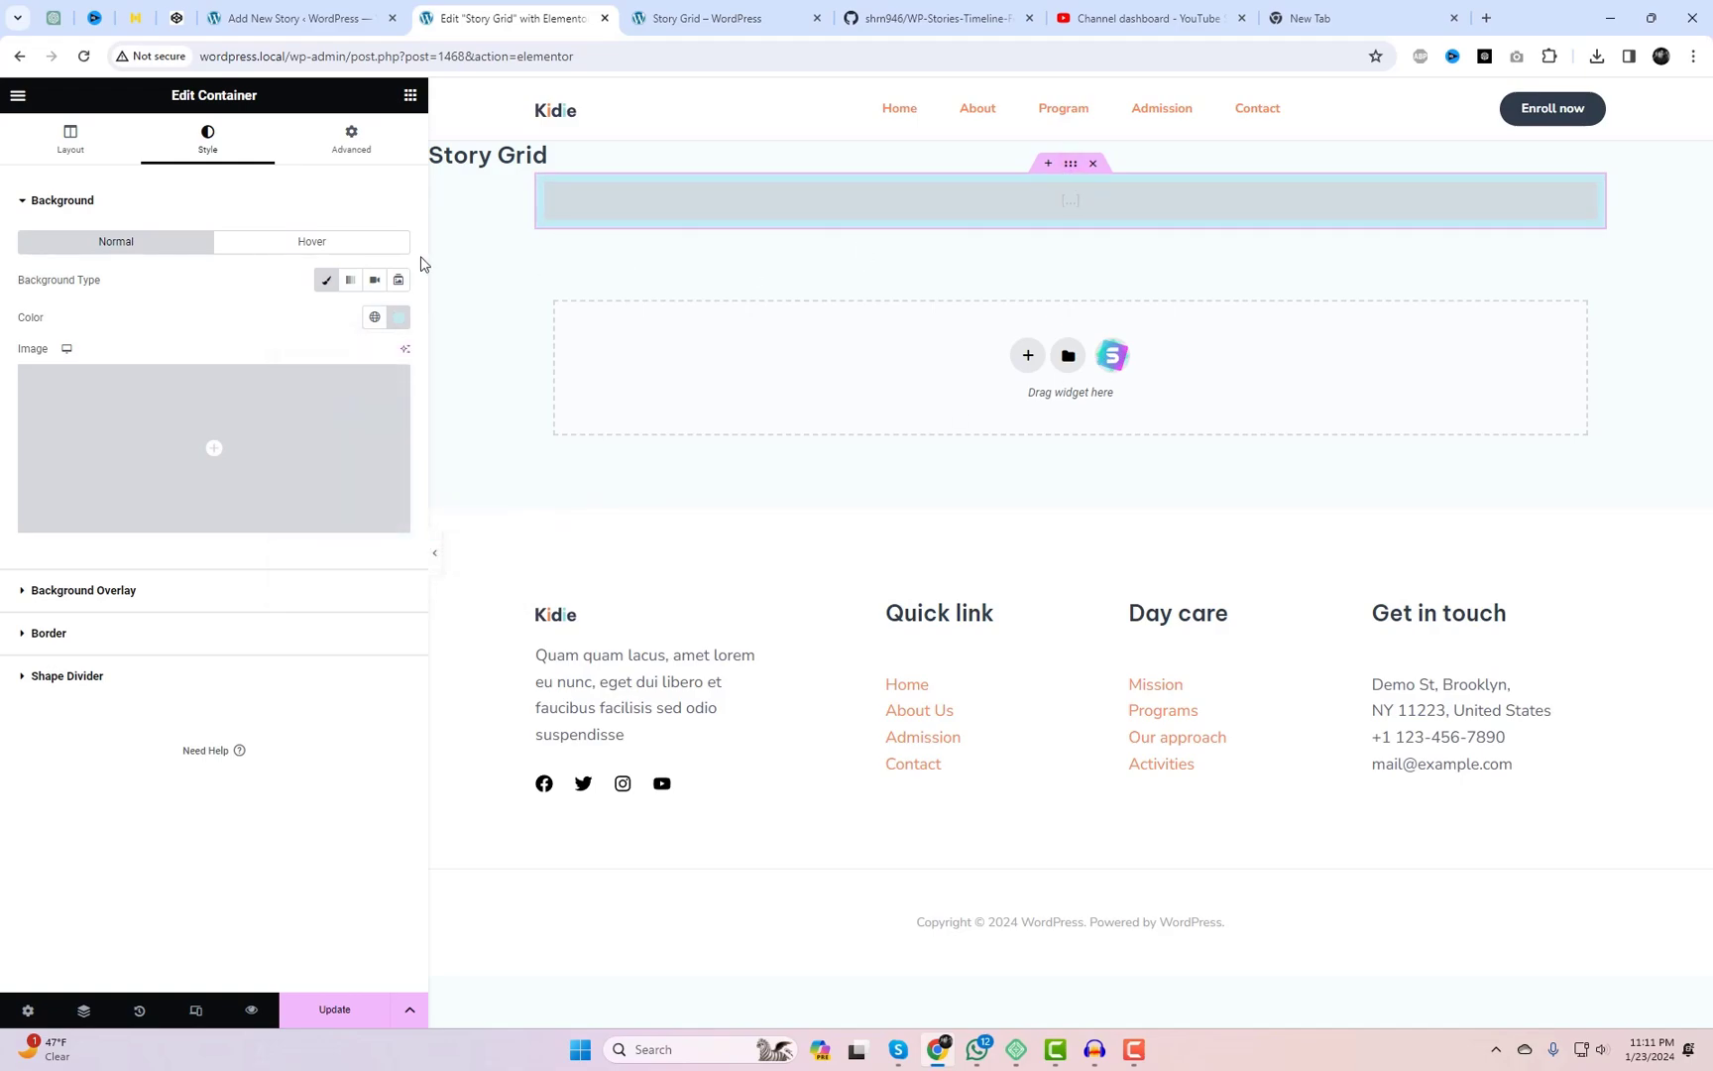
# Step: Set the container's content width to Full Width and update the page
pyautogui.click(45, 140)
pyautogui.click(302, 258)
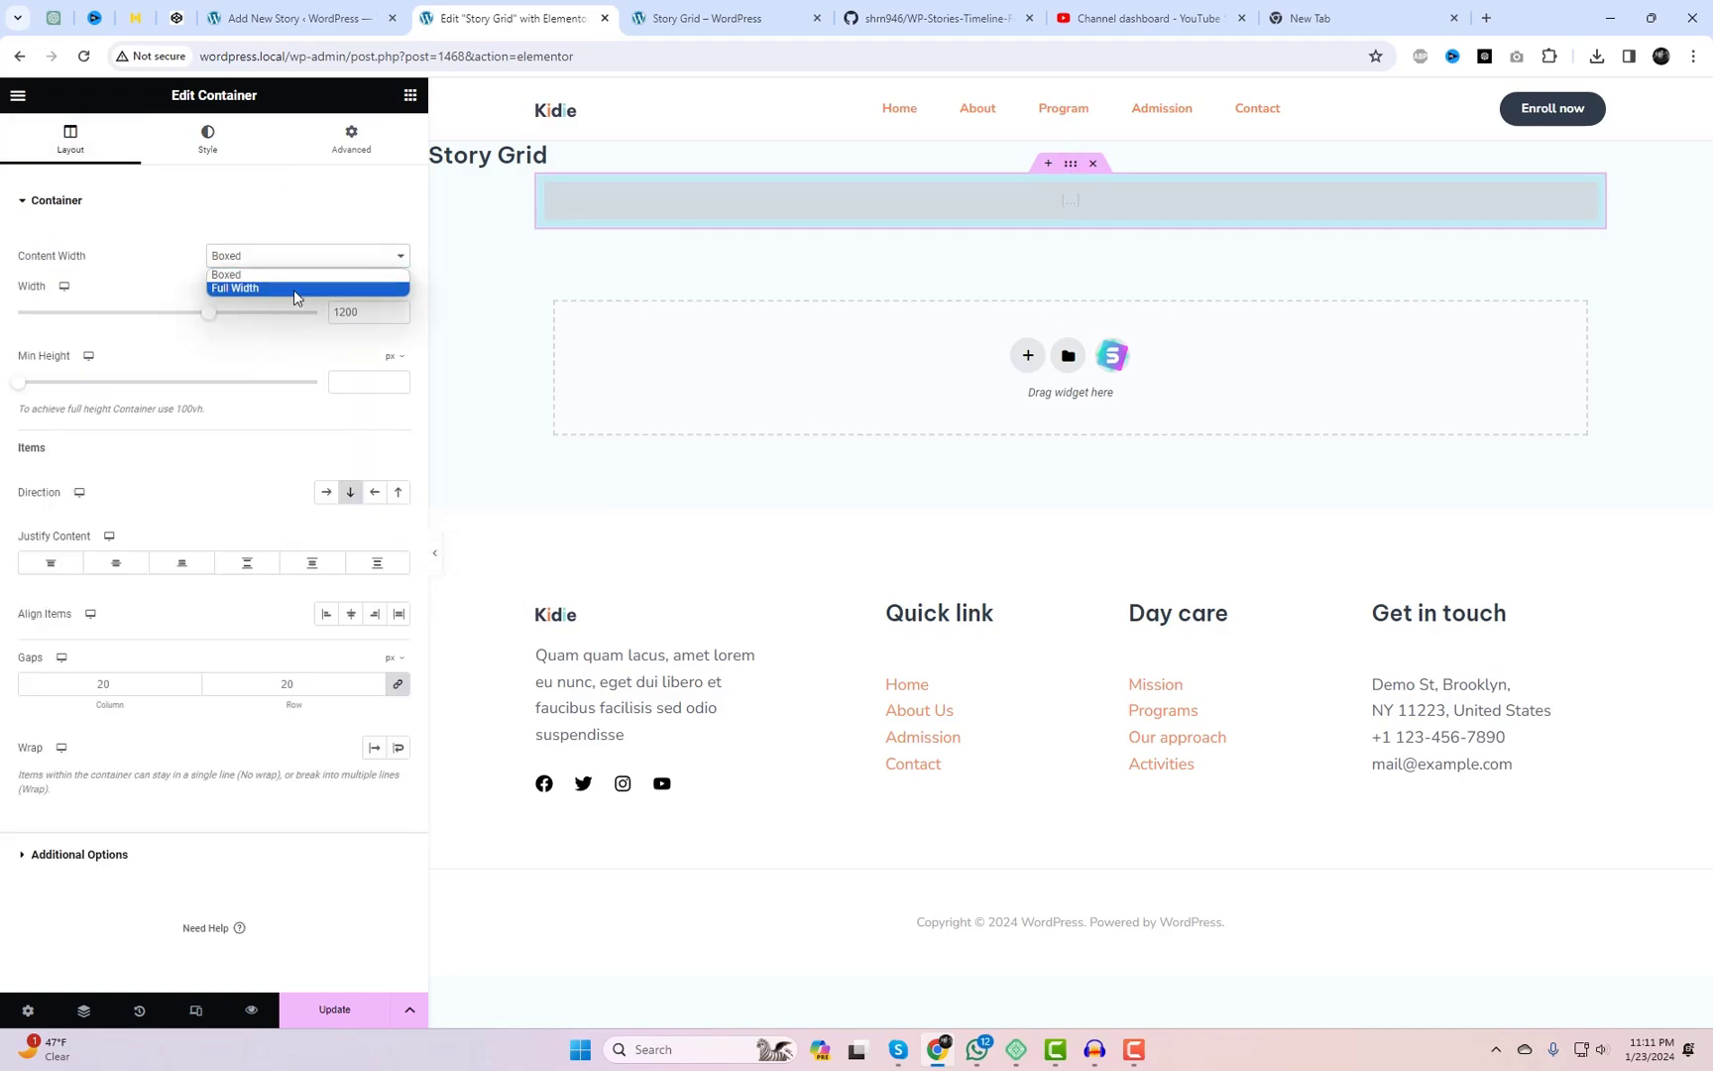
pyautogui.click(298, 288)
pyautogui.click(346, 1019)
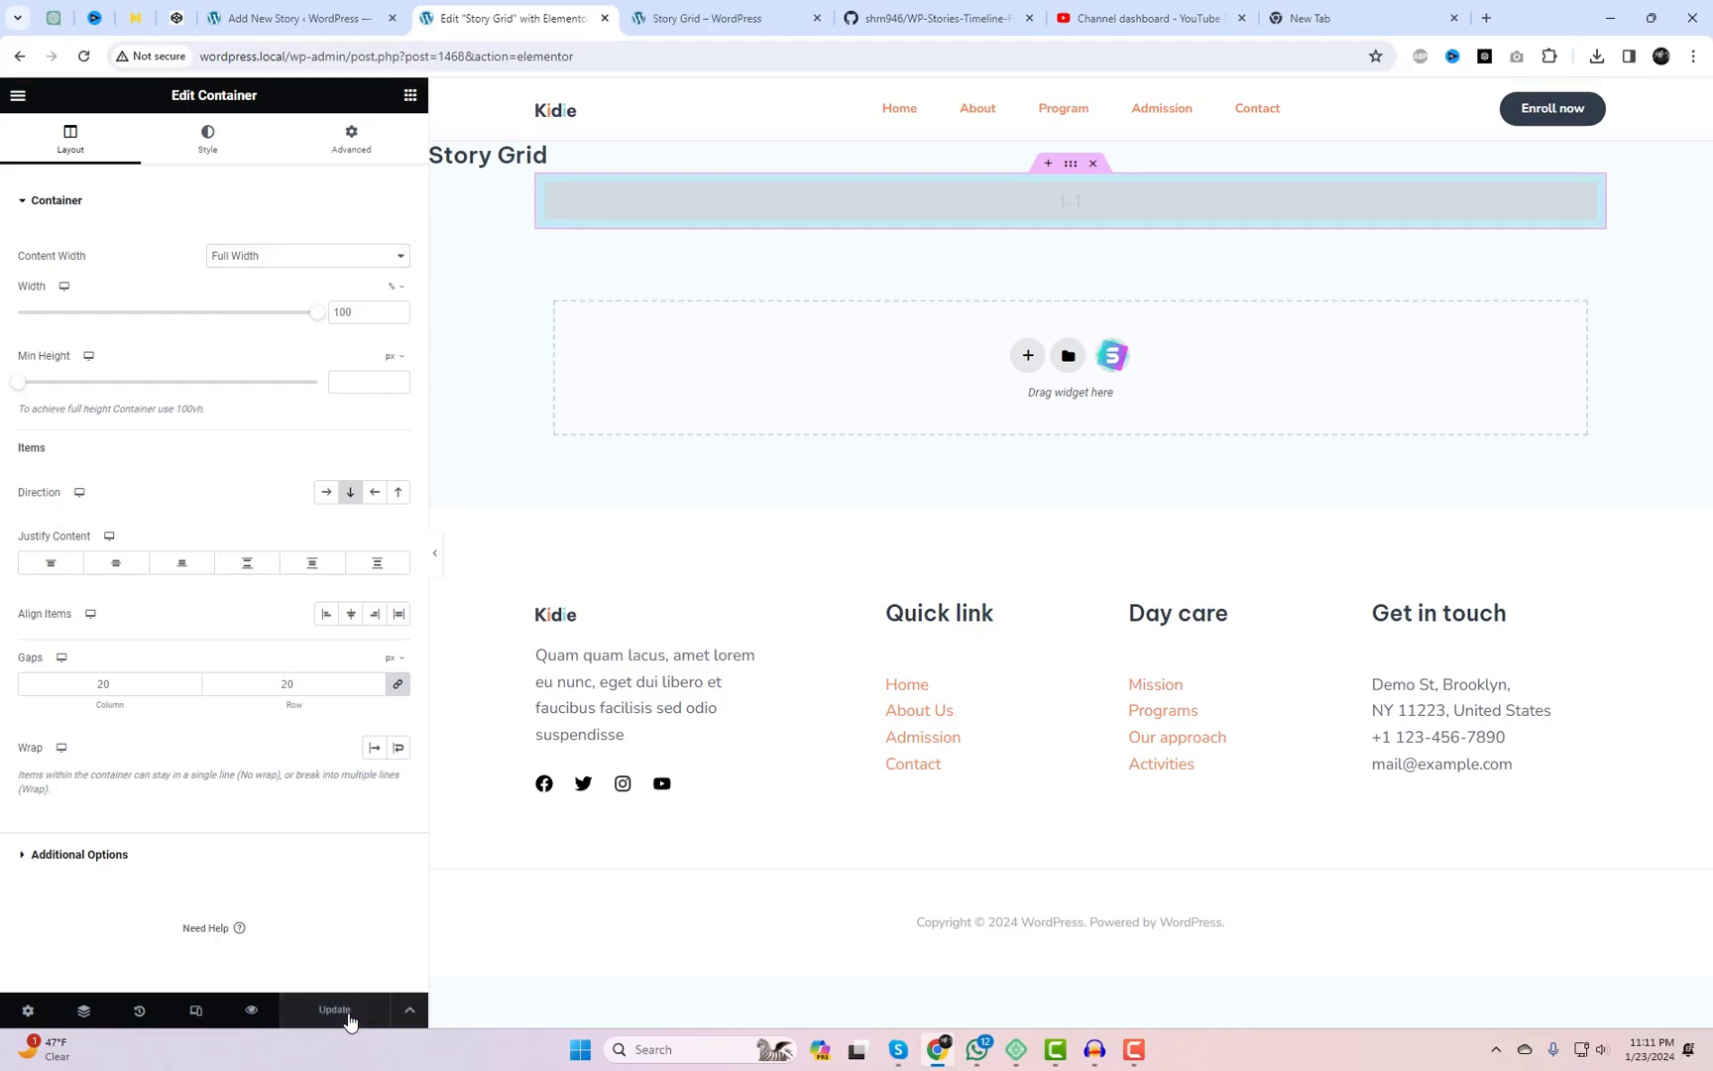
pyautogui.click(17, 96)
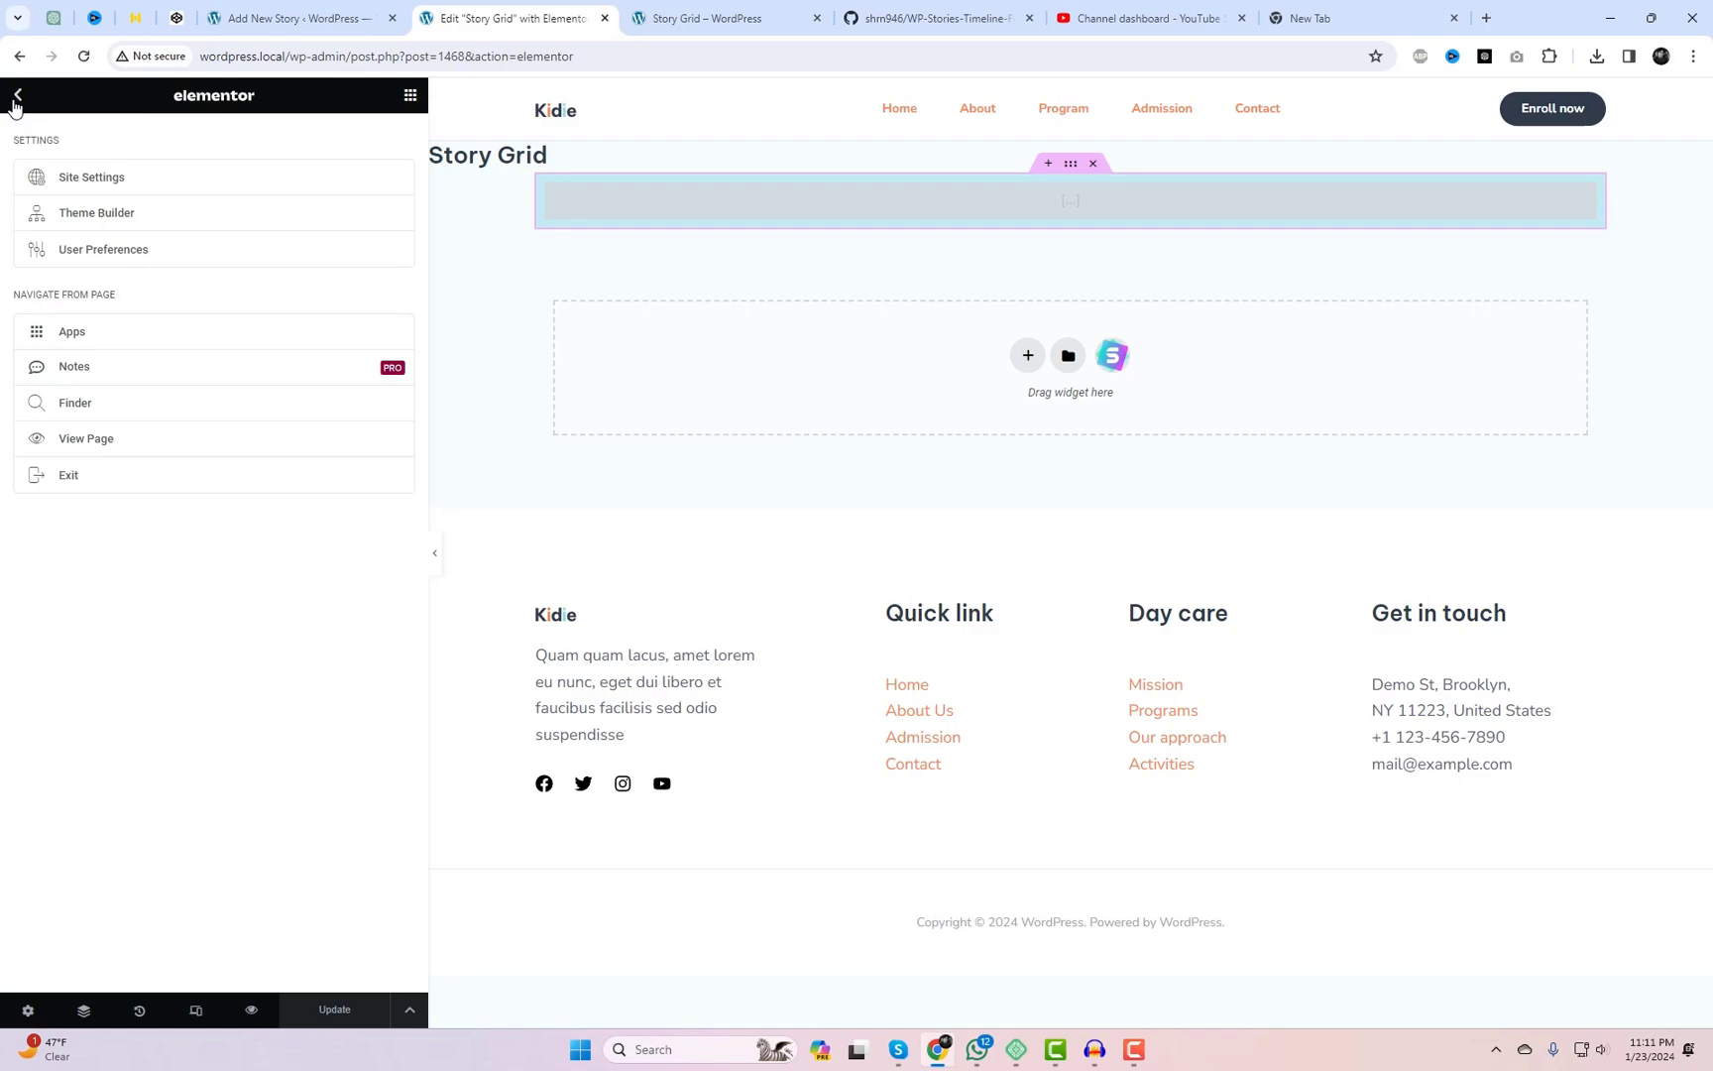
# Step: In Page Settings, set Hide Title to Yes and Page Layout to Elementor Full Width, then update
pyautogui.click(16, 97)
pyautogui.click(25, 1010)
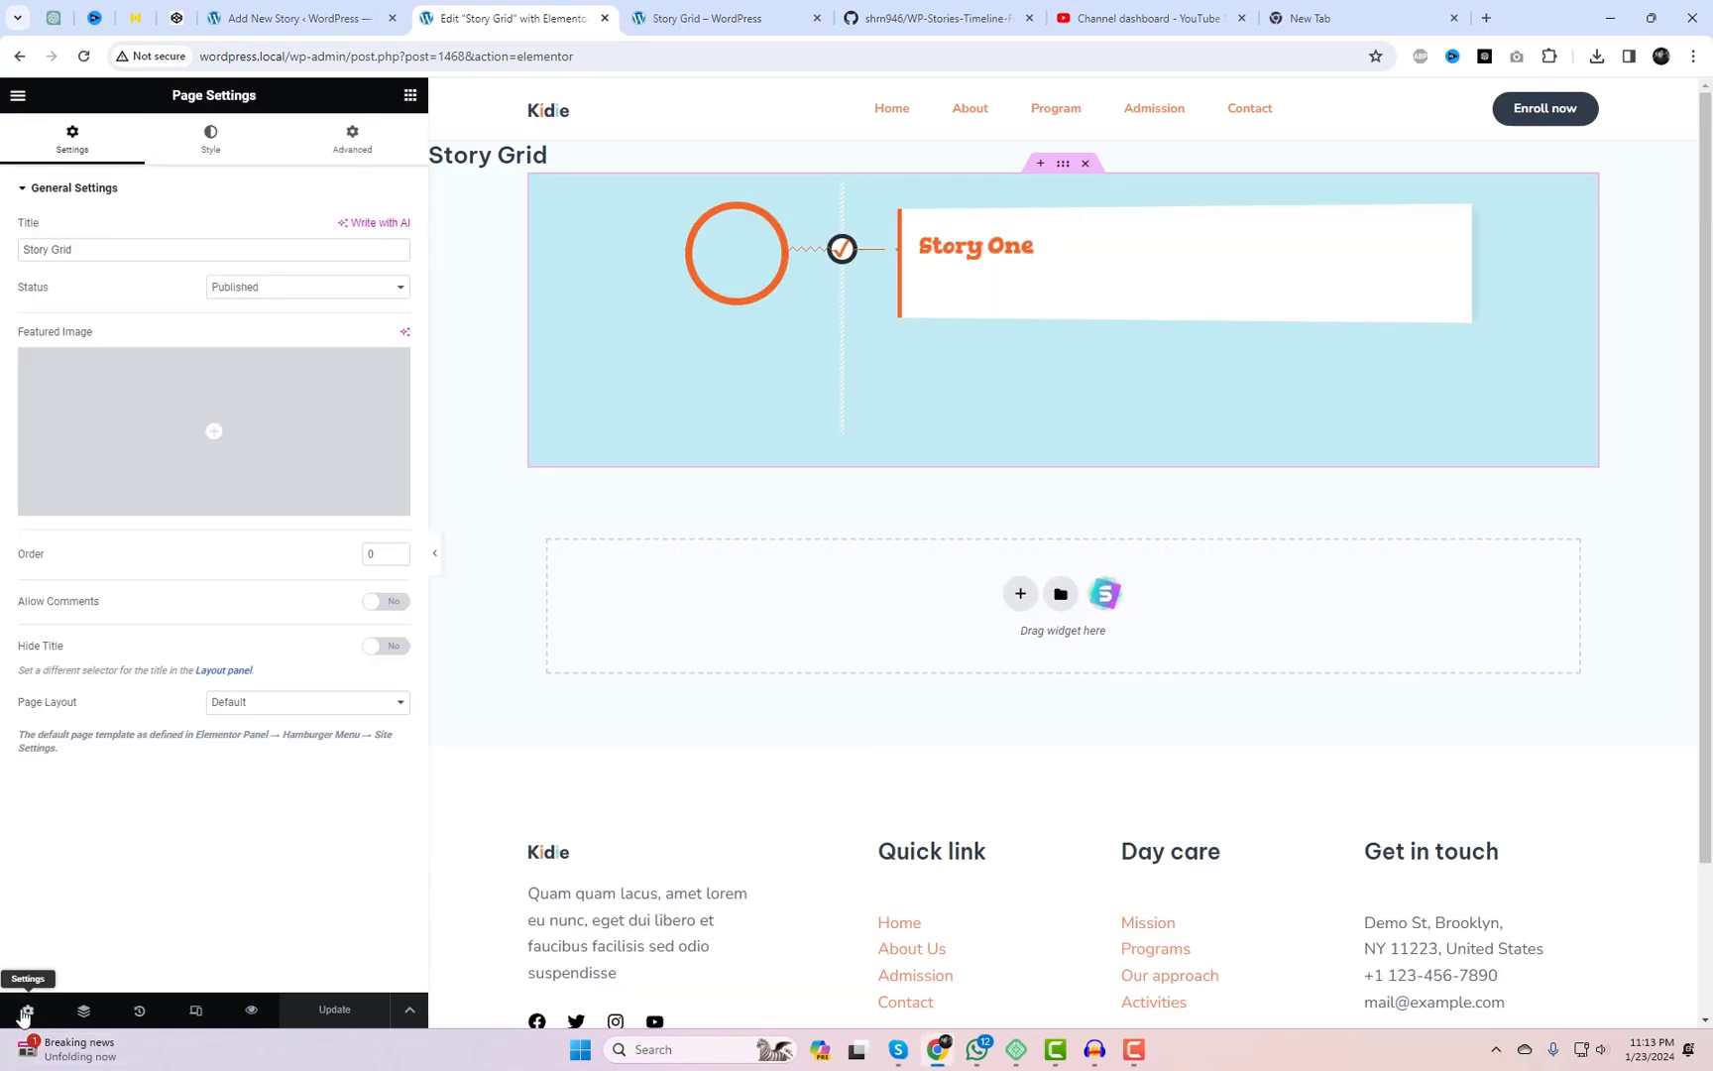
pyautogui.click(396, 650)
pyautogui.click(302, 704)
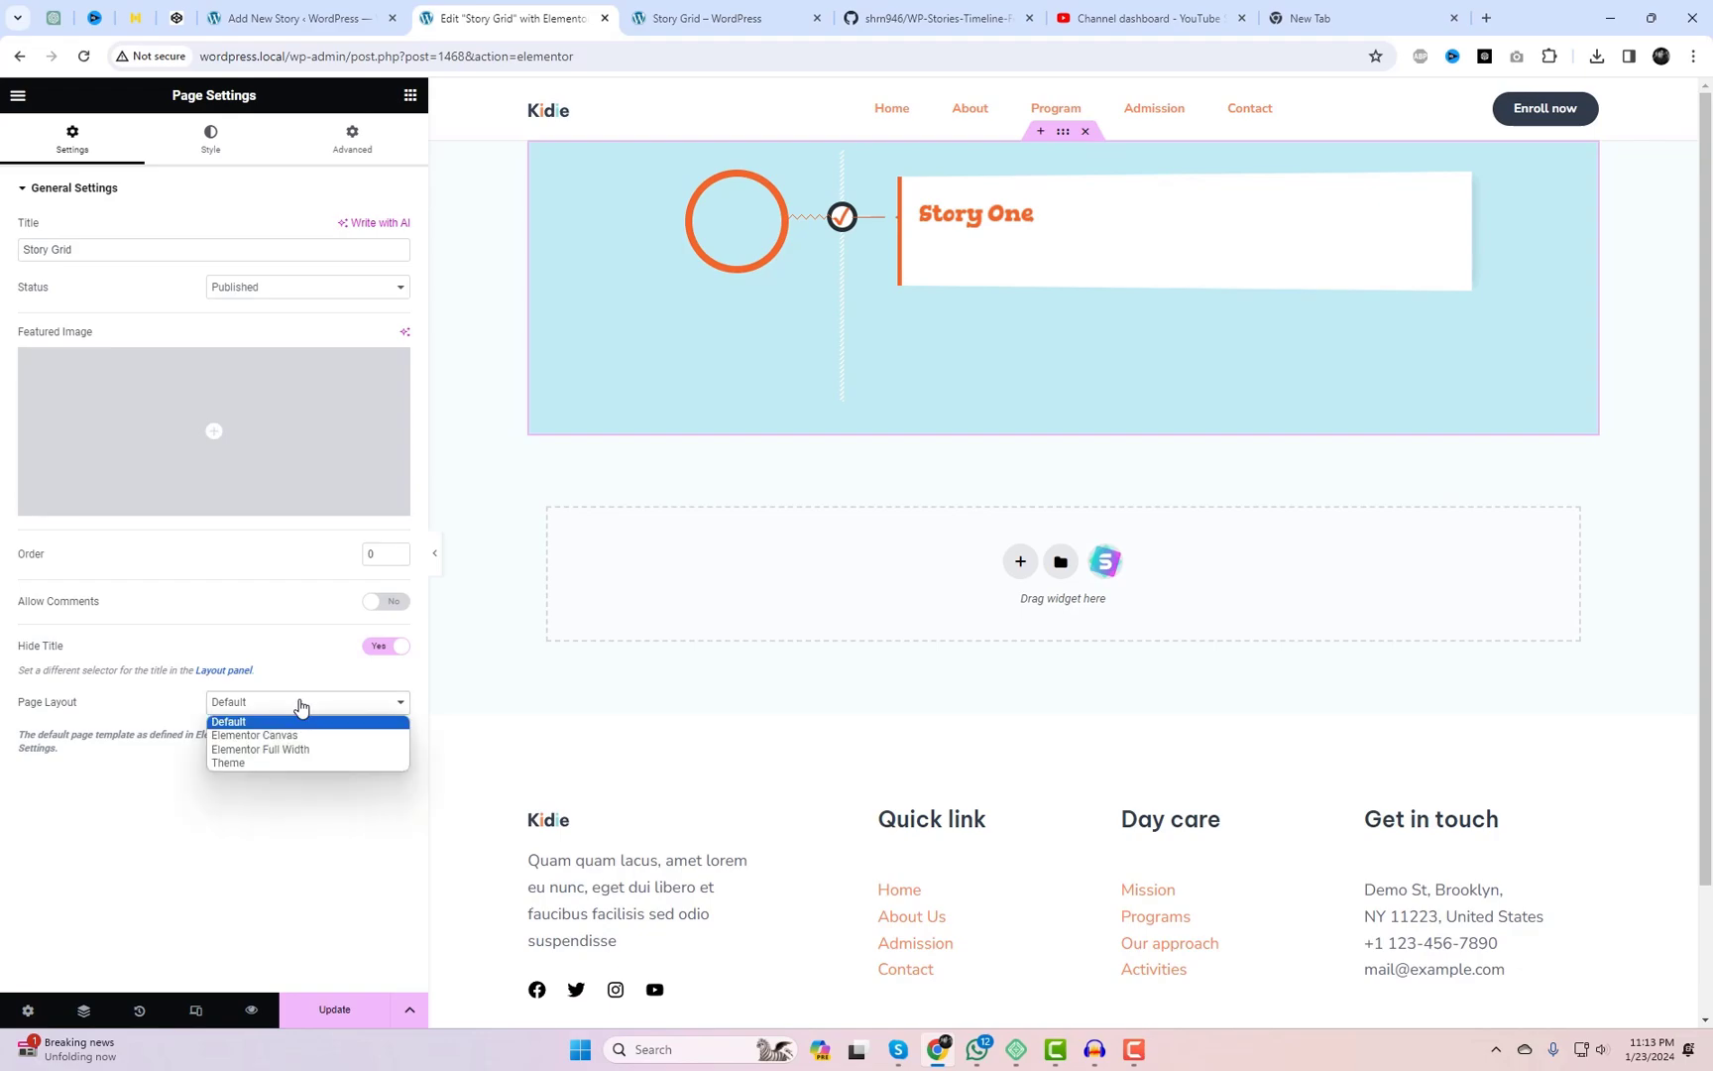
pyautogui.click(295, 750)
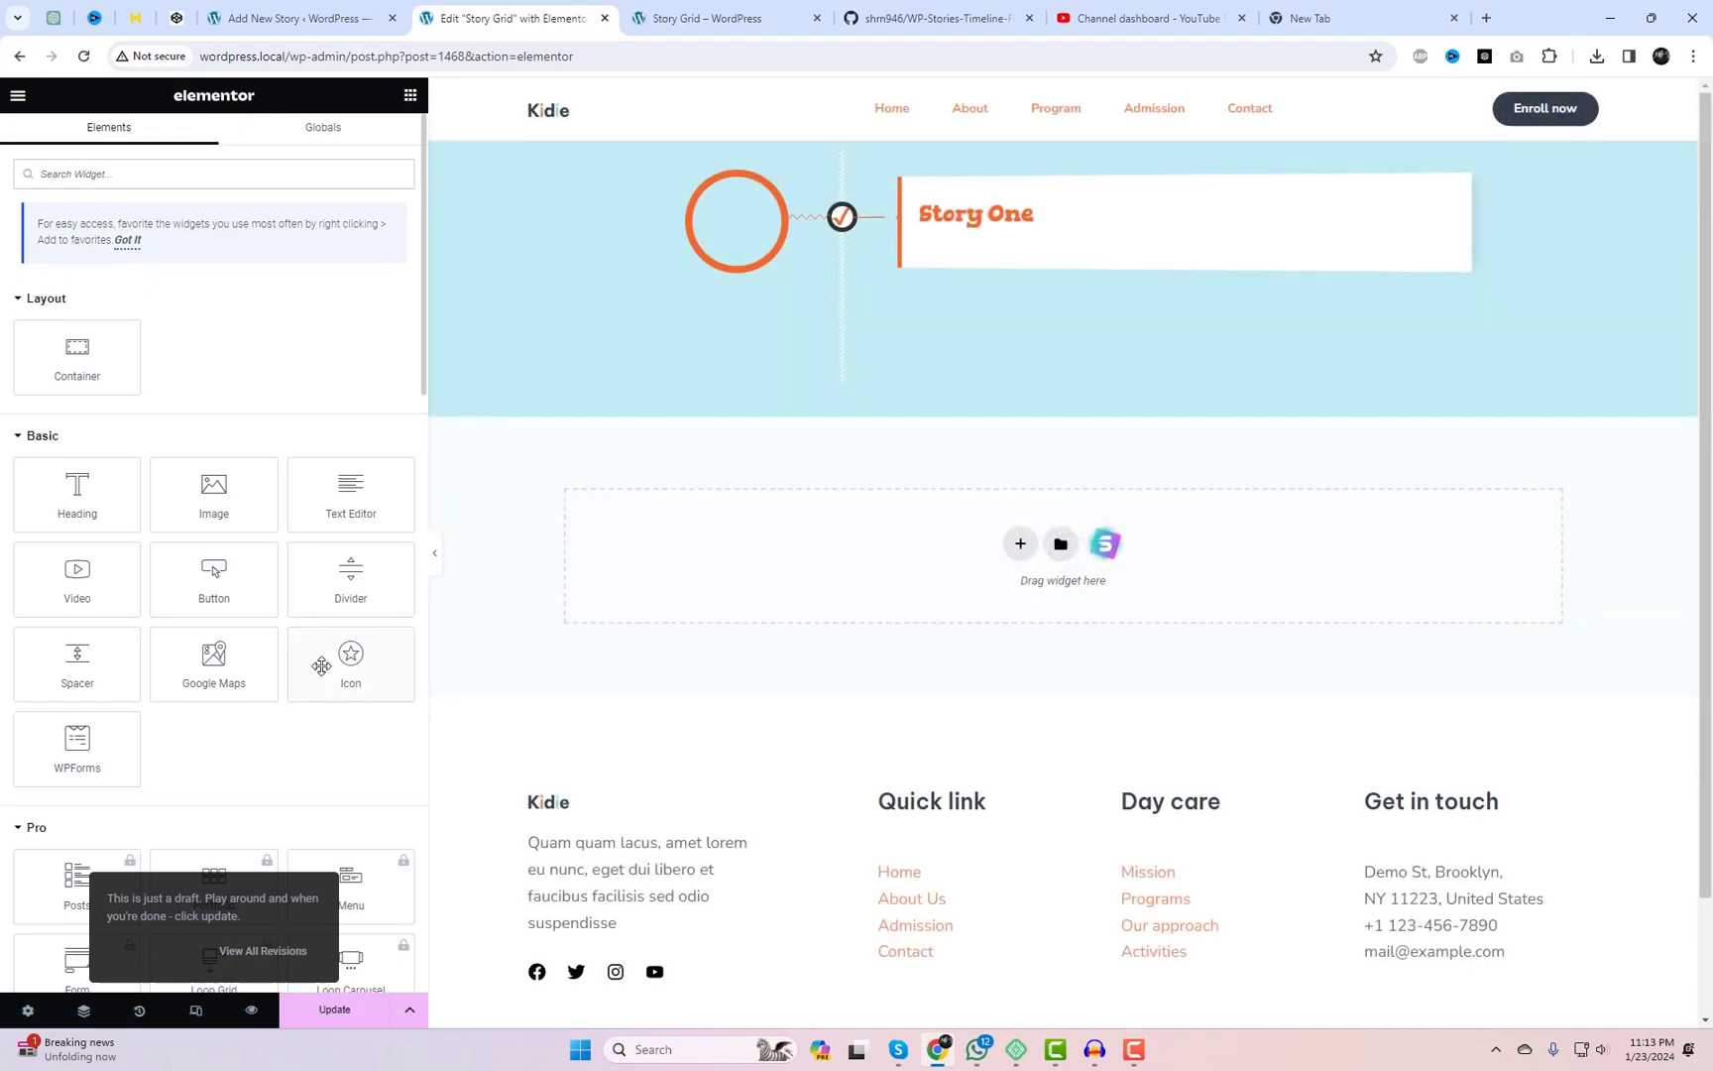
pyautogui.click(313, 1020)
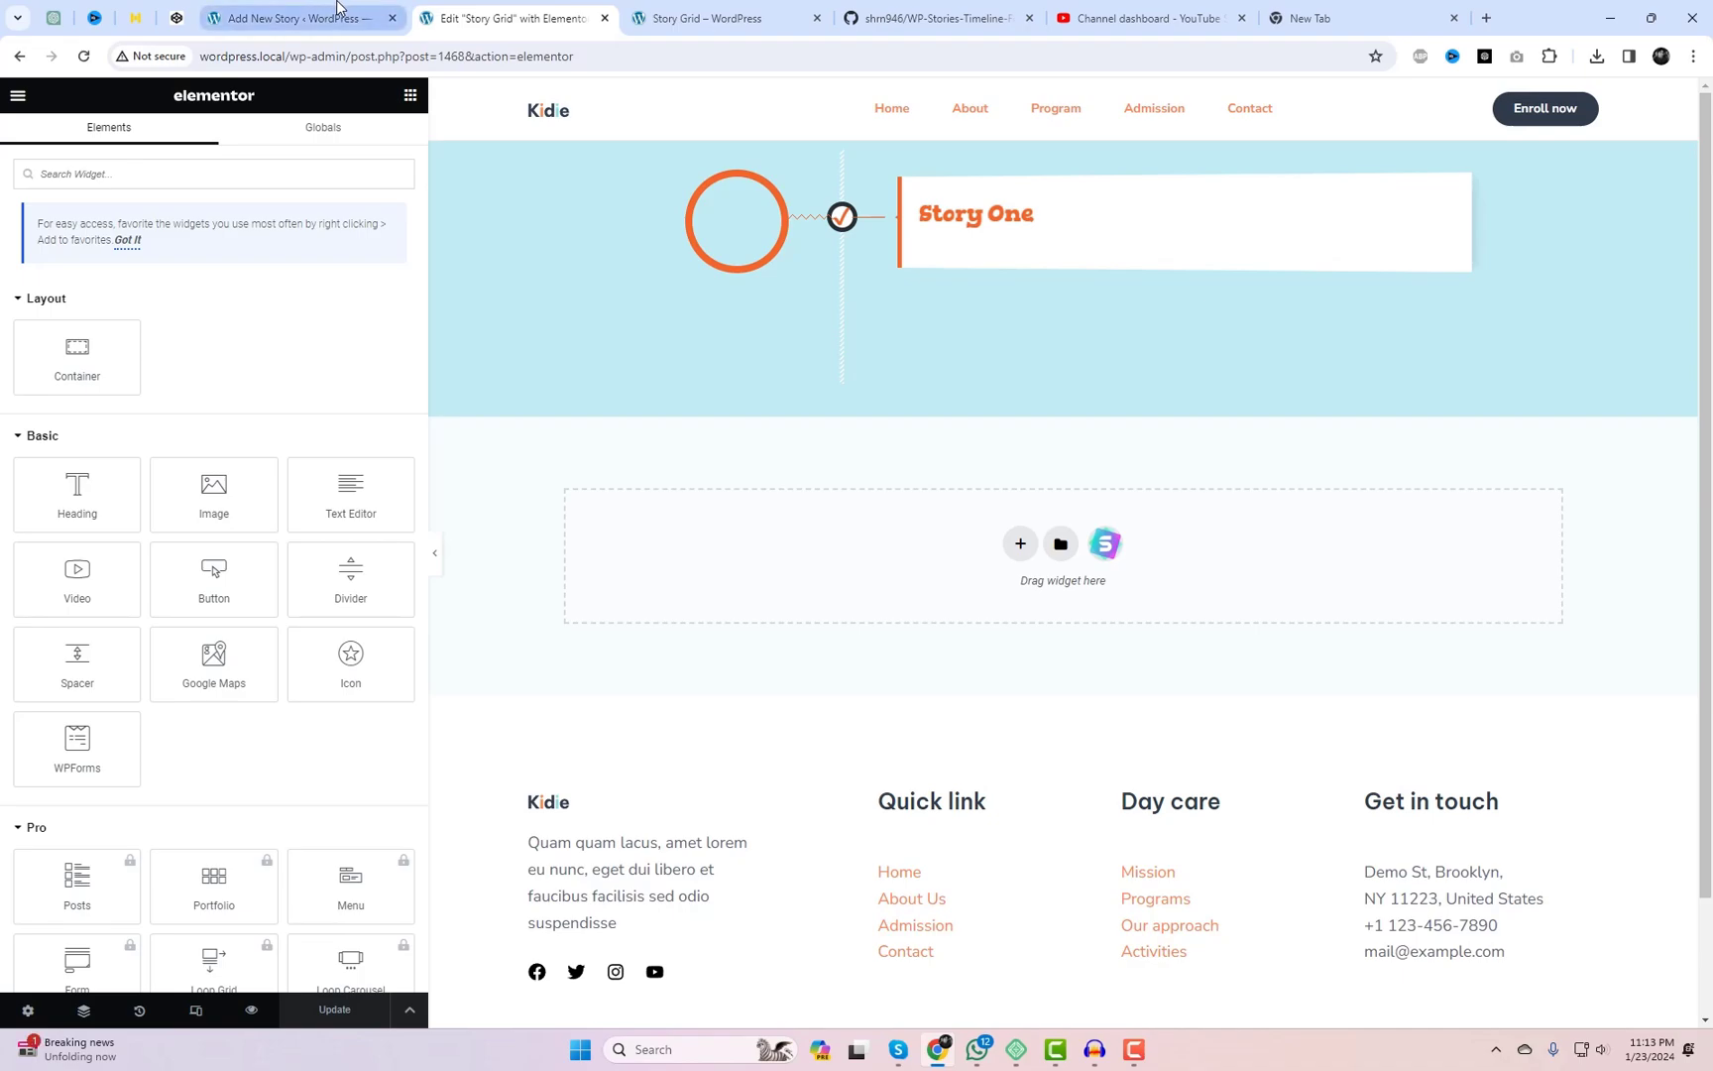
# Step: Go to wp-admin's All Stories list and bulk-trash the Story One draft
pyautogui.moveTo(350, 57); pyautogui.dragTo(685, 54)
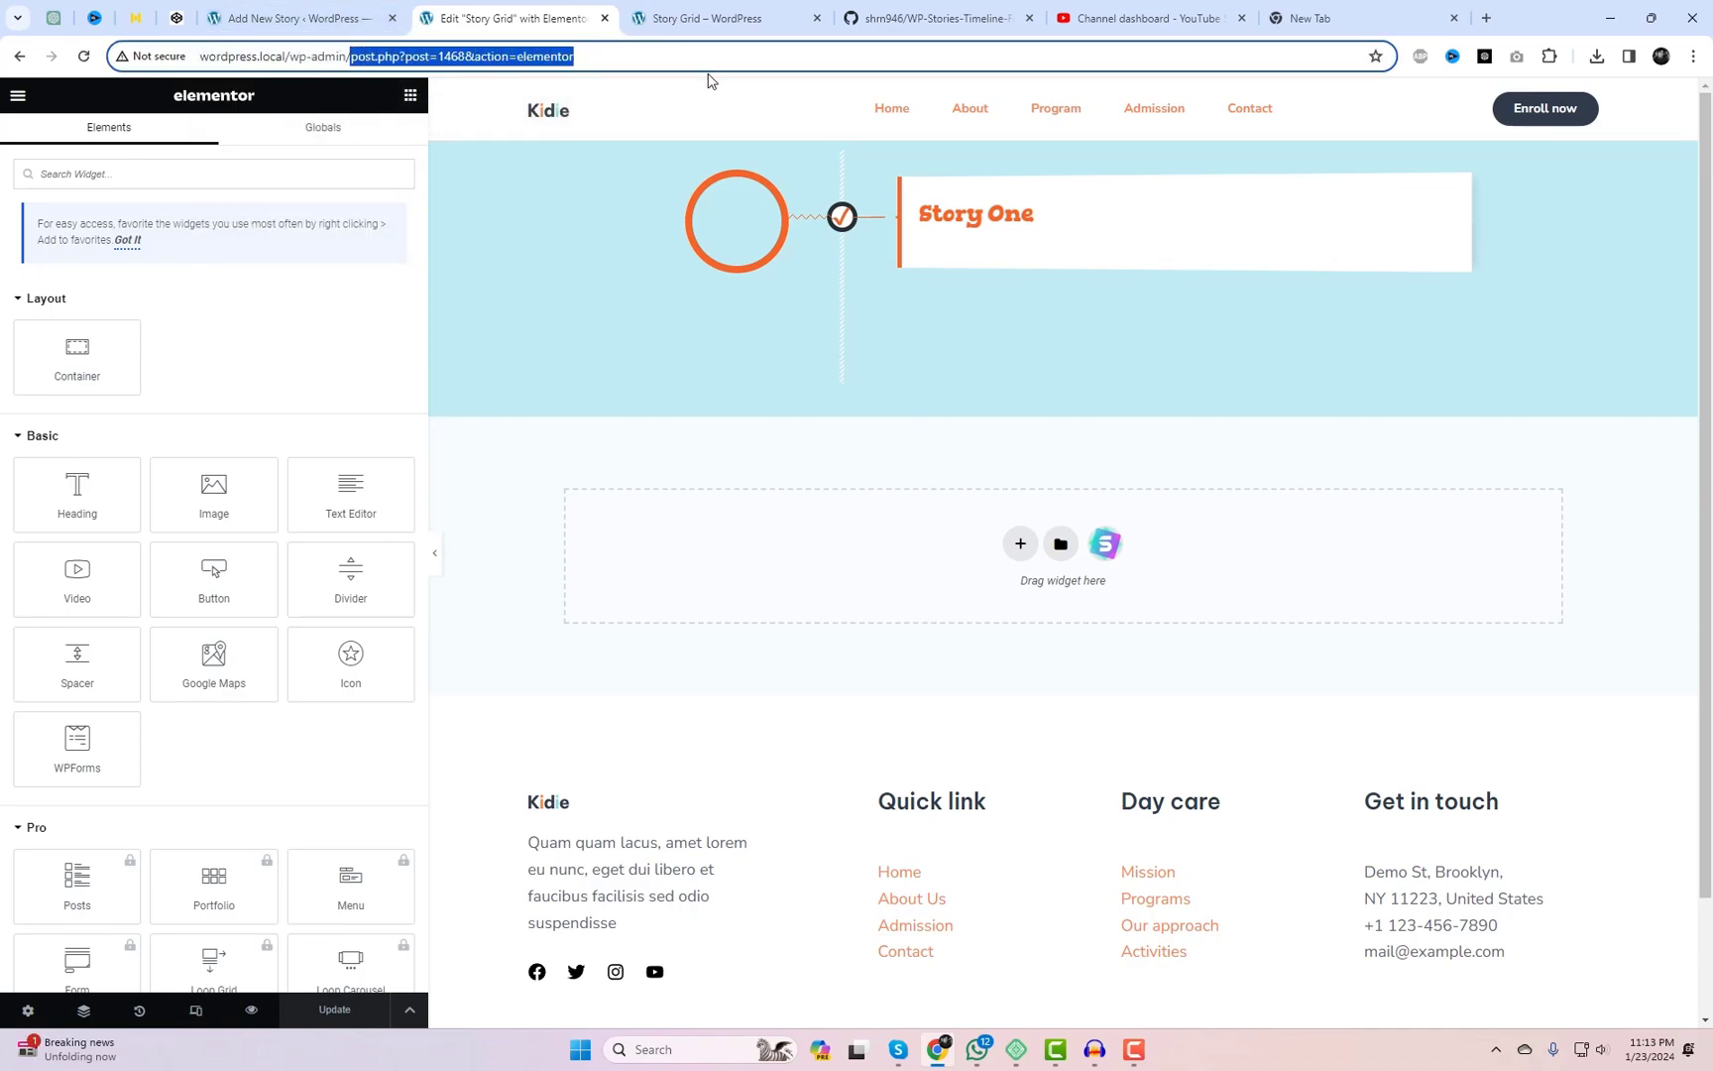
pyautogui.click(694, 18)
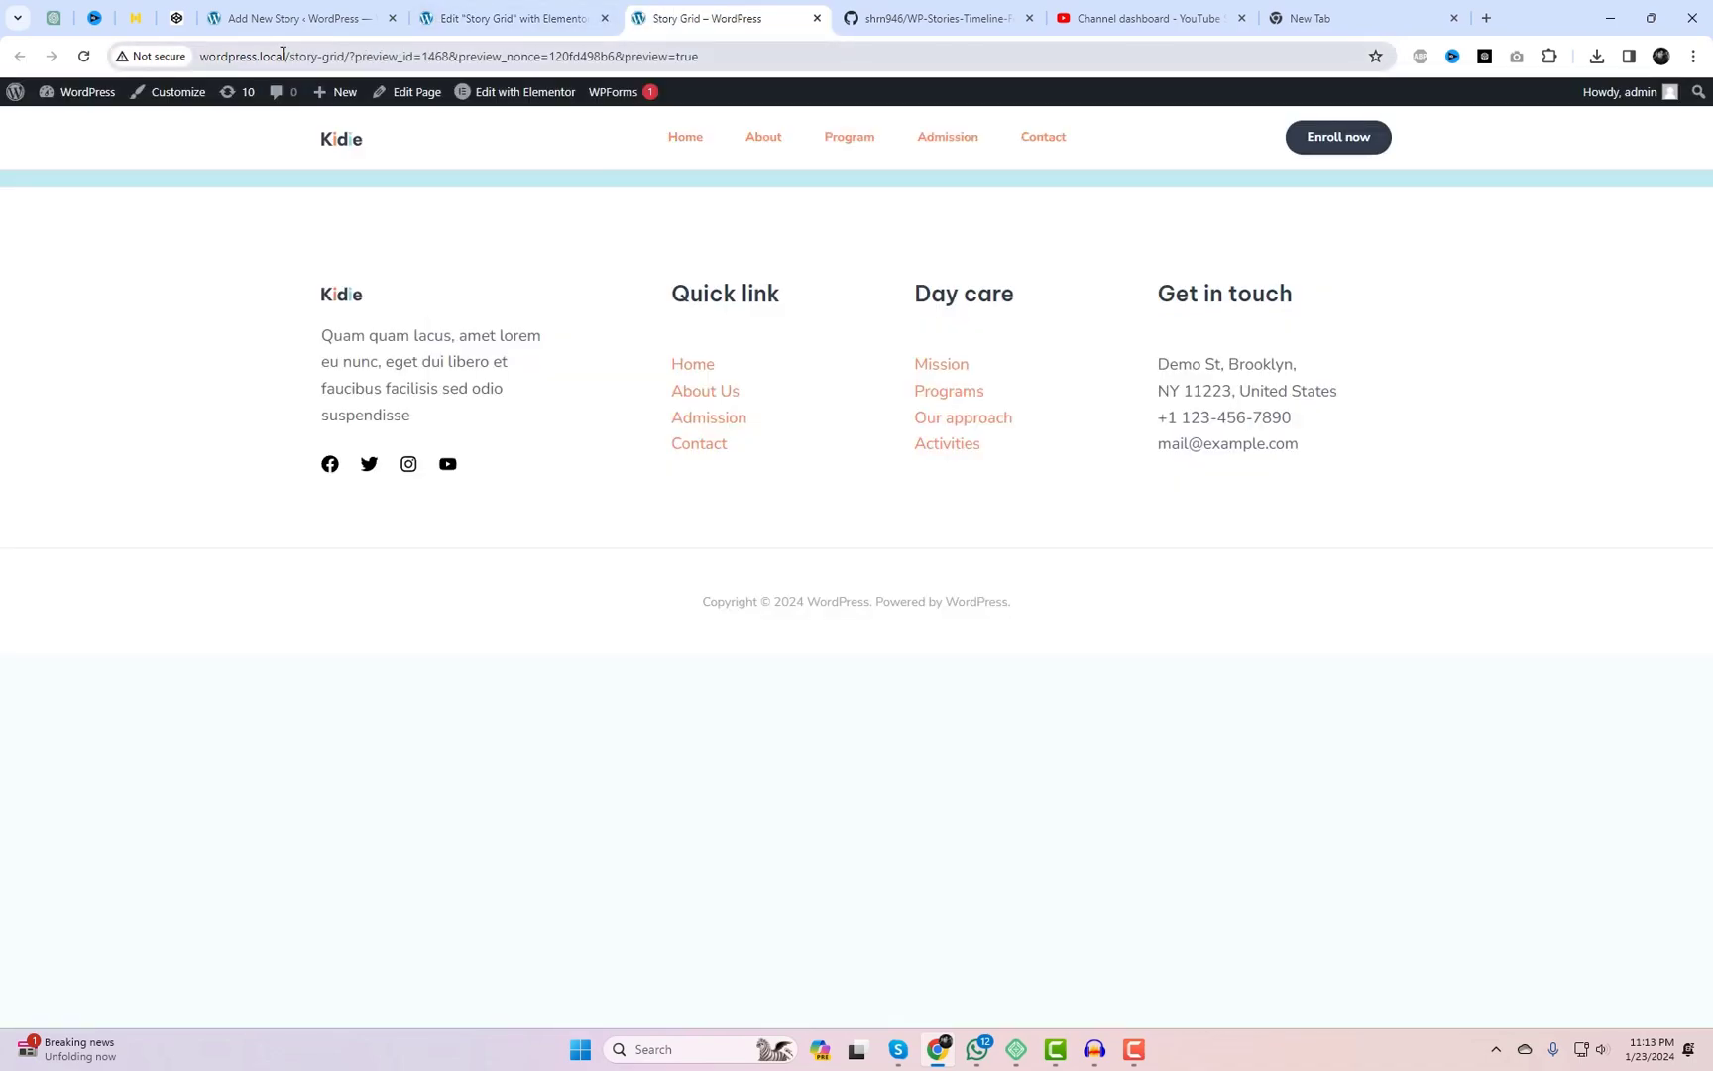
pyautogui.moveTo(294, 54); pyautogui.dragTo(1066, 80)
pyautogui.press('BackSpace')
pyautogui.click(165, 279)
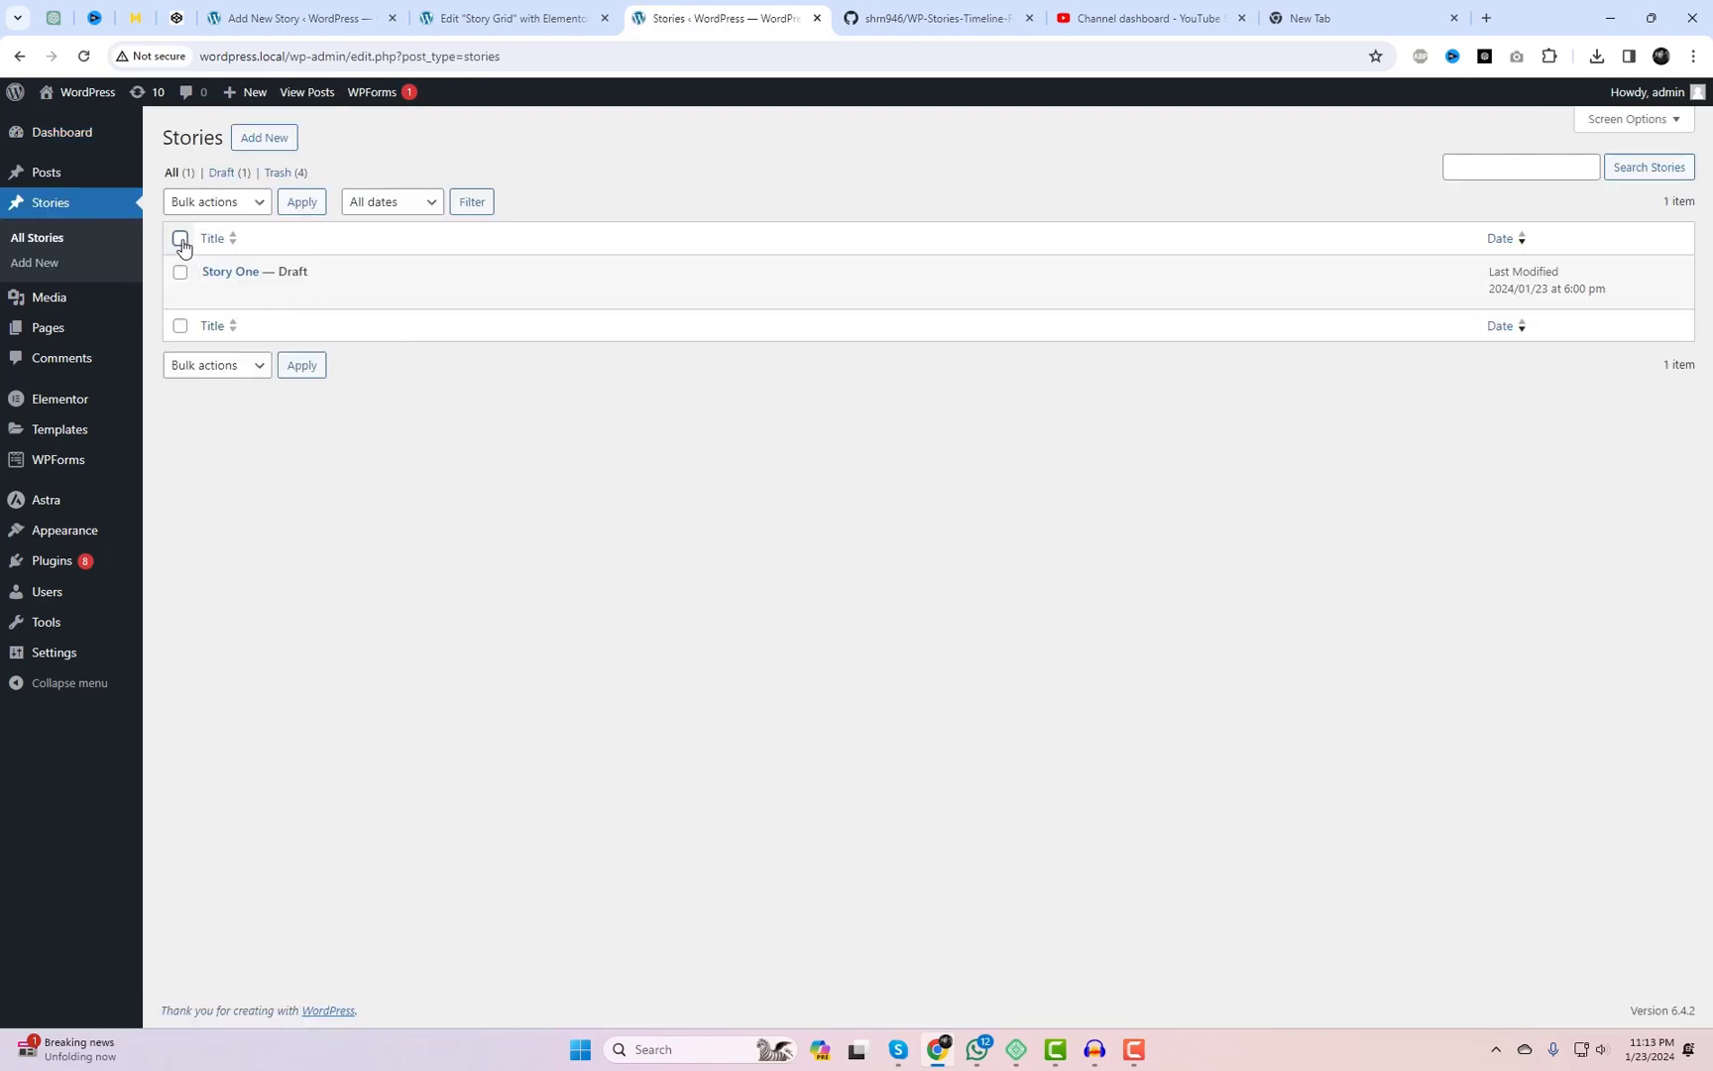
pyautogui.click(220, 204)
pyautogui.click(223, 260)
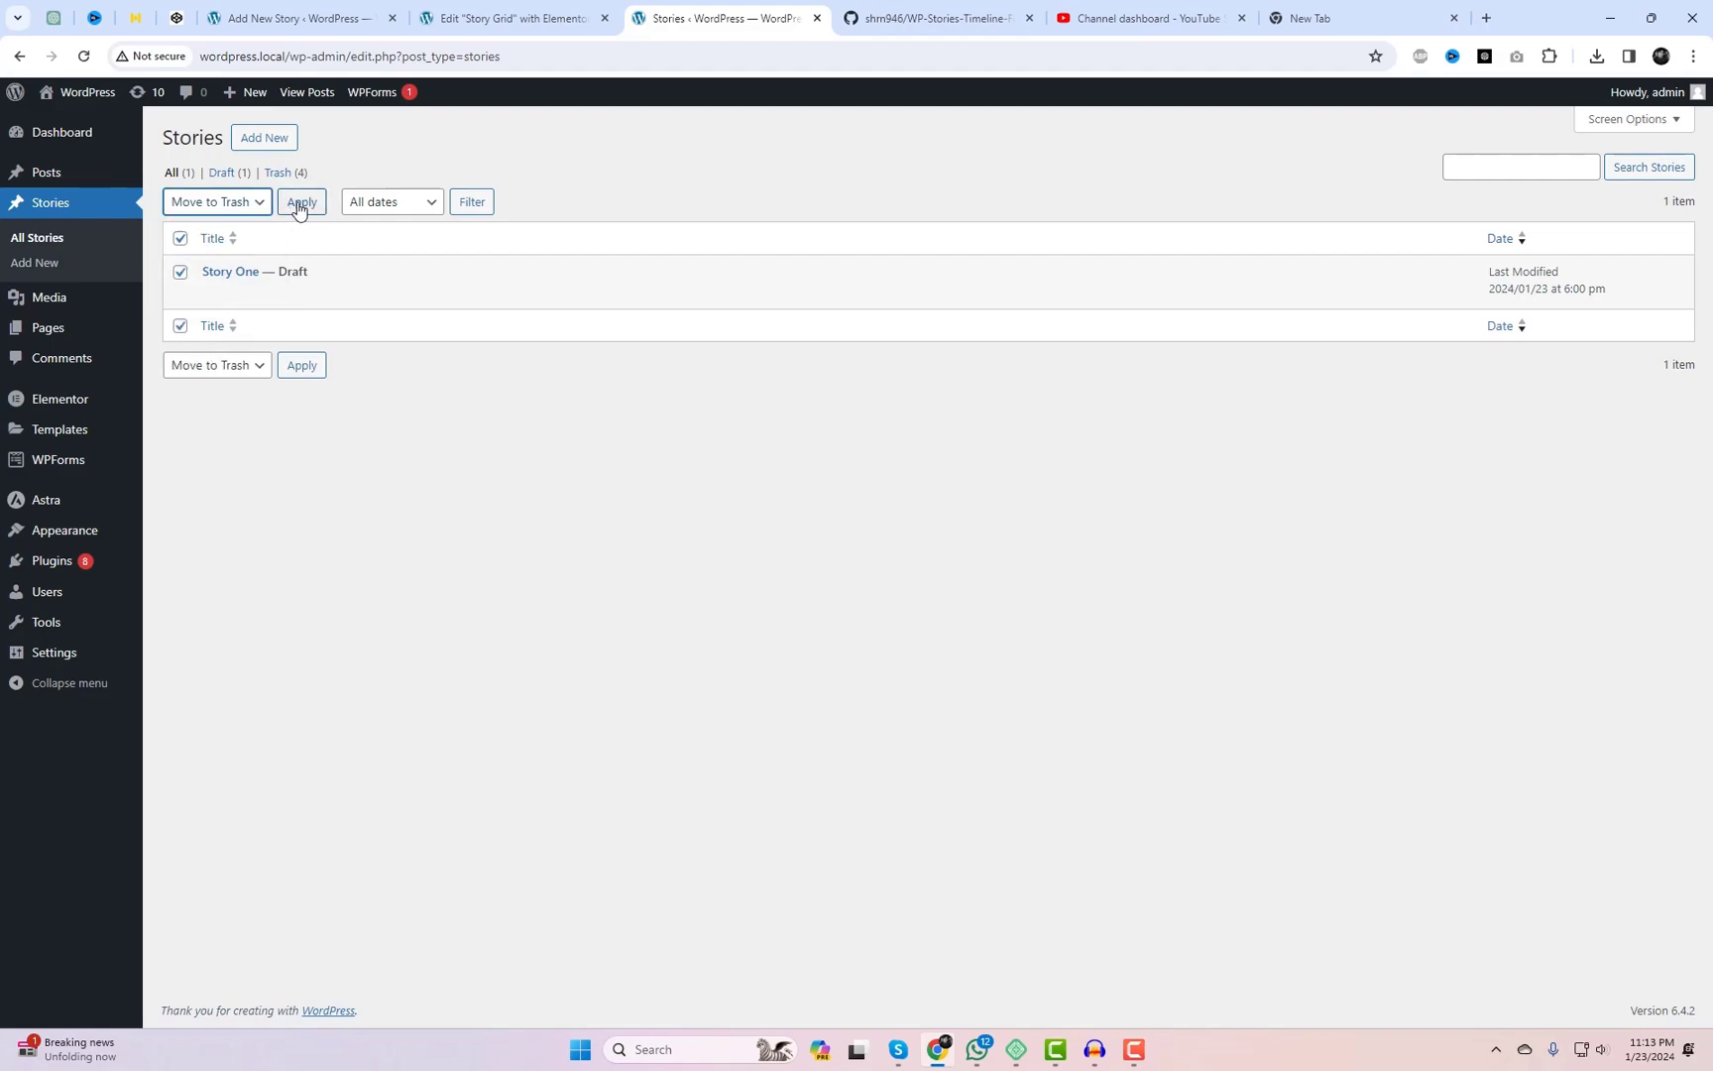
pyautogui.click(301, 201)
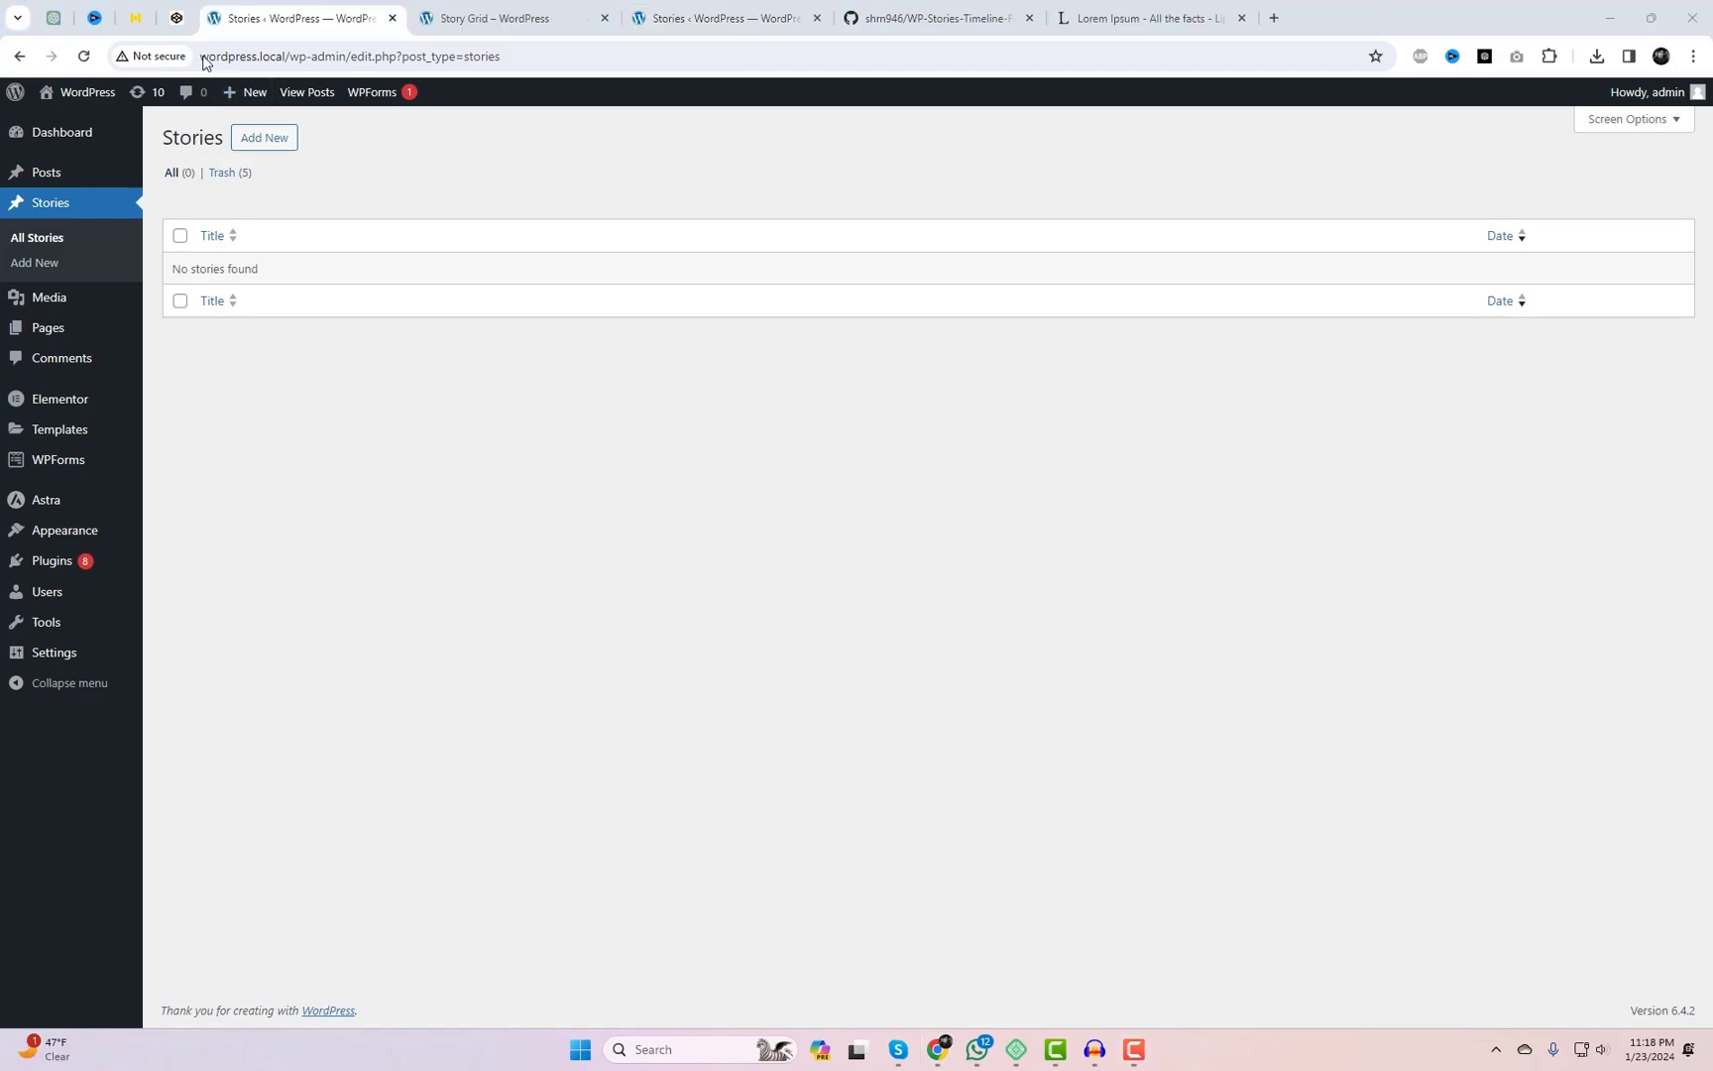
# Step: Start a new story titled Story #01 and paste Lorem ipsum text from lipsum.com into its body
pyautogui.click(263, 137)
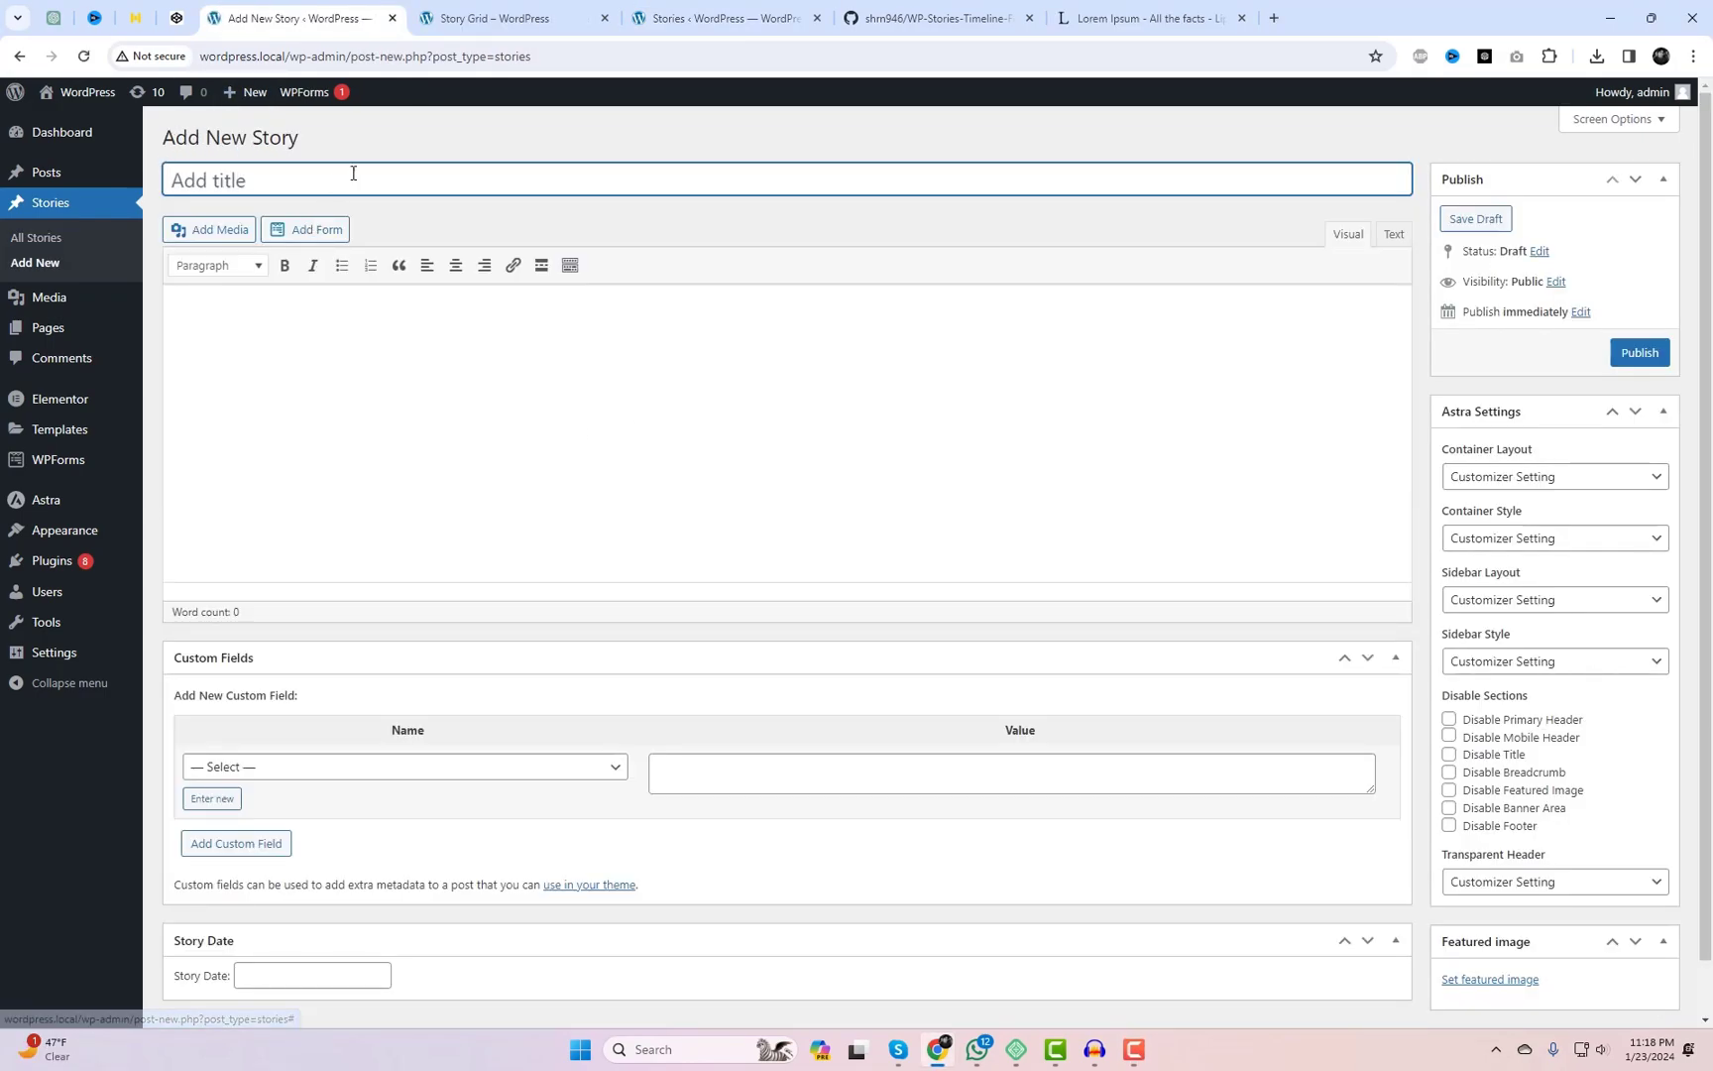
pyautogui.click(354, 171)
pyautogui.write('Story #0')
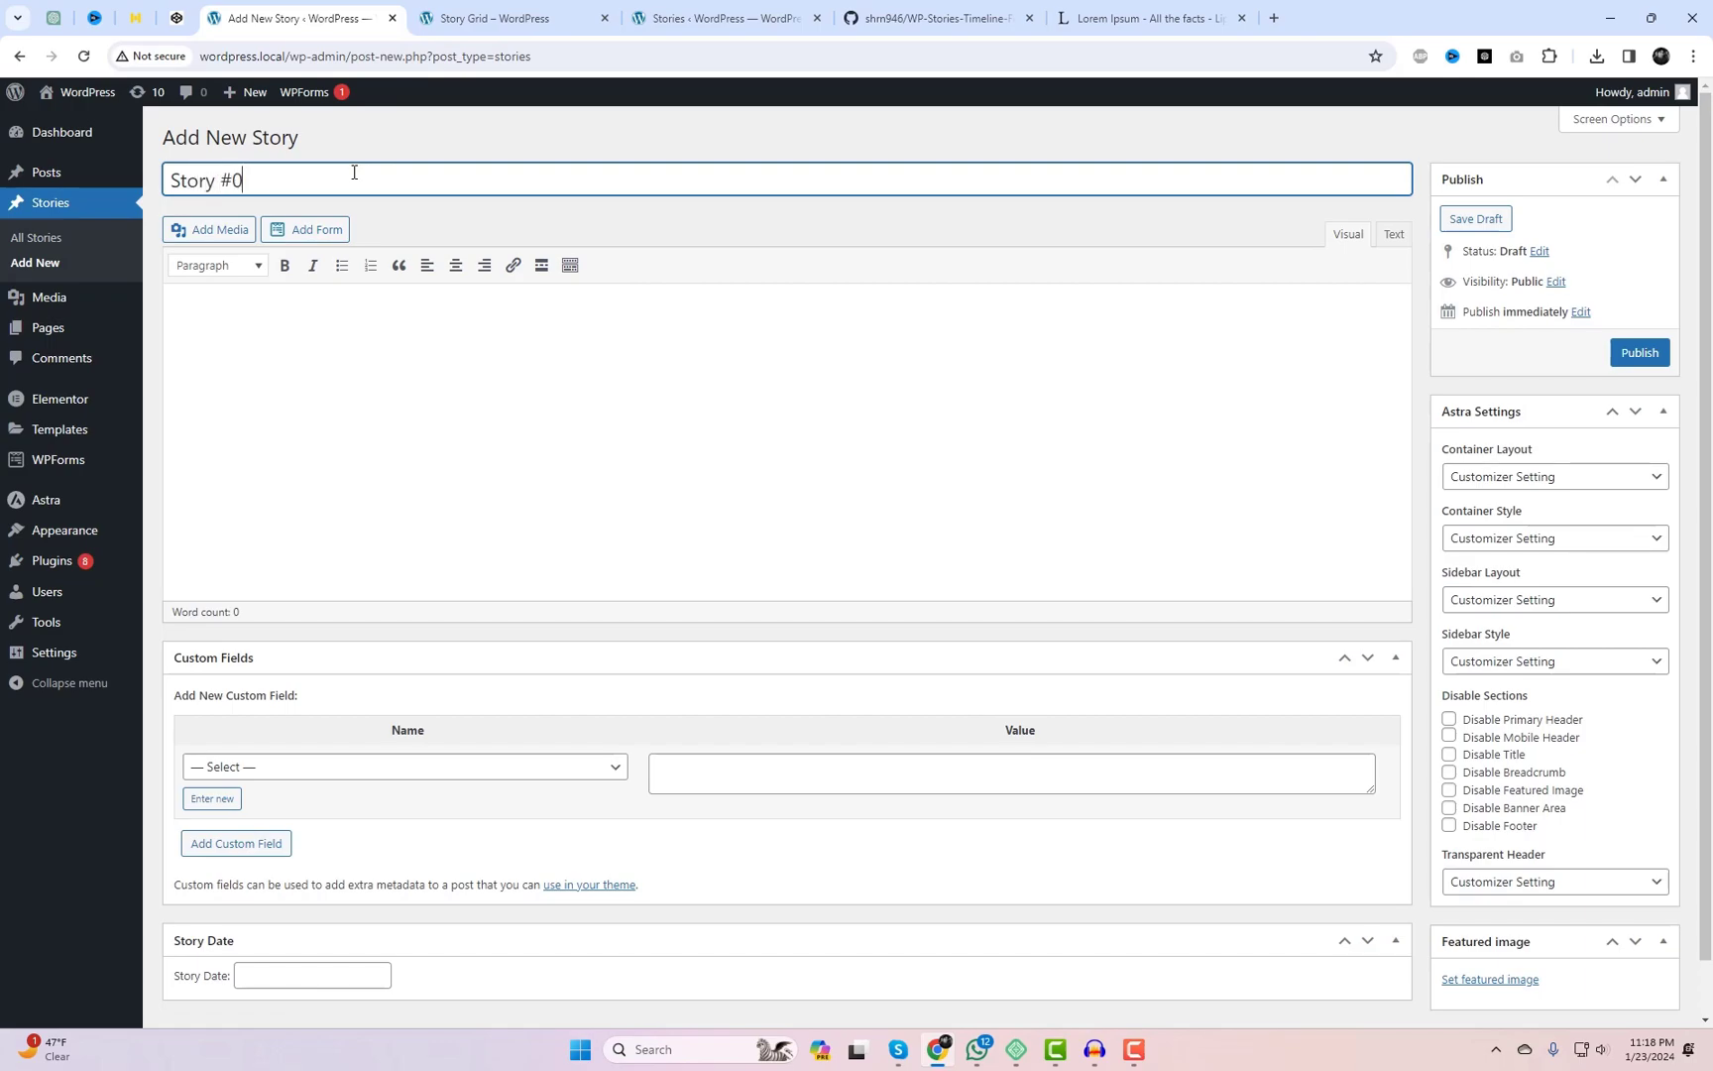
pyautogui.click(314, 334)
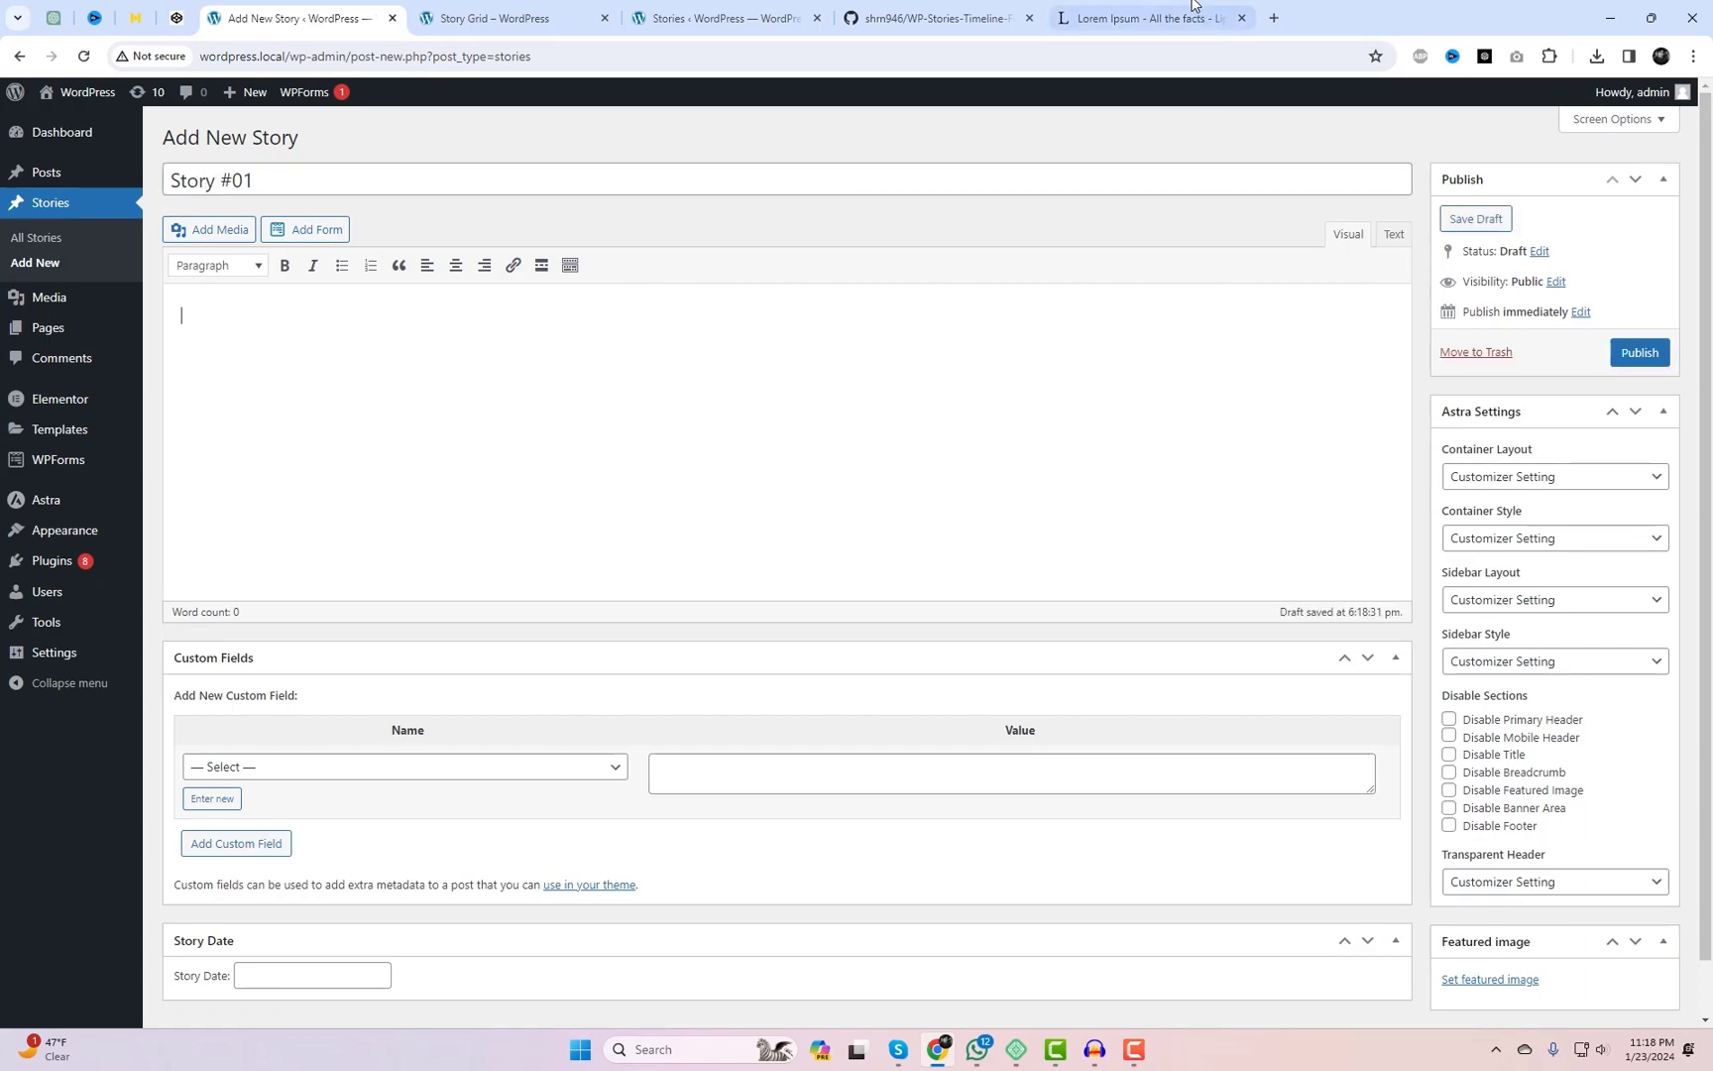
pyautogui.click(1140, 18)
pyautogui.scroll(-2, 855, 672)
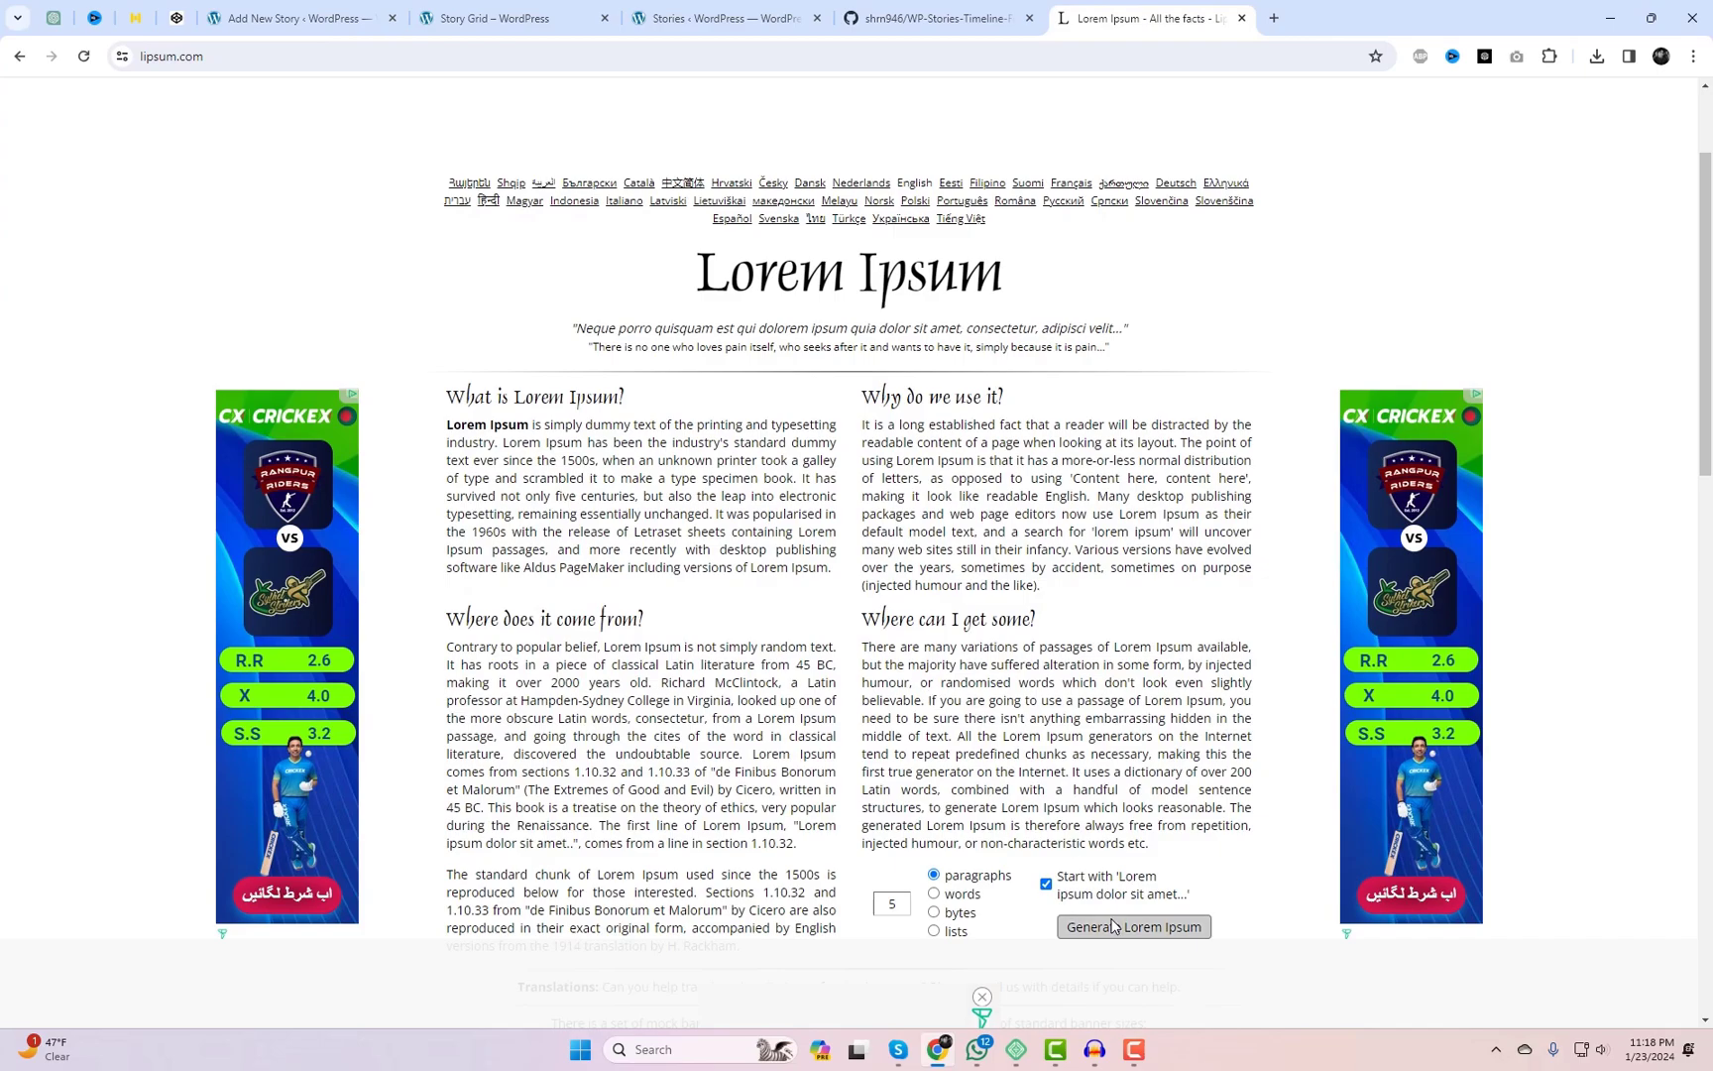
pyautogui.moveTo(446, 574); pyautogui.dragTo(720, 595)
pyautogui.hotkey('ctrl', 'c')
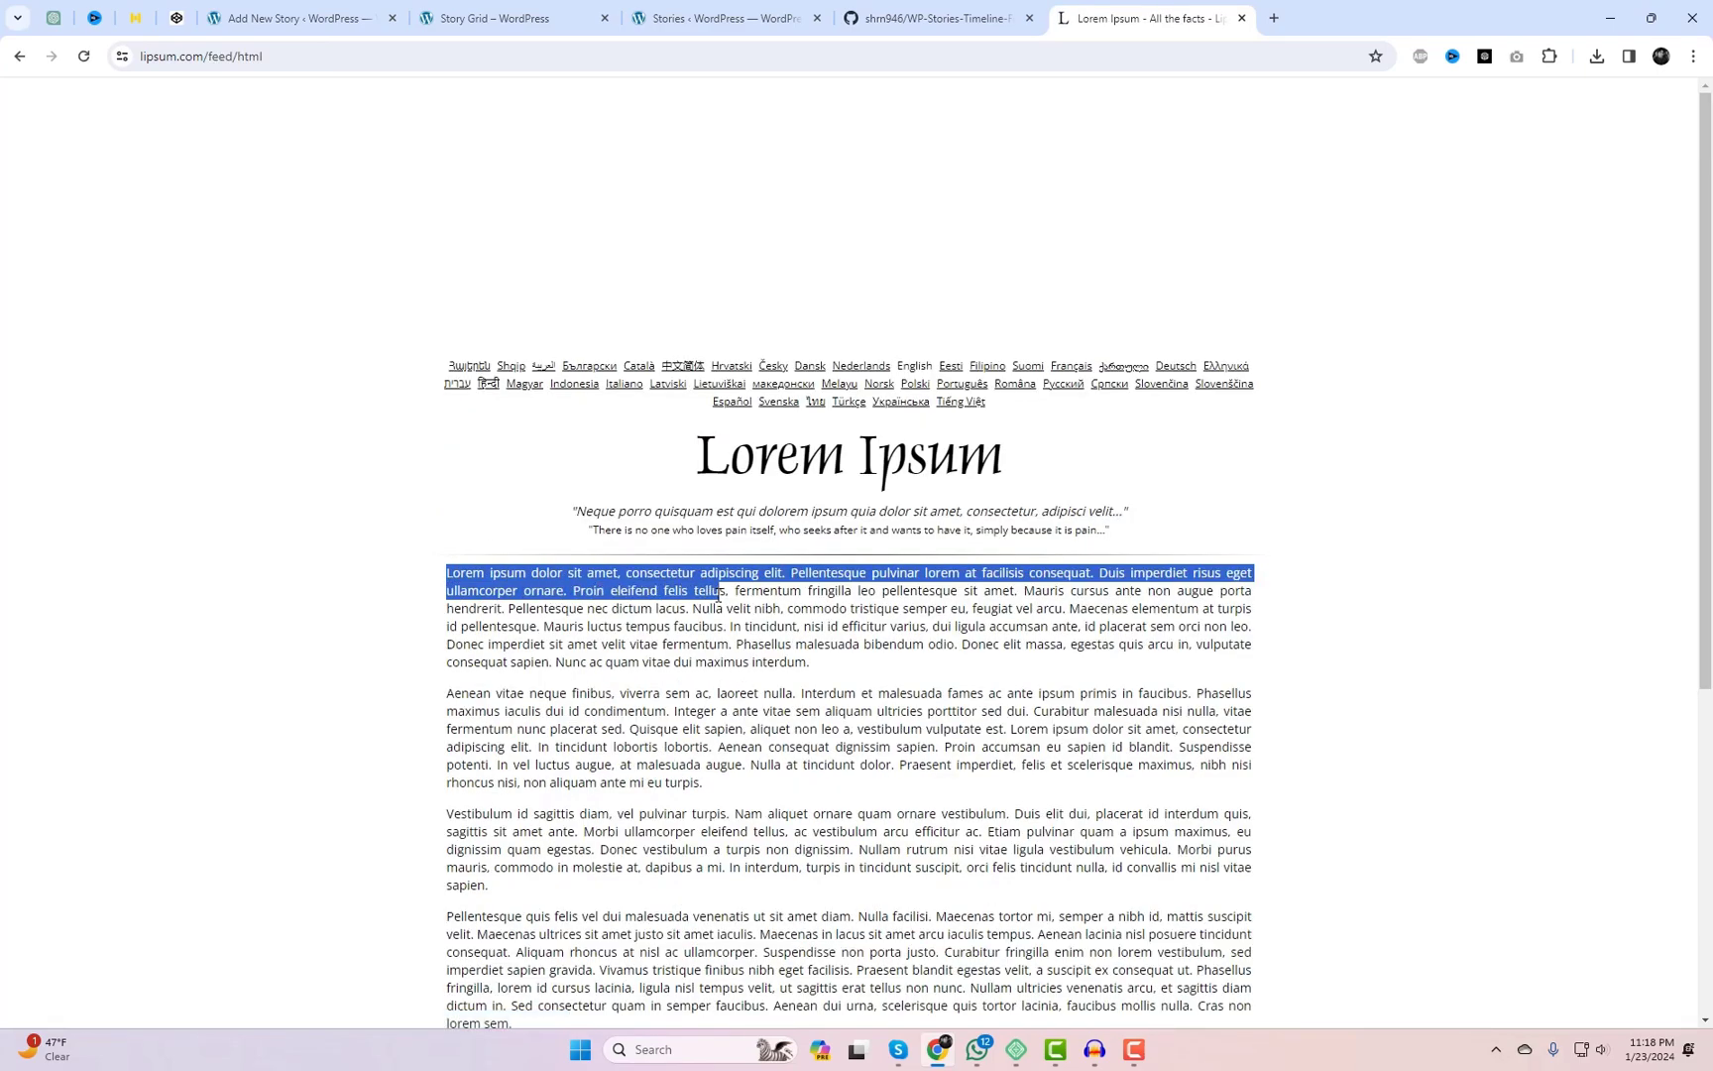
pyautogui.click(277, 16)
pyautogui.hotkey('ctrl', 'v')
# Step: Set the child's drawing photo from the Media Library as the featured image
pyautogui.scroll(-2, 1692, 761)
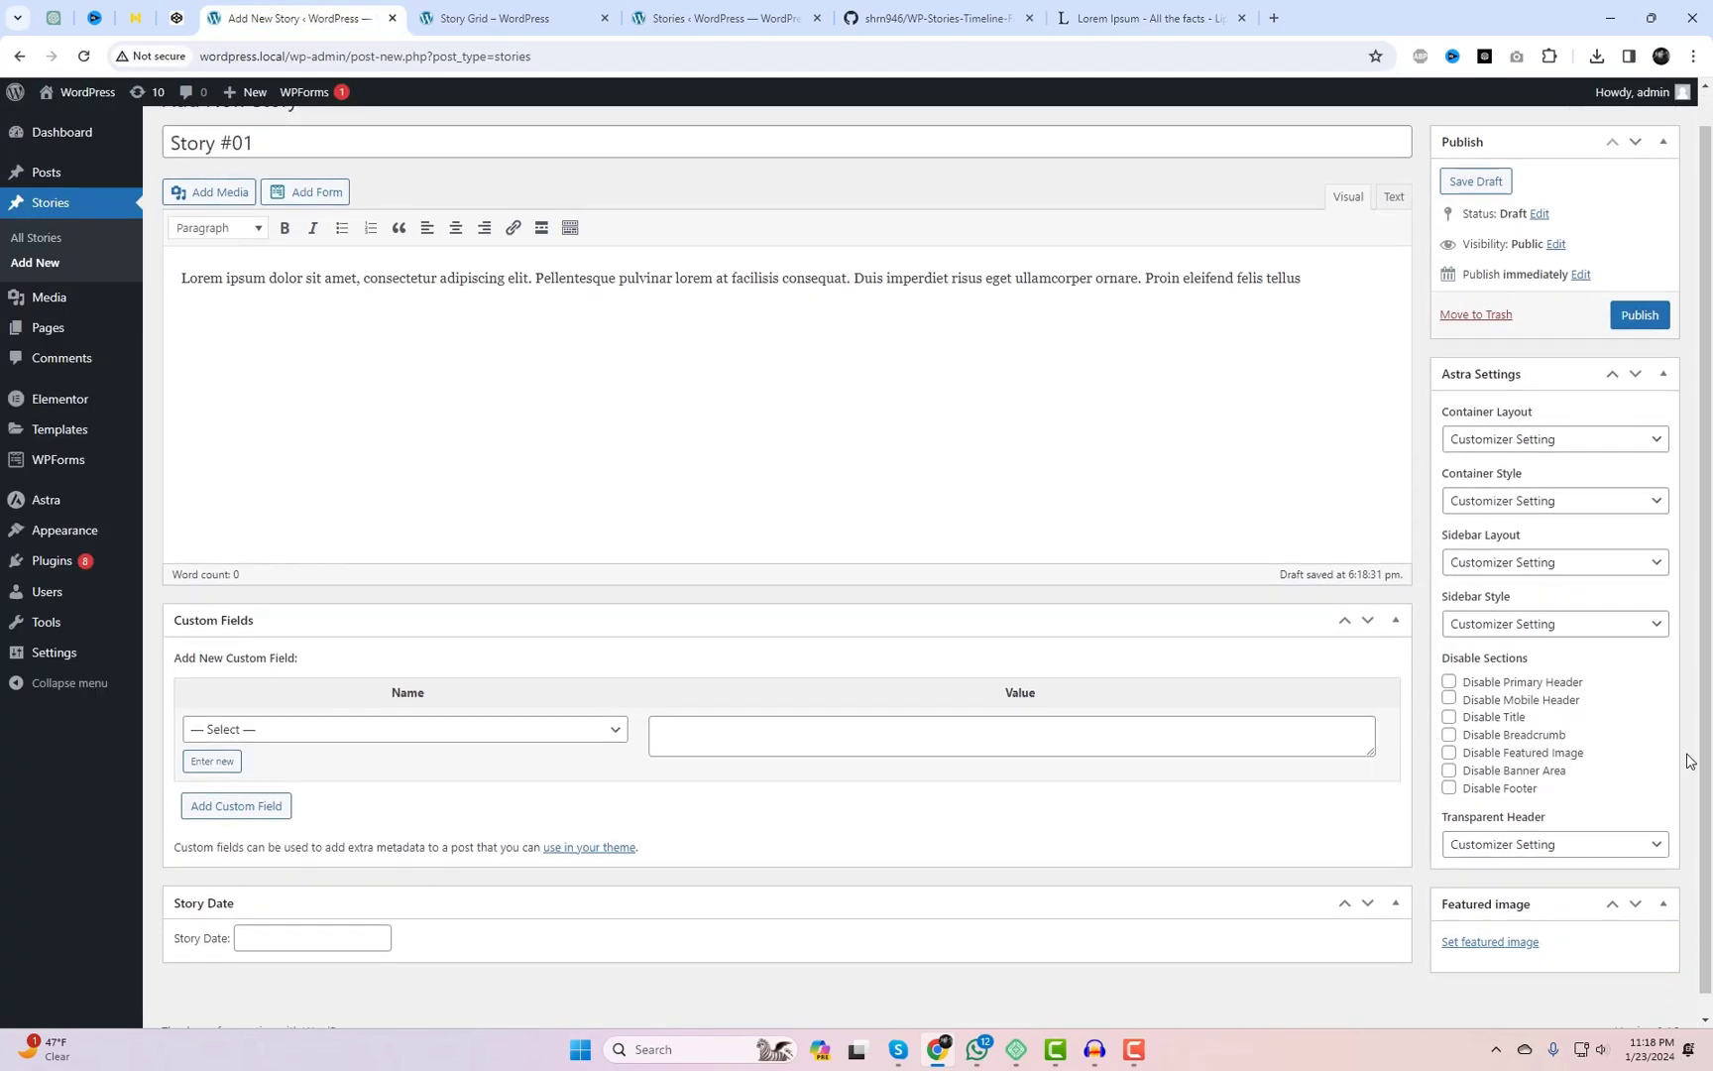
pyautogui.click(1530, 923)
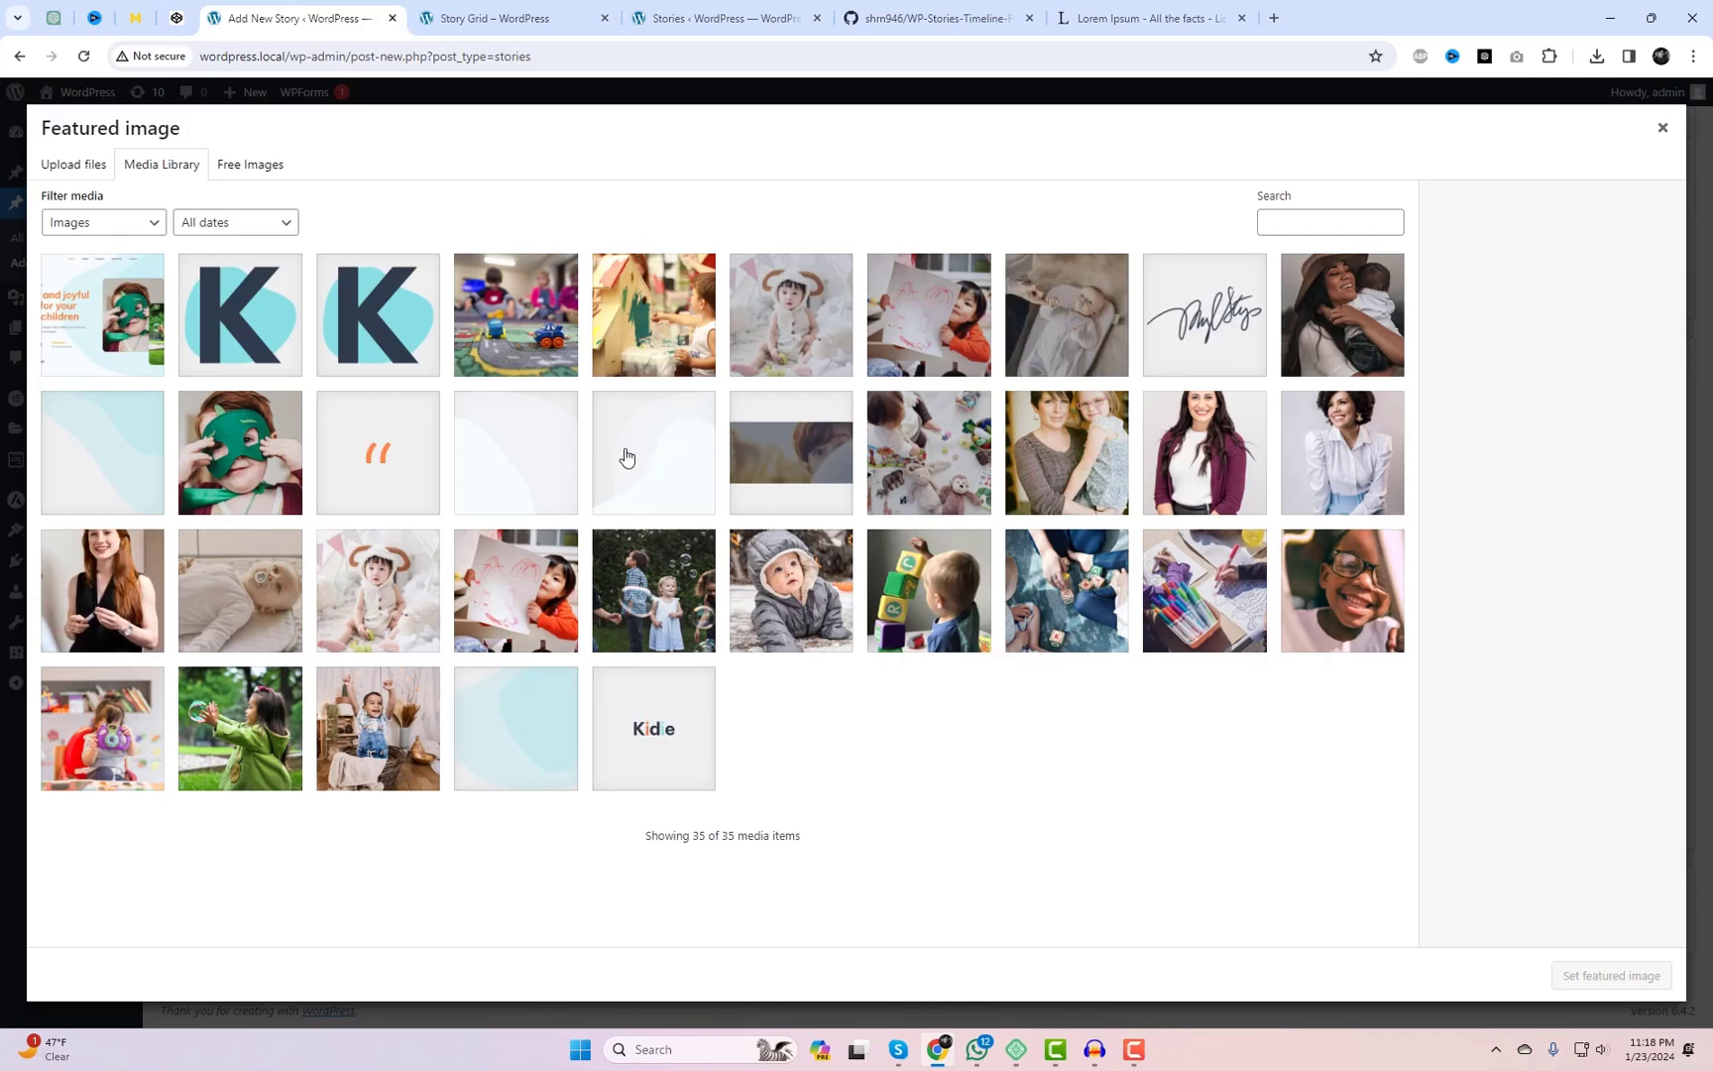
pyautogui.click(520, 620)
pyautogui.click(1626, 976)
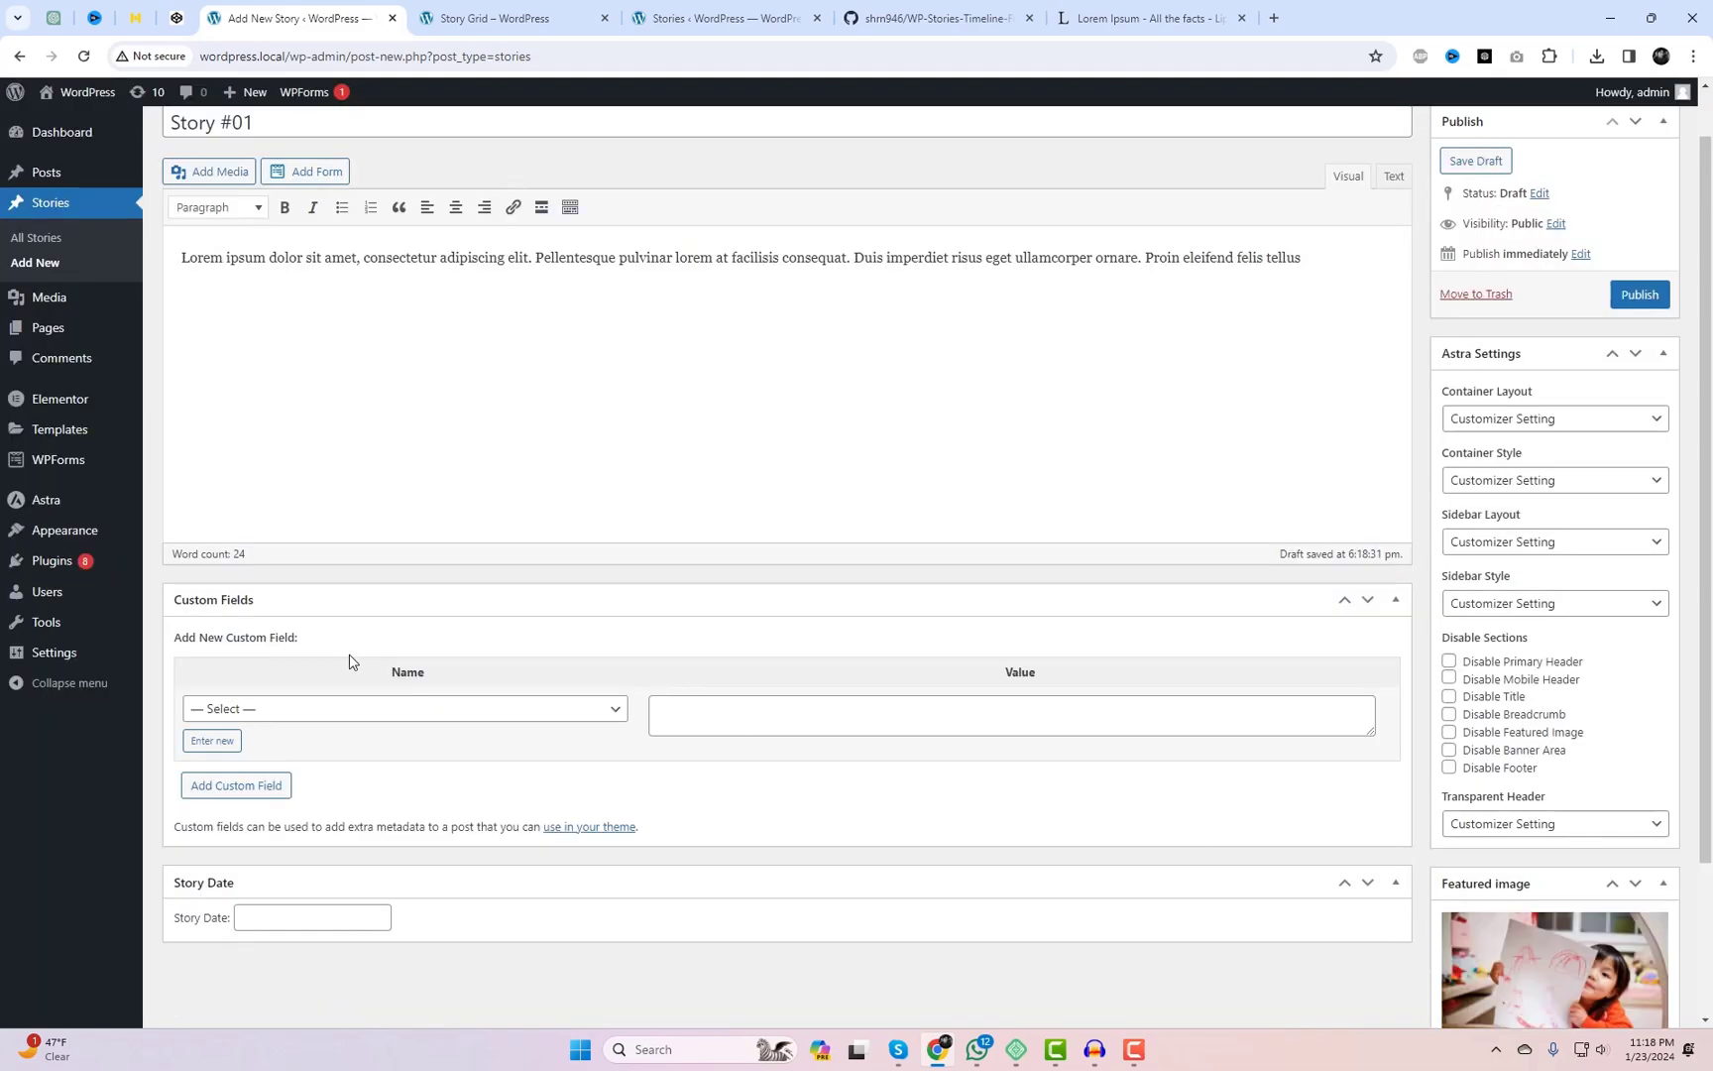
# Step: Set the Story Date to 24 Feb and publish Story #01
pyautogui.scroll(-2, 337, 734)
pyautogui.click(307, 739)
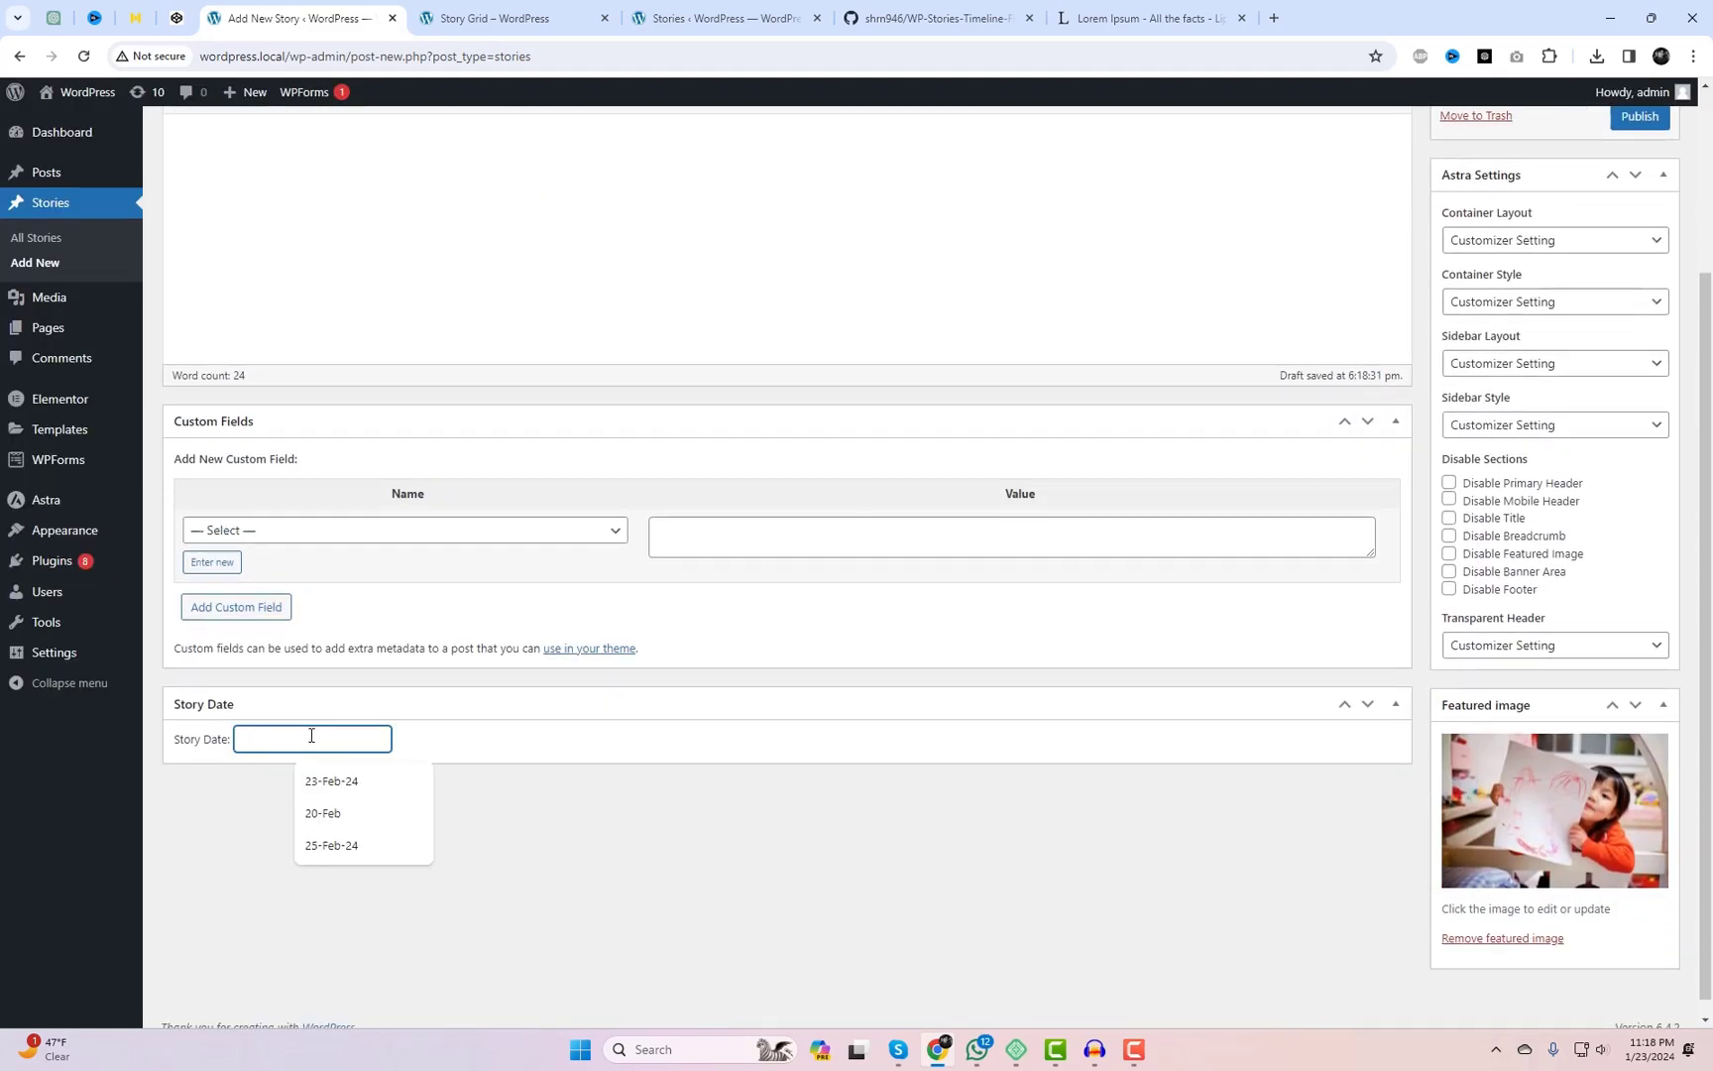
pyautogui.write('24 Feb')
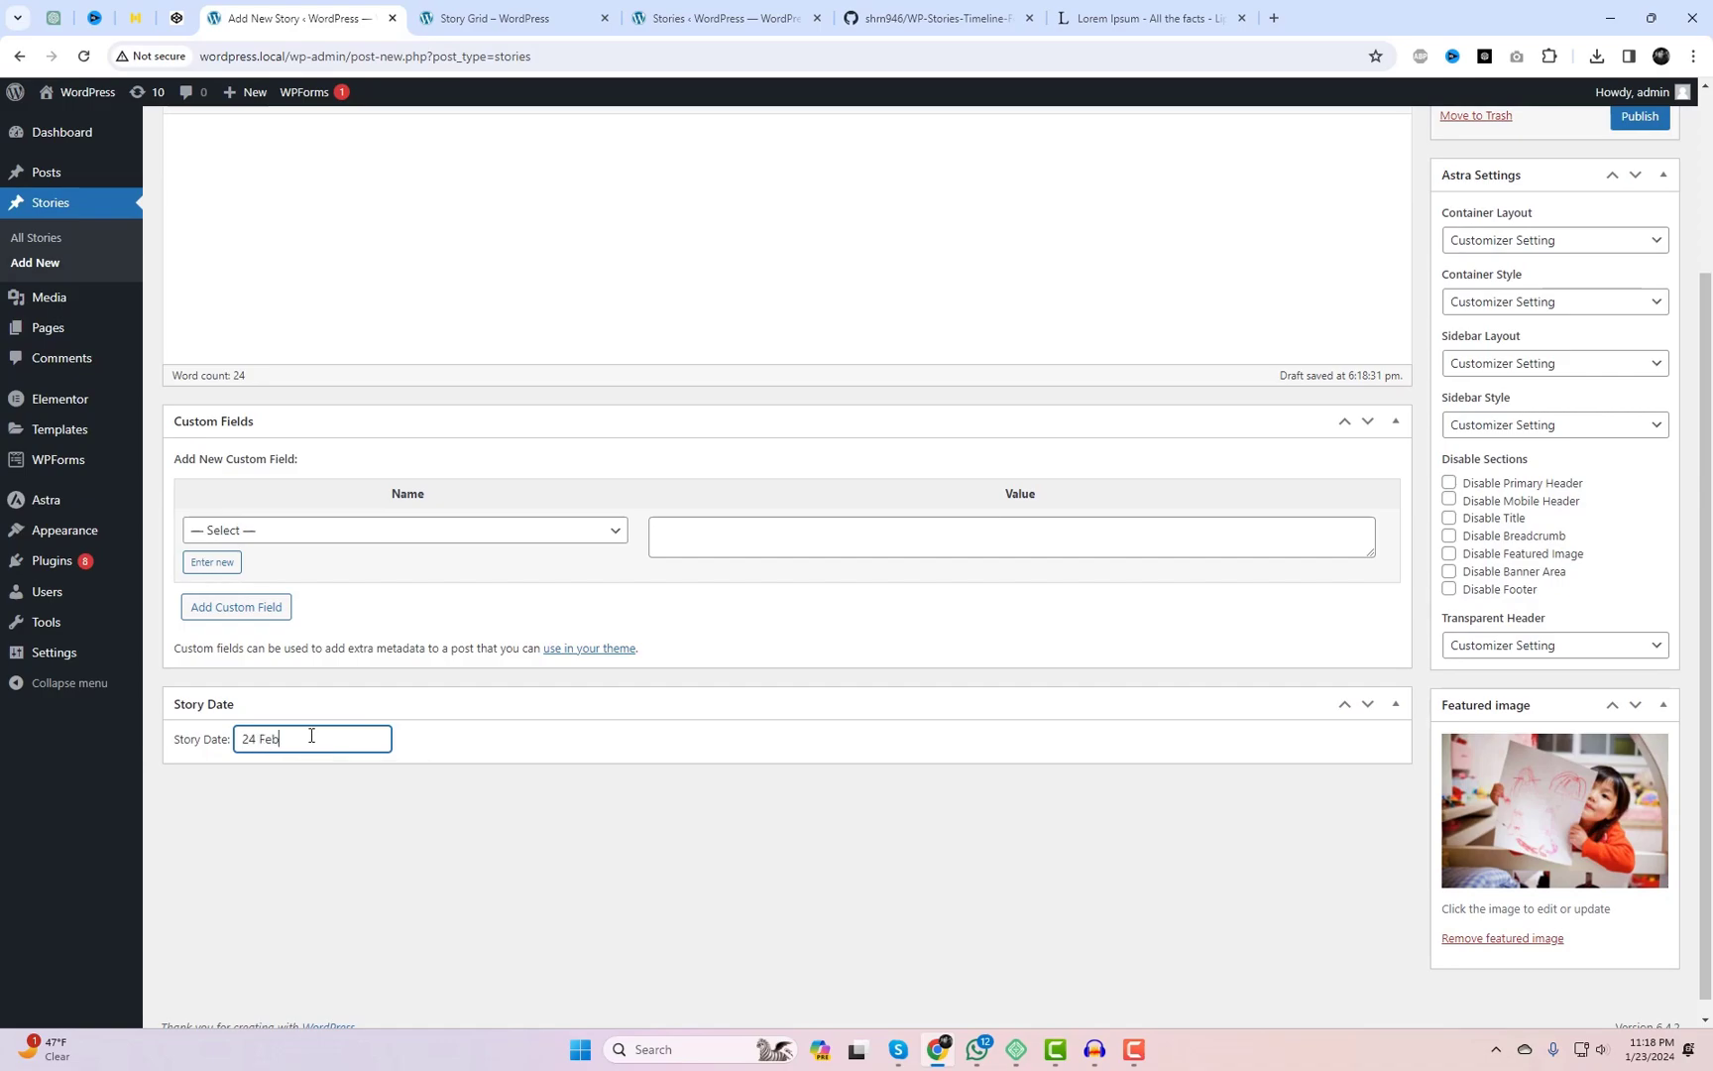
pyautogui.click(458, 833)
pyautogui.scroll(3, 898, 793)
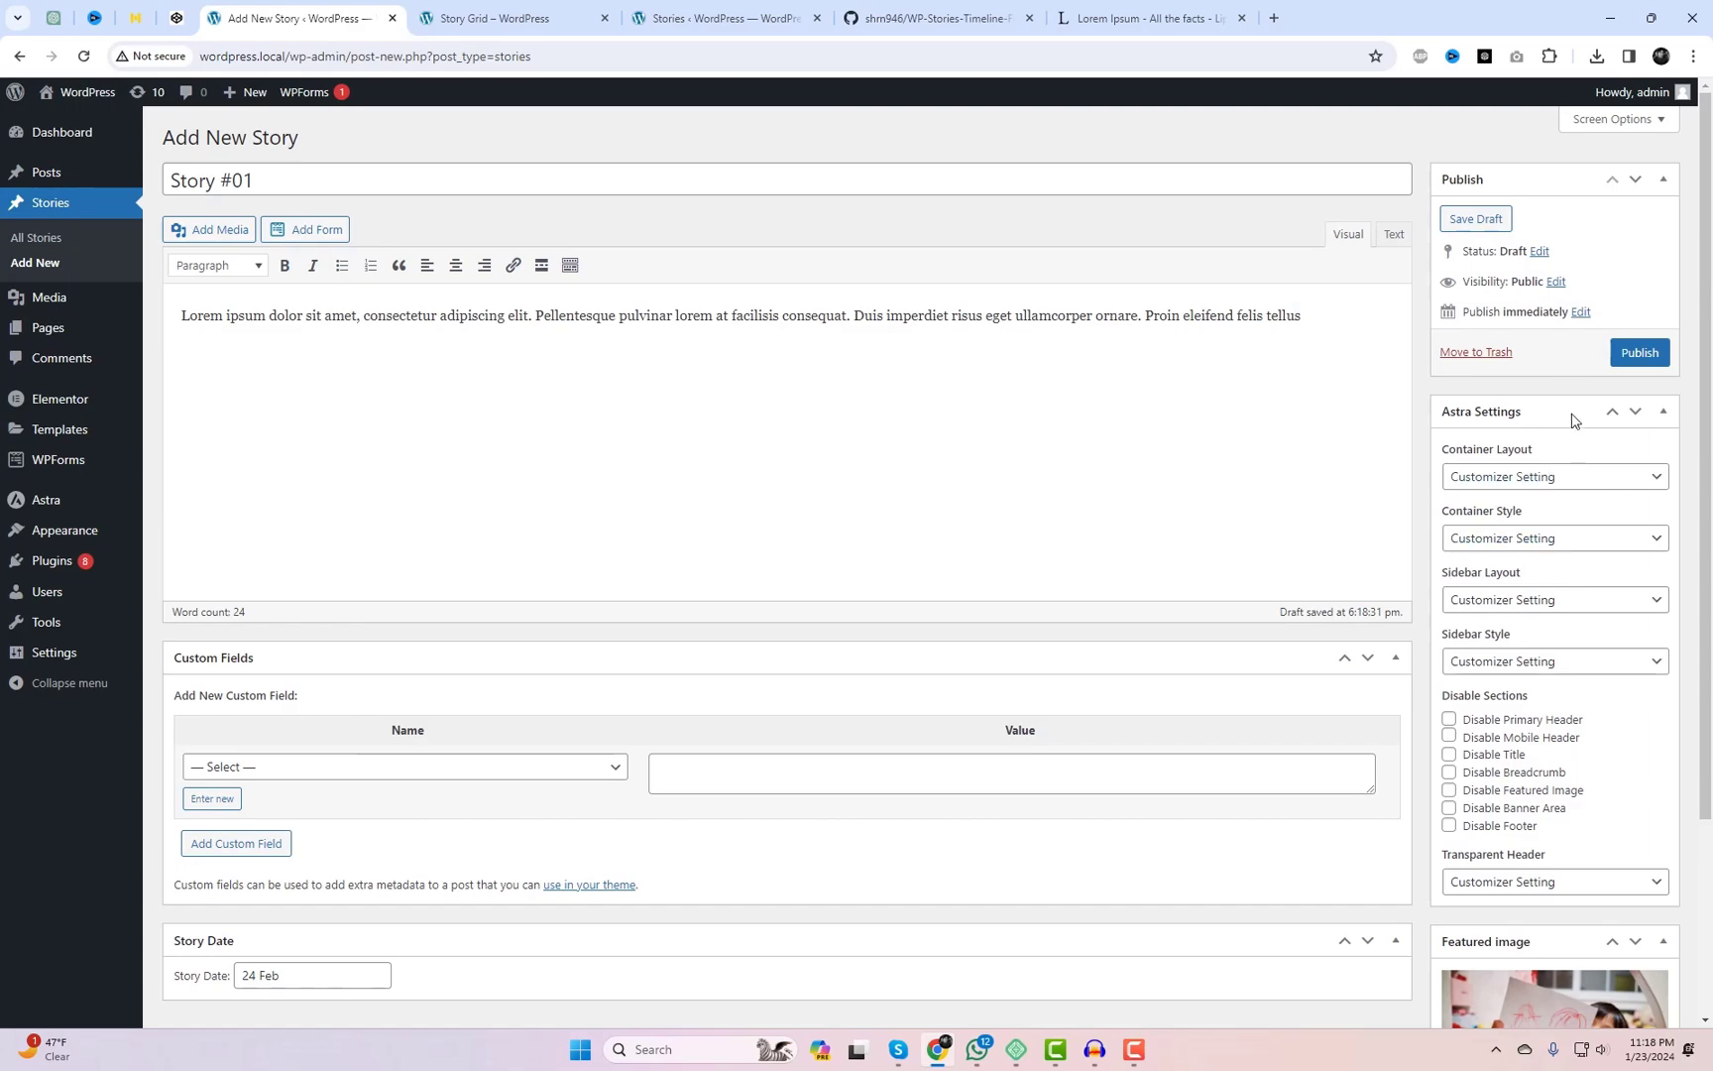
pyautogui.click(1639, 353)
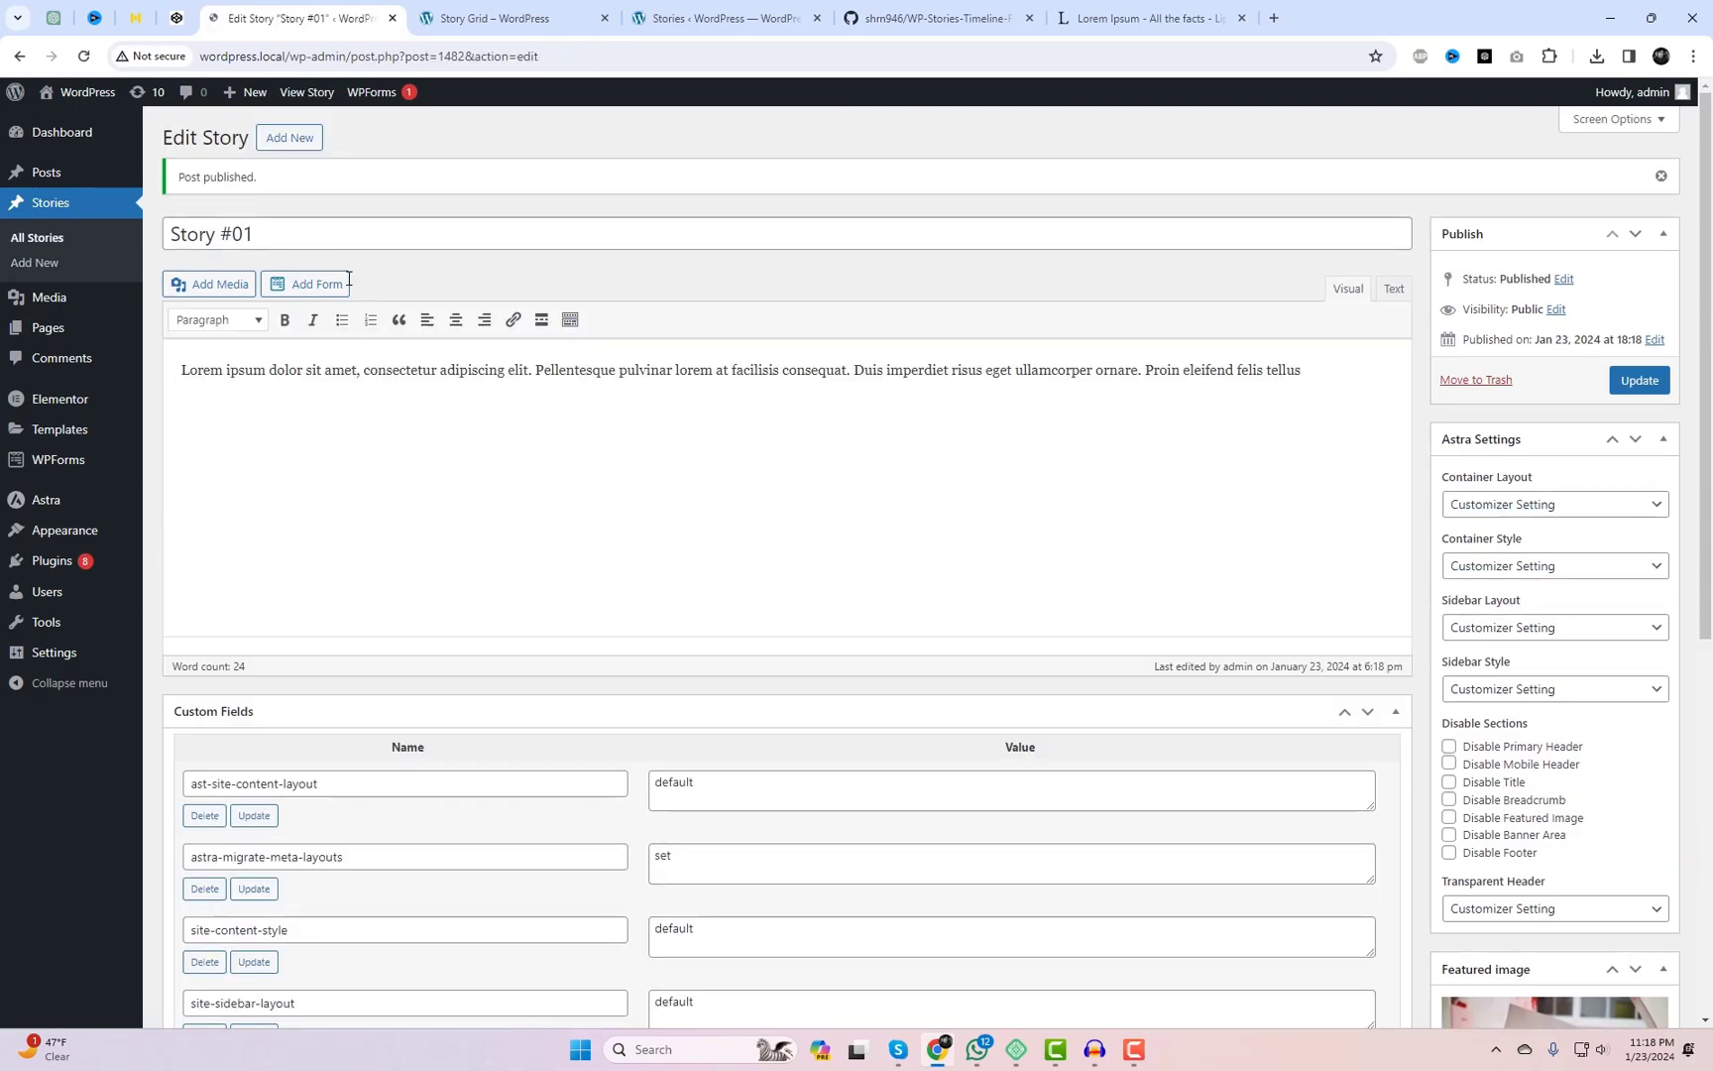
# Step: Title the new story 'Story #02', paste the Lorem ipsum body and set Story Date to Feb 26
pyautogui.write('Story')
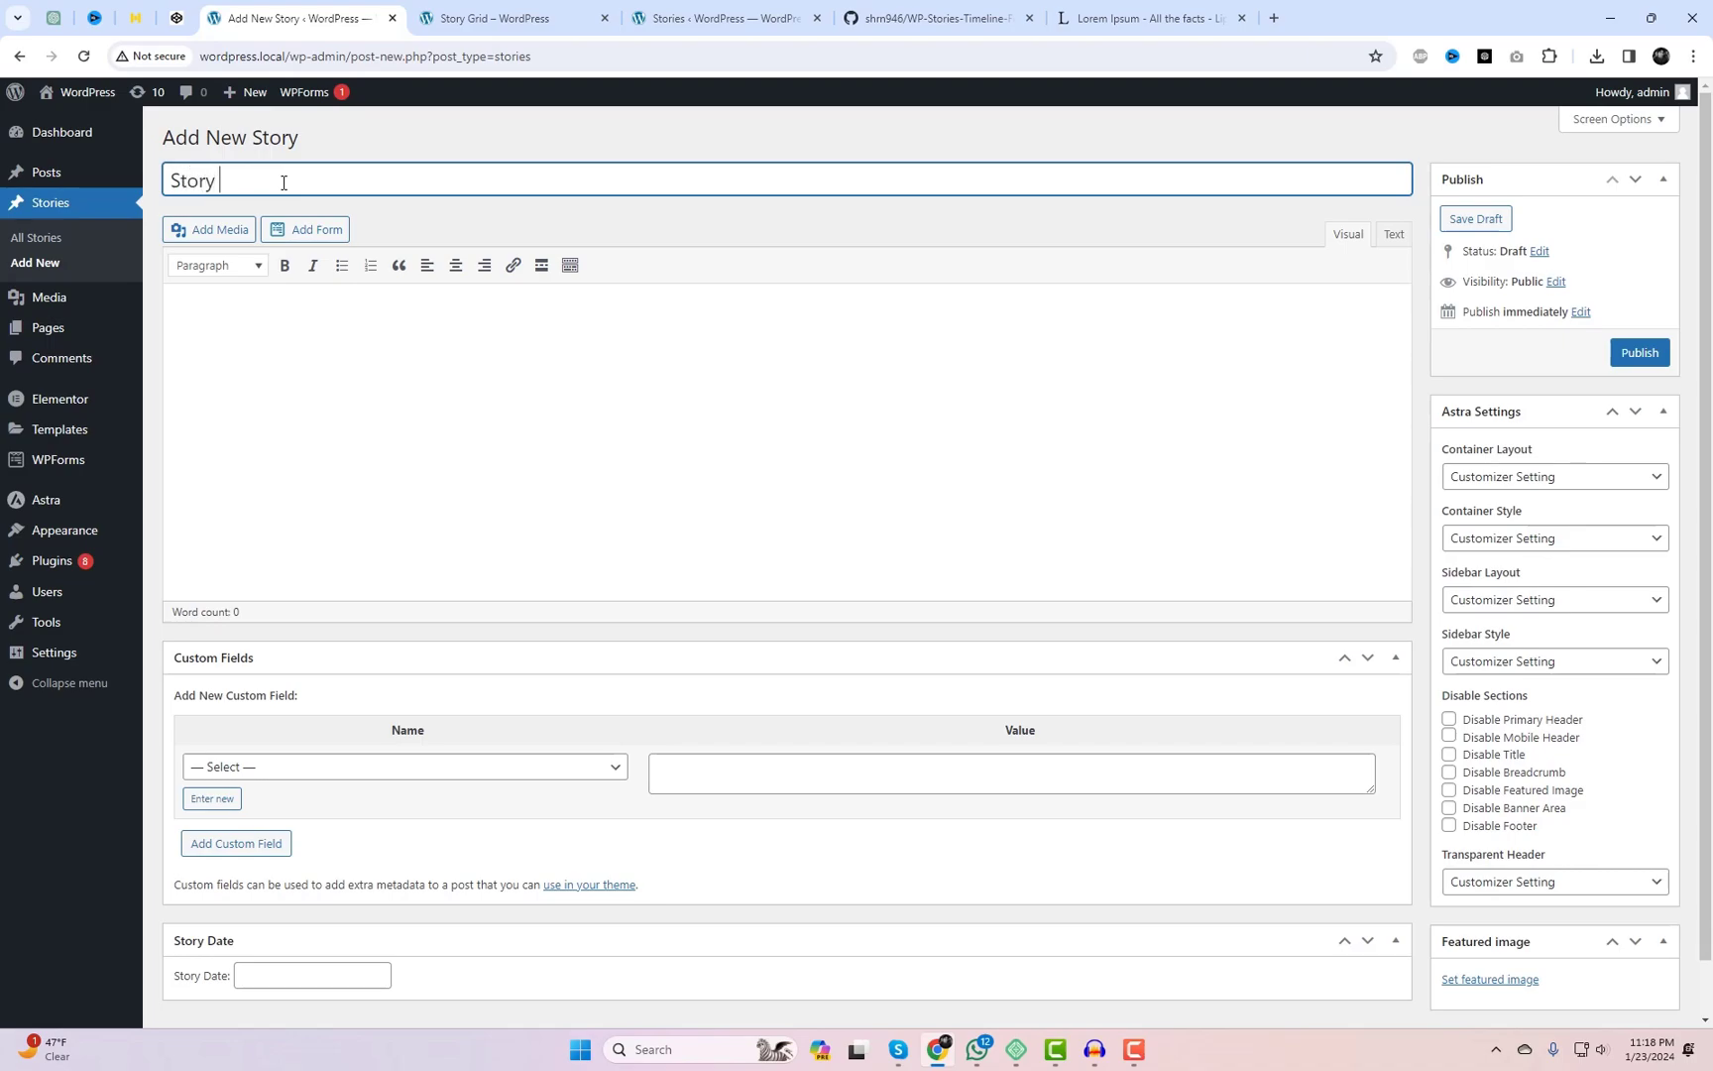
pyautogui.click(485, 421)
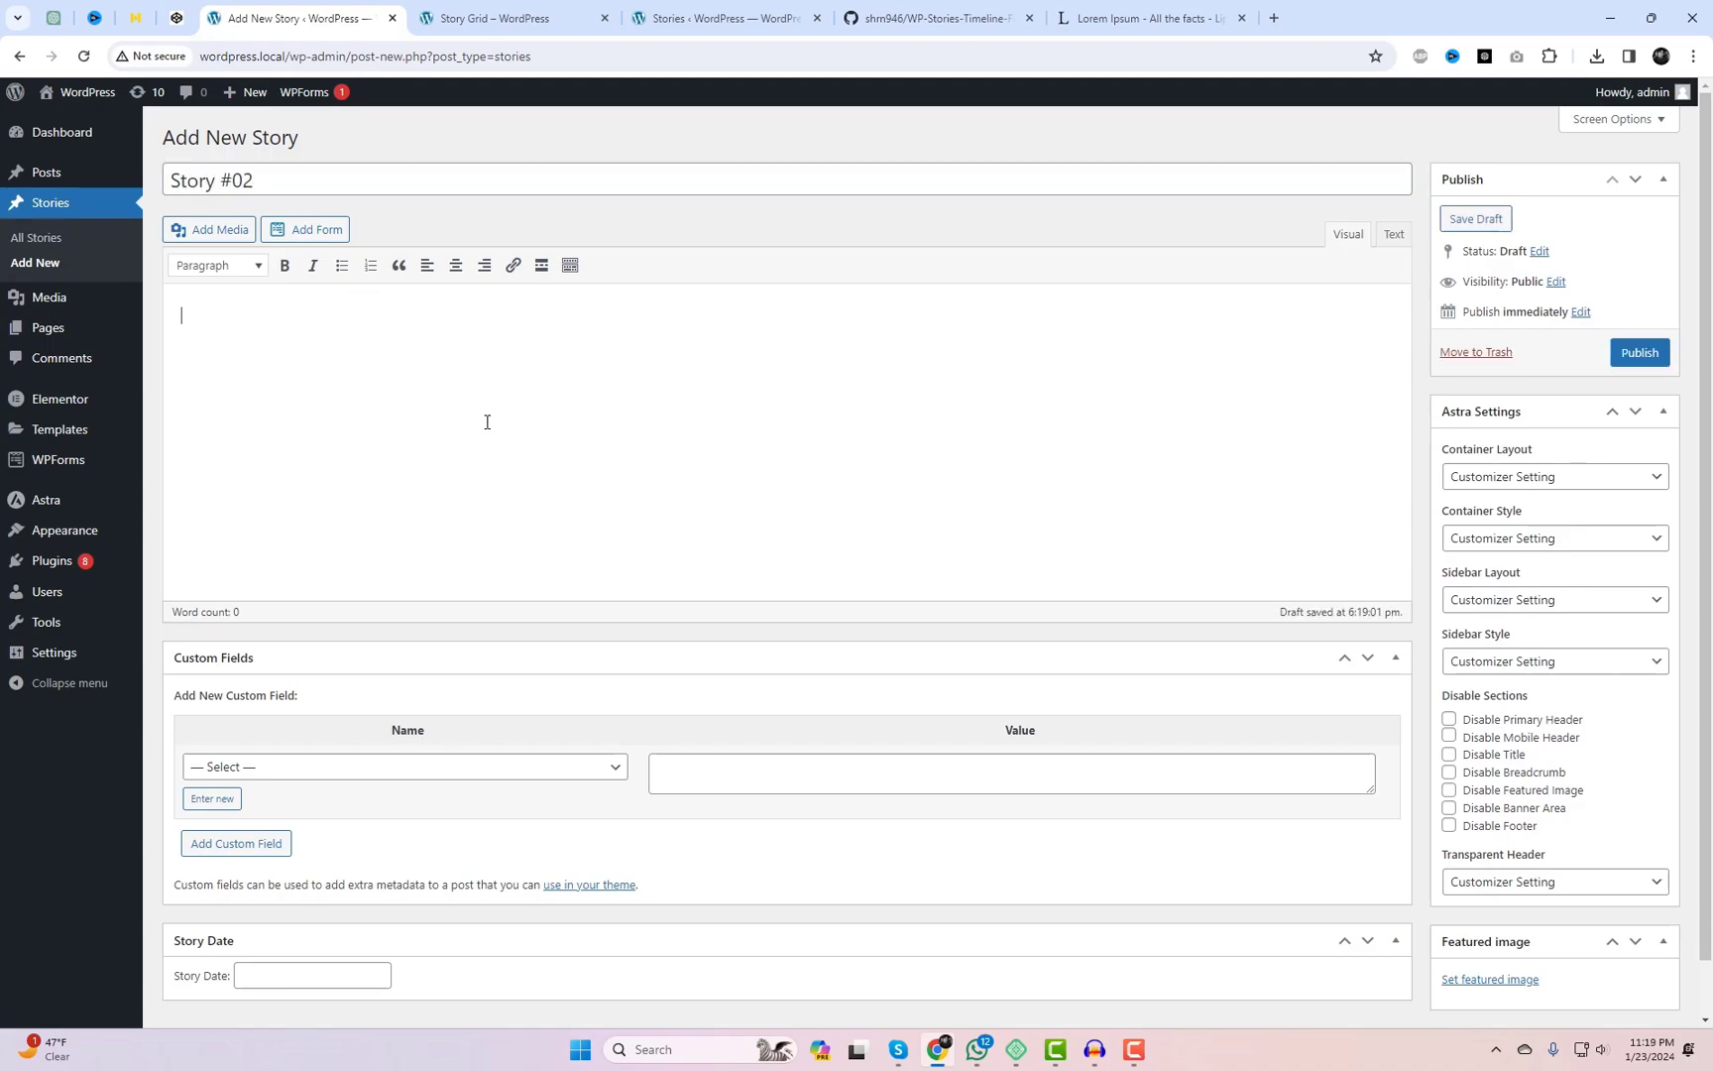
pyautogui.hotkey('ctrl', 'v')
pyautogui.scroll(-1, 488, 467)
pyautogui.click(313, 918)
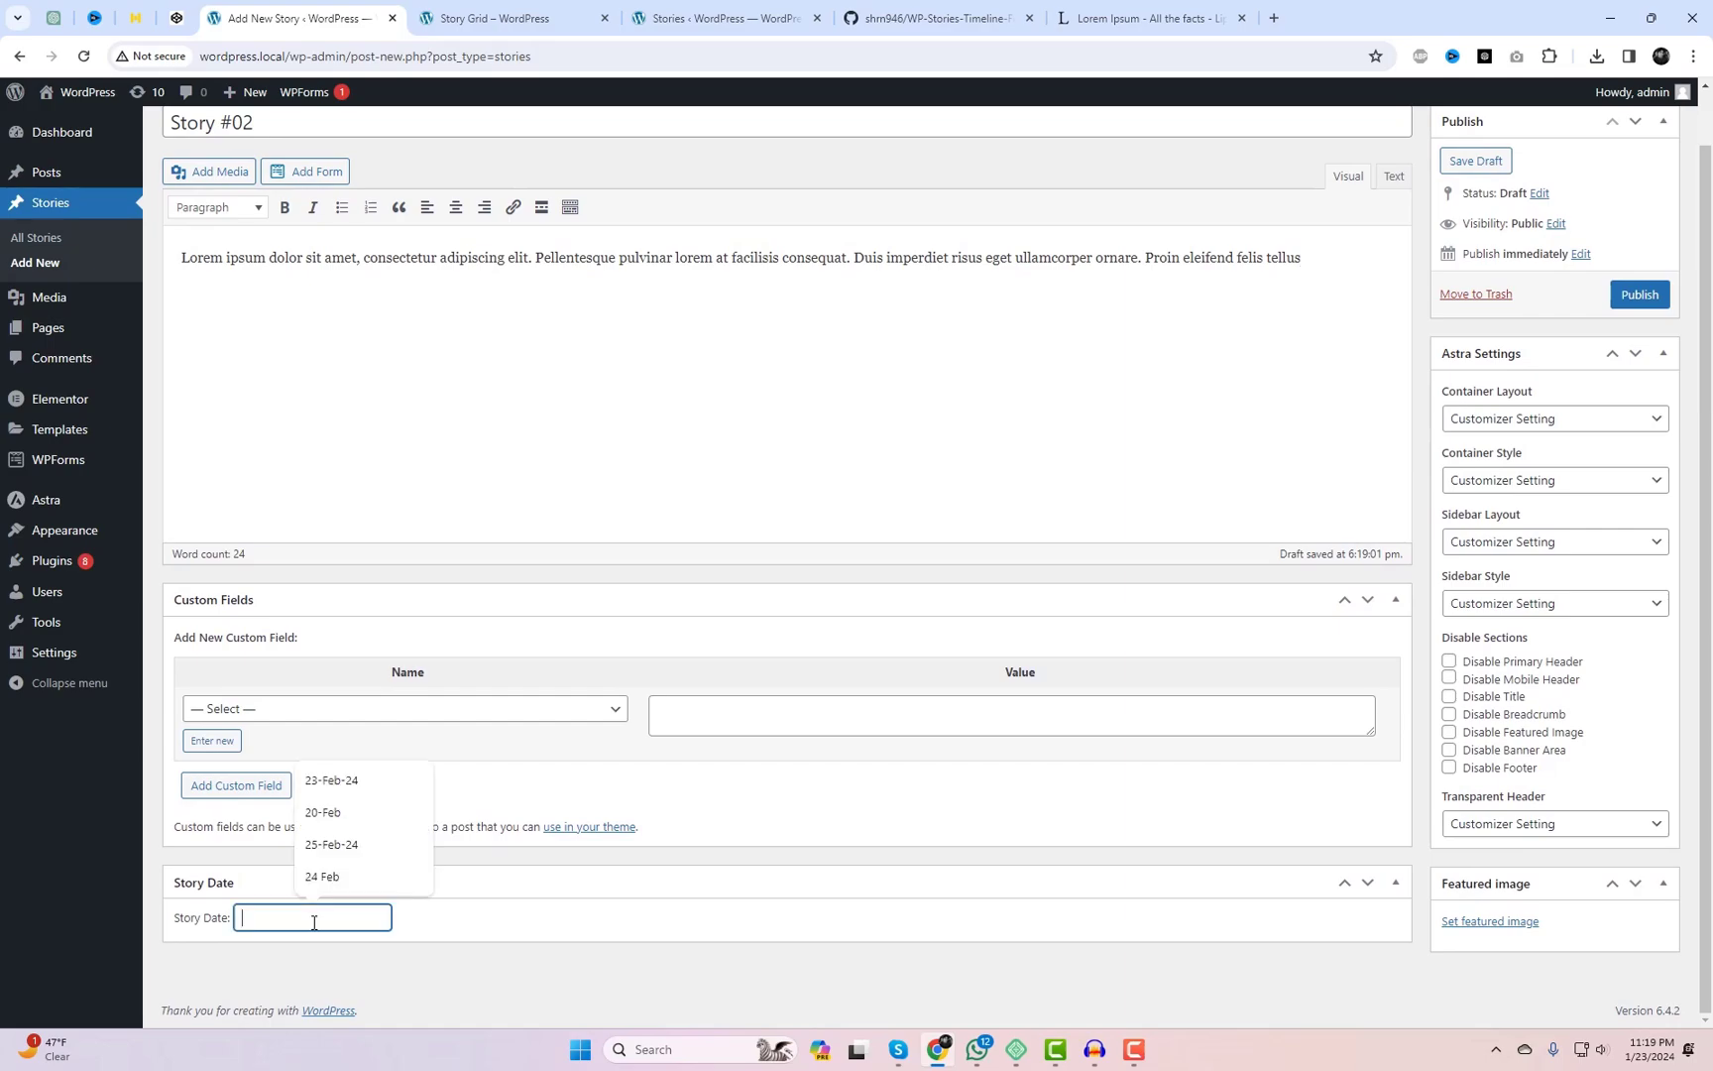
pyautogui.write('Feb 26')
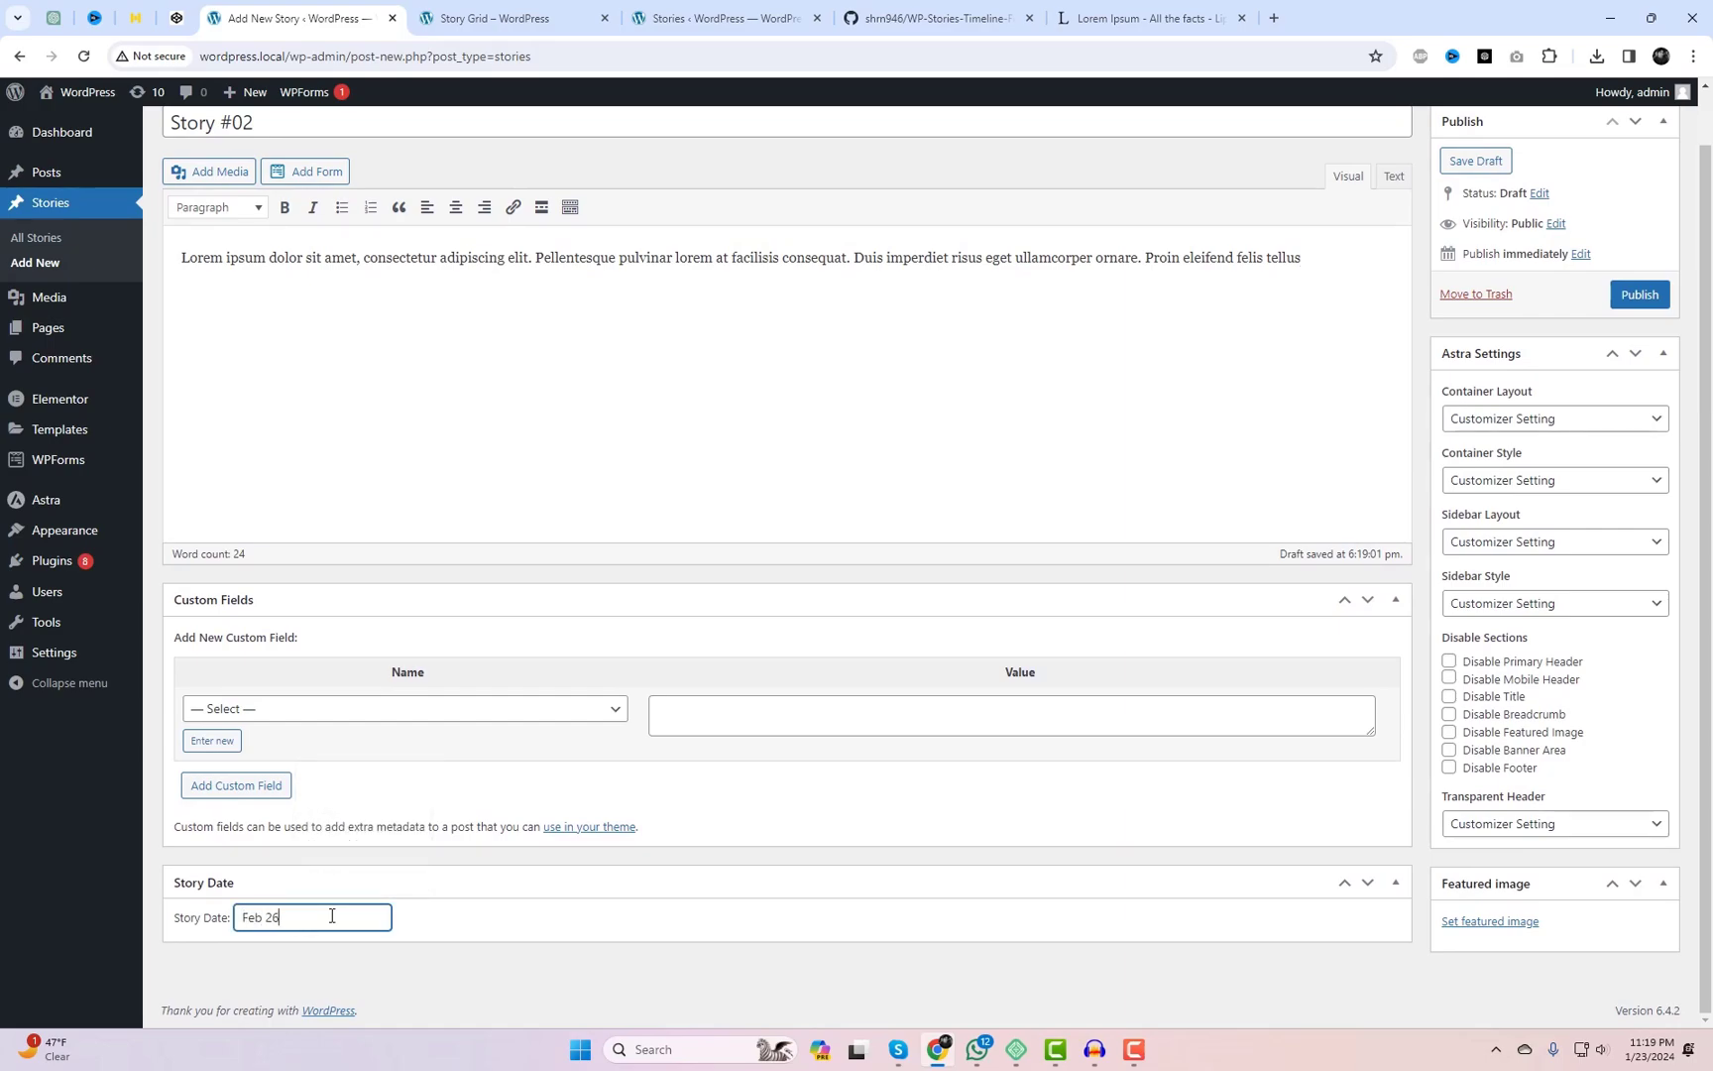
pyautogui.click(560, 952)
# Step: Make the bubbles photo the featured image and publish Story #02
pyautogui.click(1495, 924)
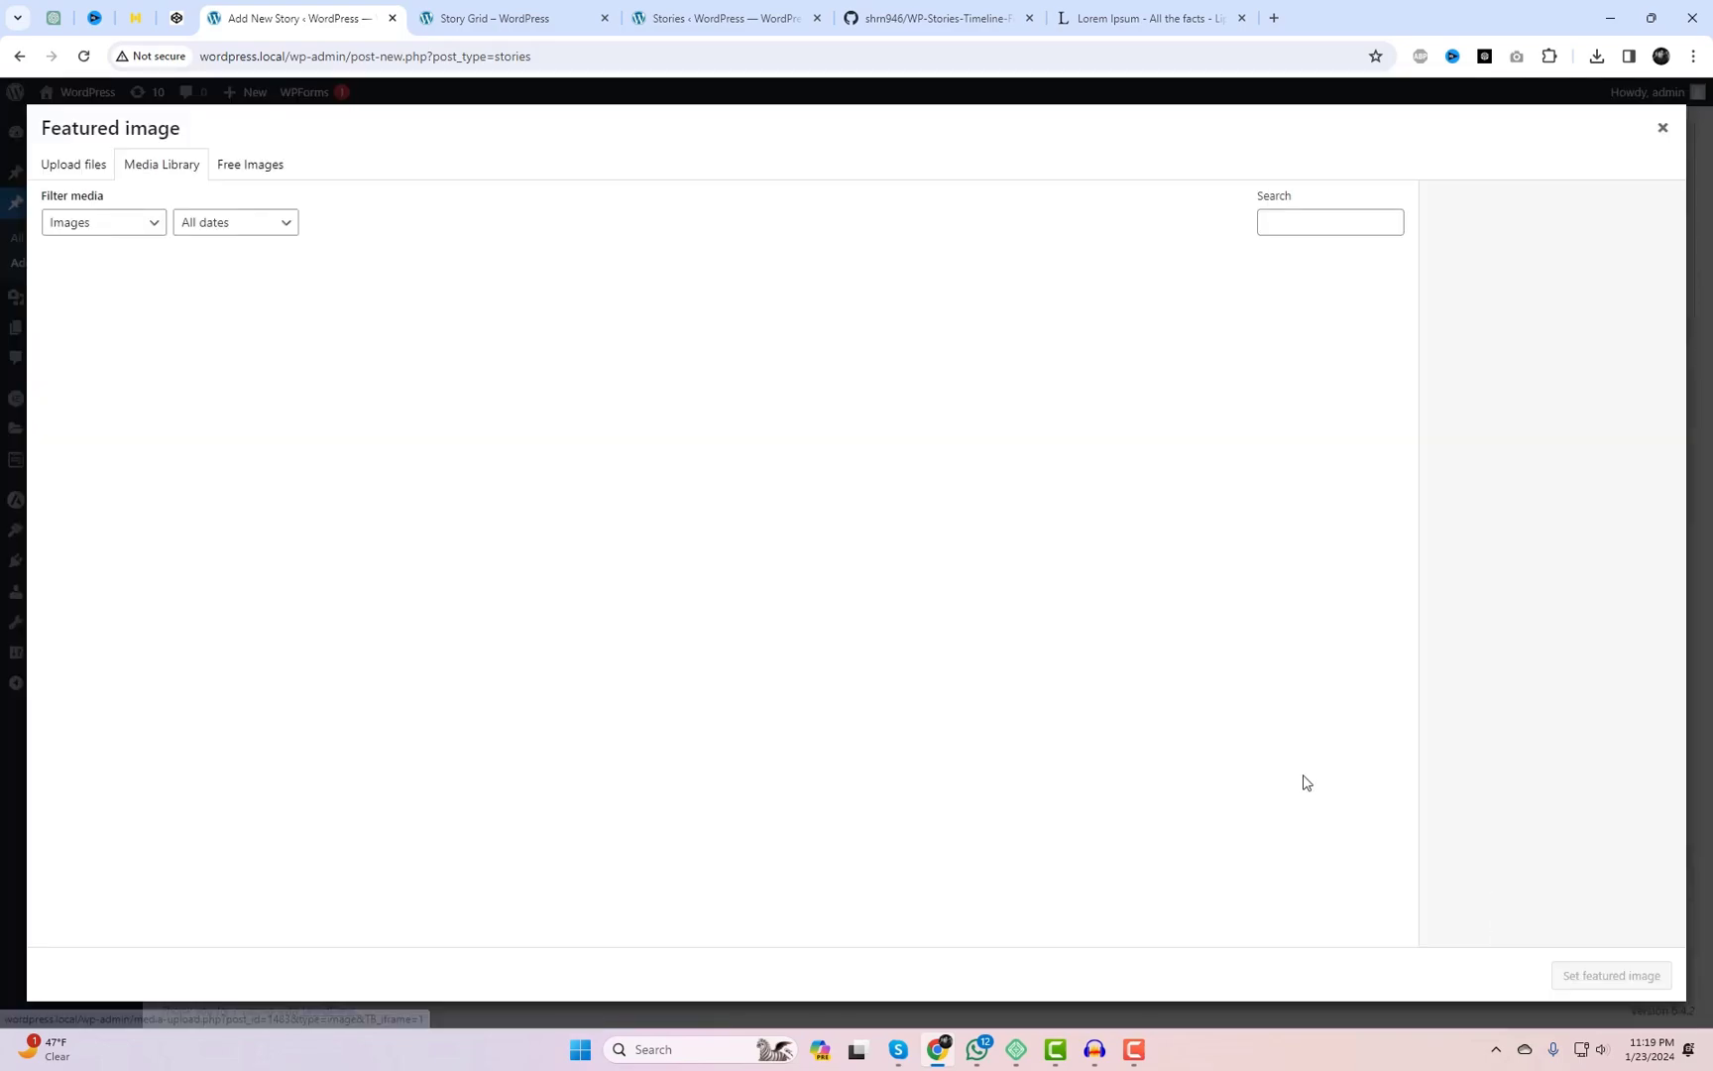
pyautogui.click(663, 608)
pyautogui.click(1616, 970)
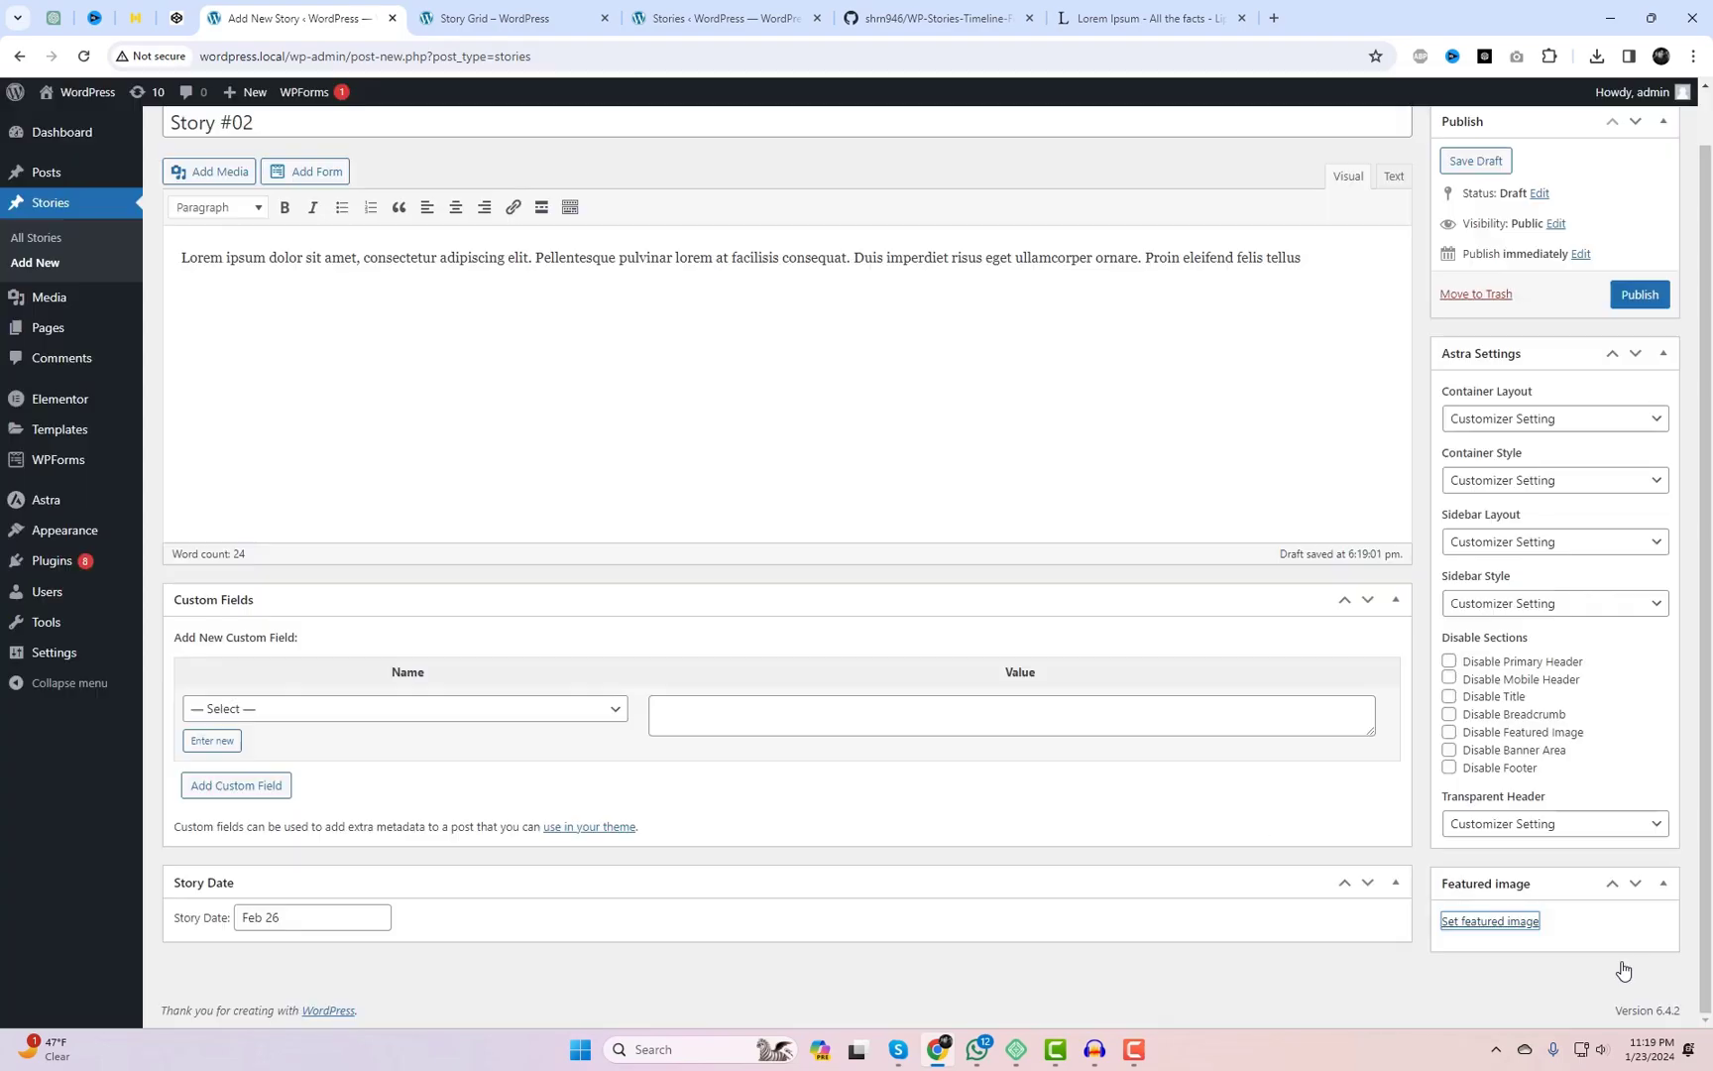
pyautogui.click(1638, 294)
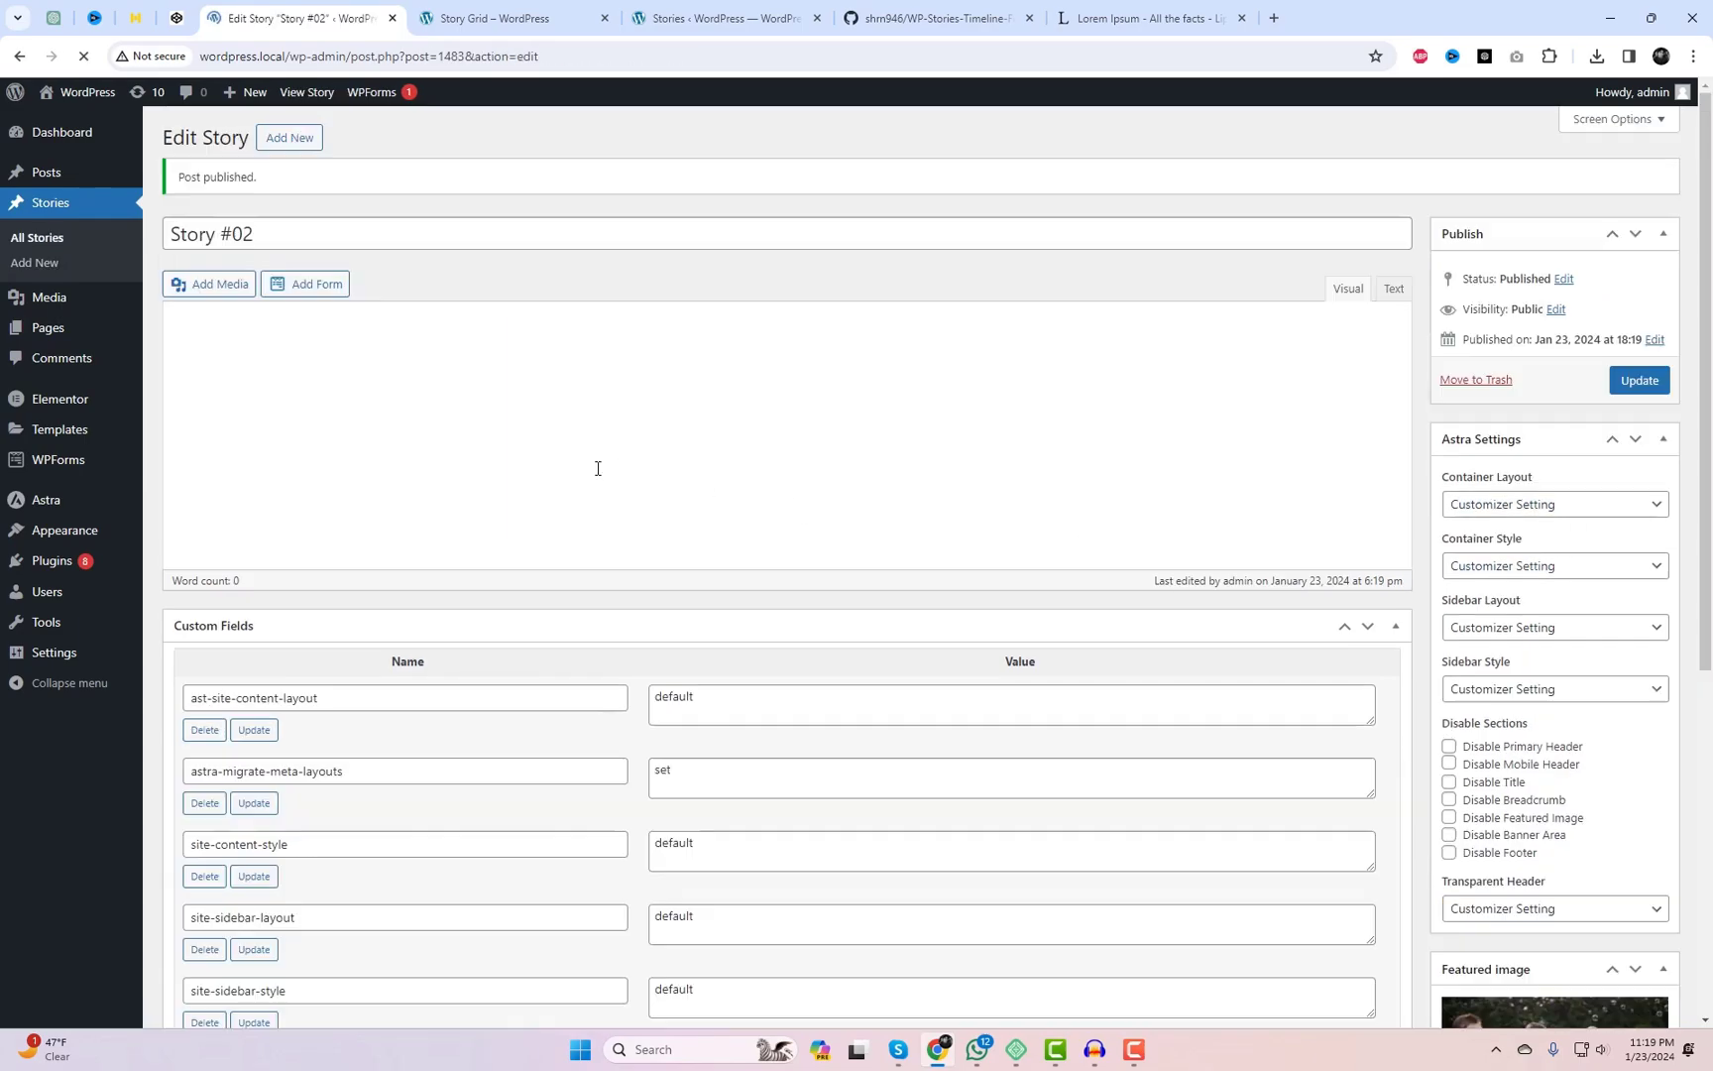
# Step: Start a new story titled 'Story Title #03' and paste the Lorem ipsum paragraph as its body
pyautogui.click(290, 137)
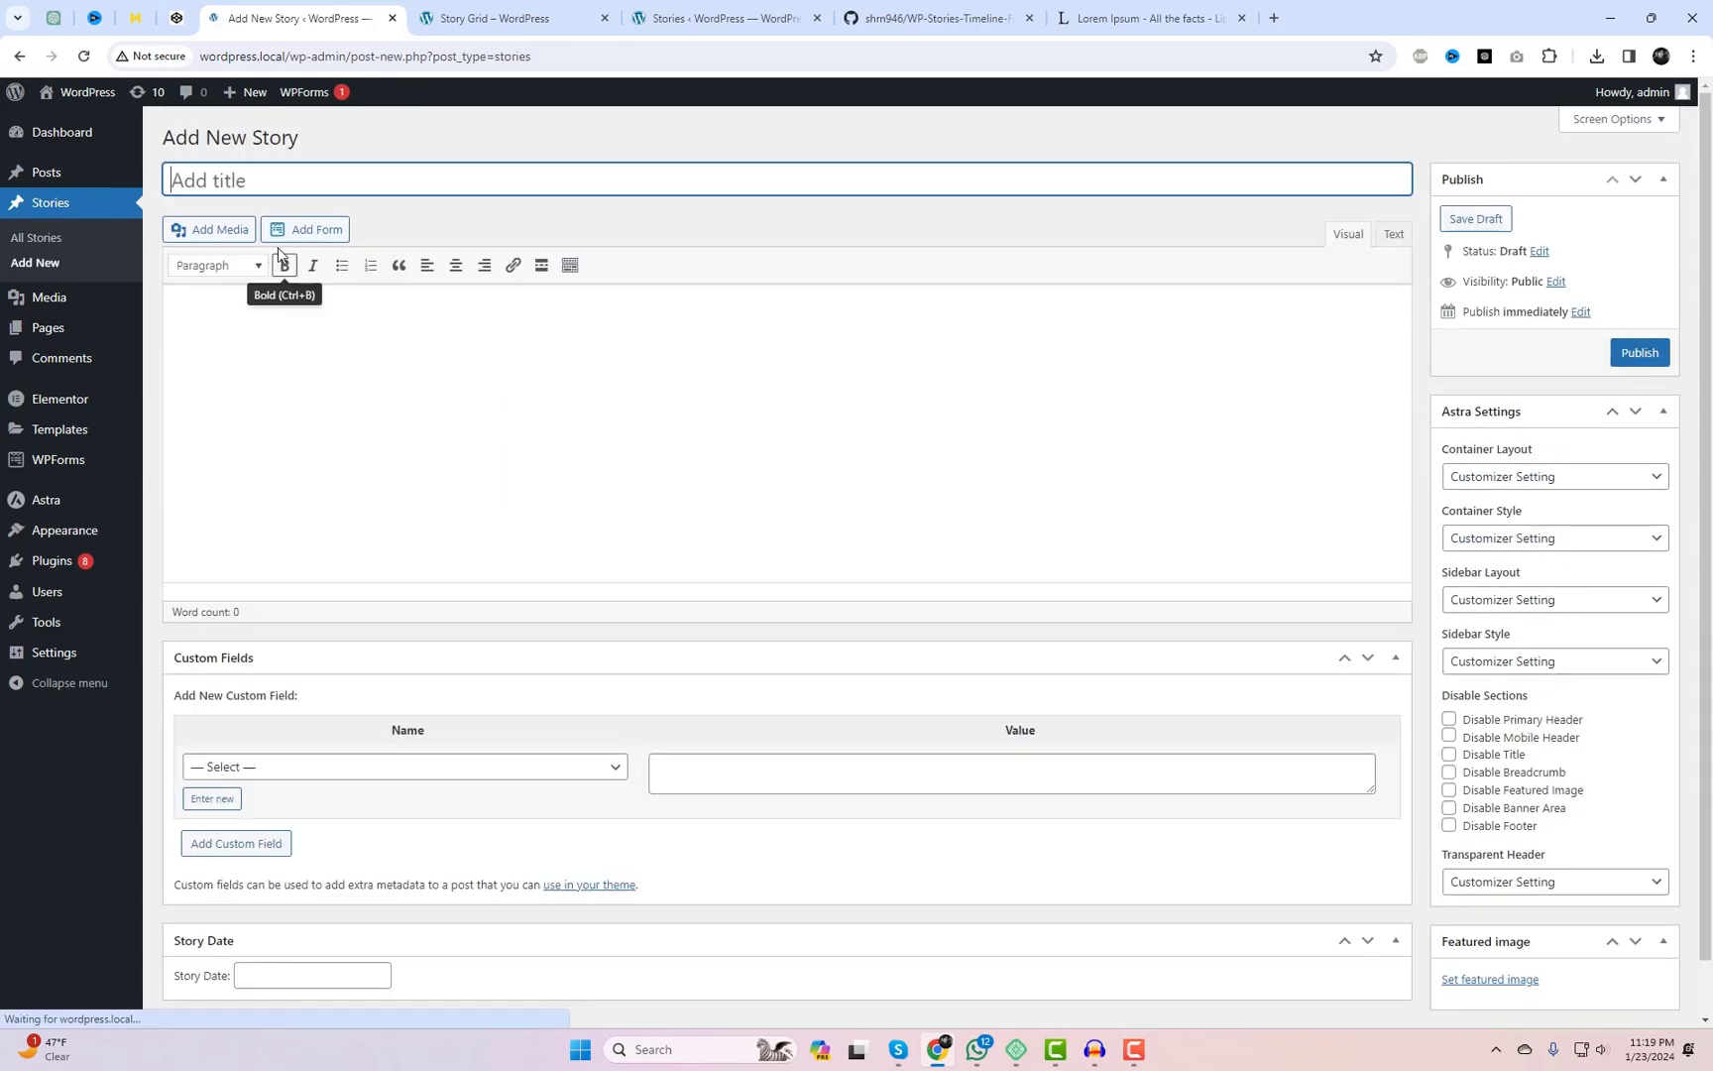
pyautogui.write('St')
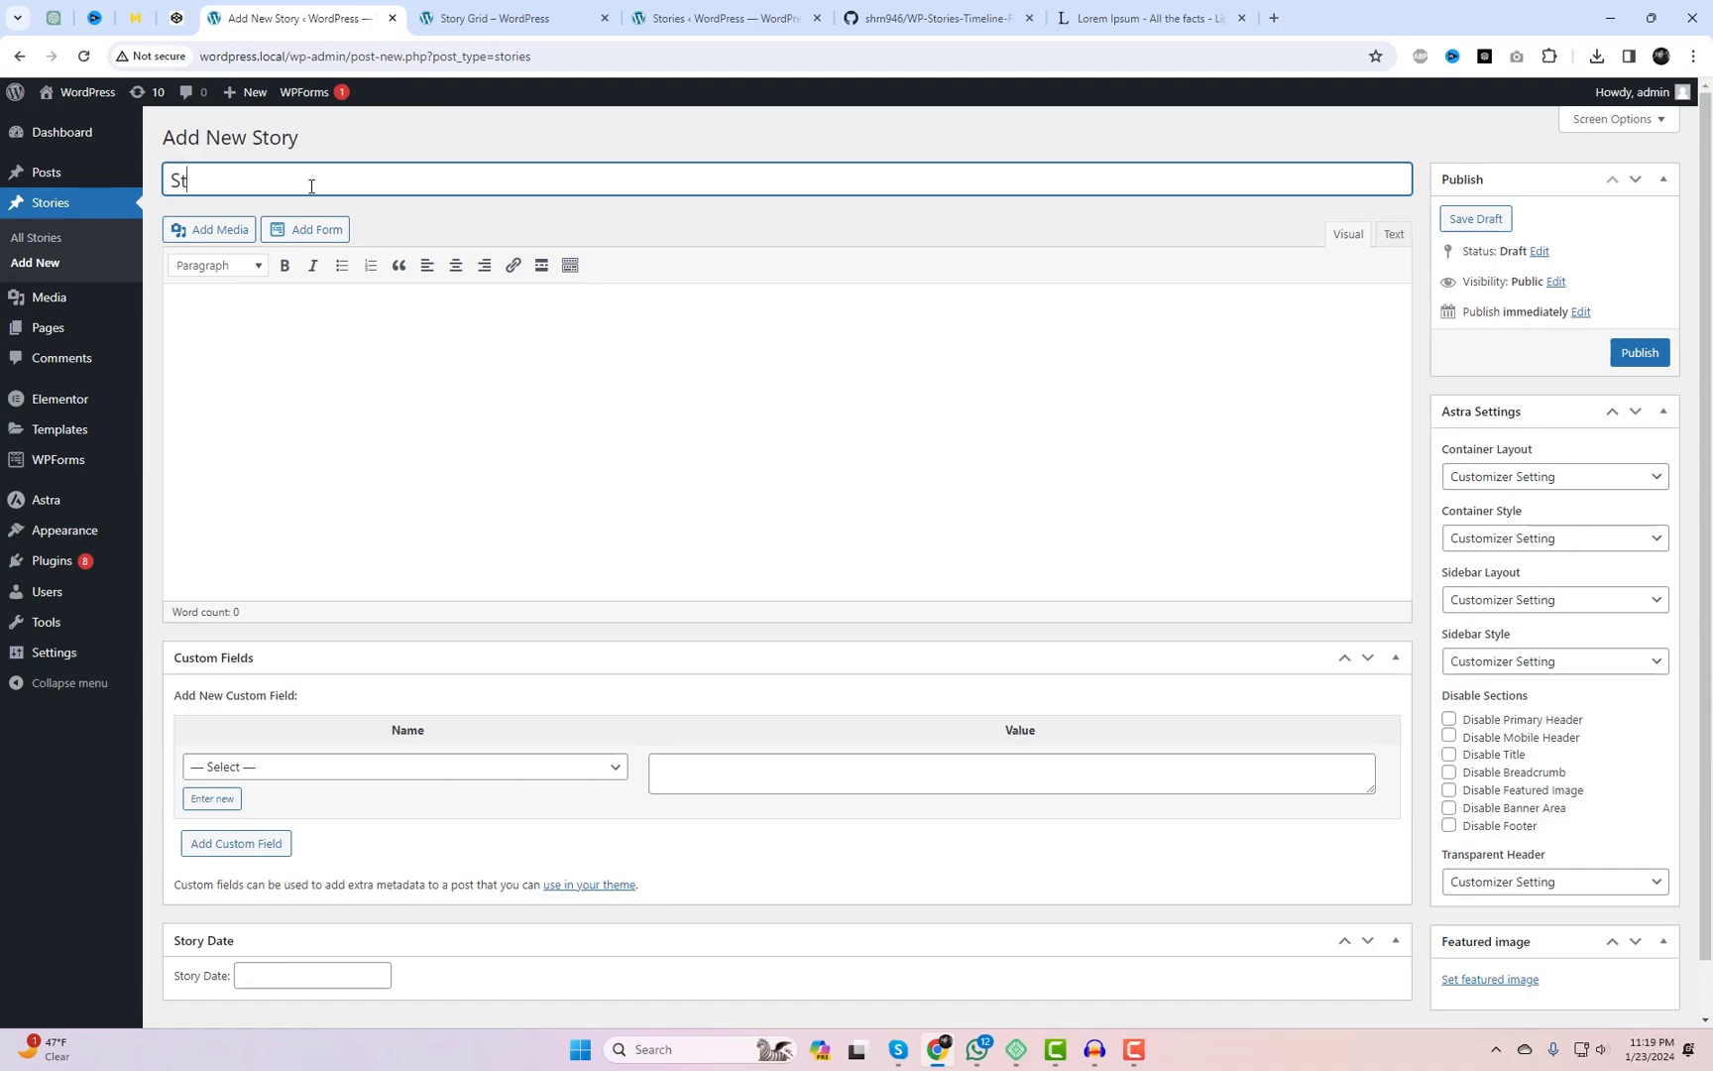
pyautogui.write('ory T')
pyautogui.click(387, 379)
pyautogui.write('Lorem ipsum dolor sit amet, consectetur adipiscing elit. Pellentesque pulvinar lorem at facilisis consequat. Duis imperdiet risus eget ullamcorper ornare. Proin eleifend felis tellus')
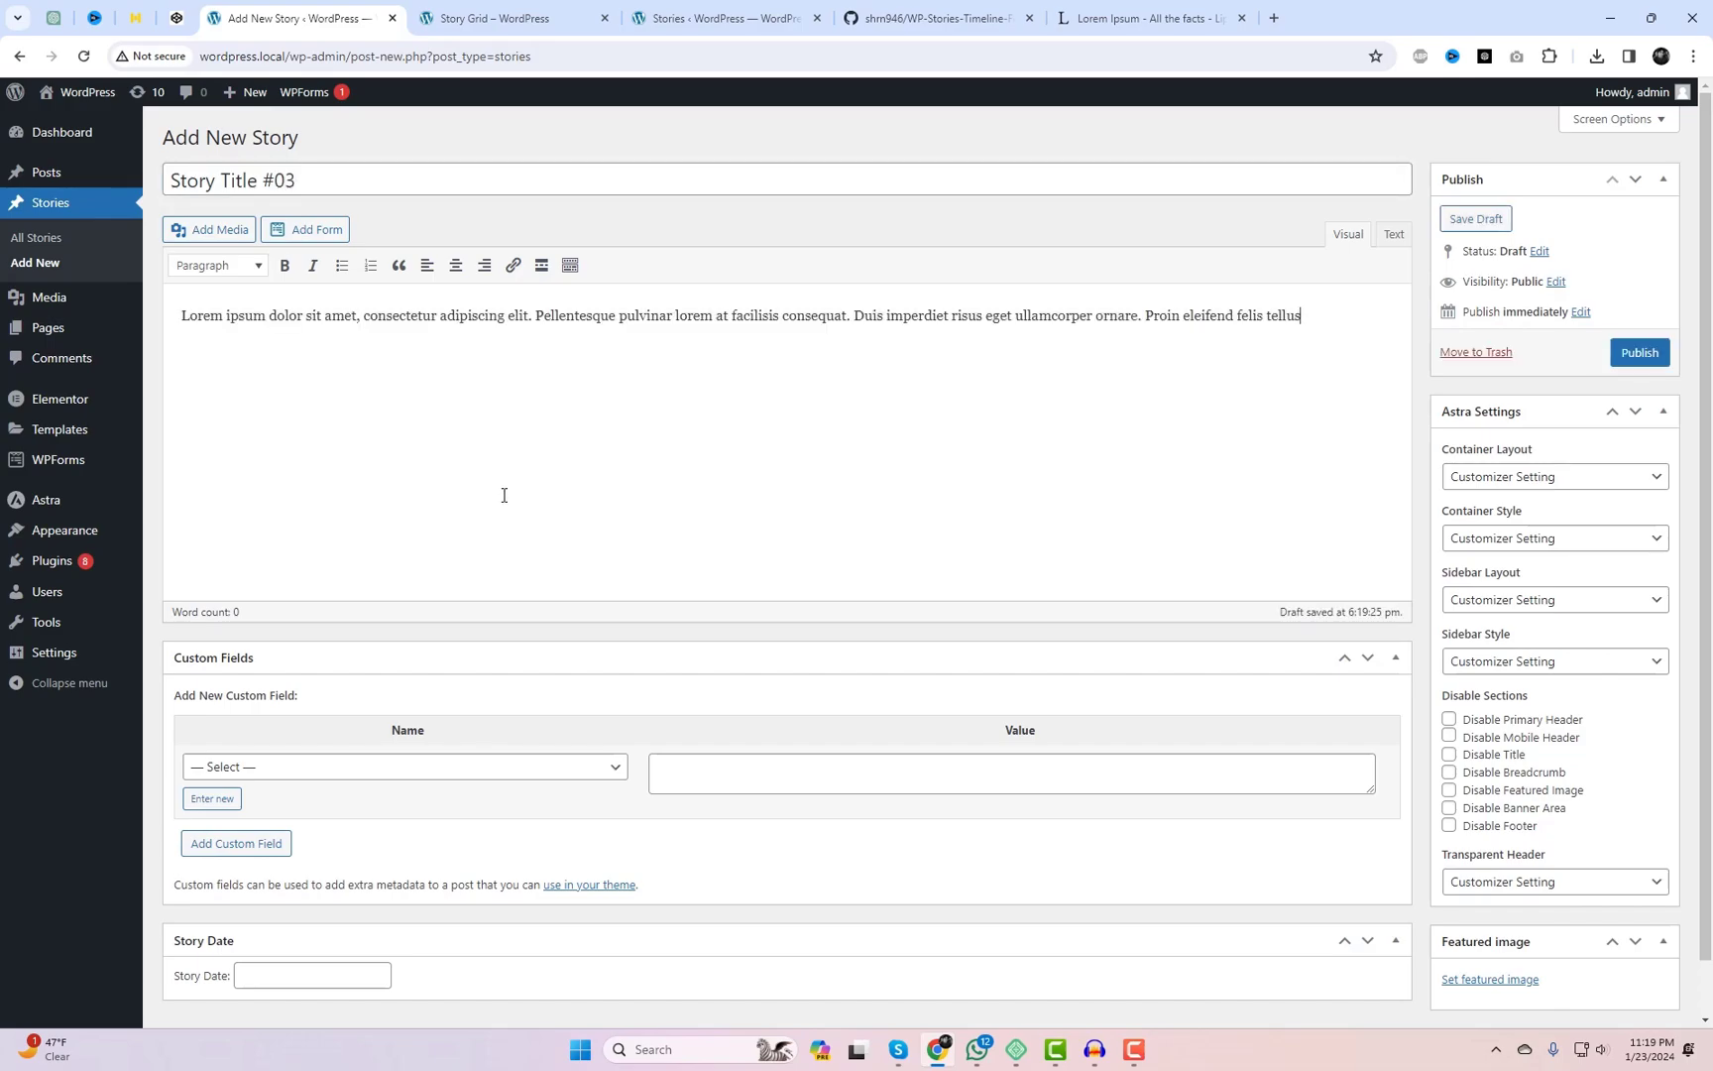
# Step: Set the Story Date to Feb 21, correcting the initially entered Feb 29
pyautogui.scroll(-1, 501, 493)
pyautogui.click(351, 914)
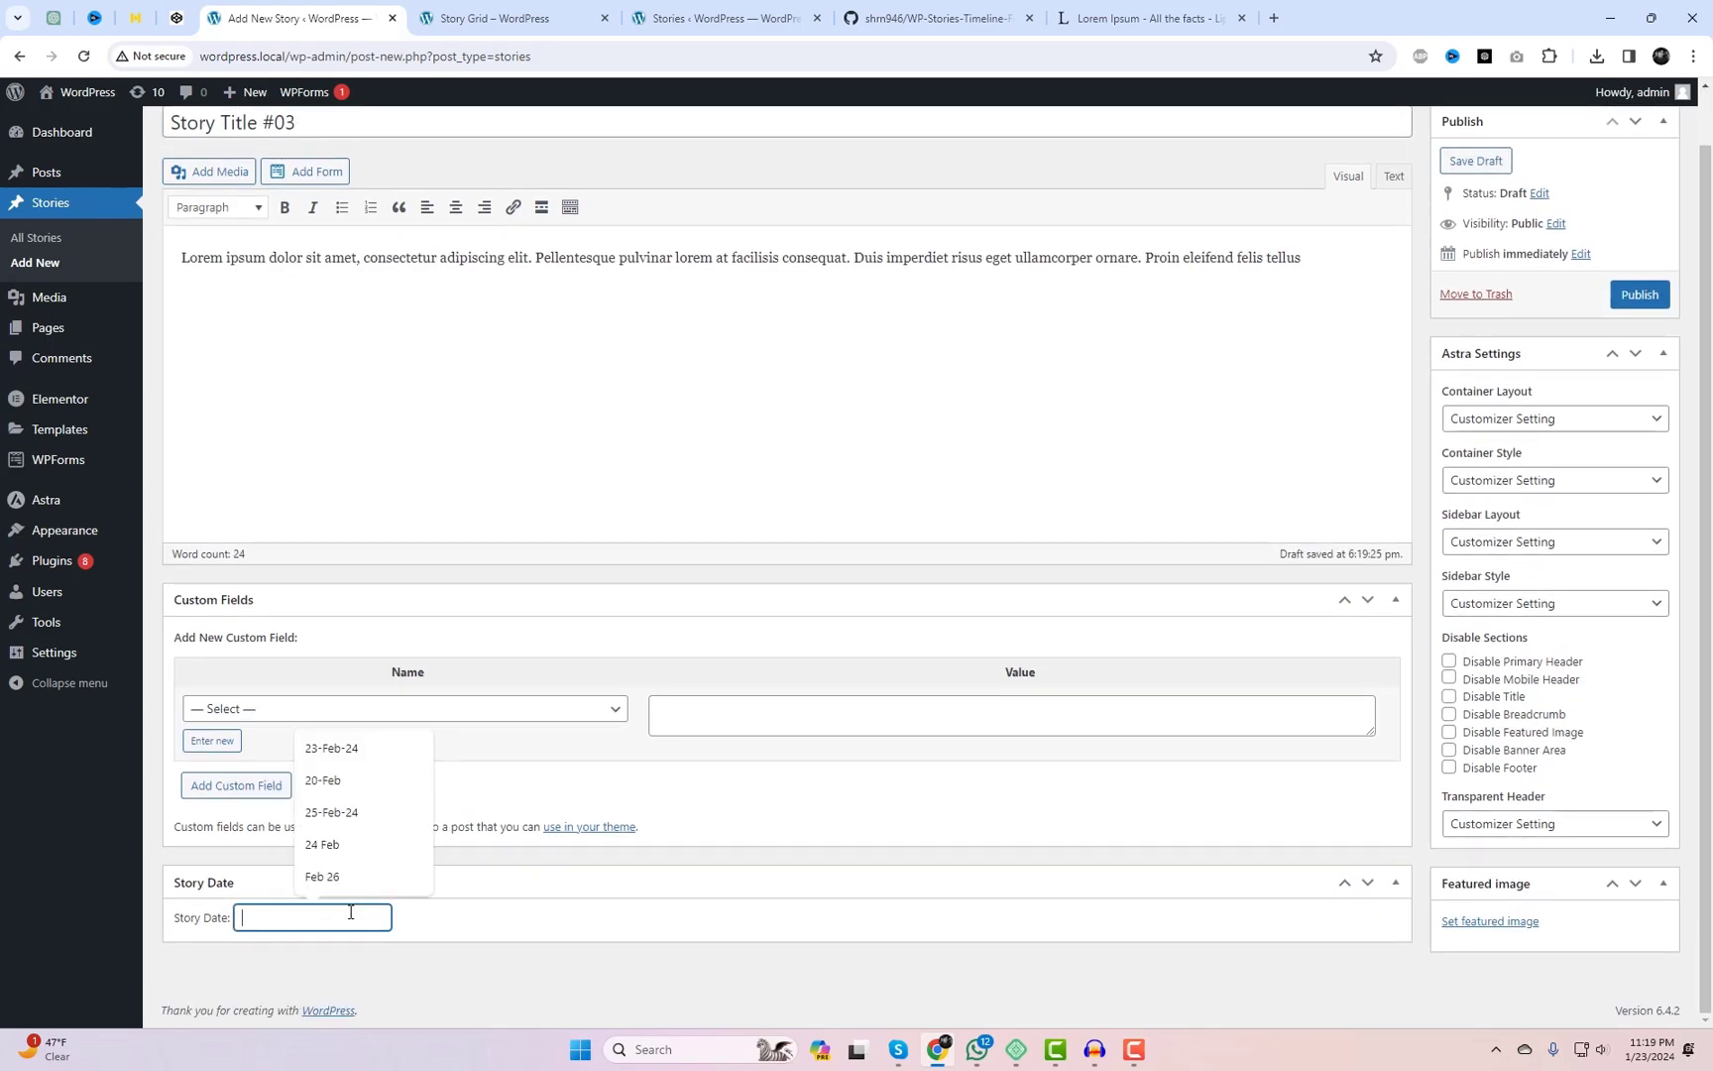
pyautogui.write('Feb')
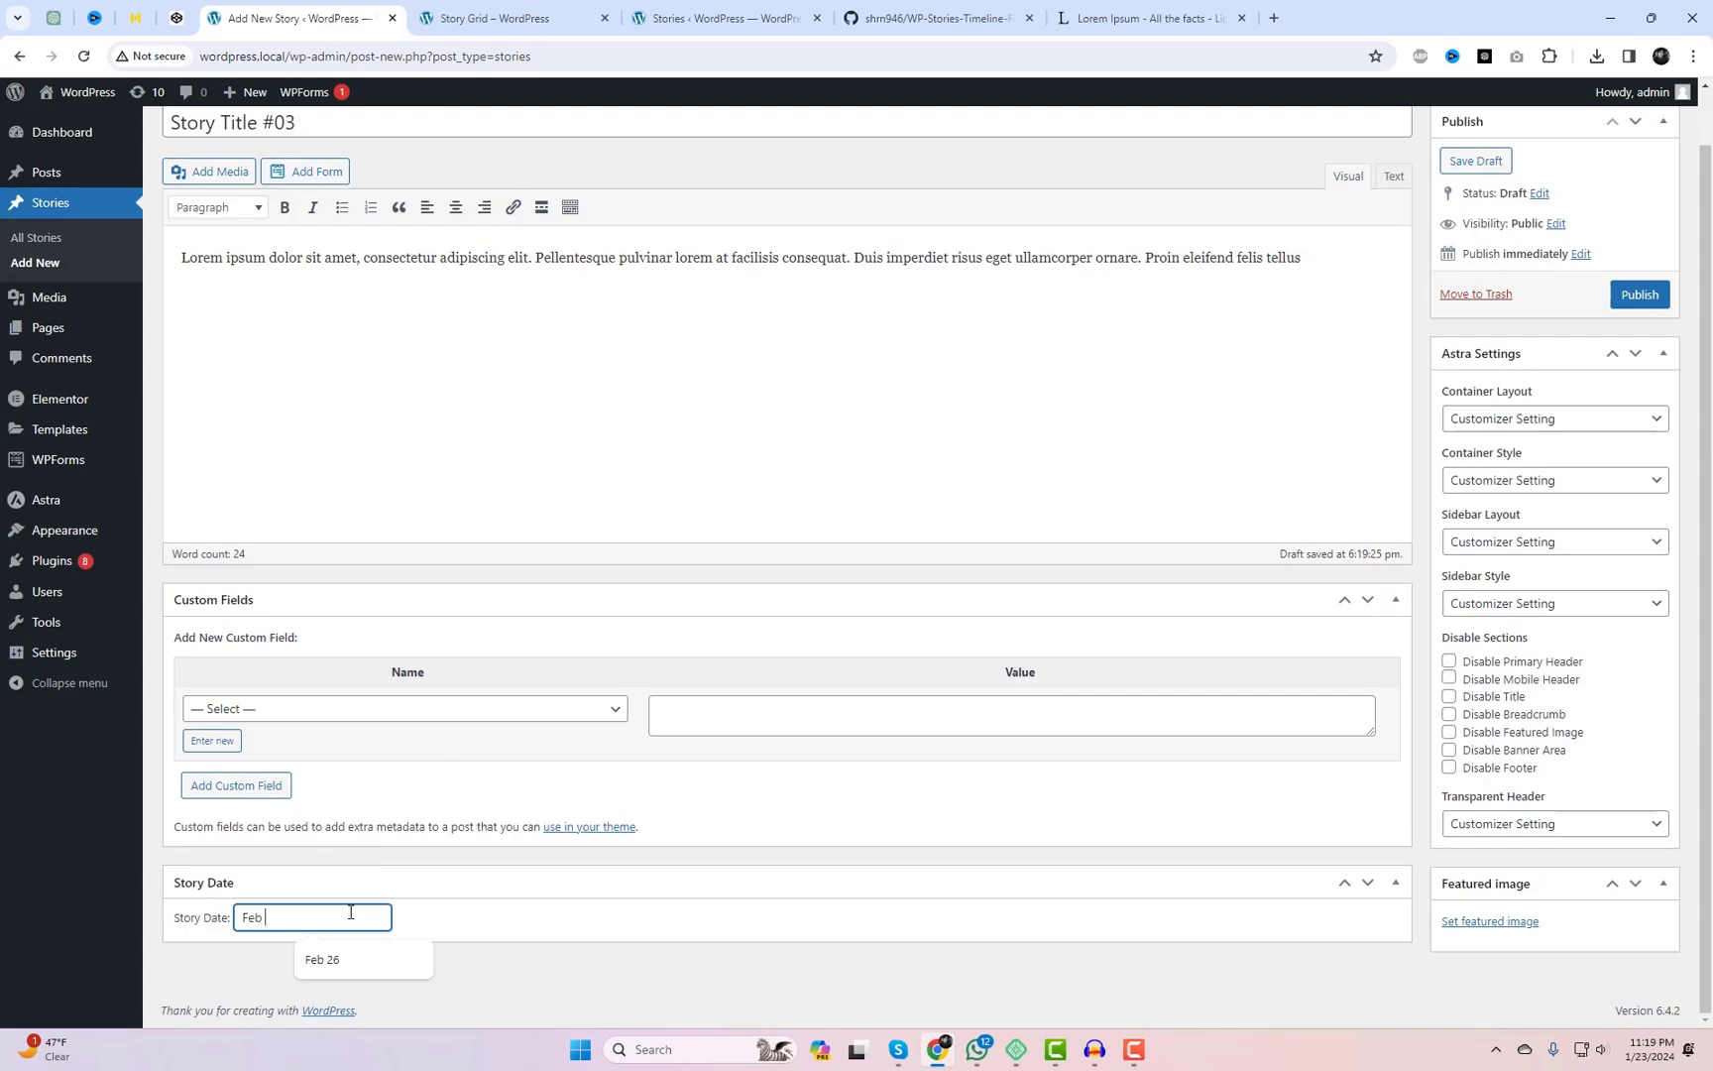
pyautogui.write(' 29')
pyautogui.click(791, 916)
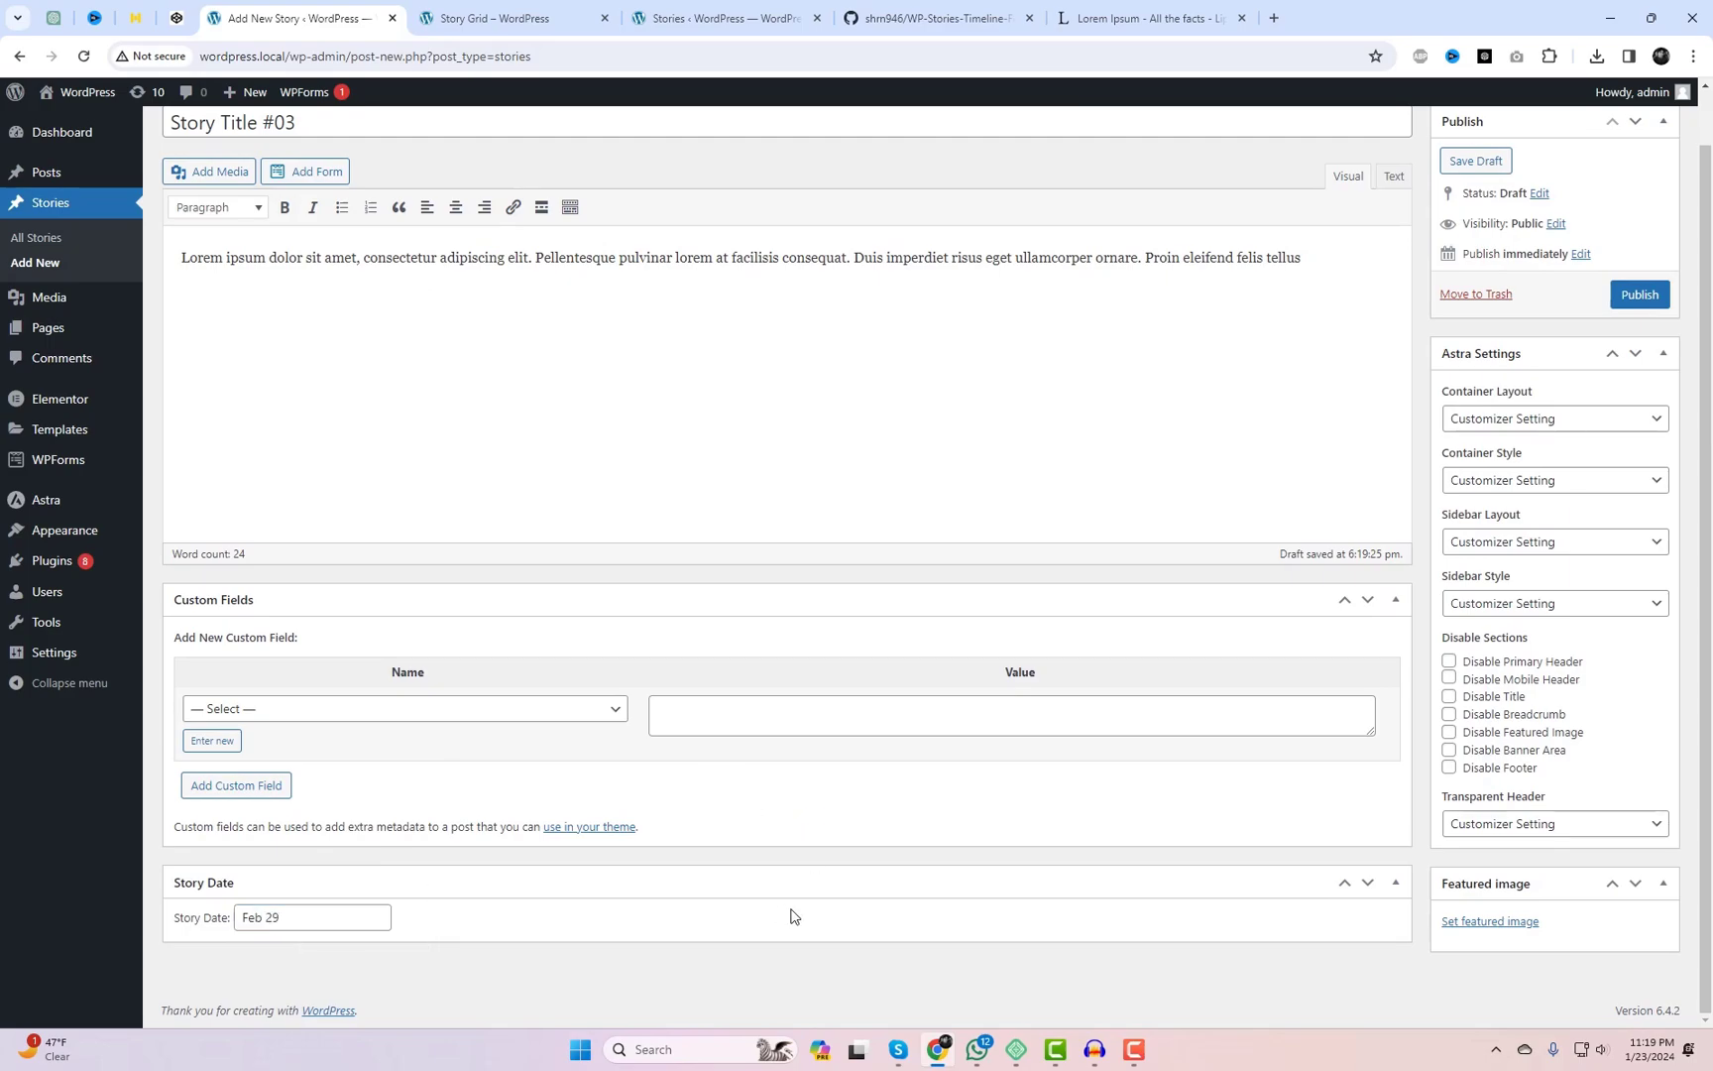
pyautogui.doubleClick(272, 924)
pyautogui.write('2')
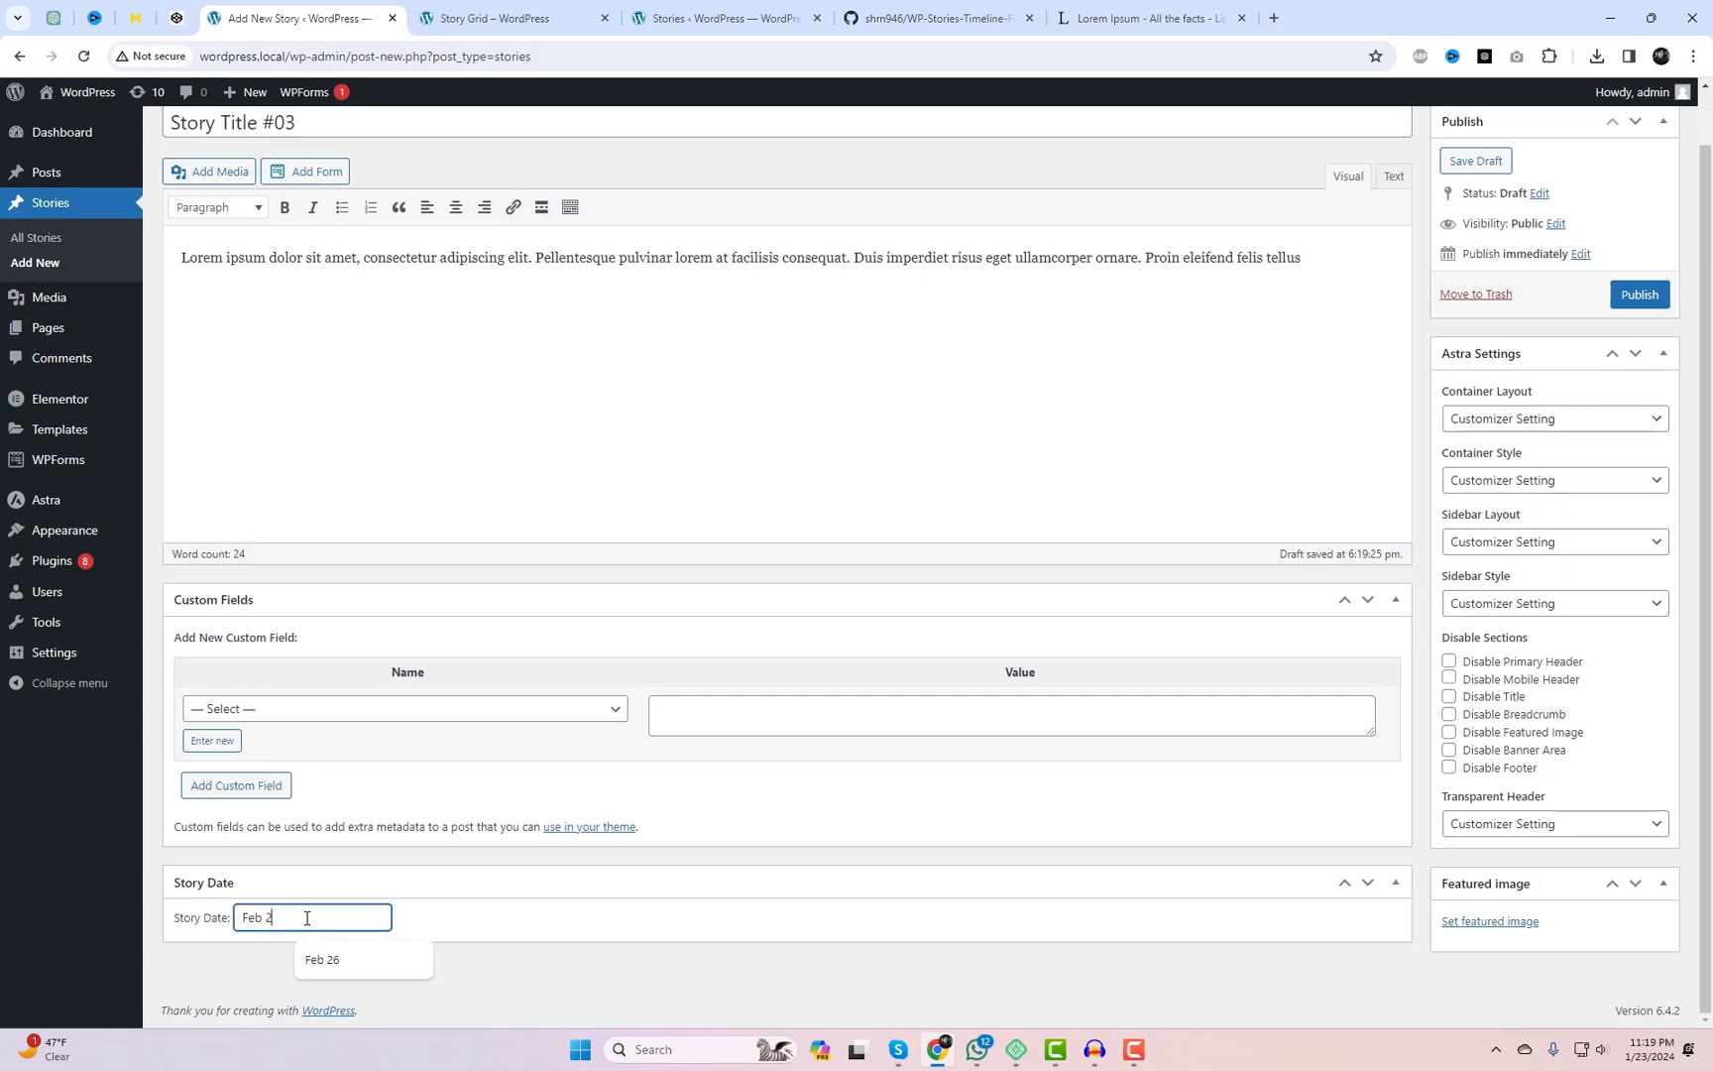
pyautogui.write('1')
pyautogui.click(681, 986)
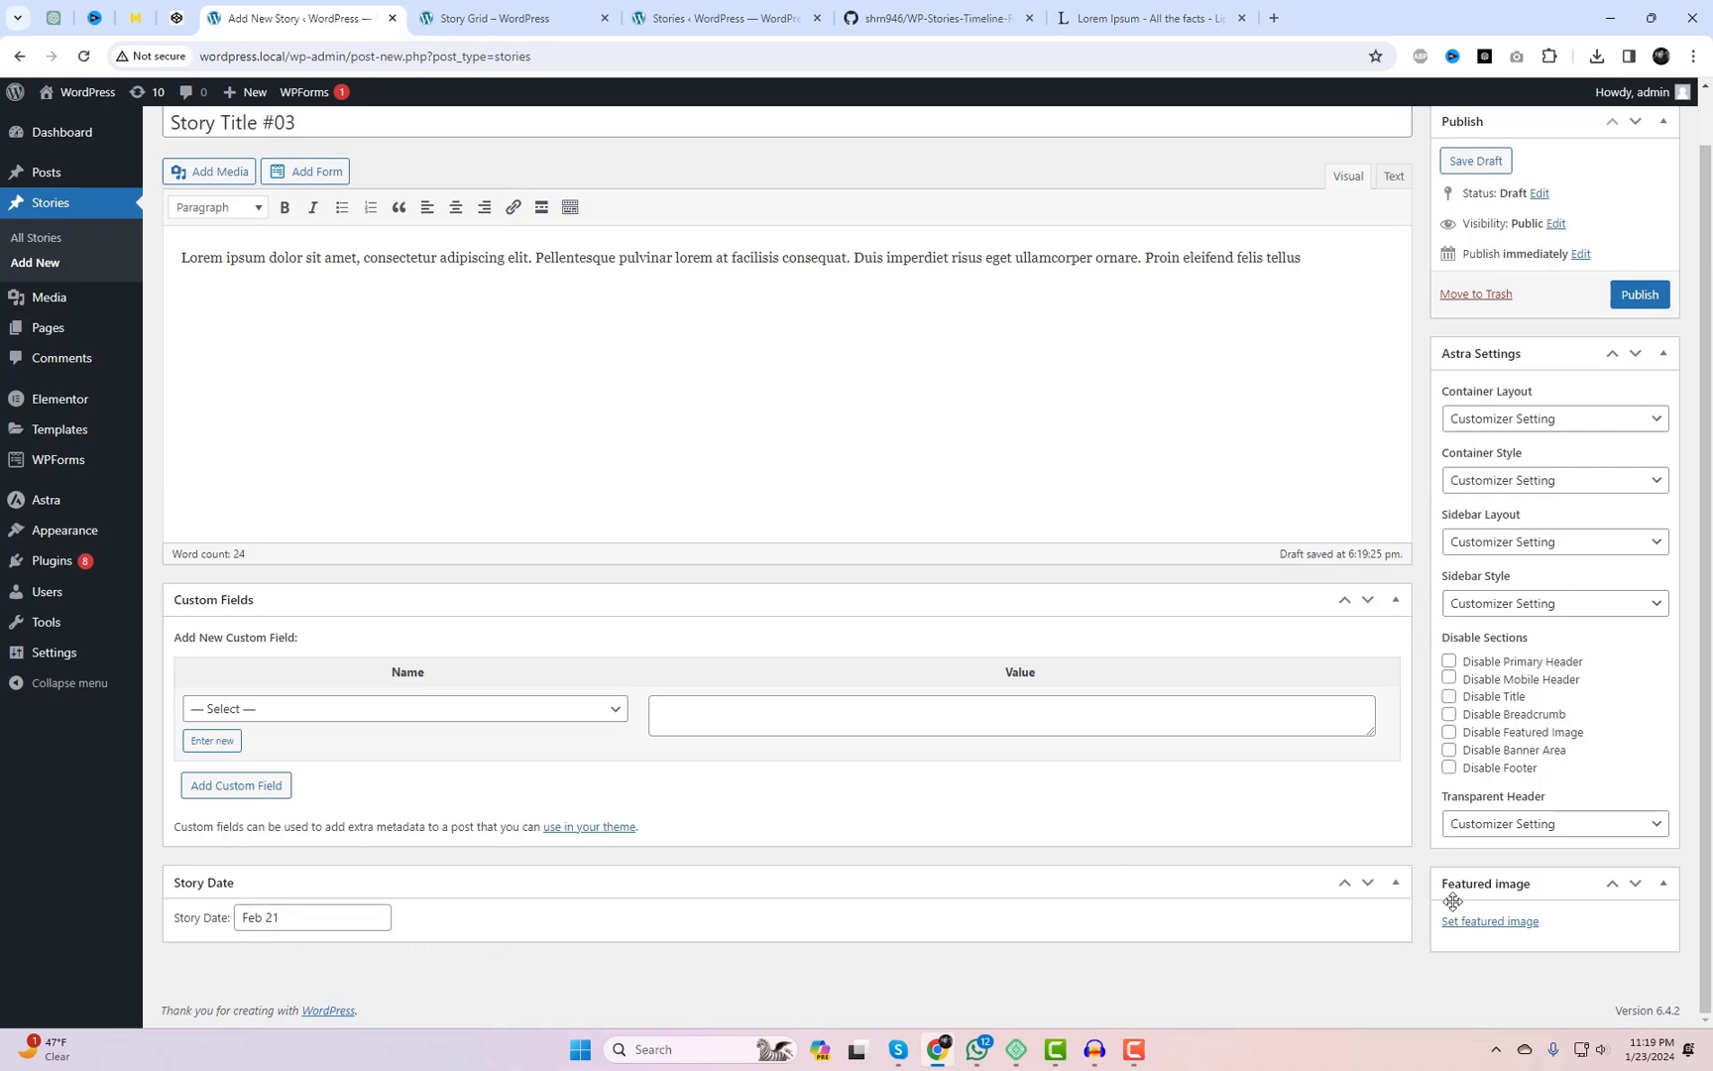
# Step: Make the baby photo the featured image and publish Story Title #03
pyautogui.click(1478, 922)
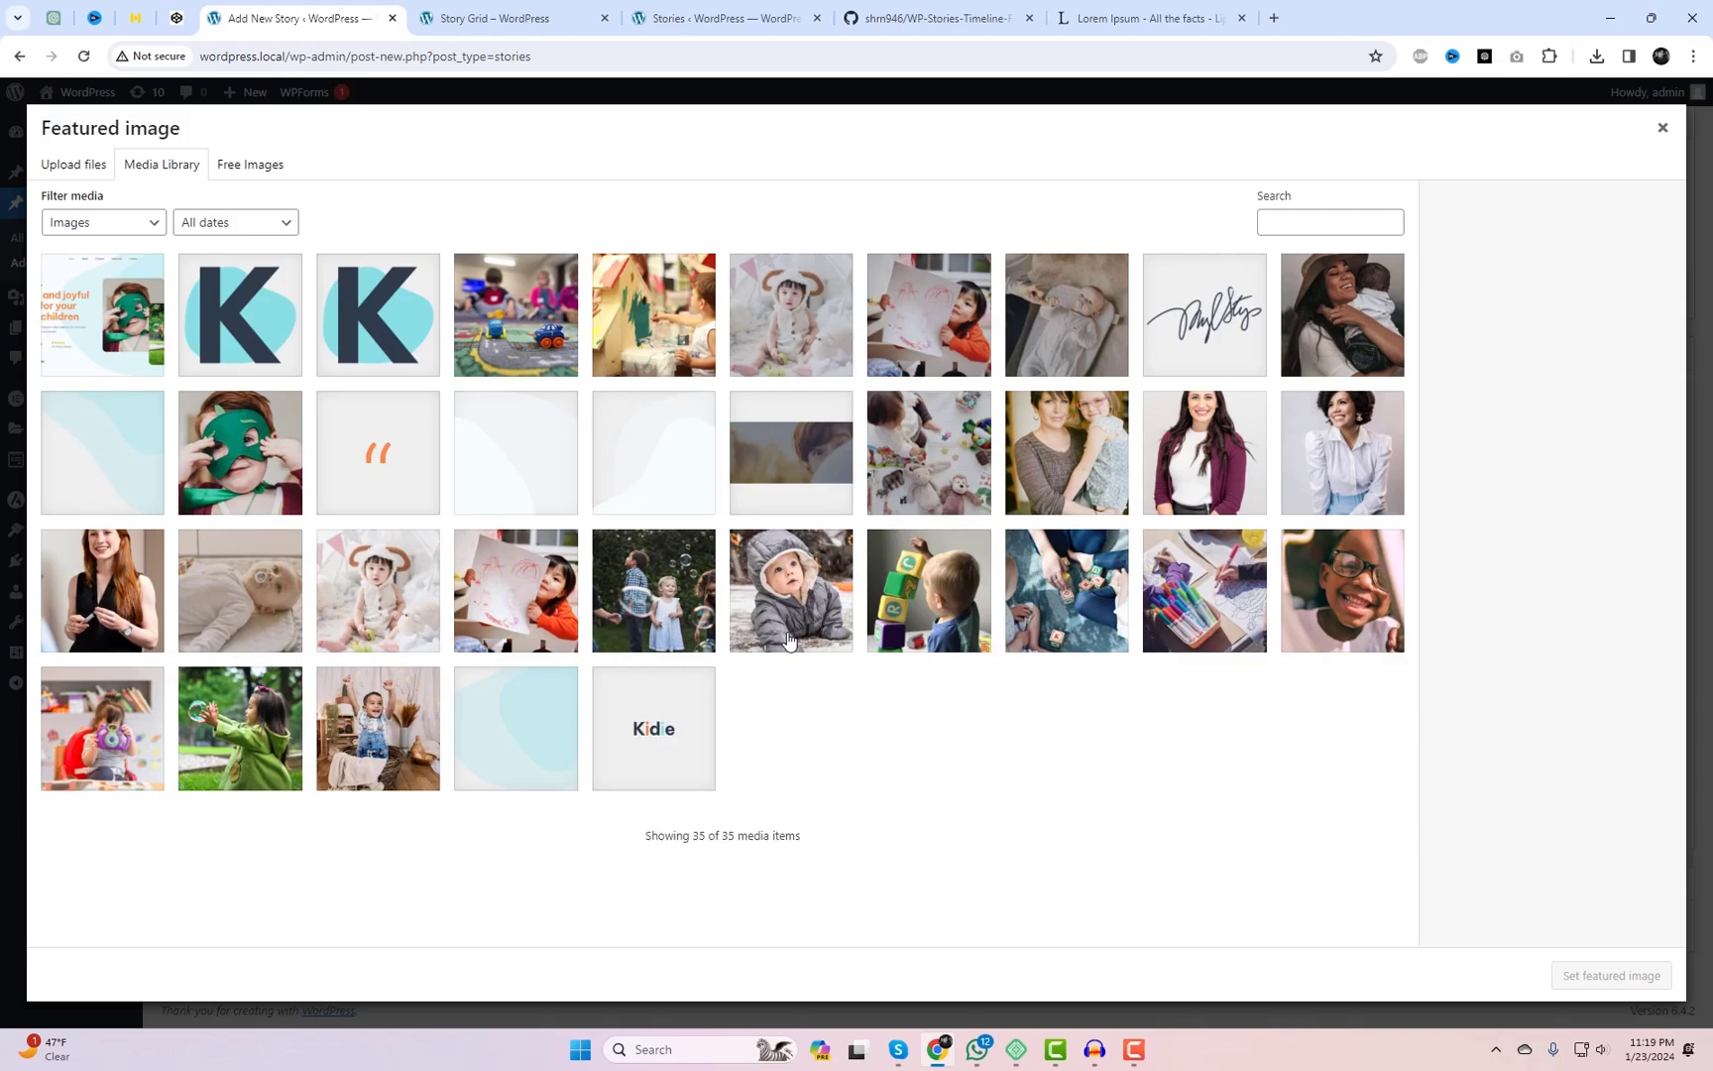
pyautogui.click(783, 635)
pyautogui.click(1606, 982)
pyautogui.scroll(1, 1643, 555)
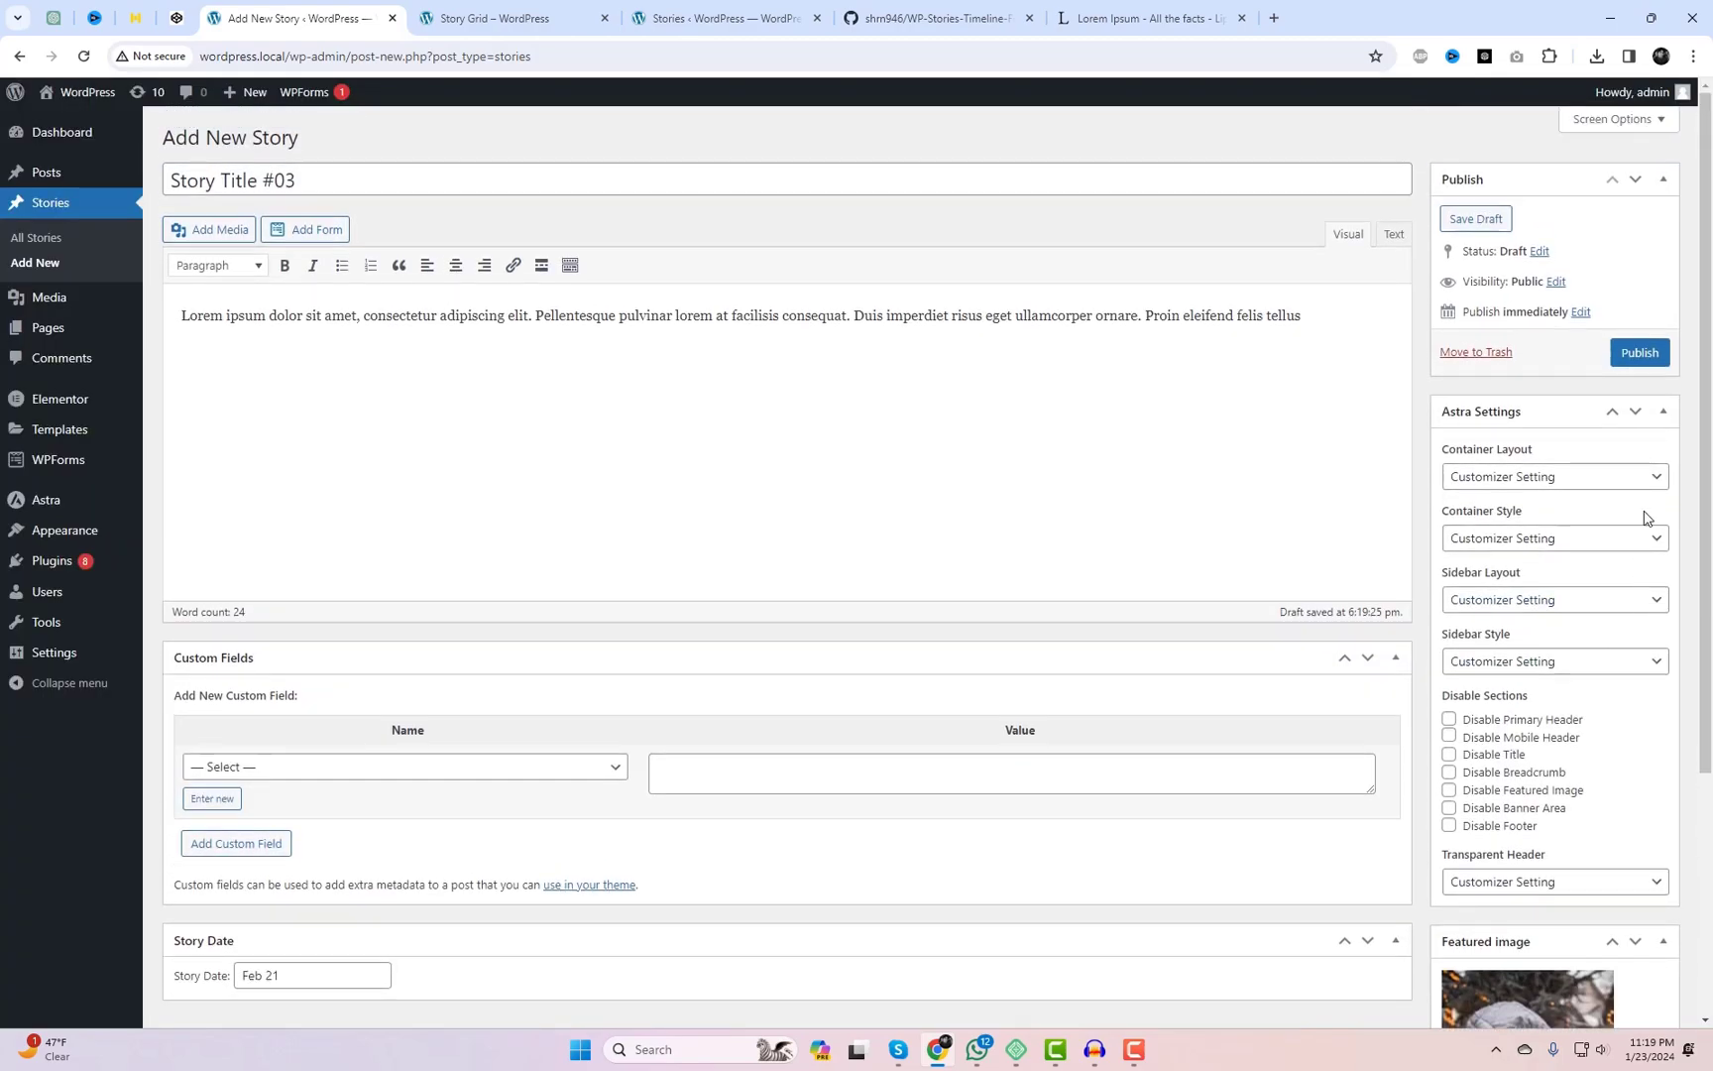
pyautogui.click(1641, 354)
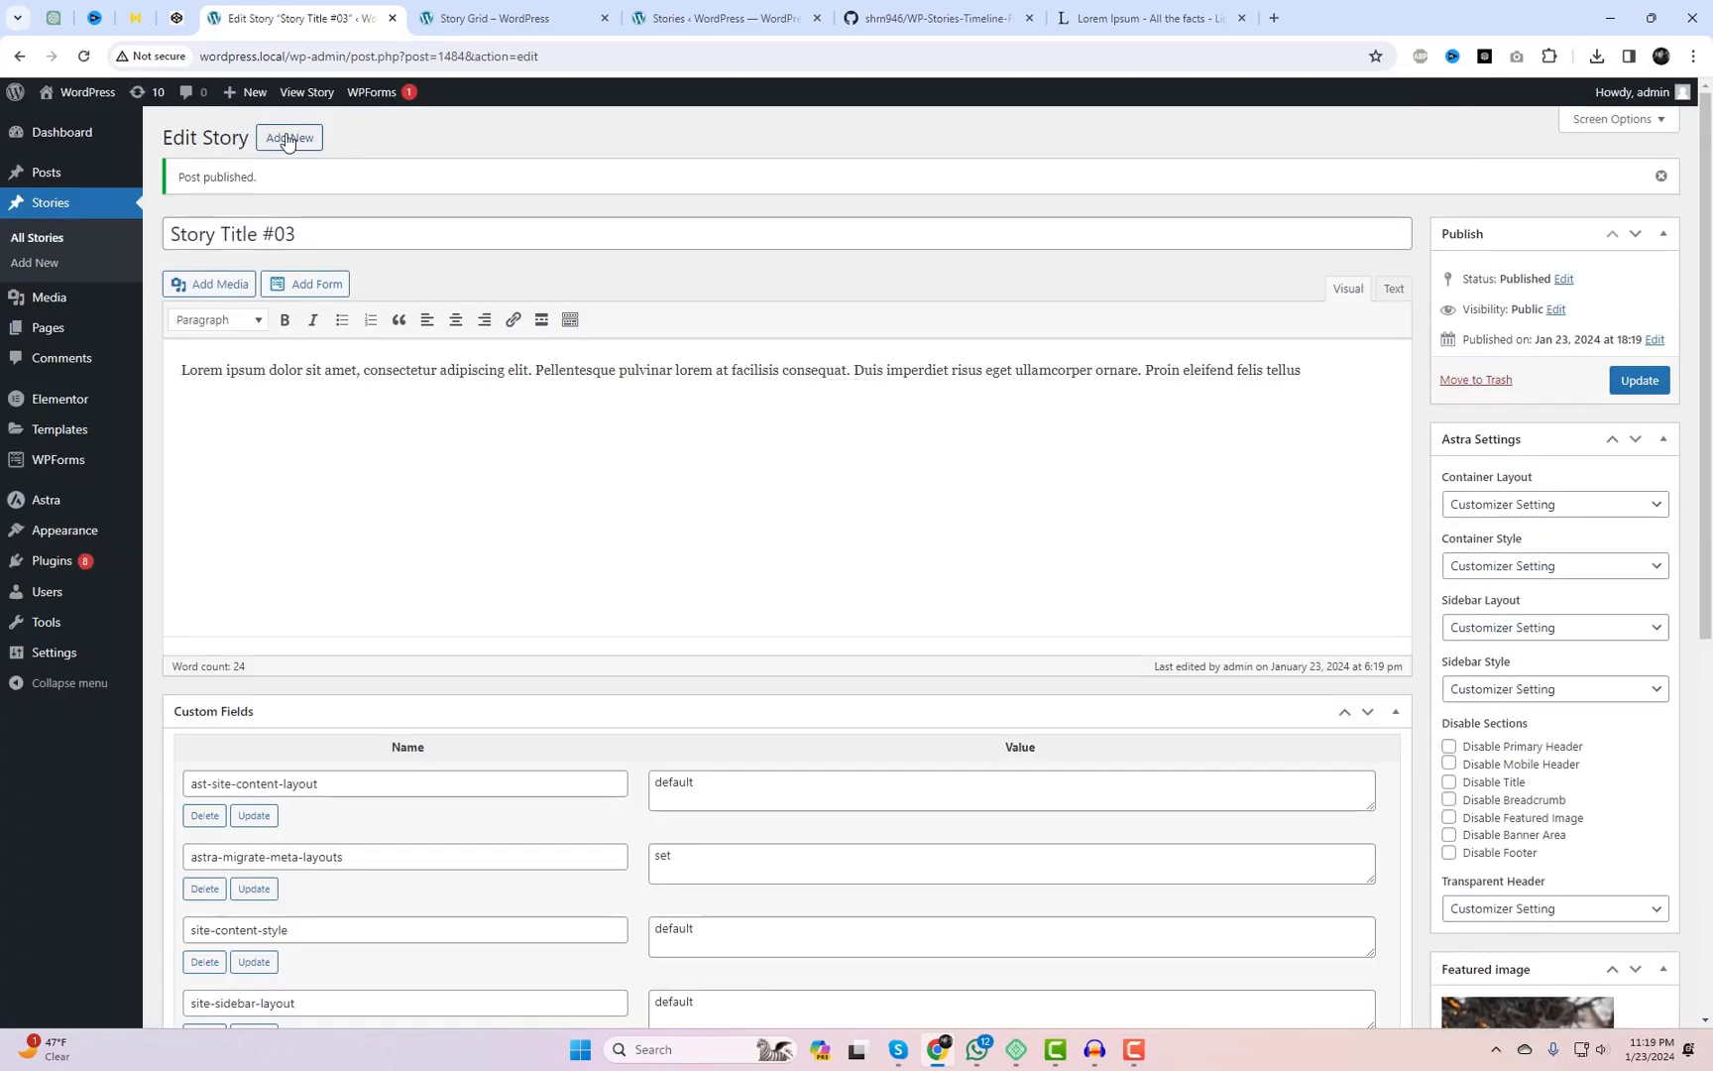
# Step: Title the new story 'Story #04', paste the Lorem ipsum body and set Story Date to Jan 02
pyautogui.click(287, 181)
pyautogui.write('Story')
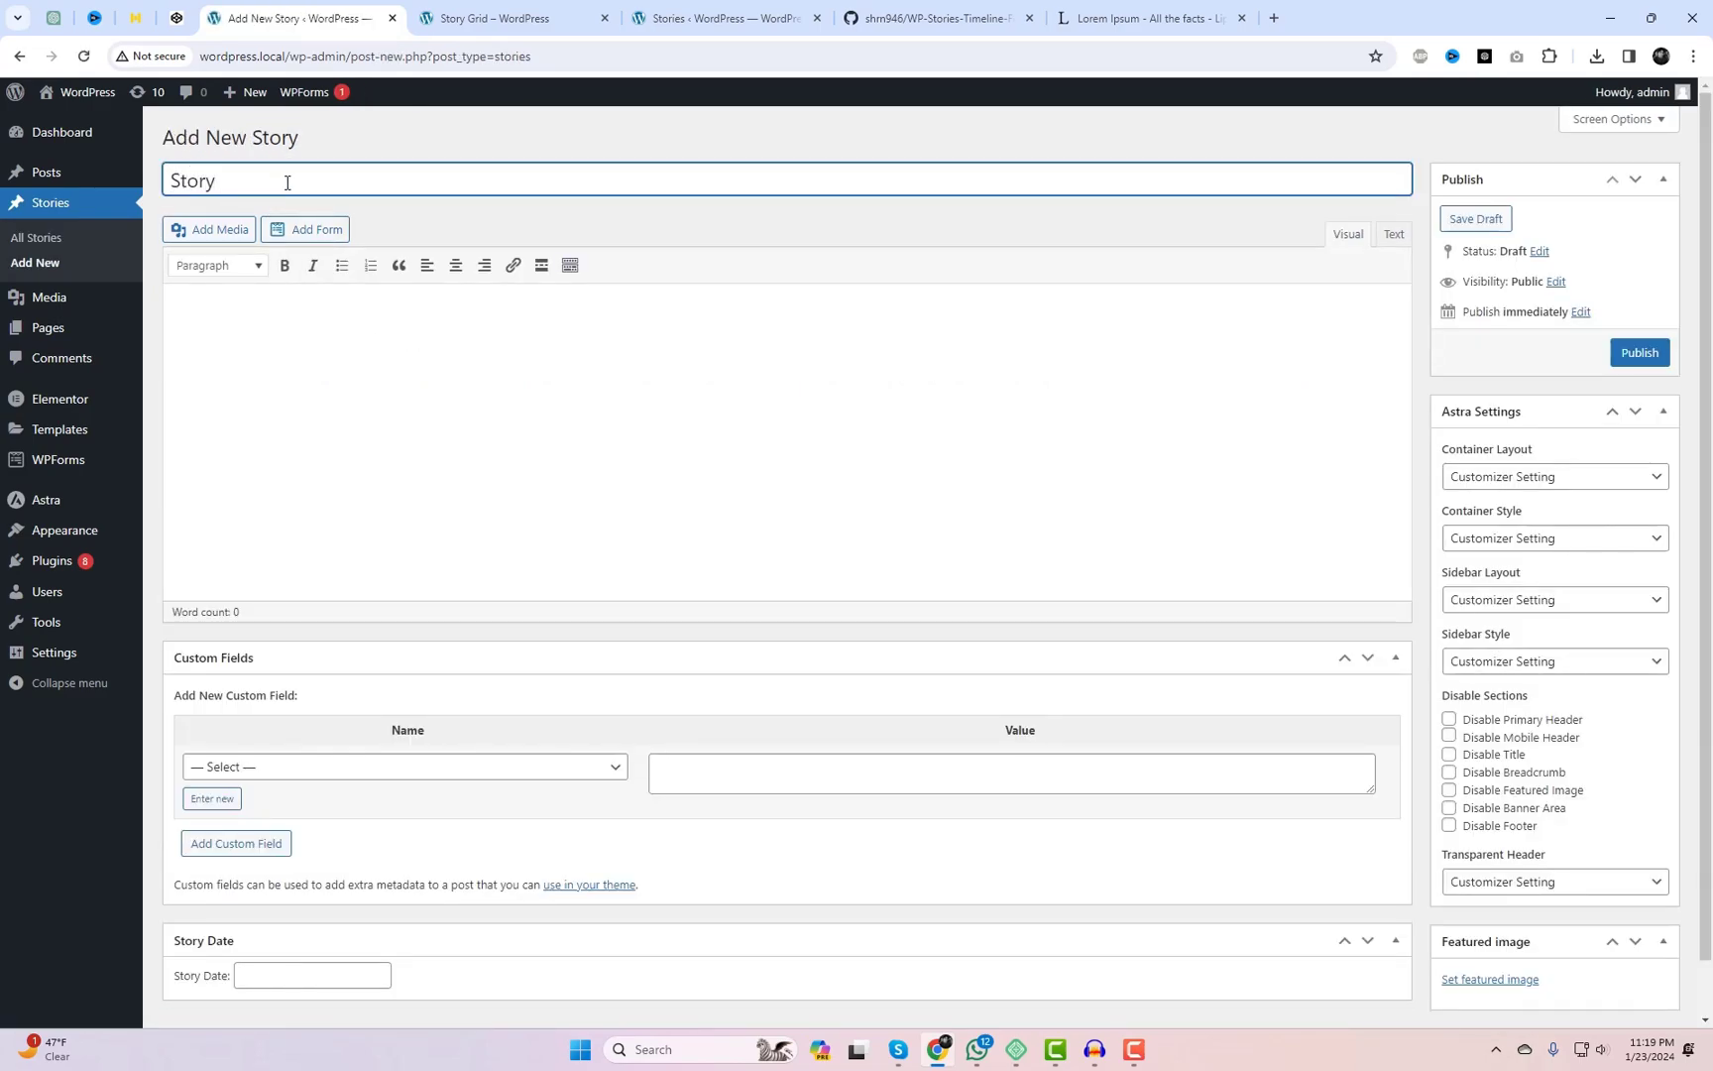
pyautogui.click(386, 430)
pyautogui.write('Lorem ipsum dolor sit amet, consectetur adipiscing elit. Pellentesque pulvinar lorem at facilisis consequat. Duis imperdiet risus eget ullamcorper ornare. Proin eleifend felis tellus')
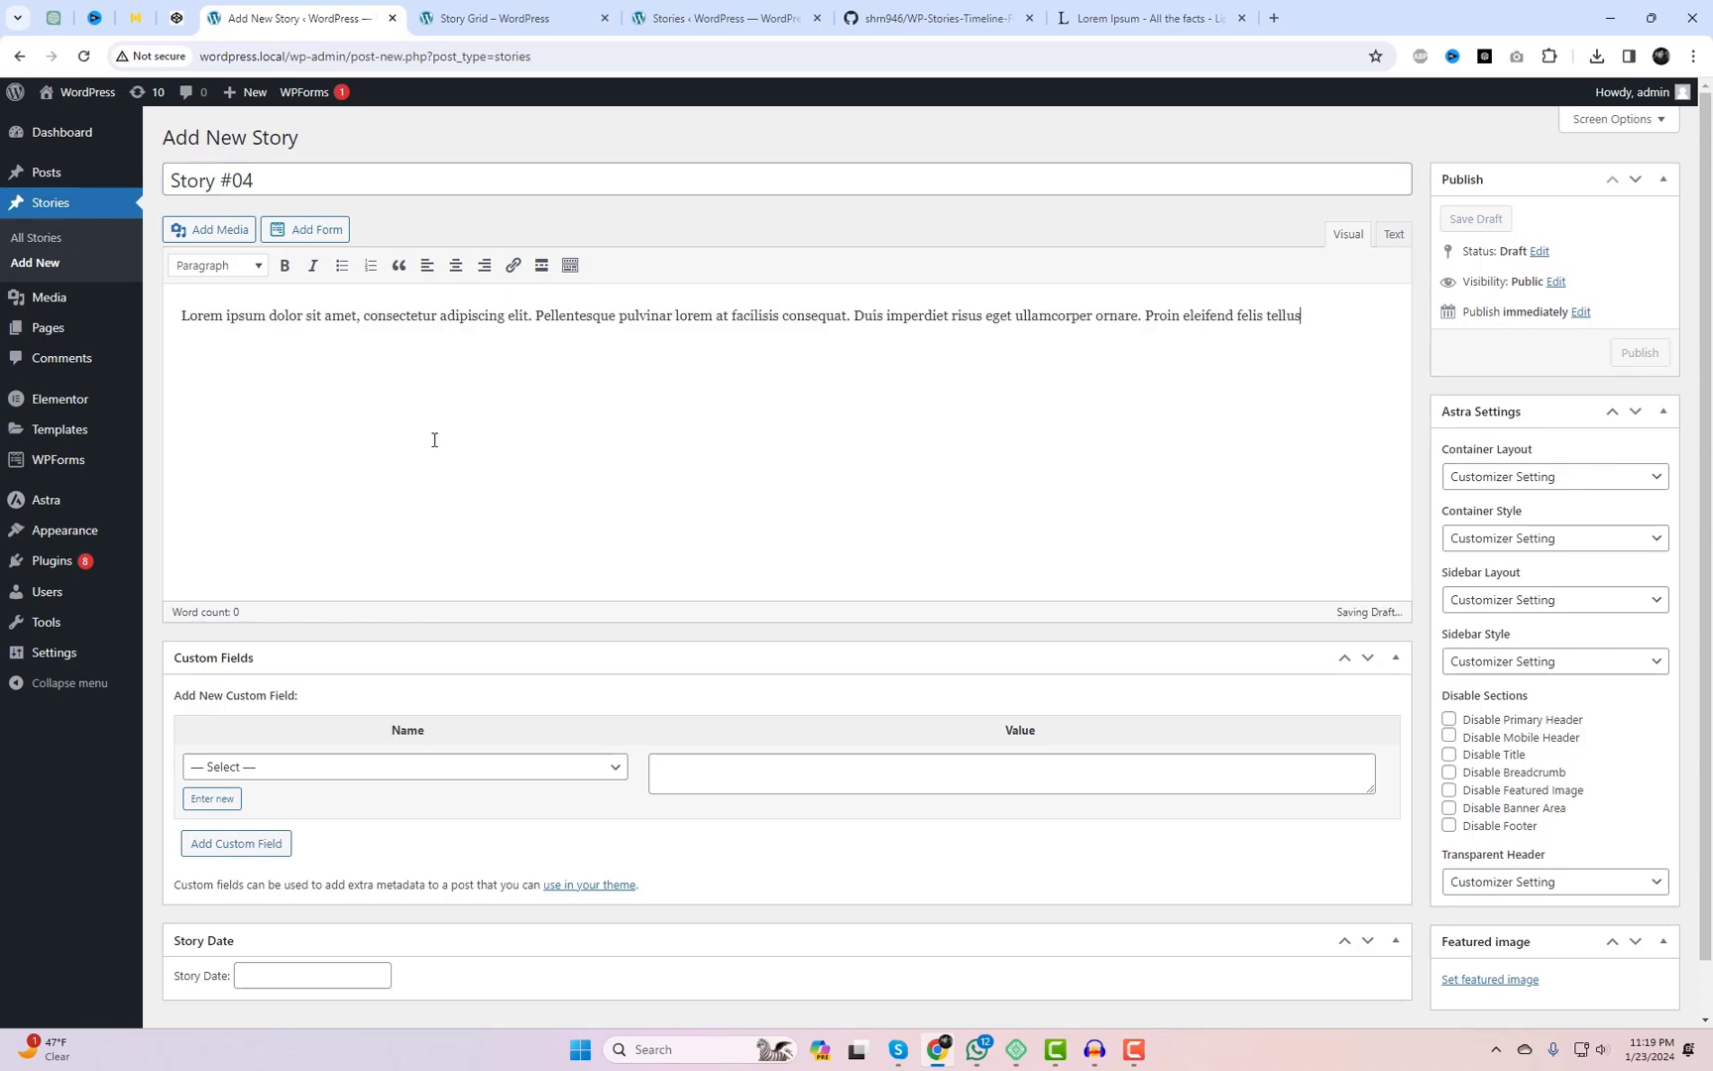
pyautogui.scroll(-1, 326, 910)
pyautogui.click(327, 912)
pyautogui.write('Jan 02')
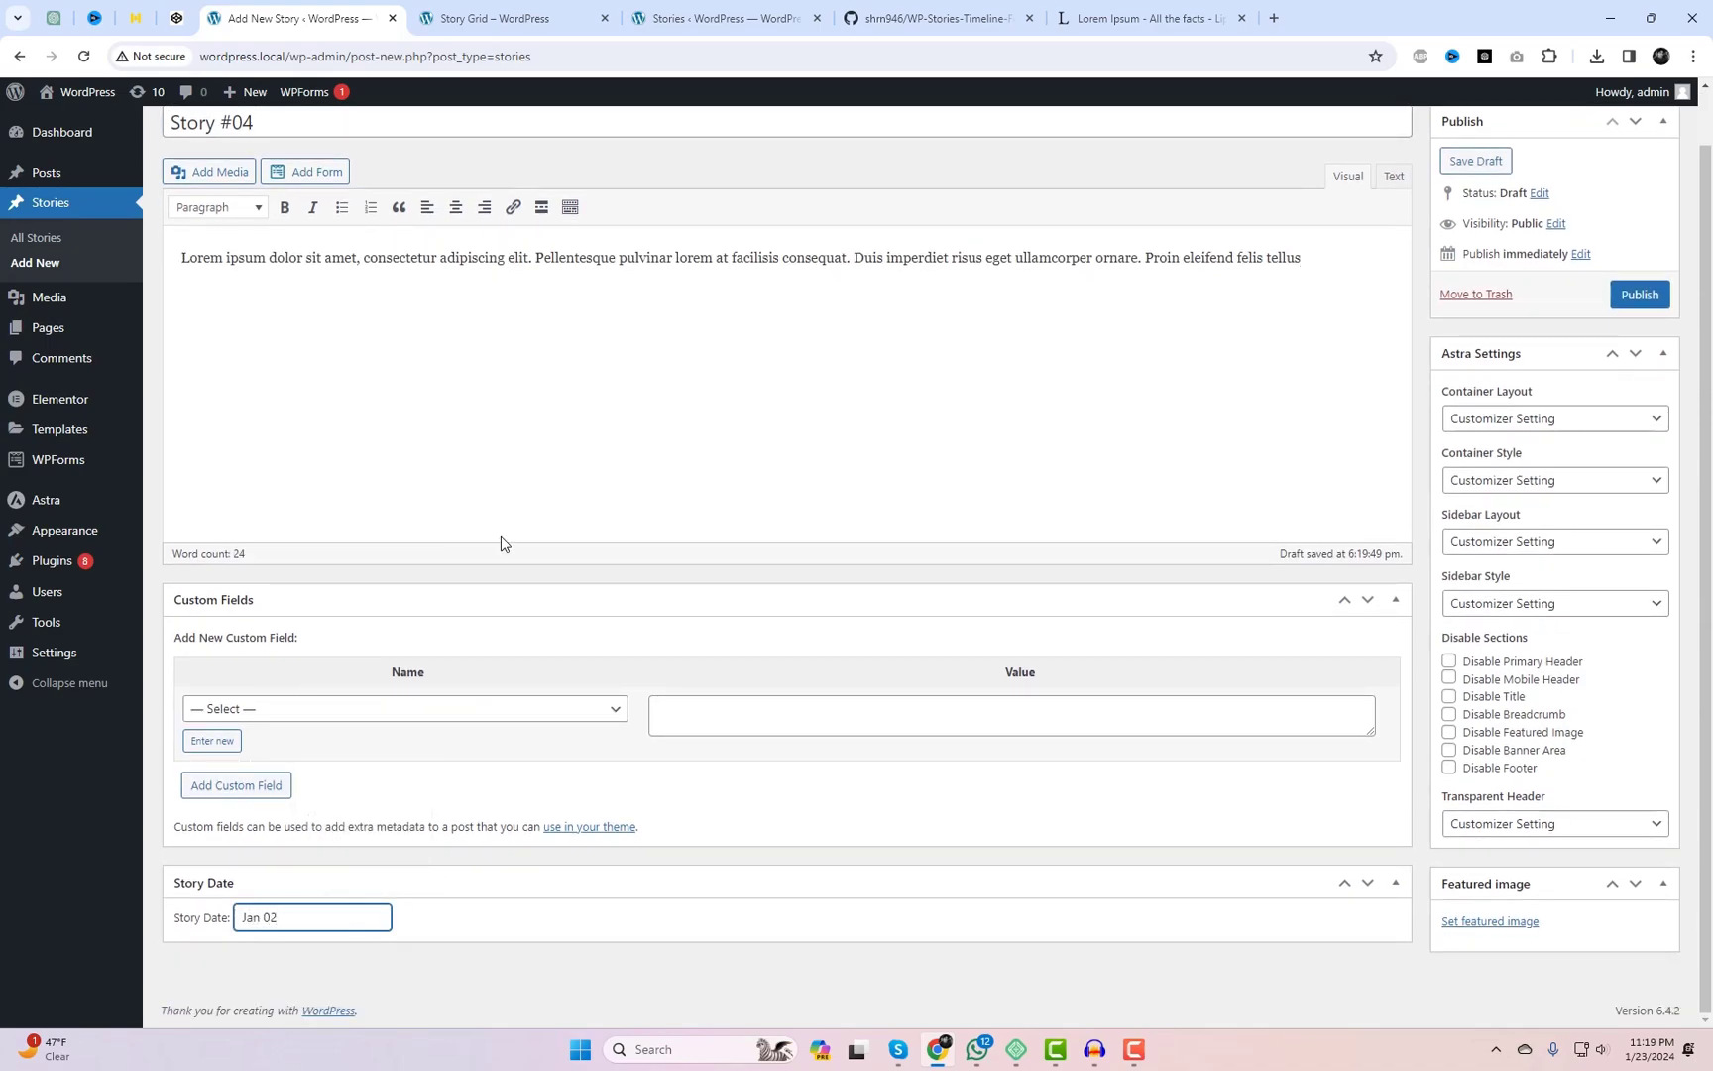
pyautogui.scroll(1, 788, 595)
# Step: Make the green-mask photo the featured image and publish Story #04
pyautogui.click(1514, 979)
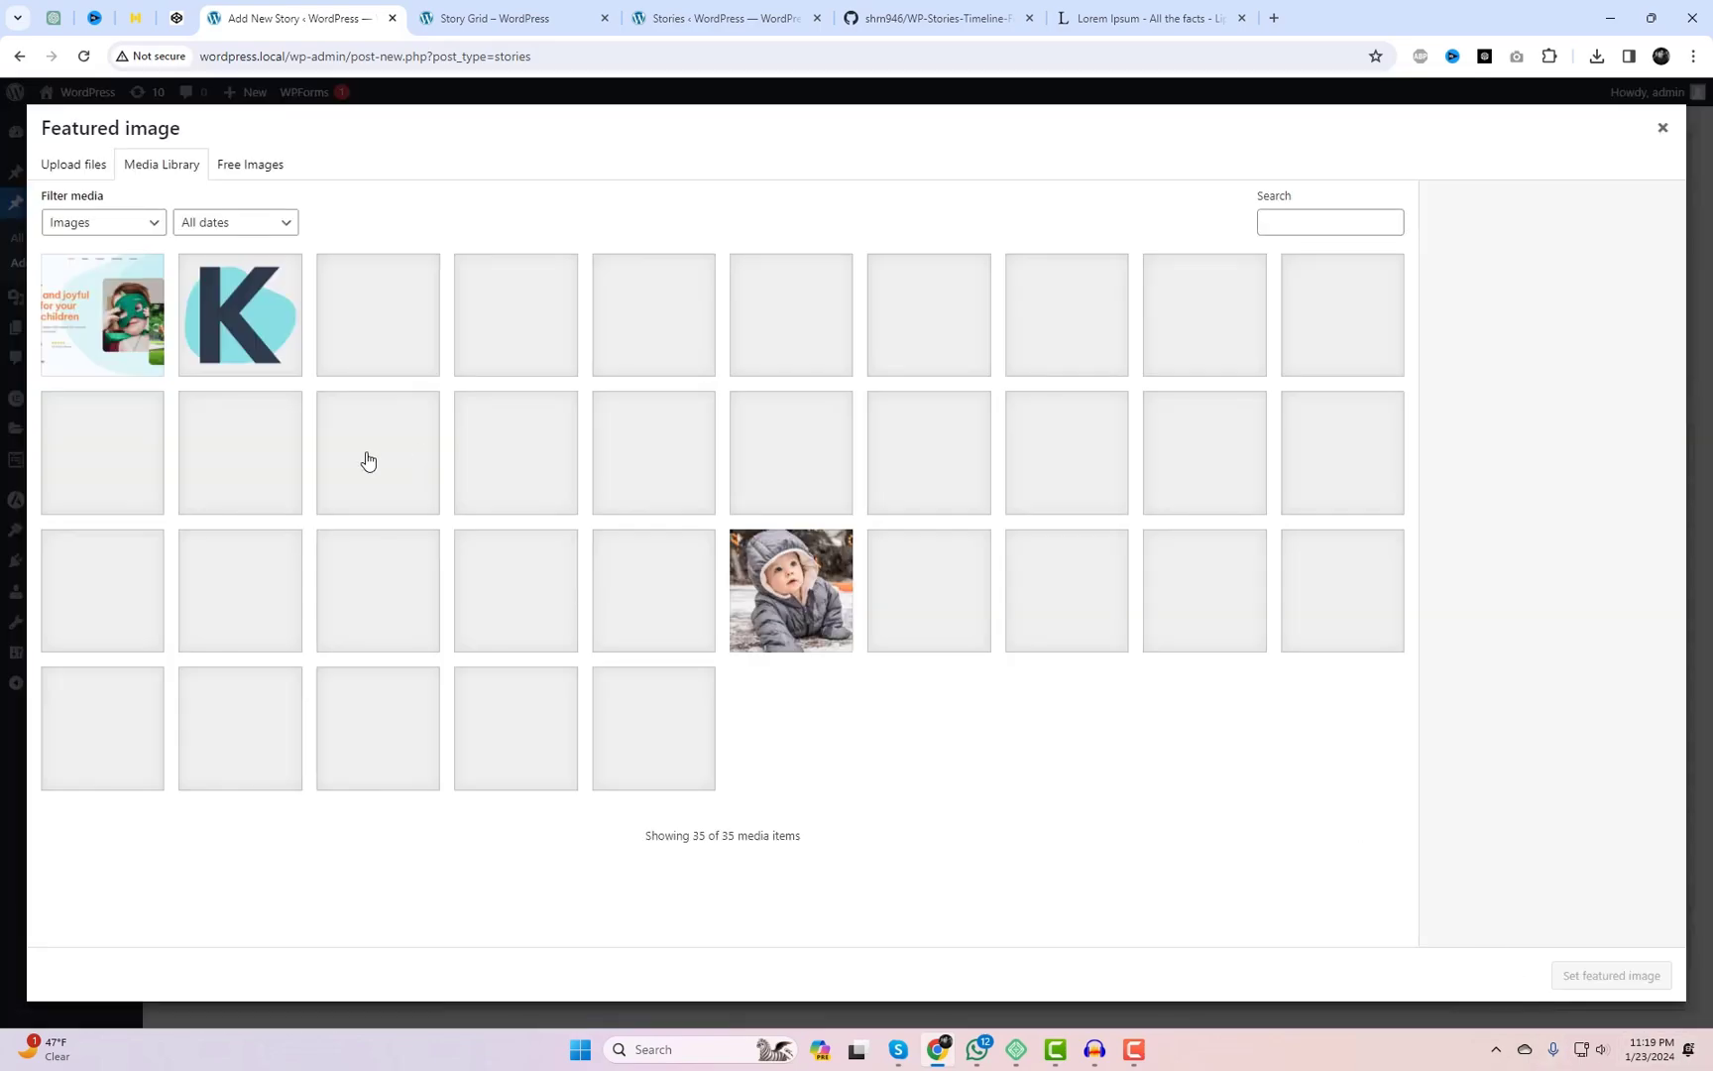
pyautogui.click(243, 491)
pyautogui.click(1611, 976)
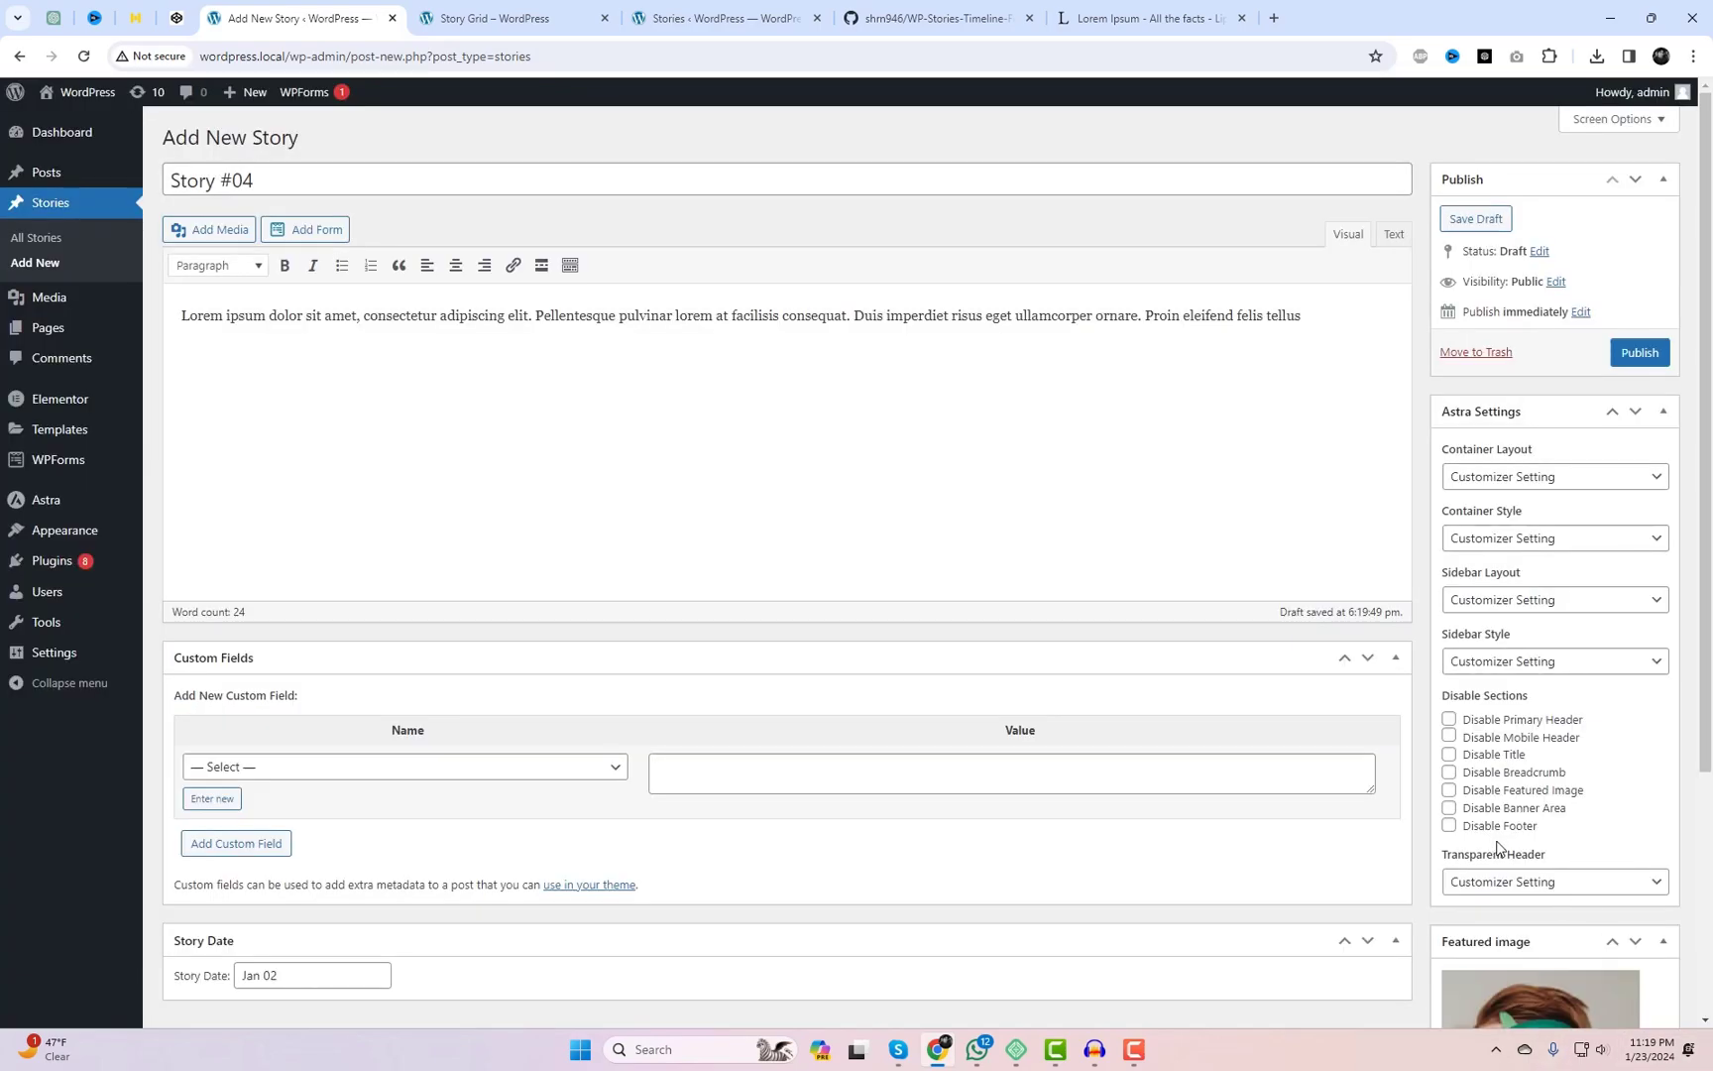
pyautogui.click(1642, 353)
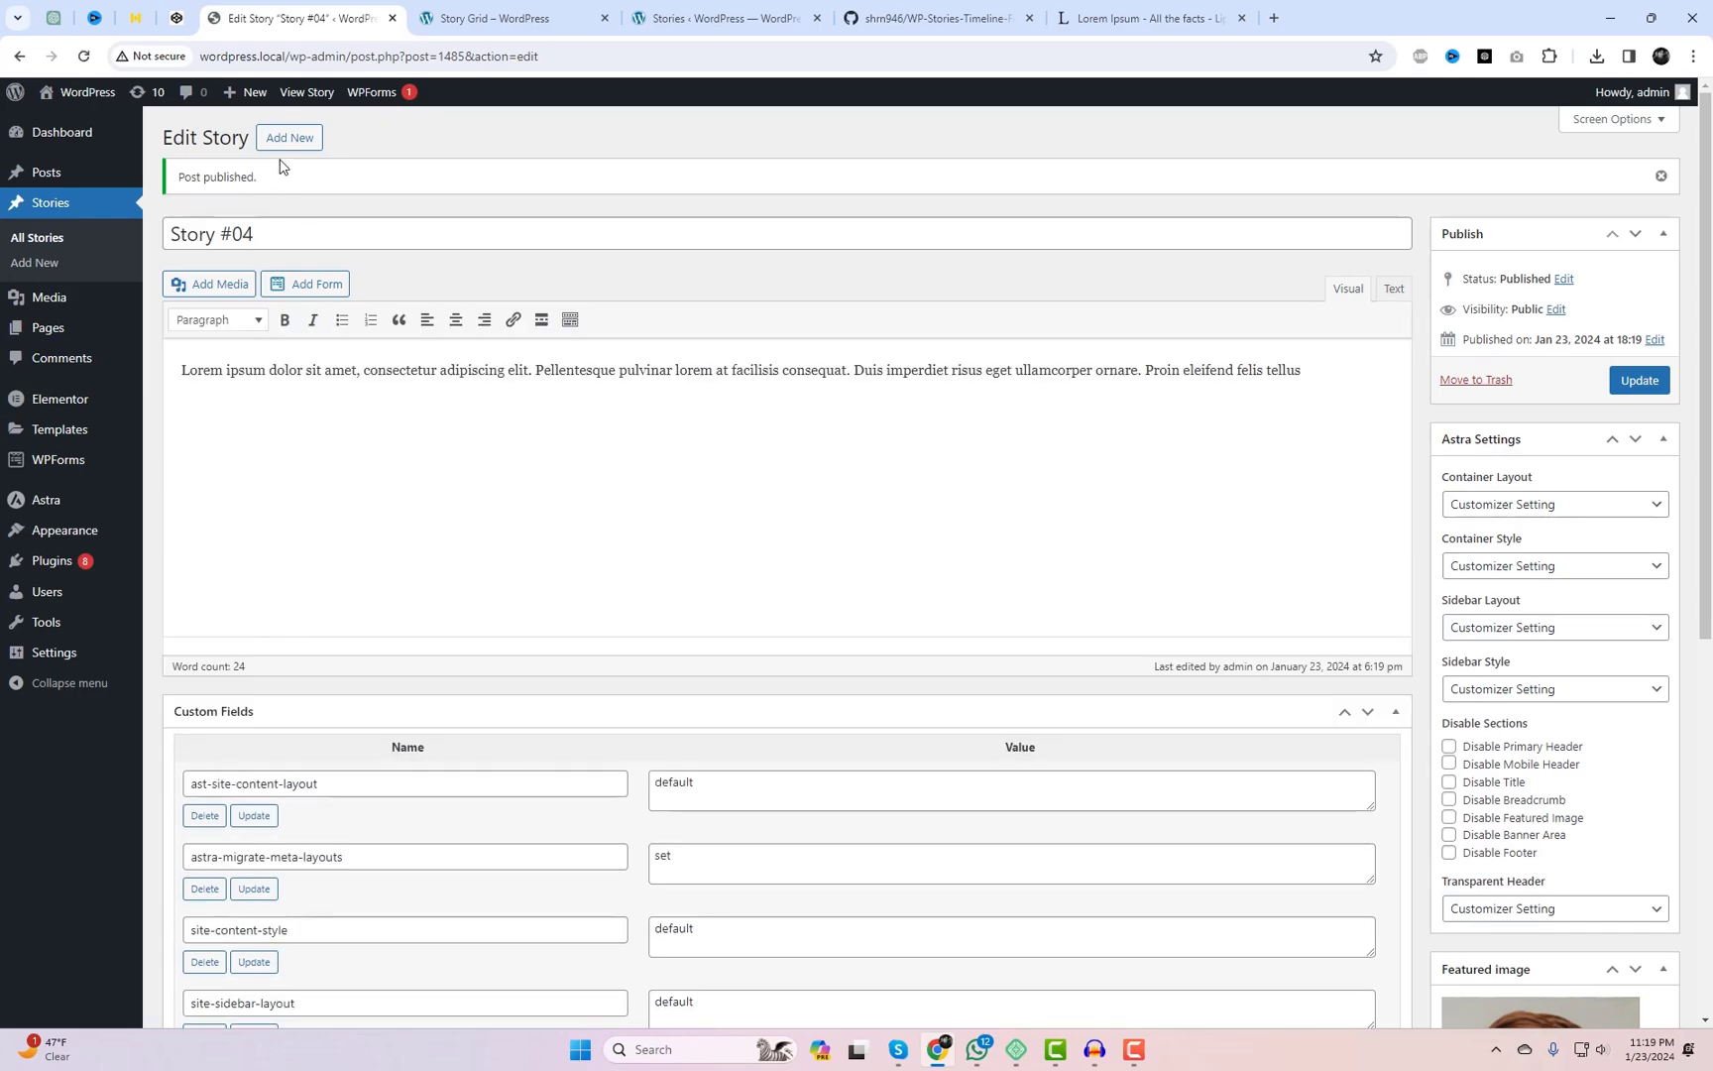
# Step: Title the new story 'Story #05', paste the Lorem ipsum body and set Story Date to Jan 06
pyautogui.write('Story #0')
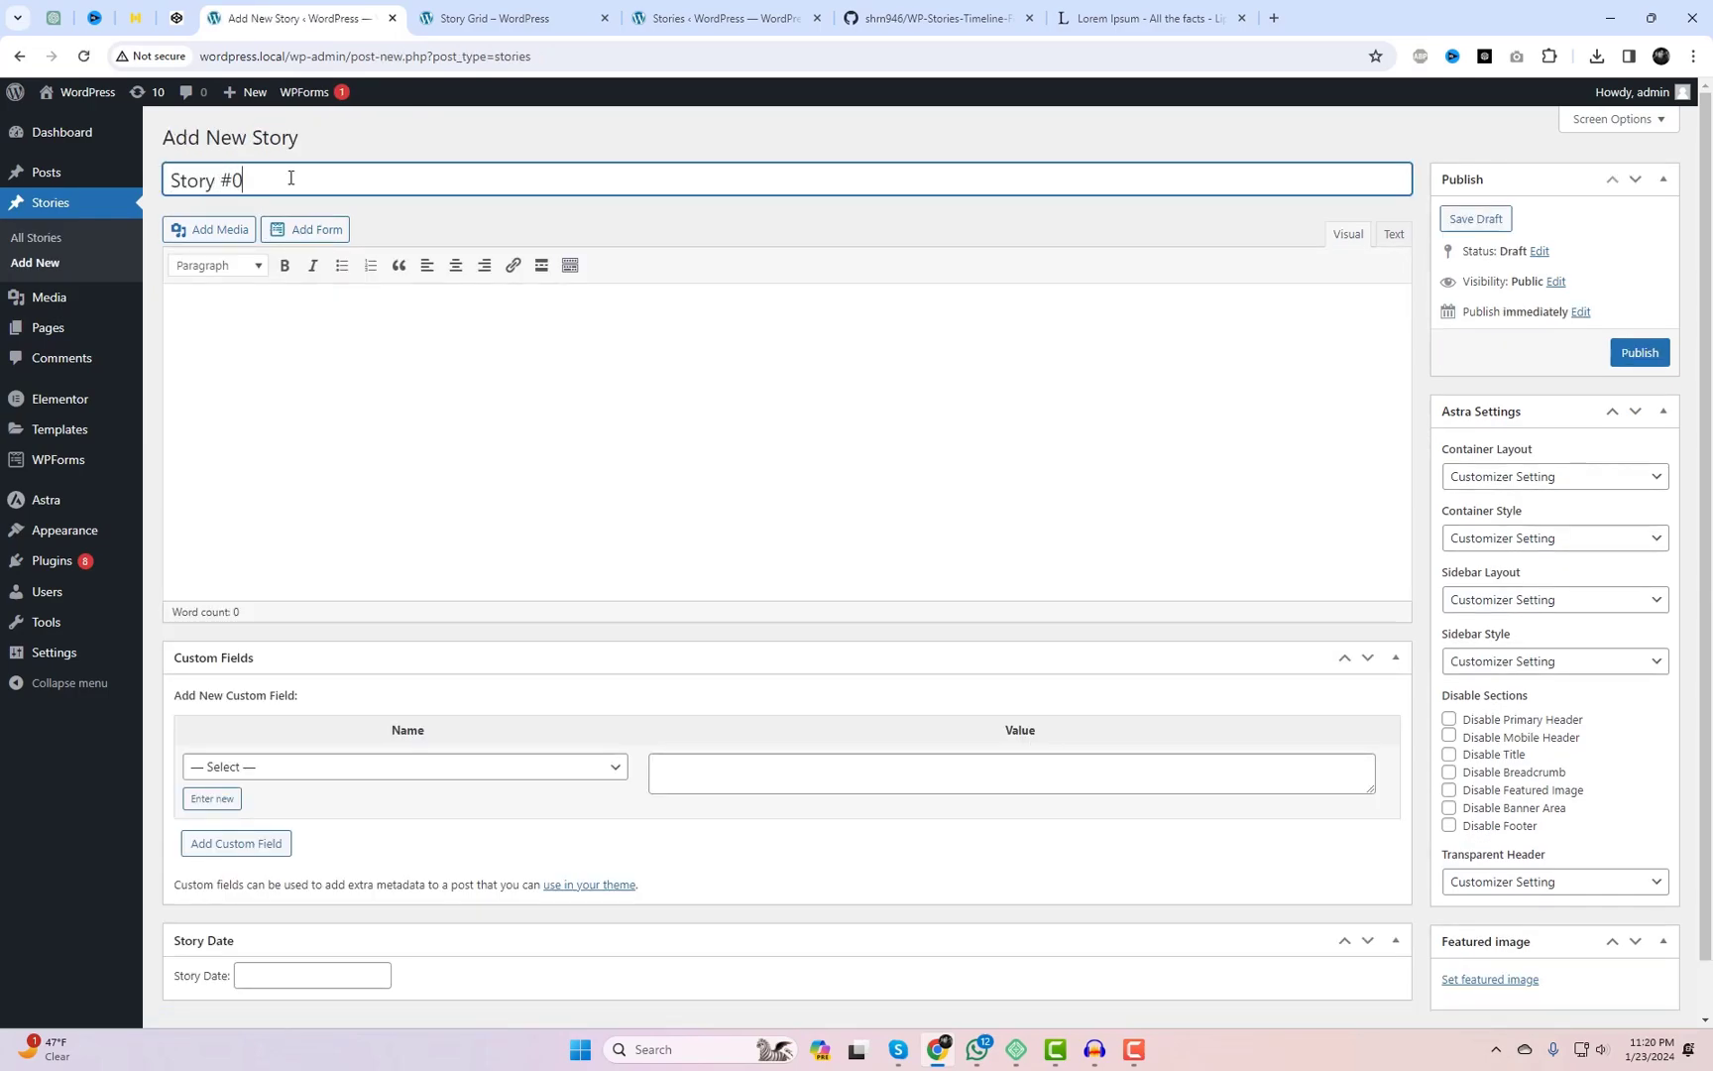
pyautogui.click(457, 483)
pyautogui.write('Lorem ipsum dolor sit amet, consectetur adipiscing elit. Pellentesque pulvinar lorem at facilisis consequat. Duis imperdiet risus eget ullamcorper ornare. Proin eleifend felis tellus')
pyautogui.scroll(-1, 380, 821)
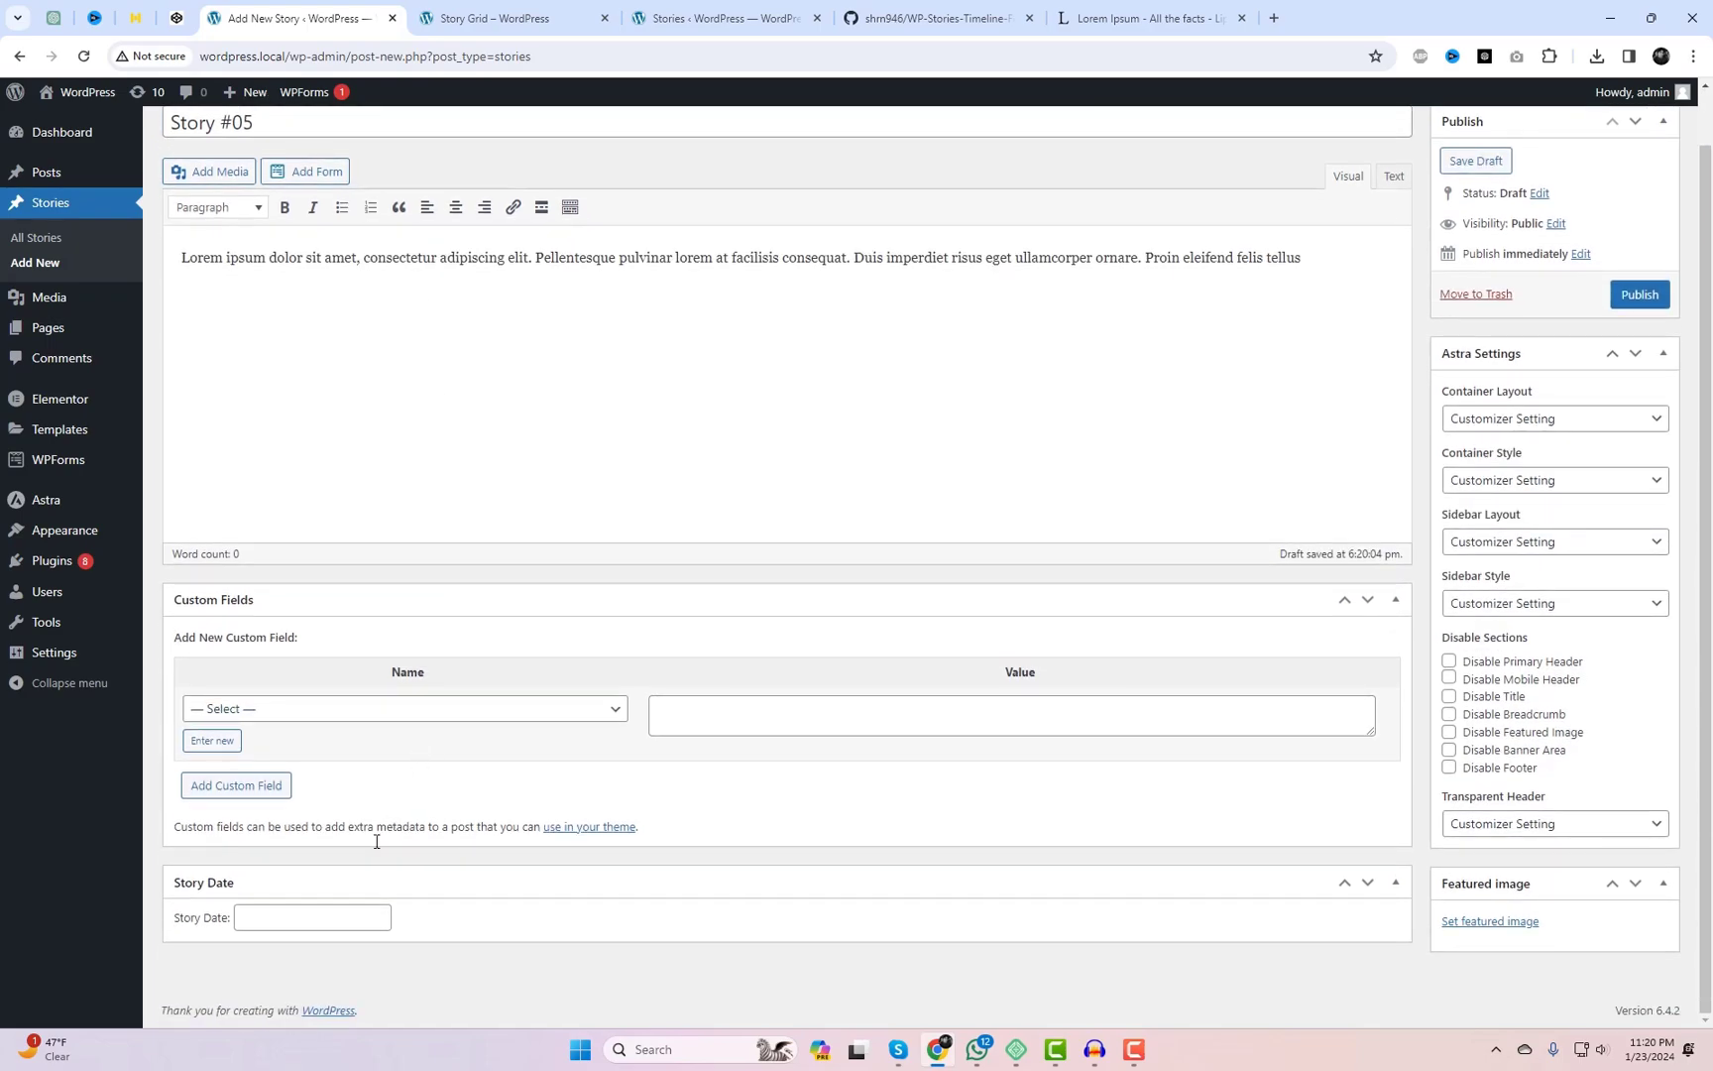
pyautogui.click(342, 925)
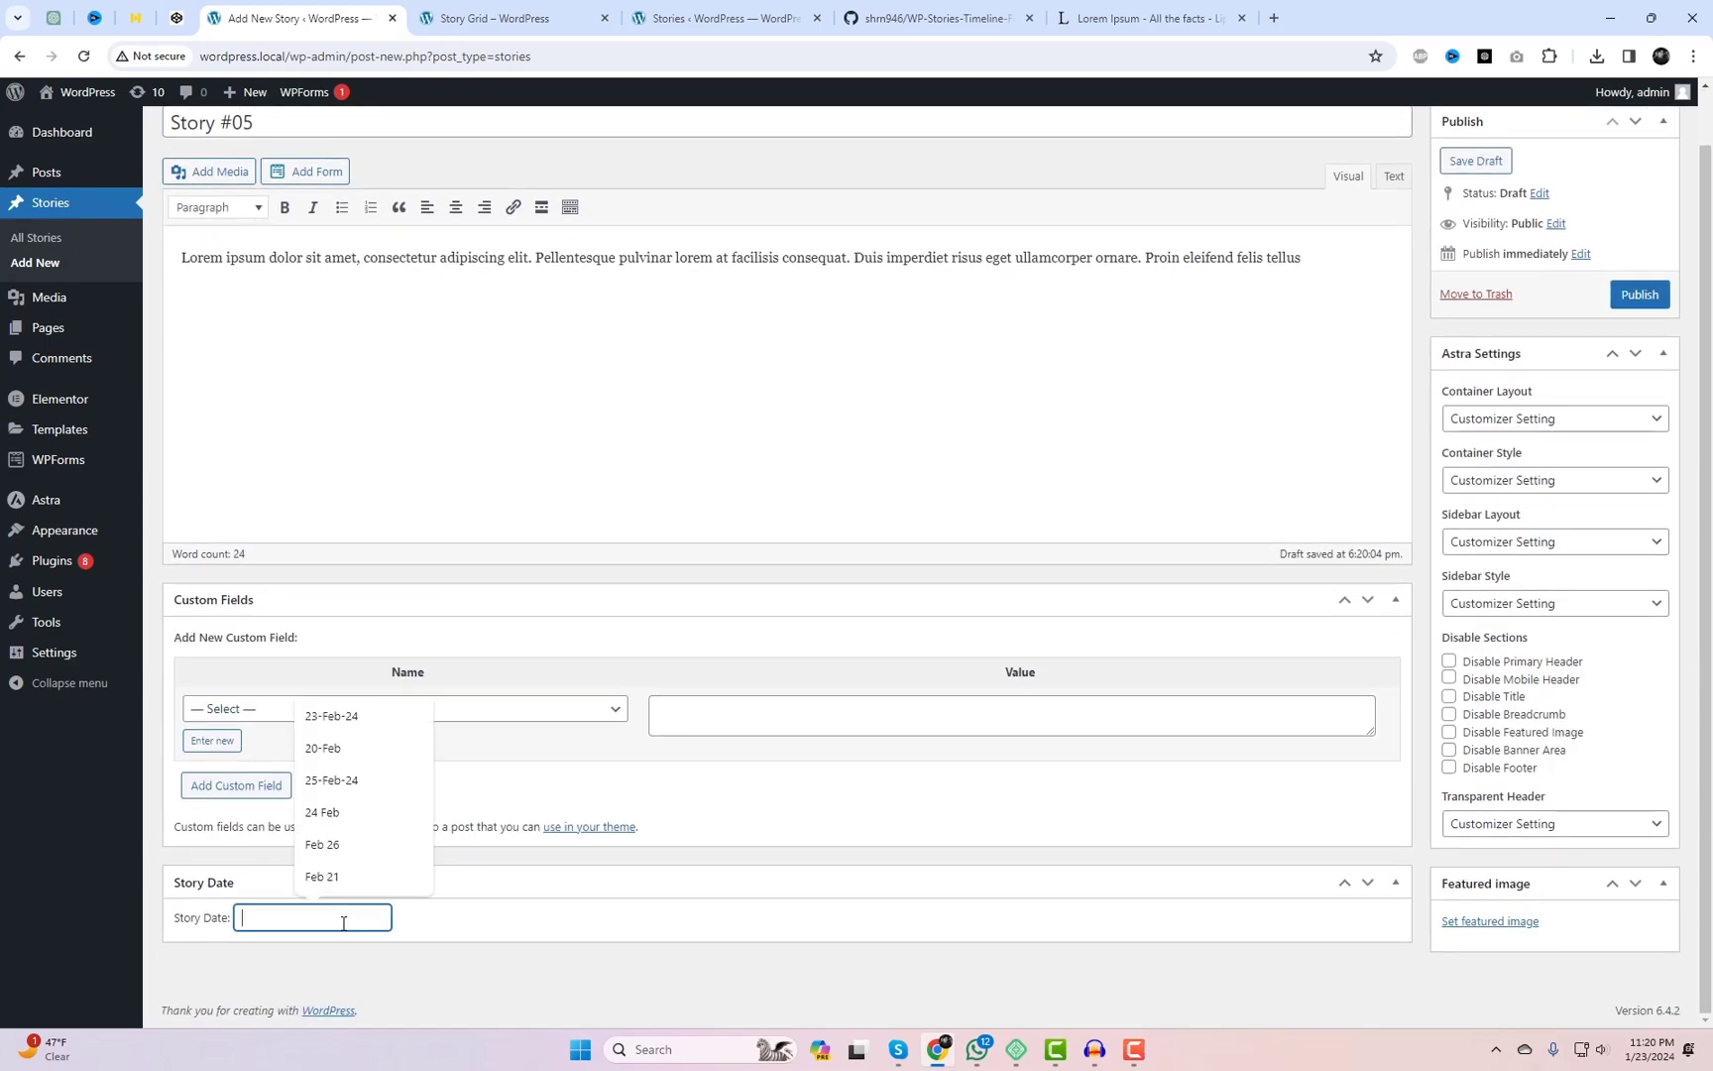
pyautogui.write('Jan 06')
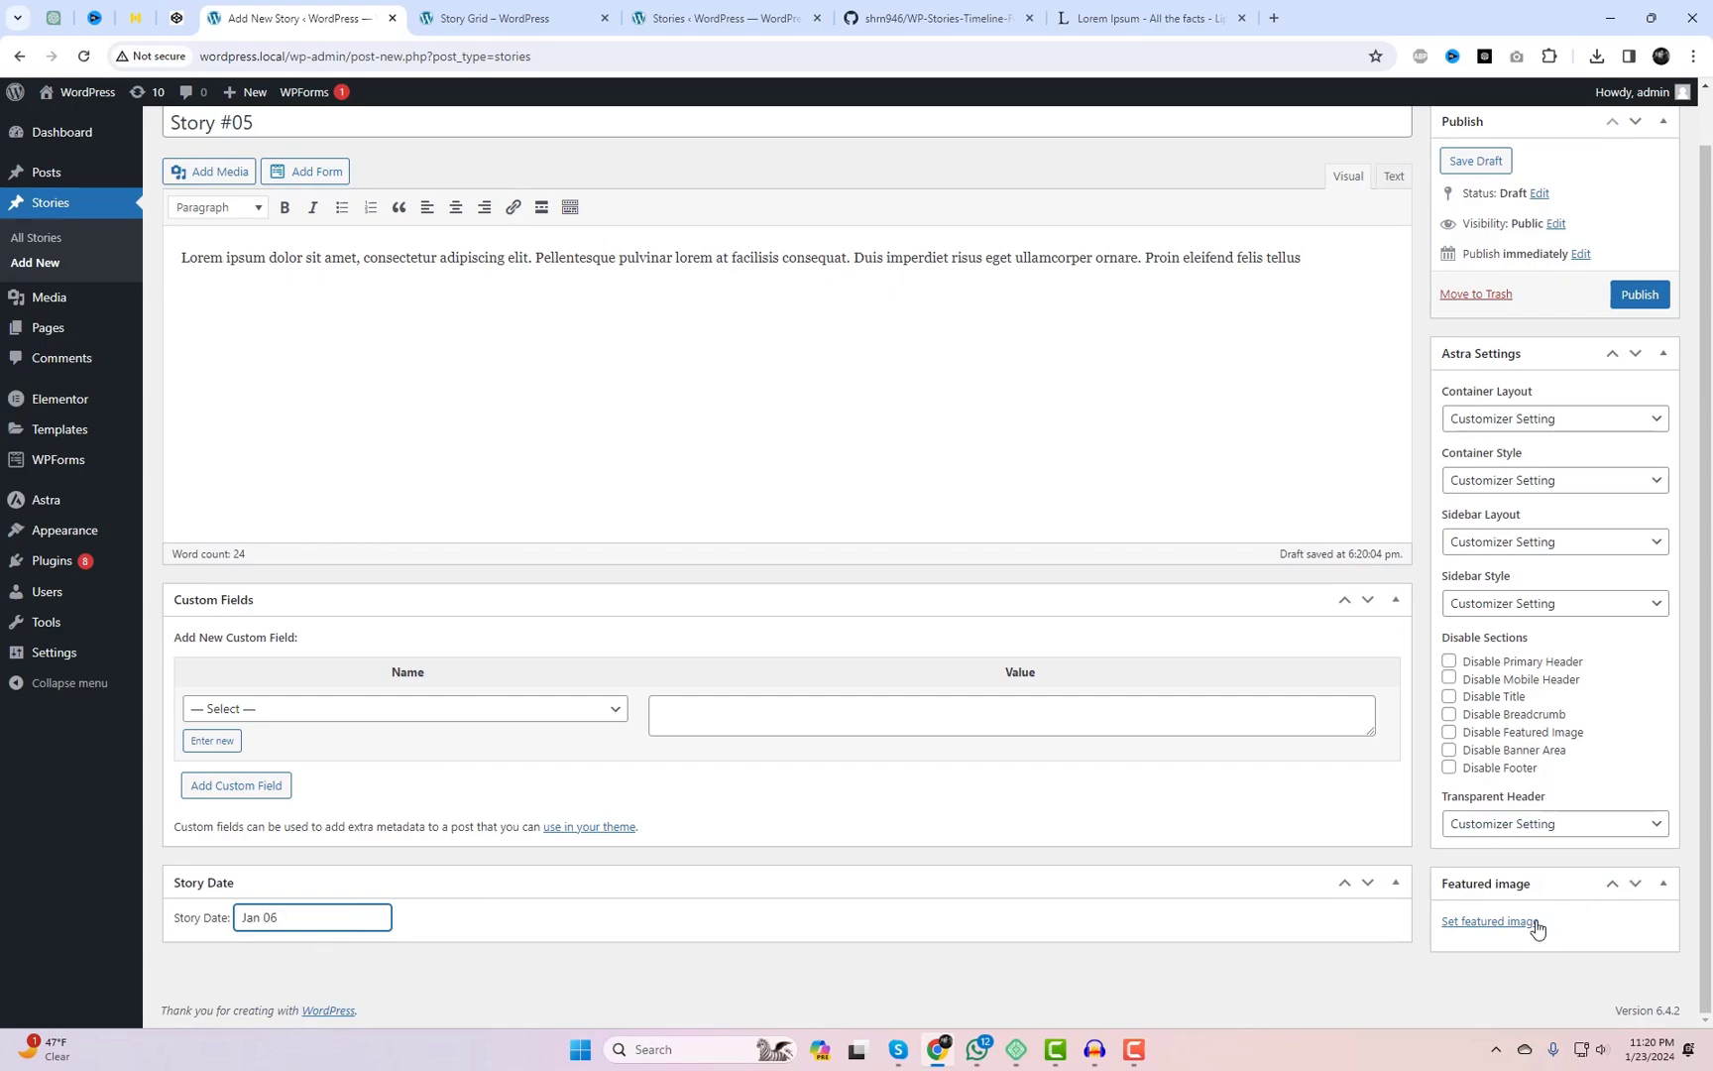
# Step: Make the smiling girl with glasses photo the featured image of Story #05
pyautogui.click(1536, 928)
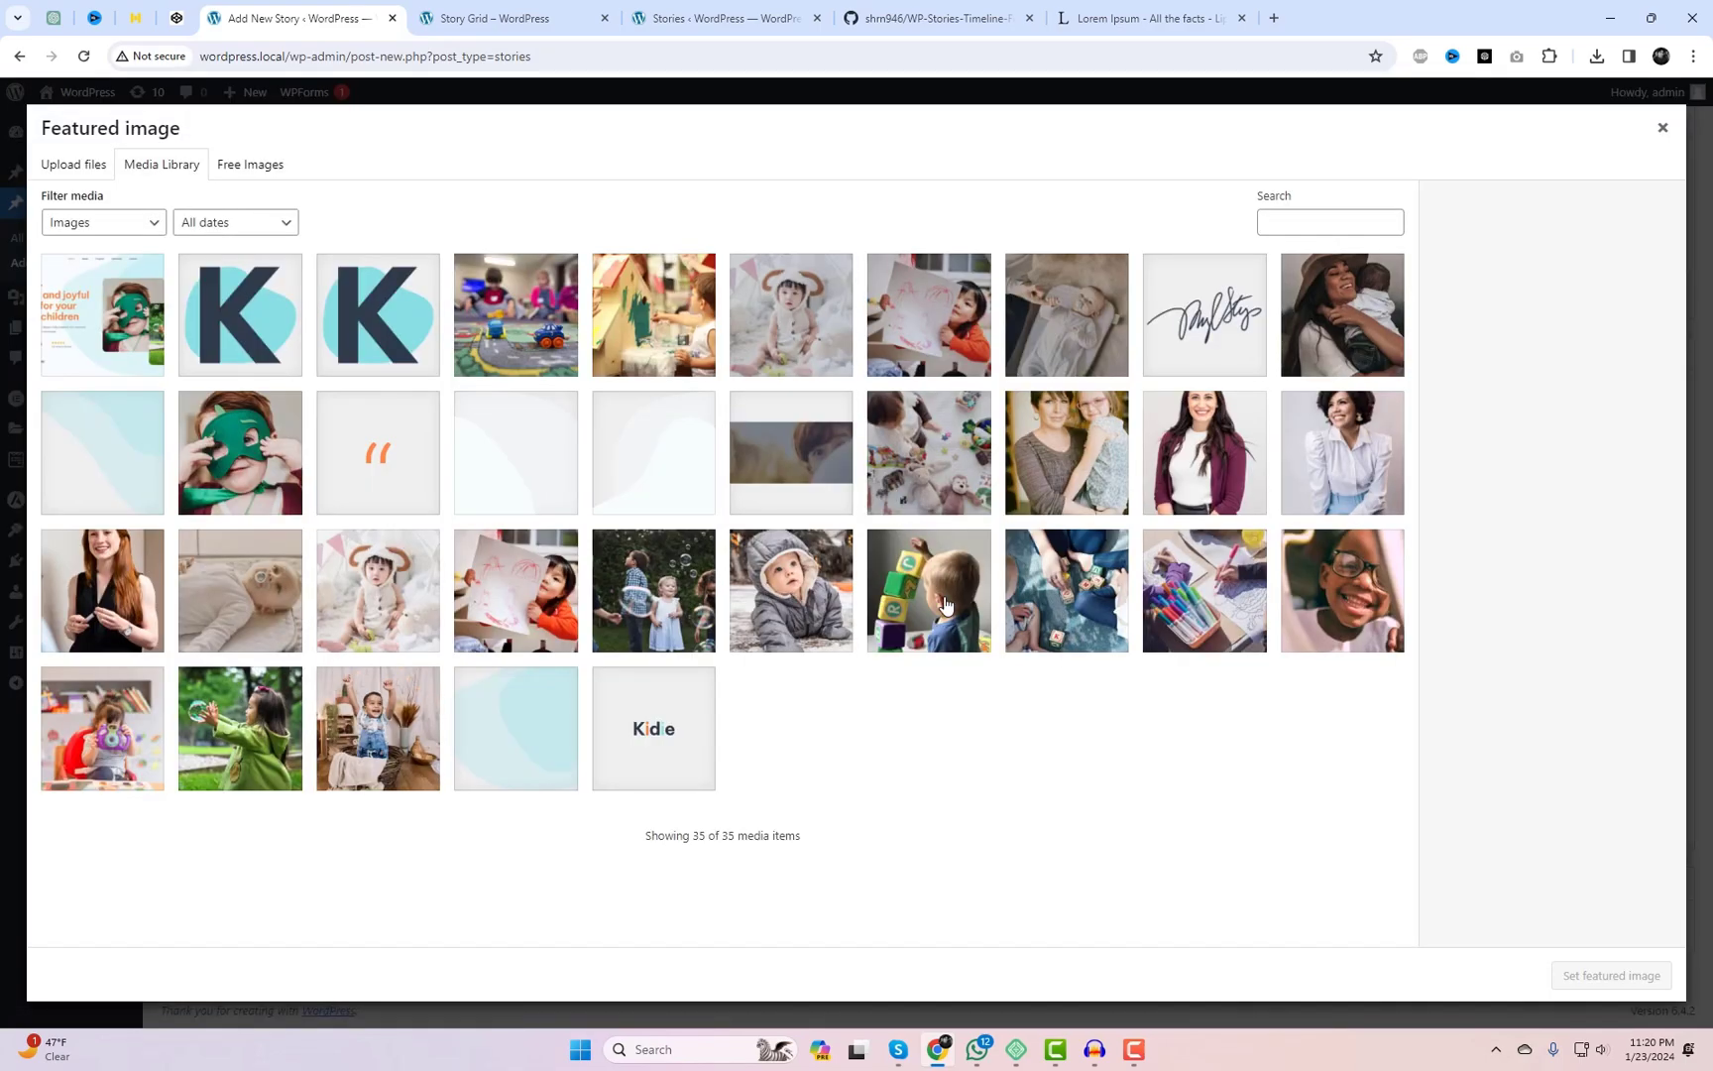
pyautogui.click(943, 605)
pyautogui.click(1259, 595)
pyautogui.click(1334, 595)
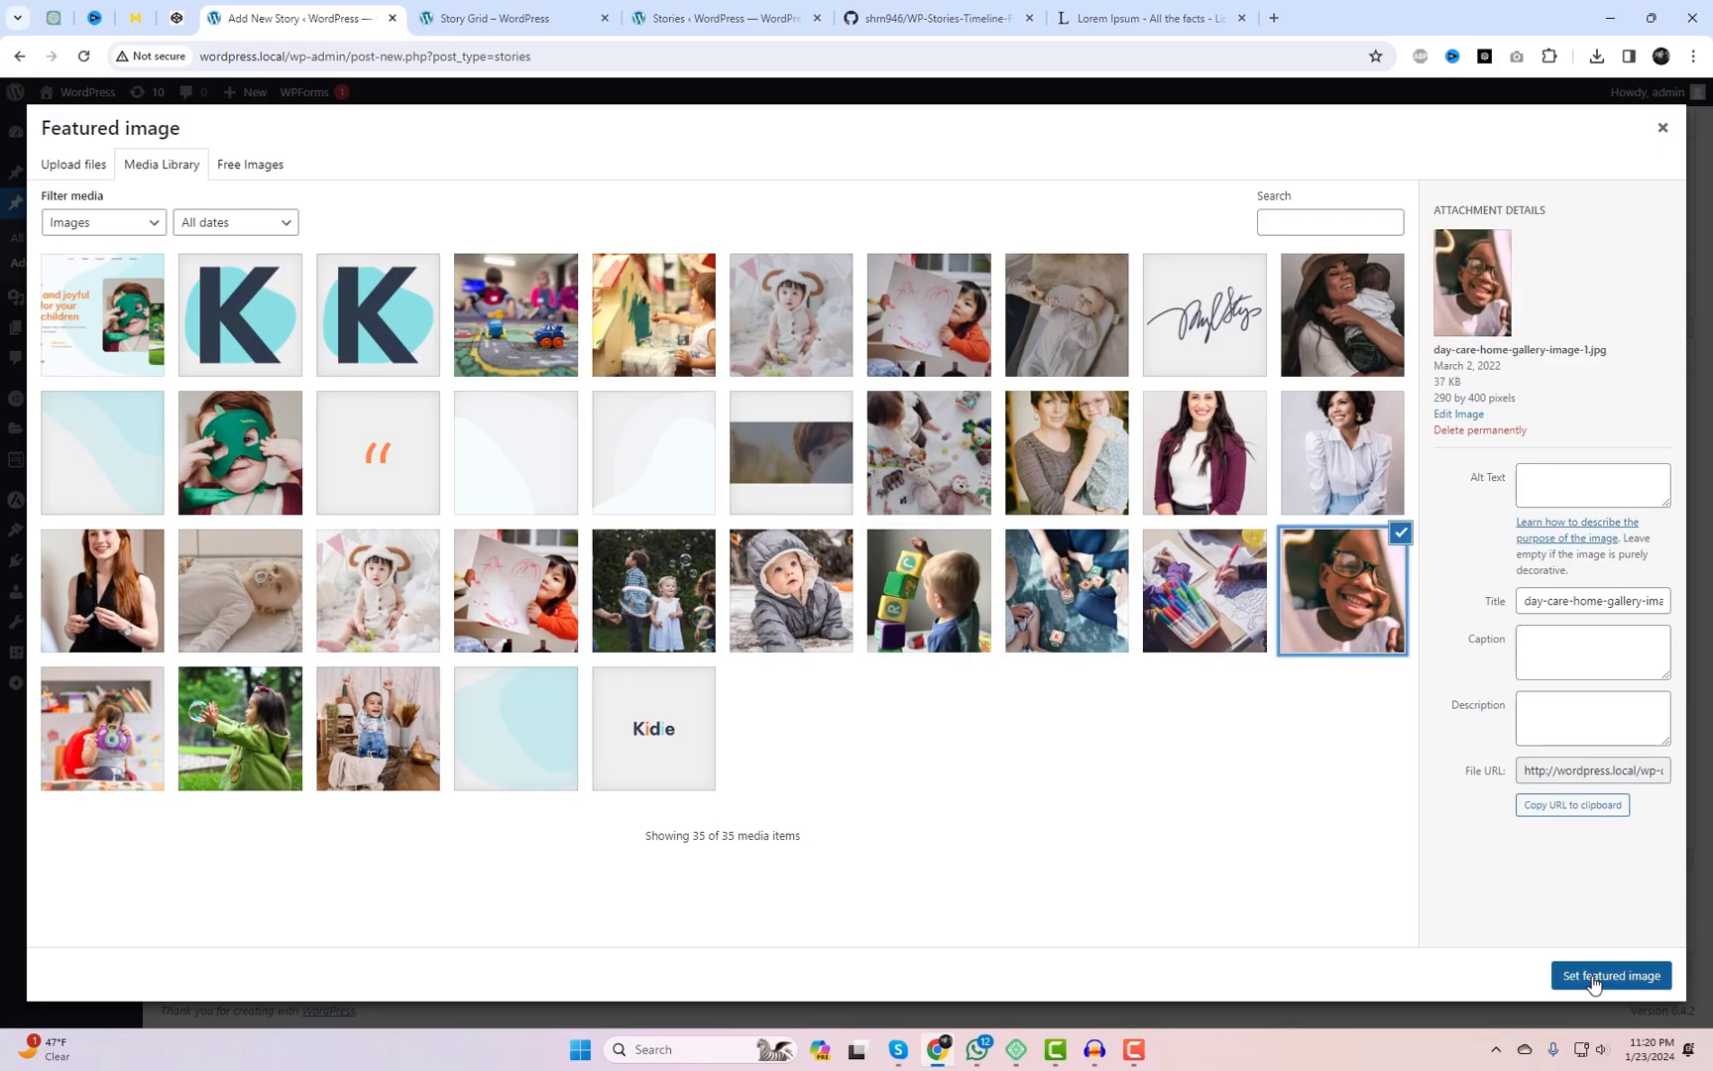
pyautogui.click(1611, 975)
# Step: Publish Story #05 and view it on the Story Grid page
pyautogui.scroll(1, 1638, 487)
pyautogui.click(1640, 352)
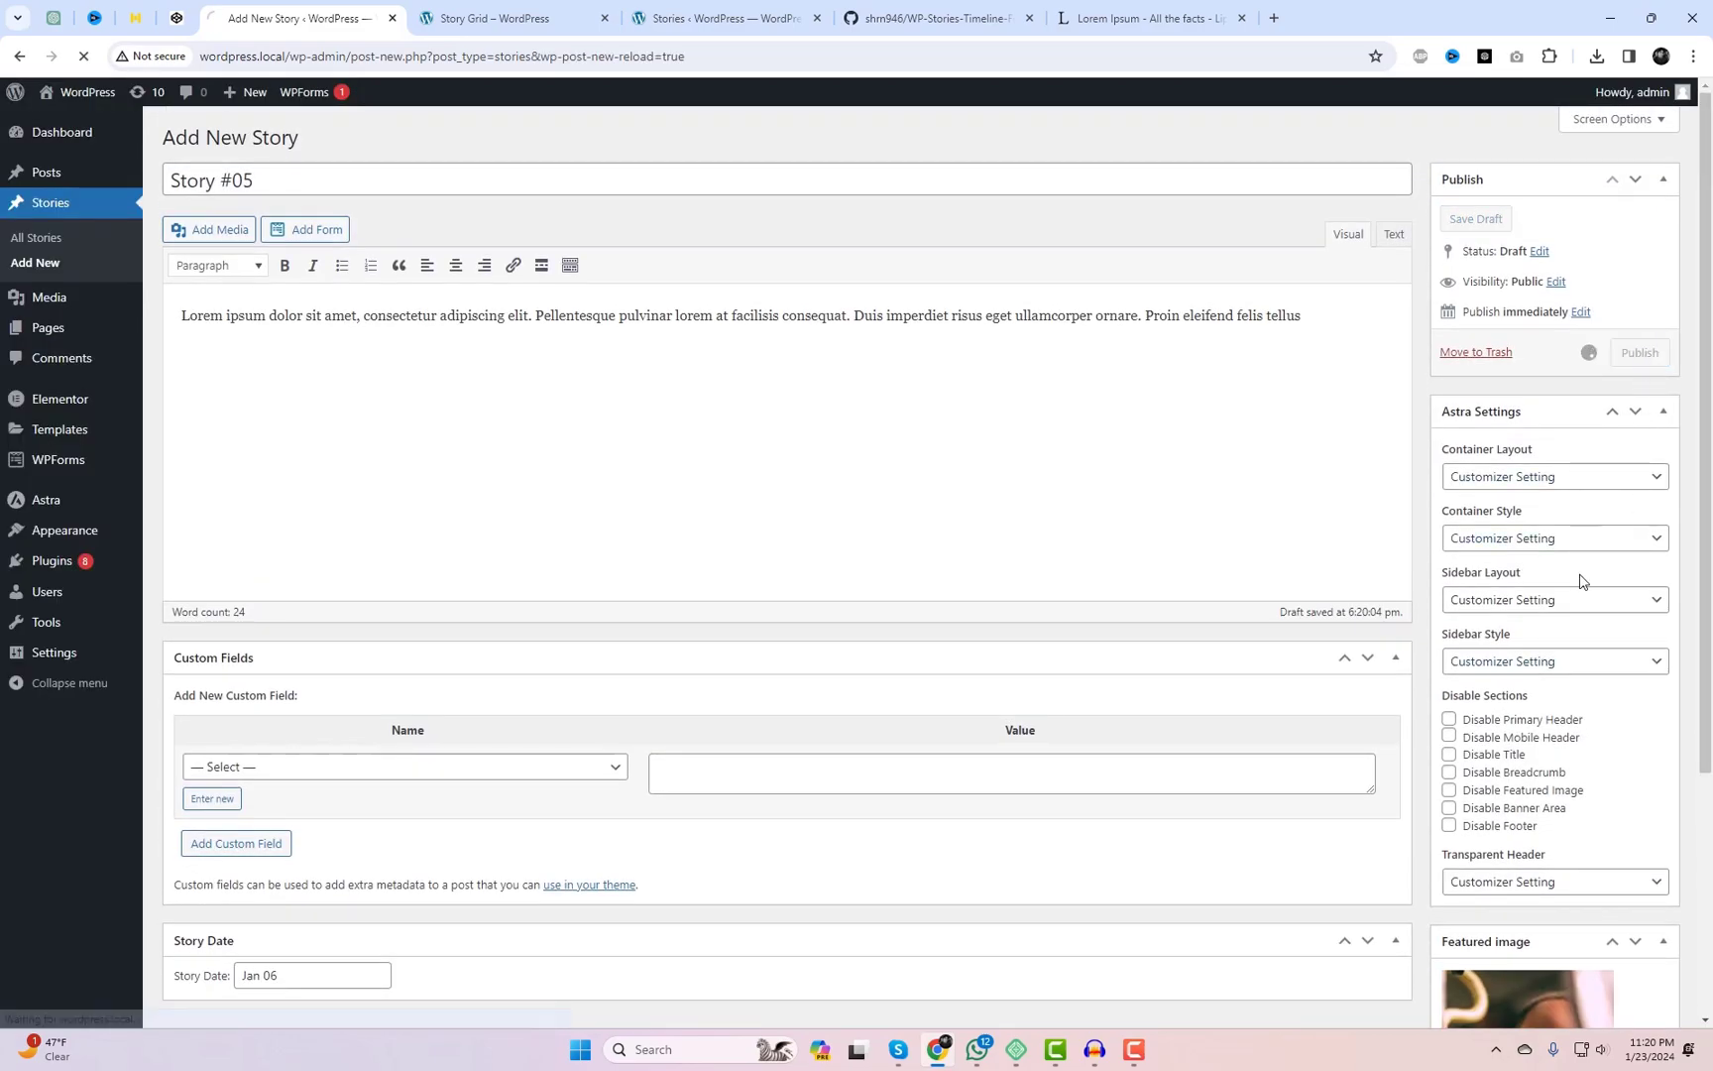
pyautogui.click(515, 18)
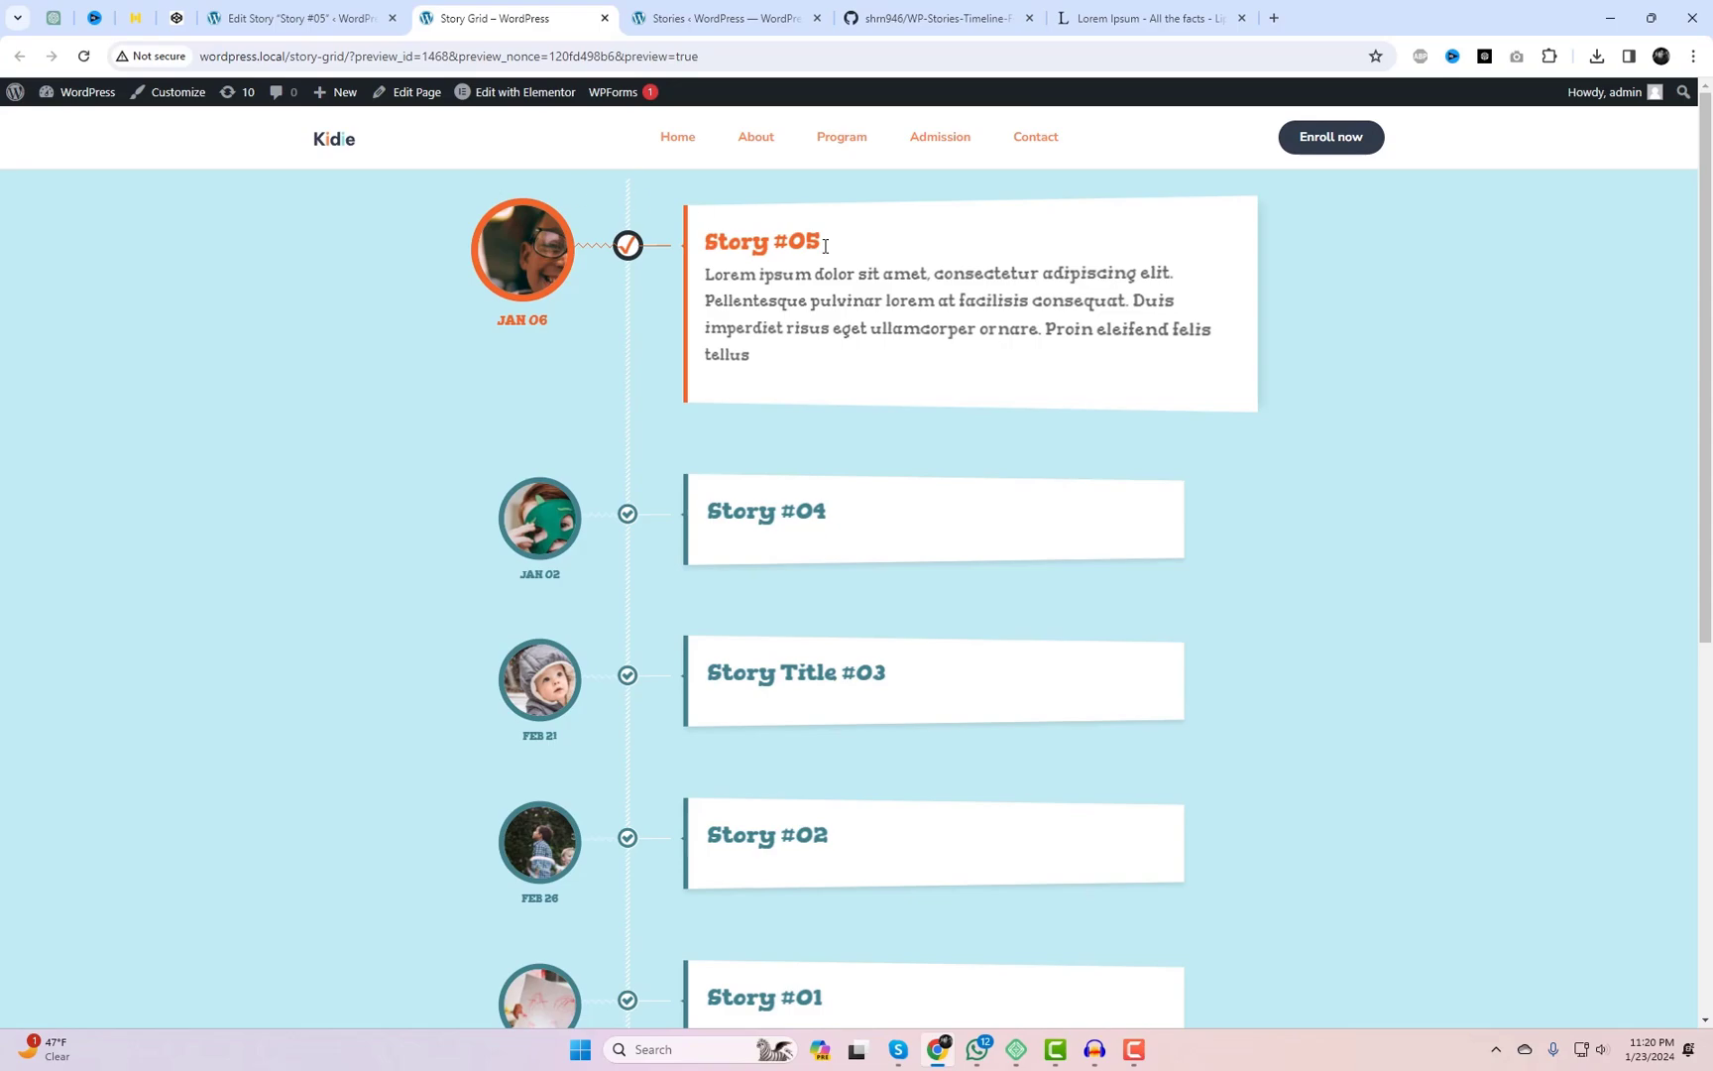
# Step: Expand the Story #04, Story Title #03, Story #02 and Story #01 cards on the timeline
pyautogui.click(628, 513)
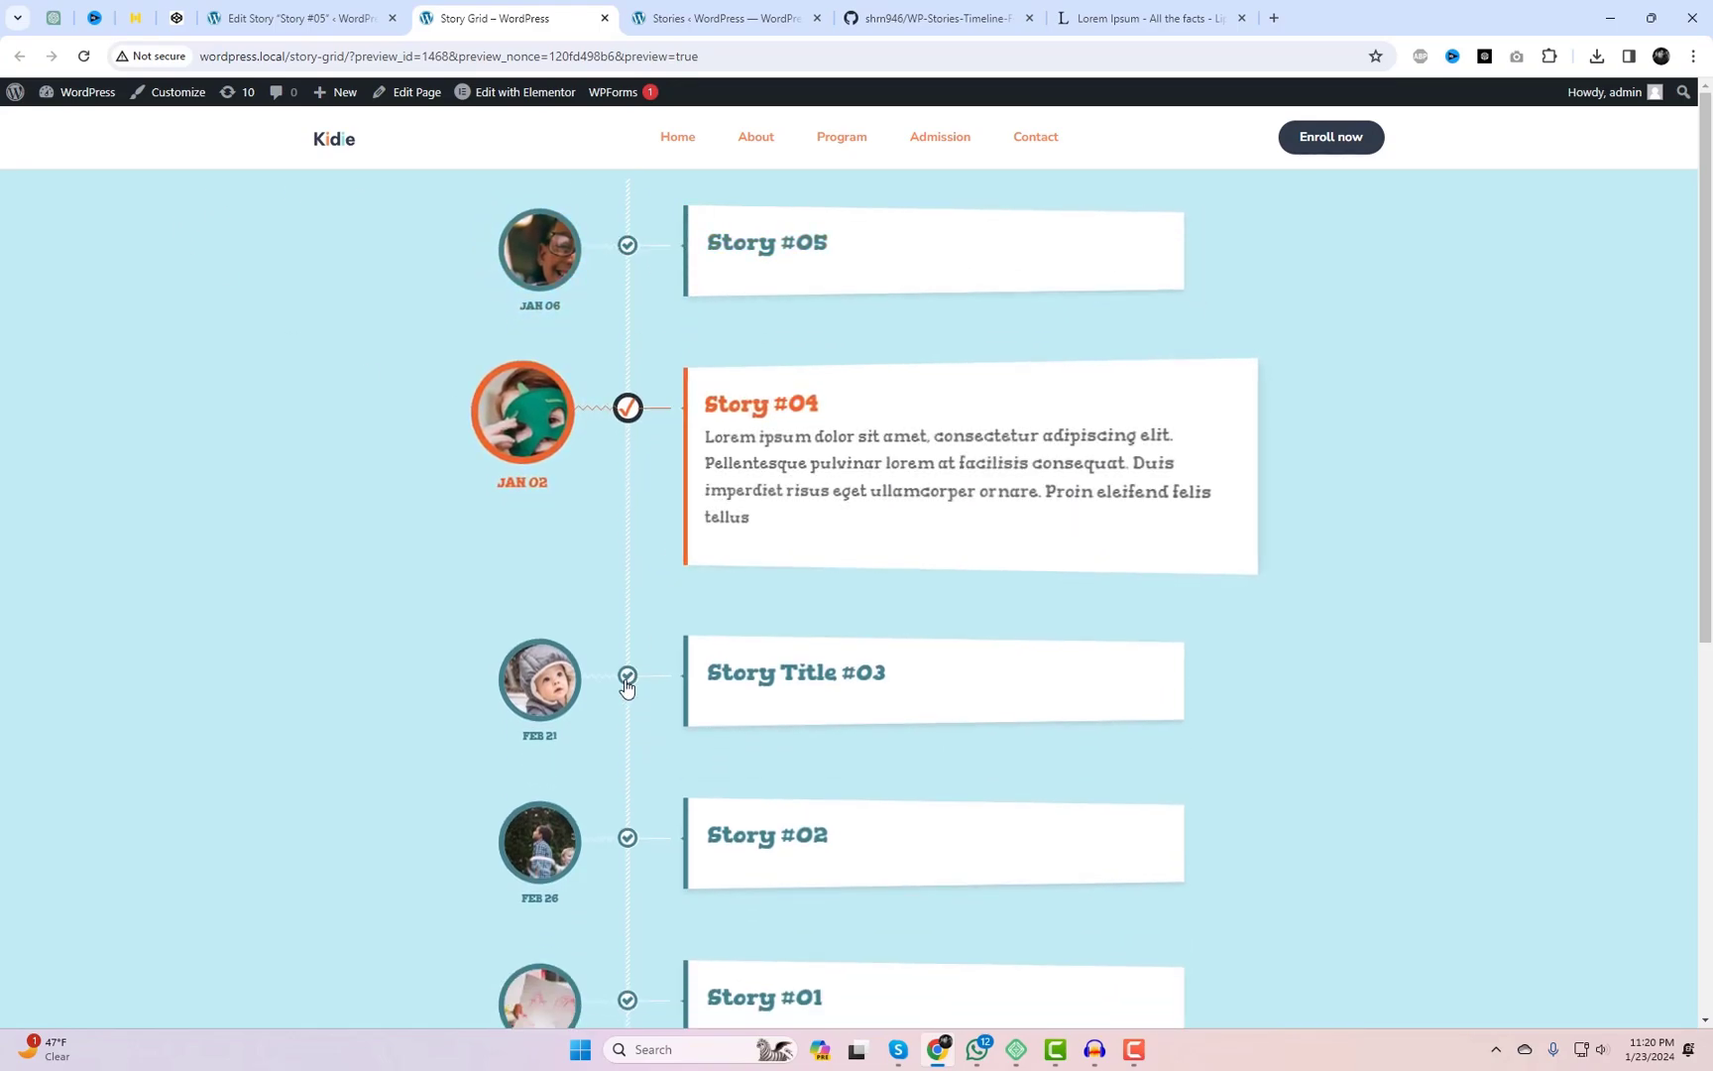
pyautogui.click(627, 677)
pyautogui.scroll(-3, 632, 650)
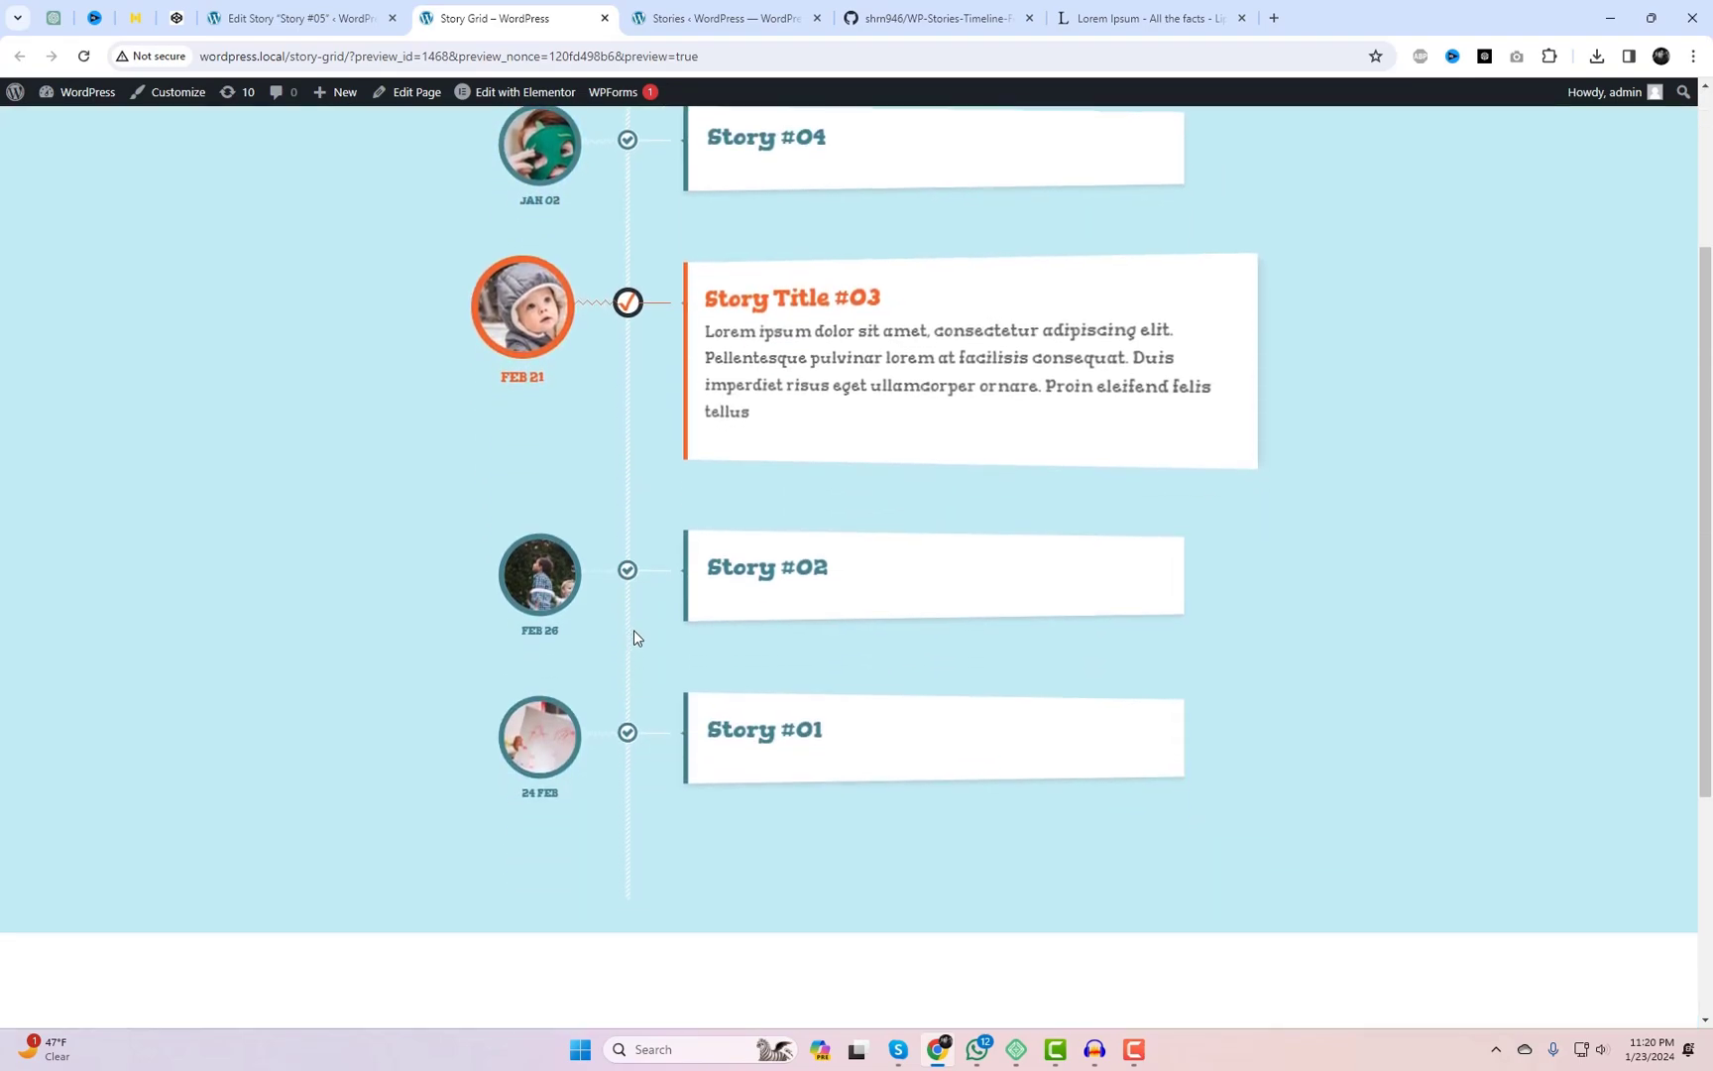
pyautogui.click(624, 578)
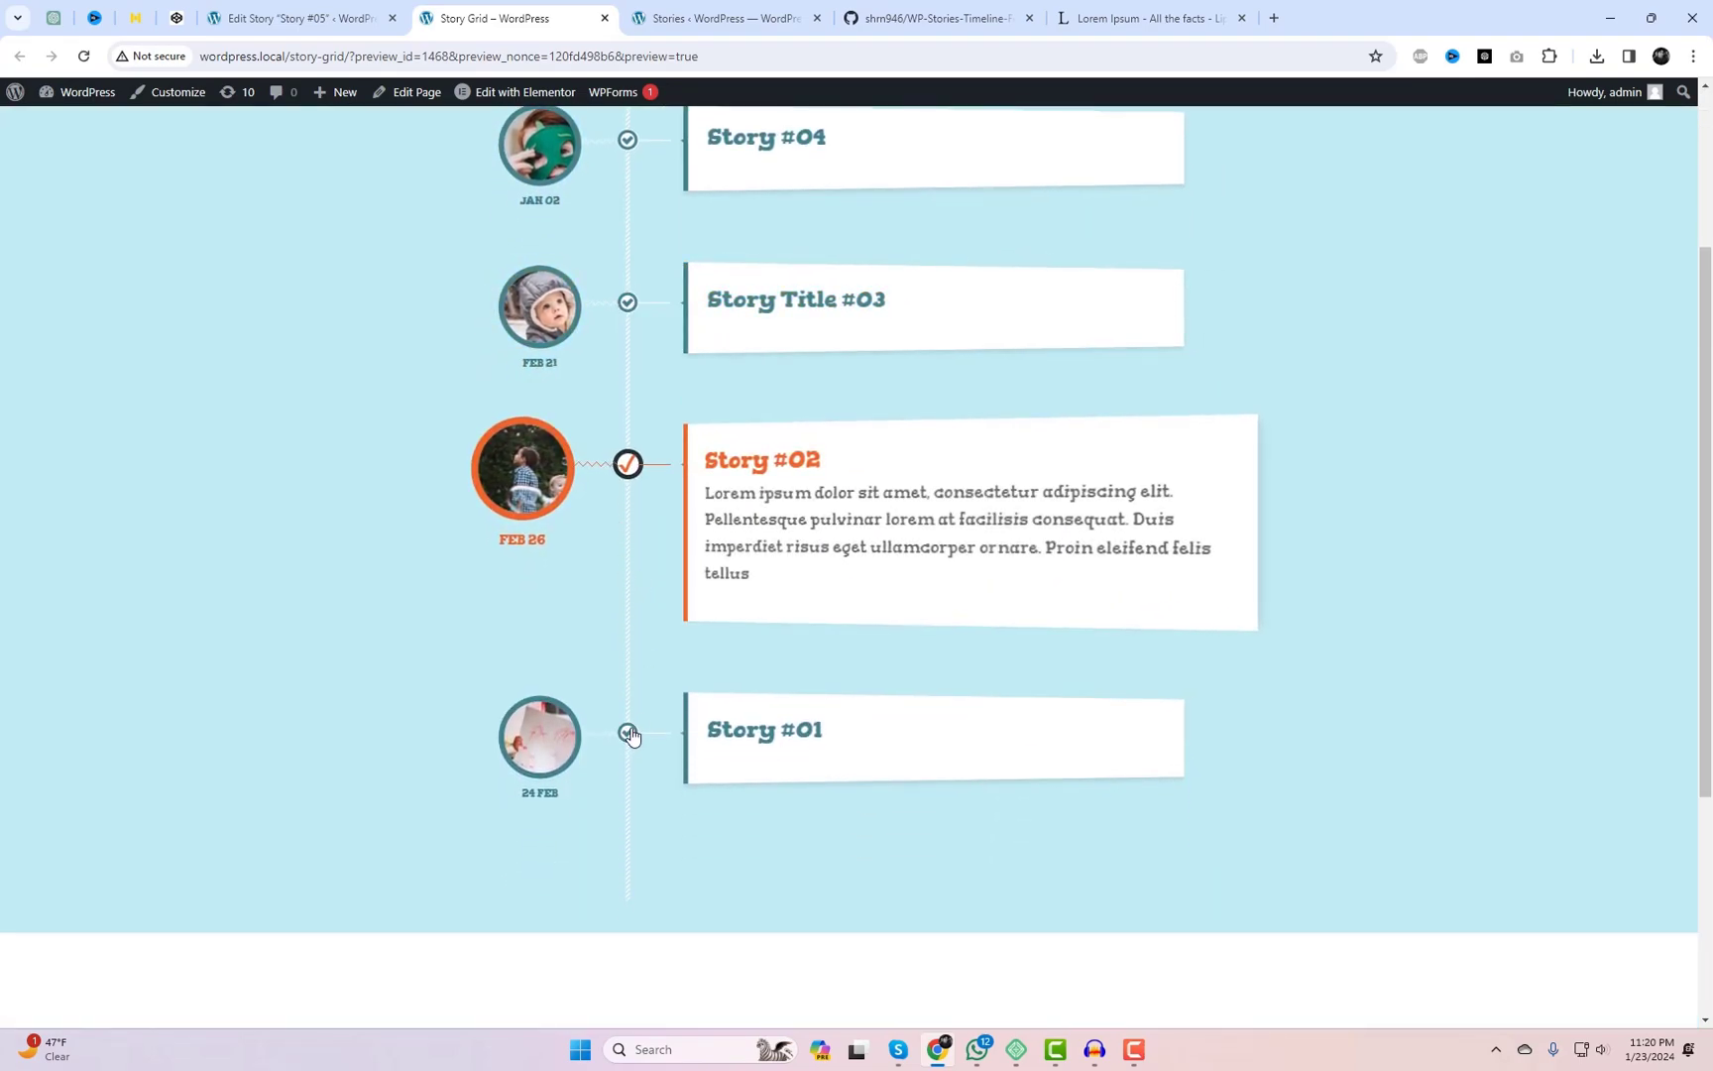
pyautogui.click(633, 730)
pyautogui.scroll(3, 934, 688)
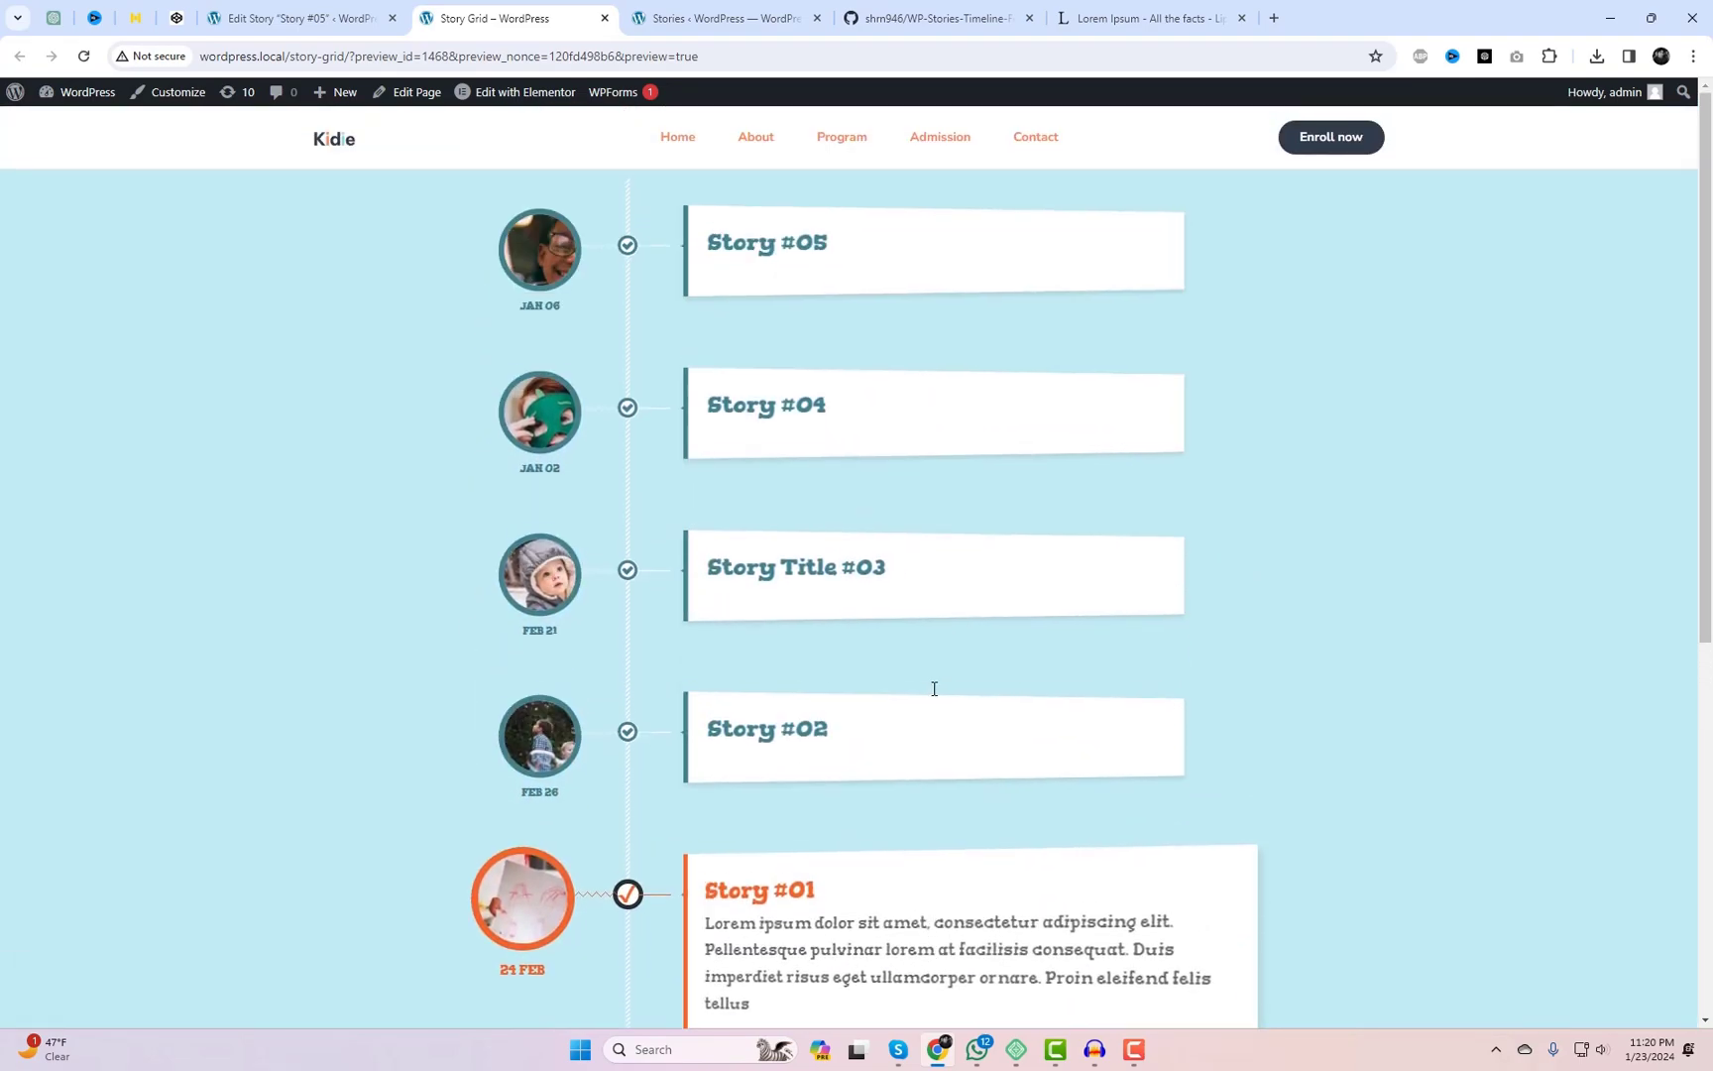
# Step: Expand each timeline card again, from Story #05 down to Story #01
pyautogui.click(628, 245)
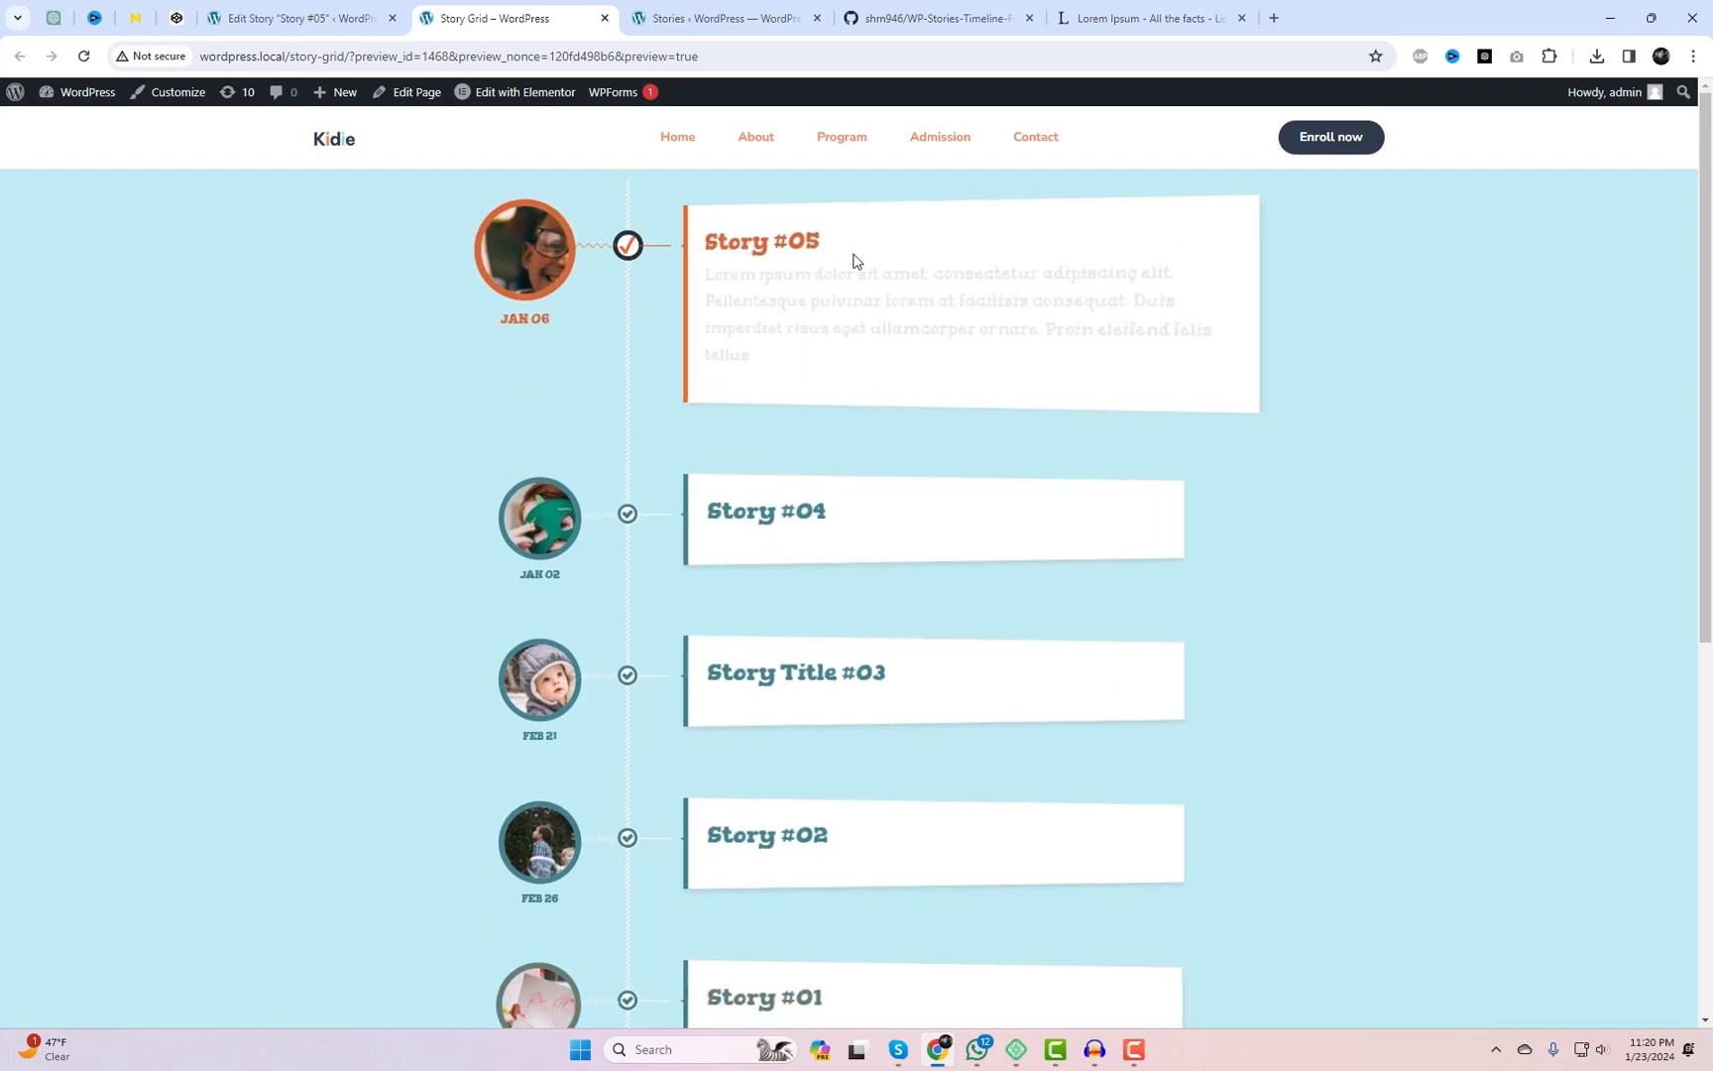
pyautogui.click(628, 514)
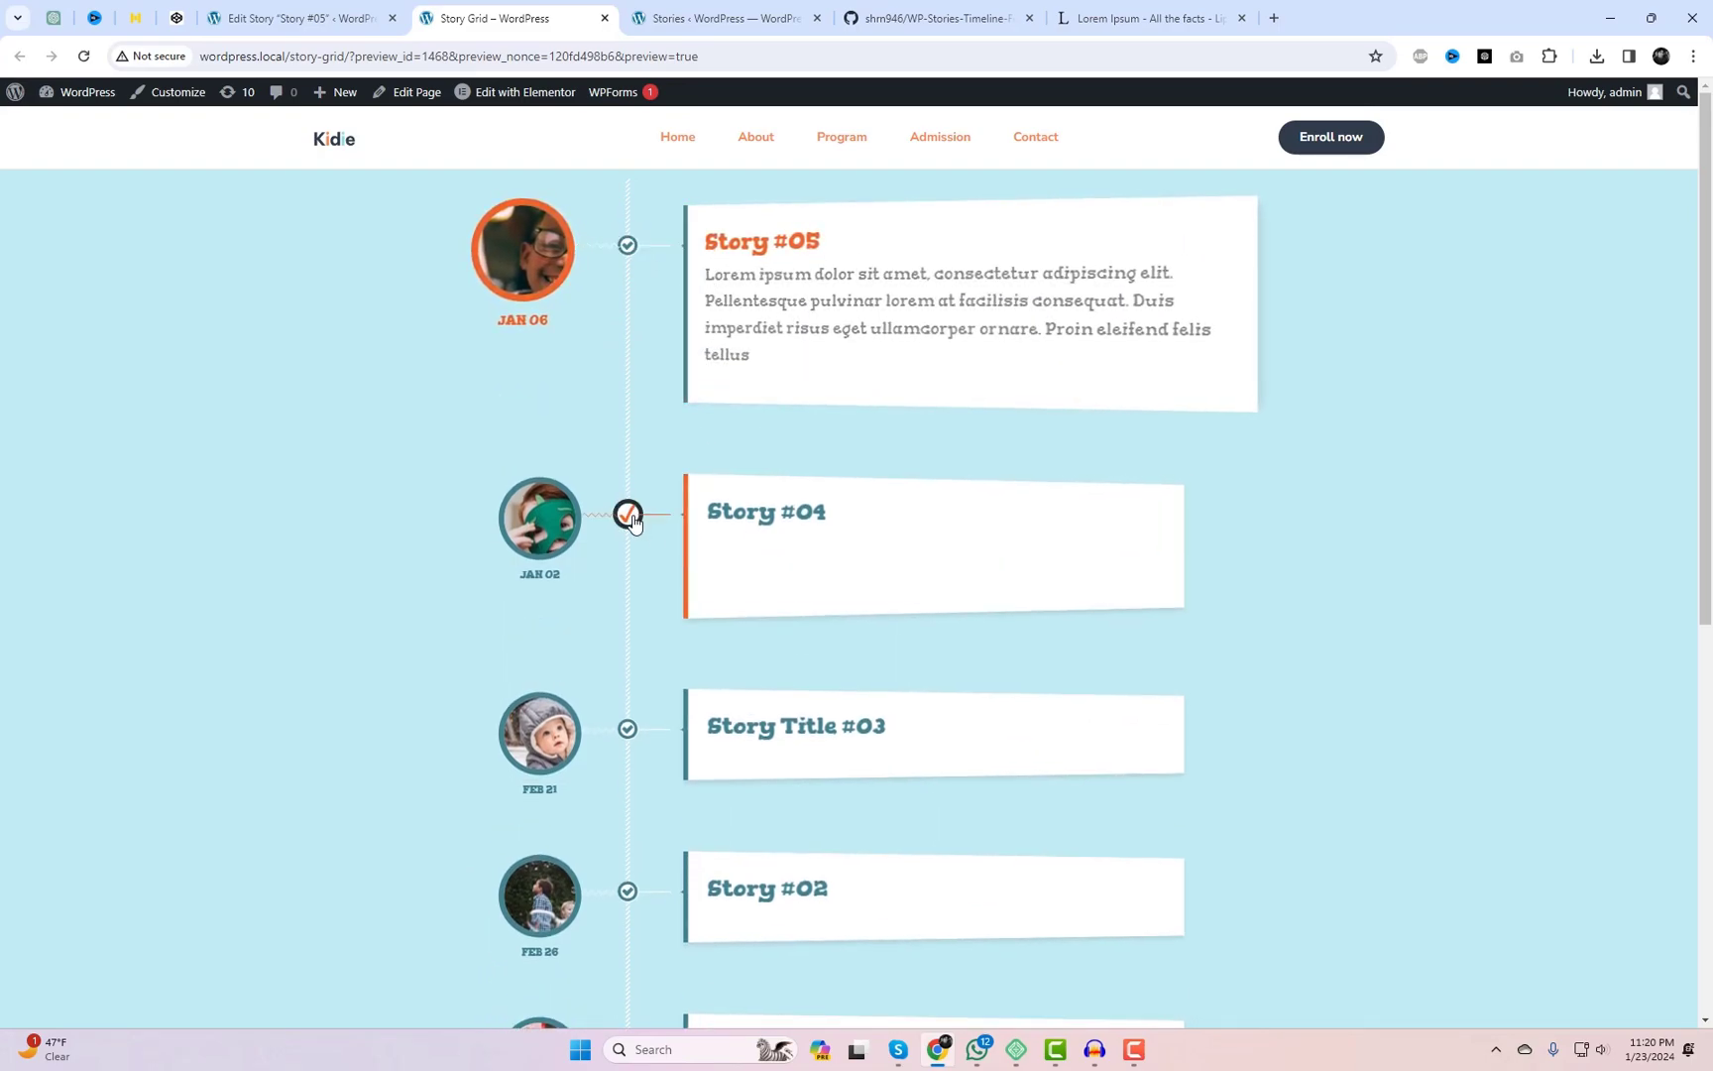
pyautogui.click(628, 677)
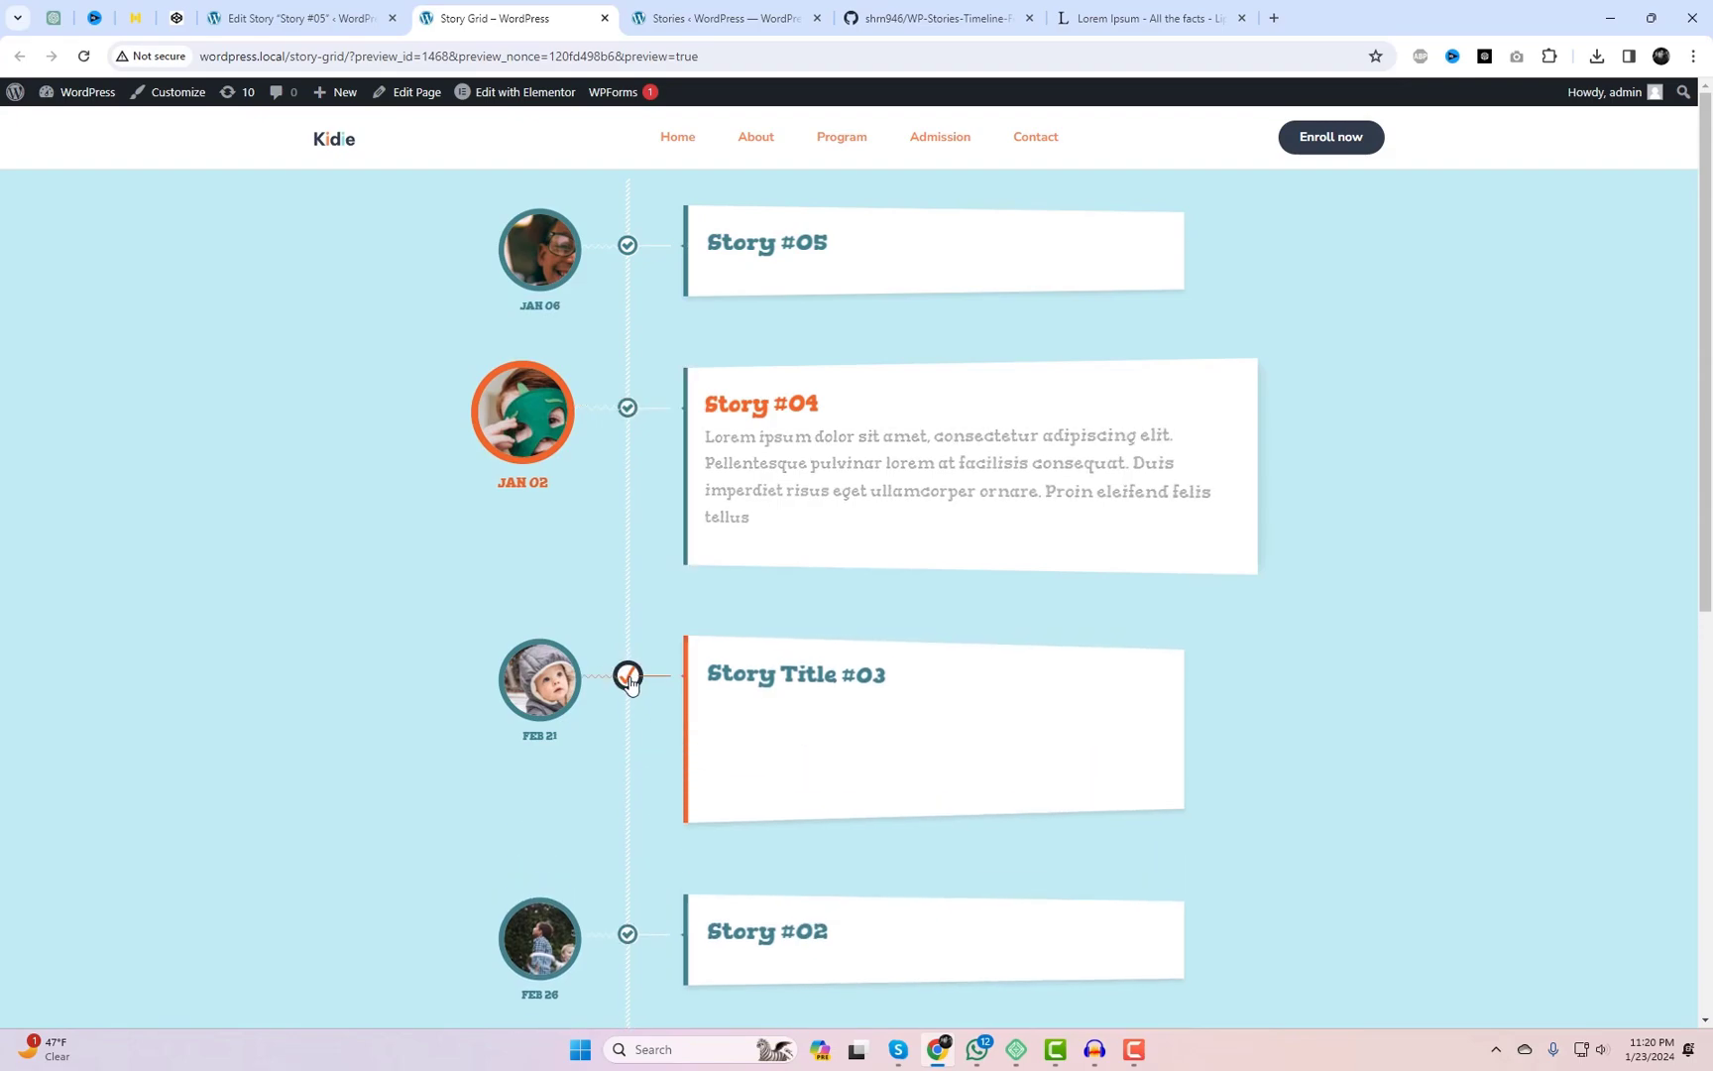
pyautogui.scroll(-2, 1285, 750)
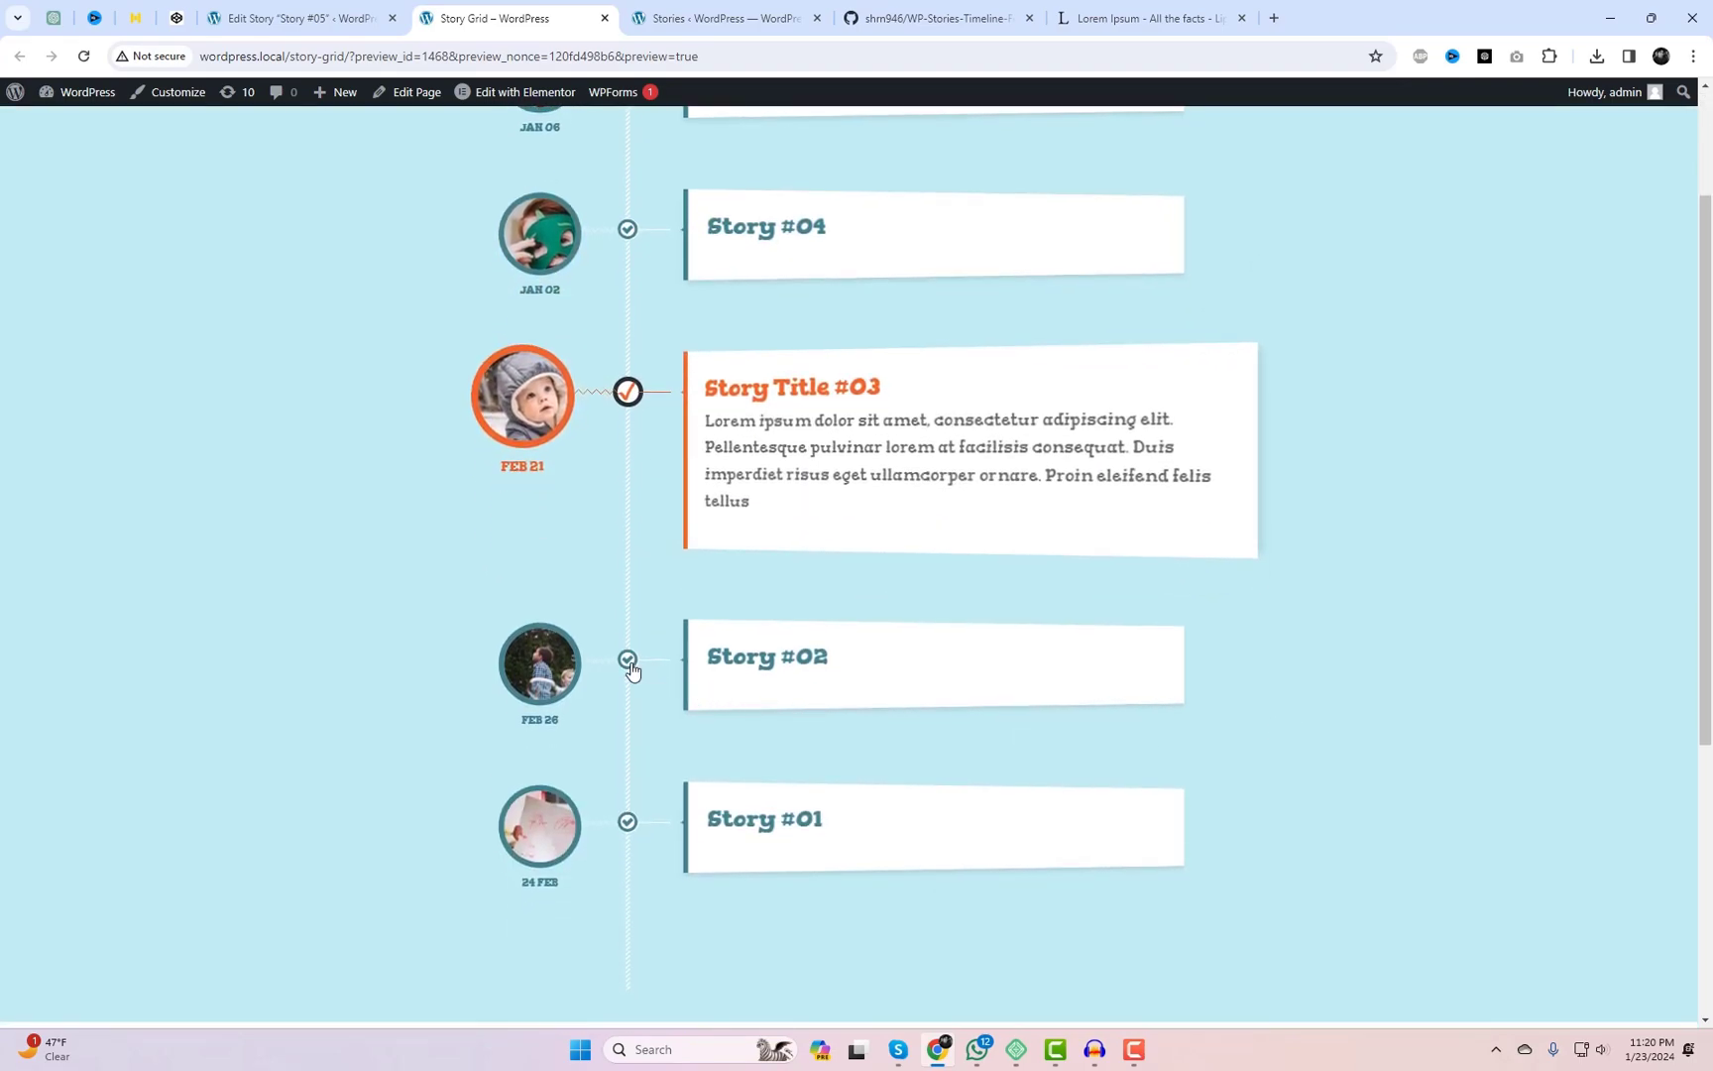
pyautogui.click(630, 659)
pyautogui.click(628, 823)
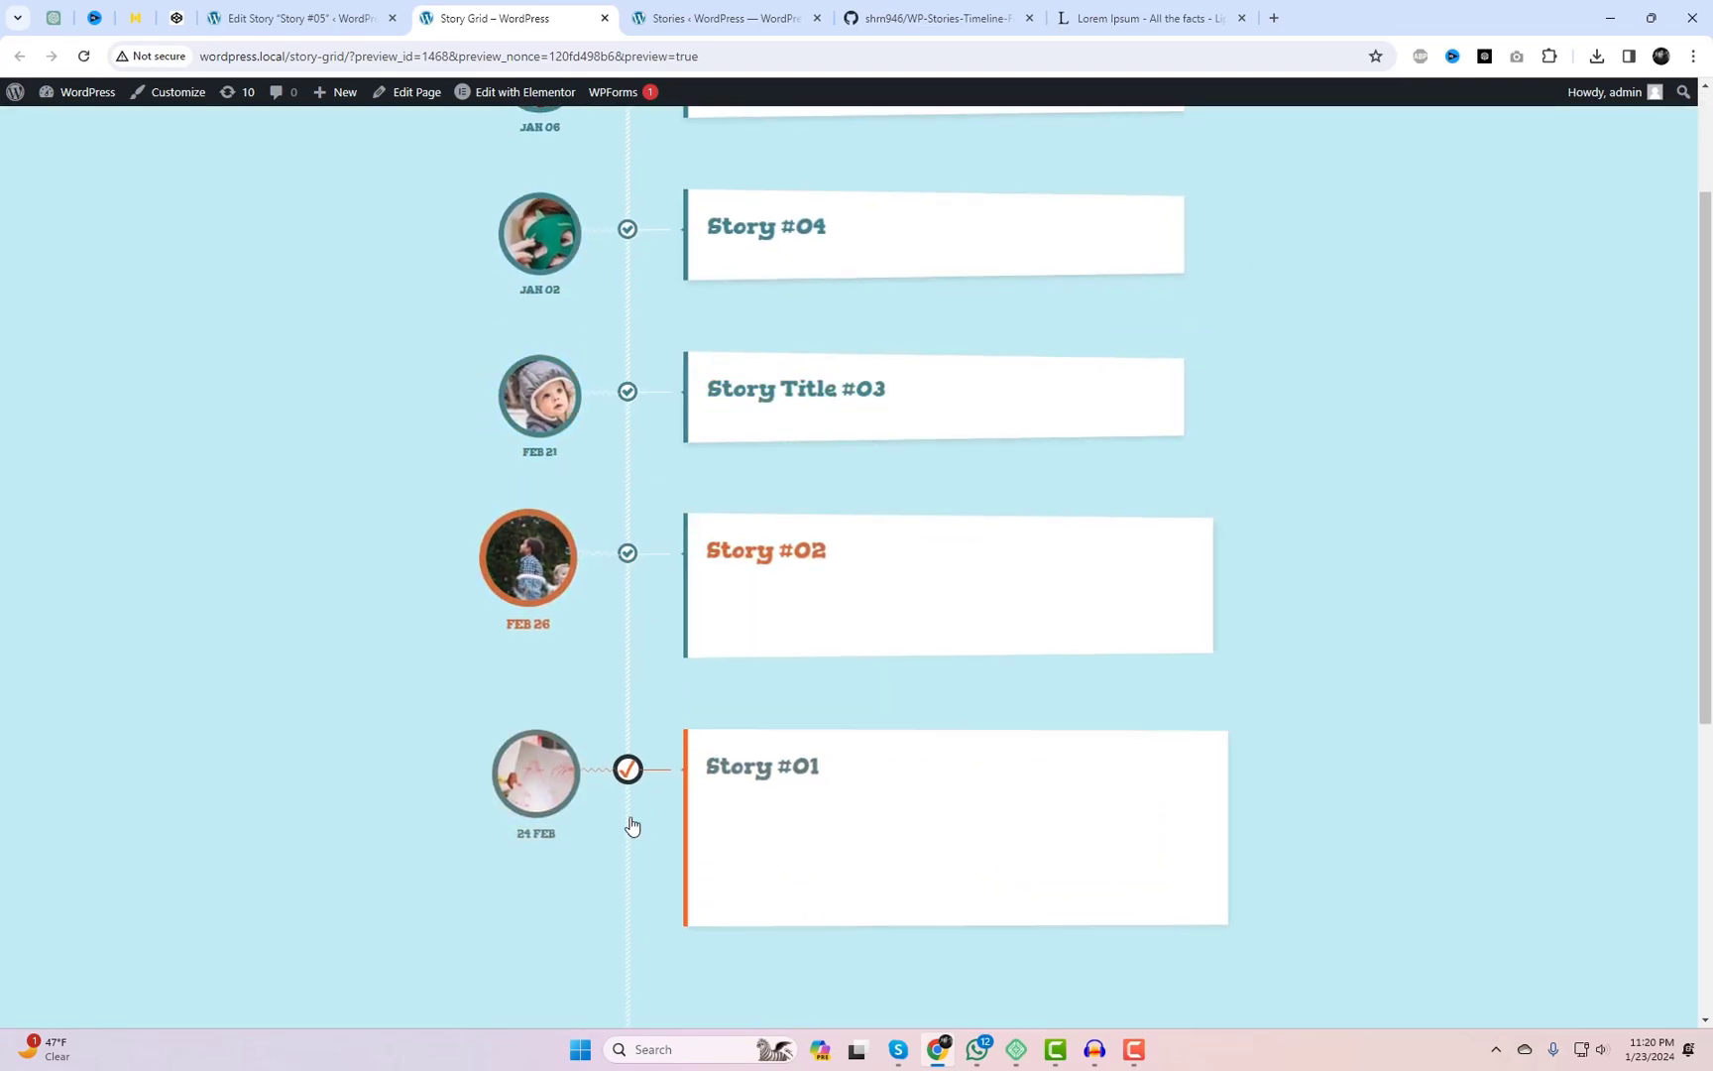
pyautogui.scroll(2, 1187, 663)
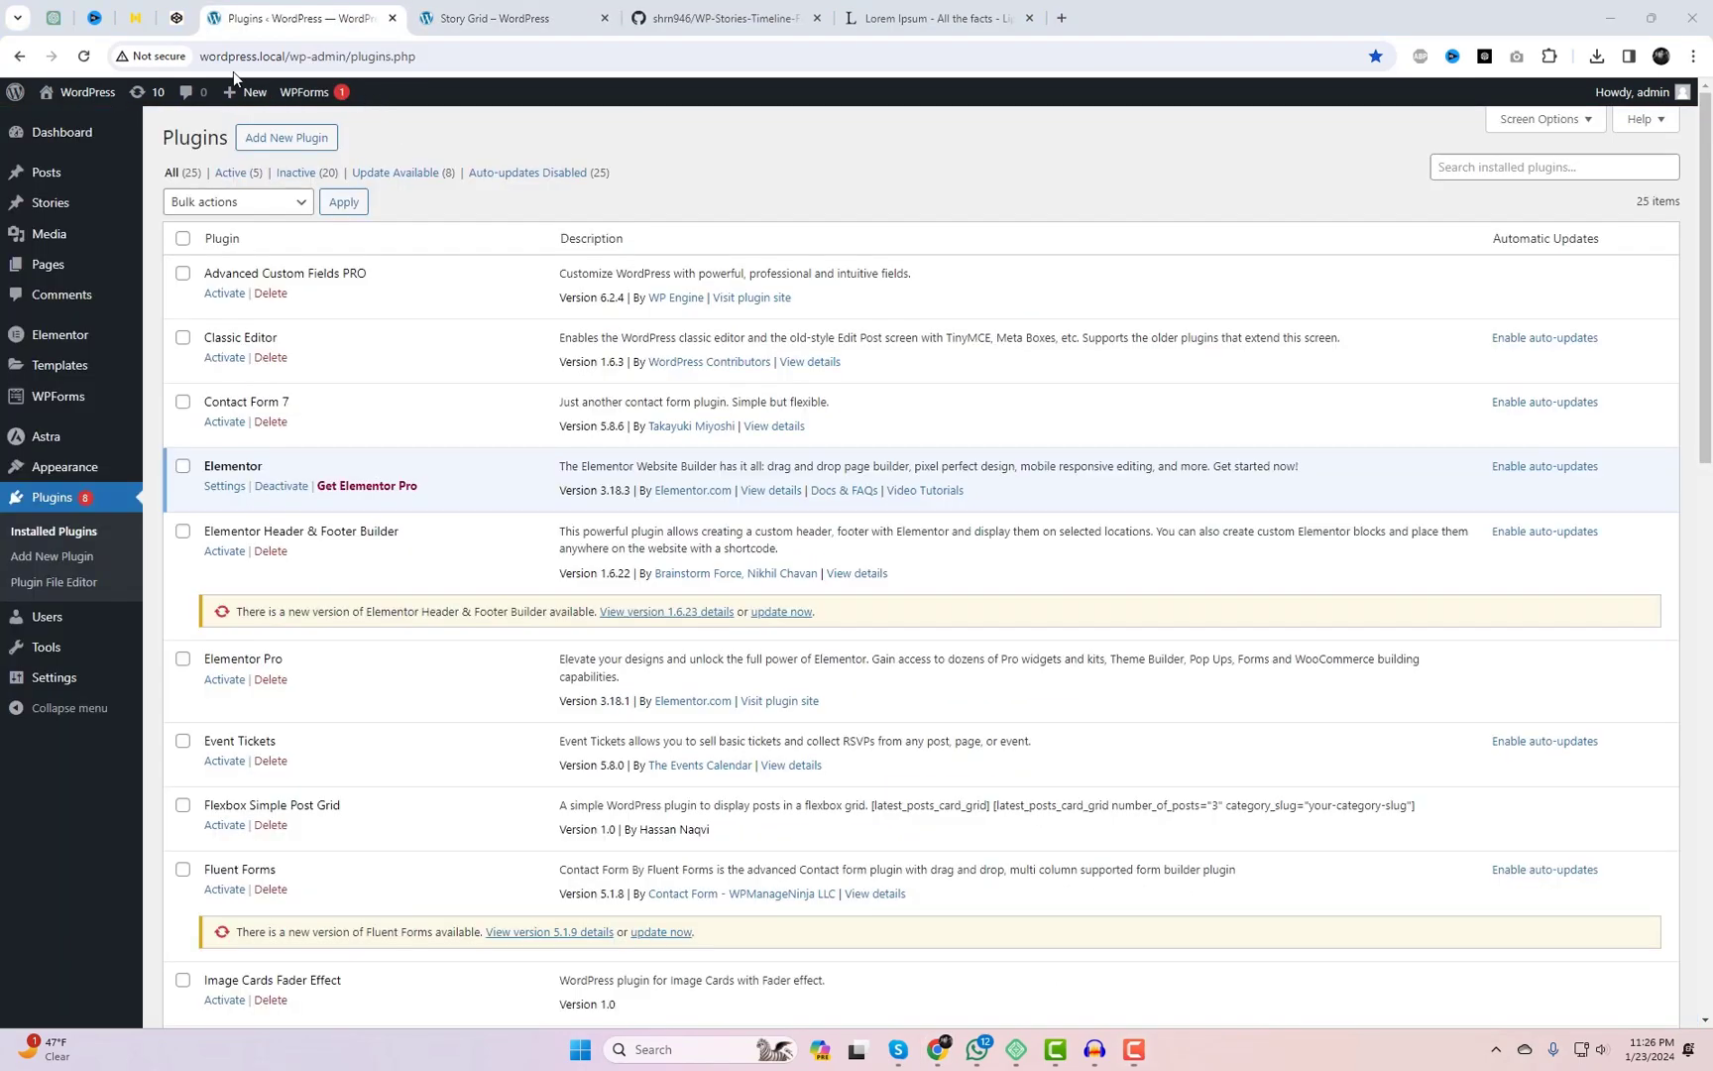
# Step: Copy the shortcode with number_of_stories, order and orderby from the timeline plugin settings, then return to Story Grid
pyautogui.moveTo(43, 692)
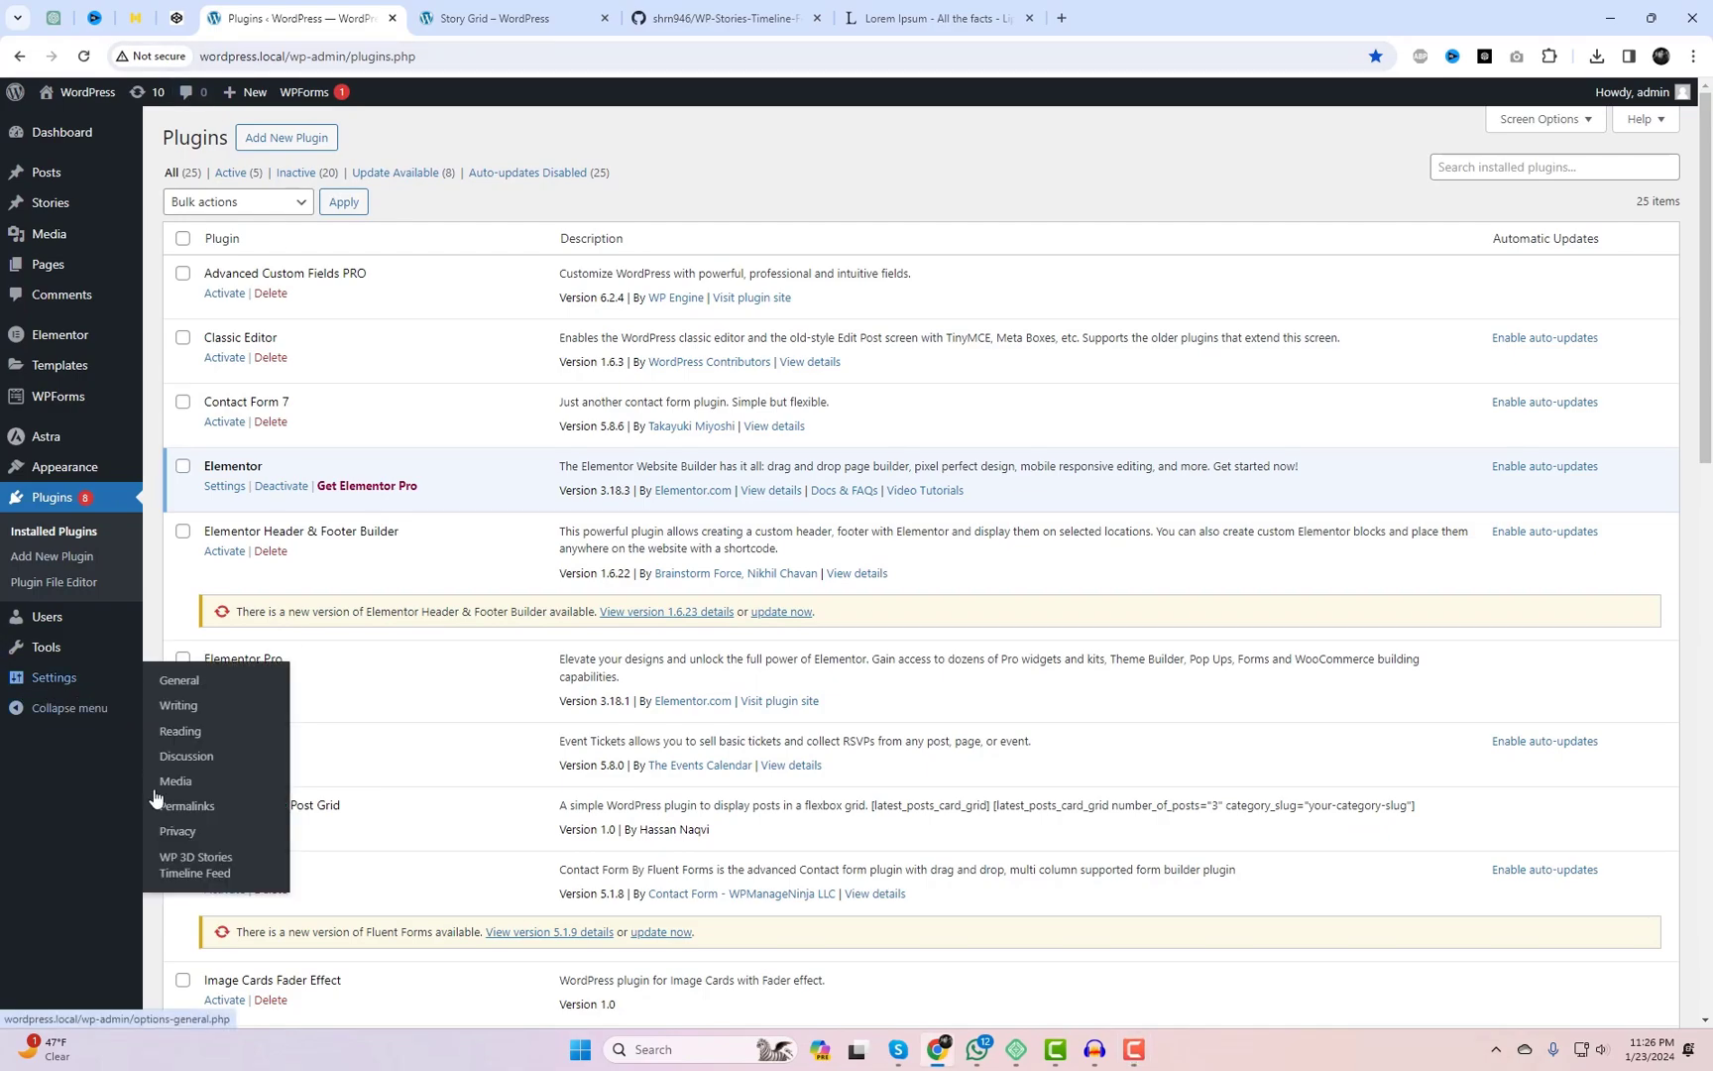
pyautogui.click(175, 855)
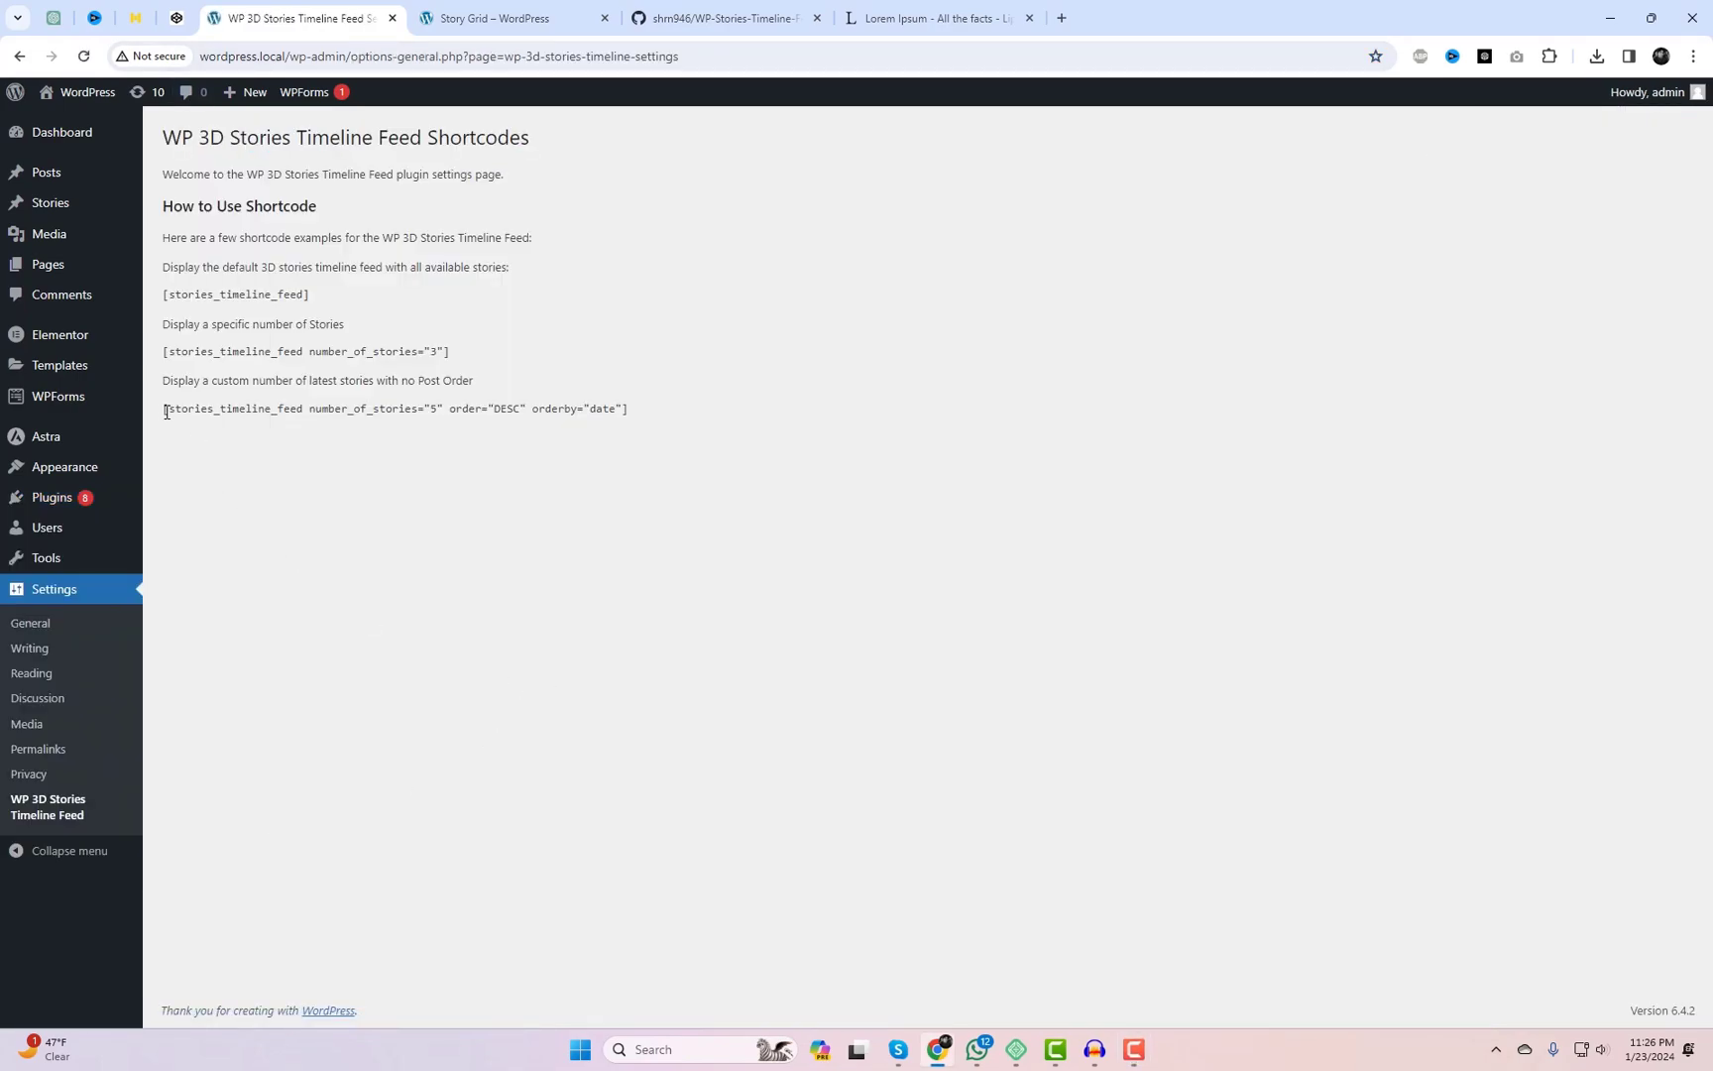
pyautogui.moveTo(213, 414); pyautogui.dragTo(630, 409)
pyautogui.rightClick(599, 395)
pyautogui.click(644, 423)
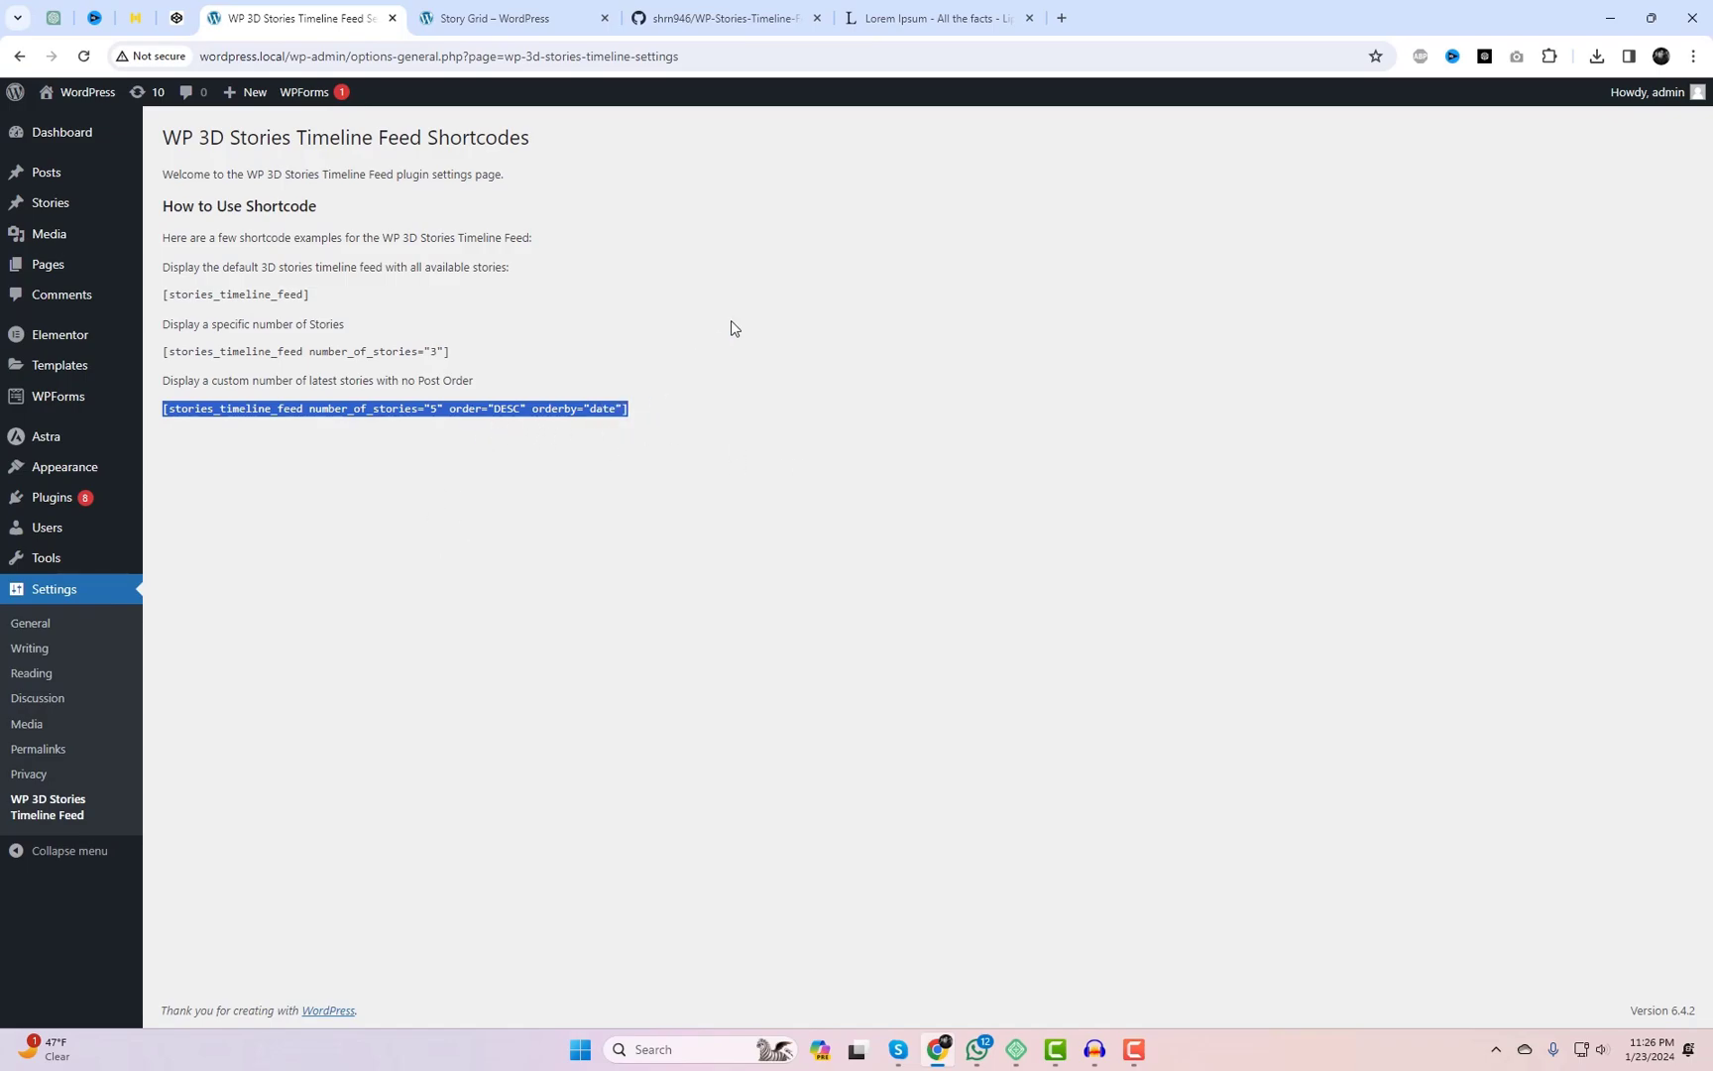
pyautogui.click(454, 16)
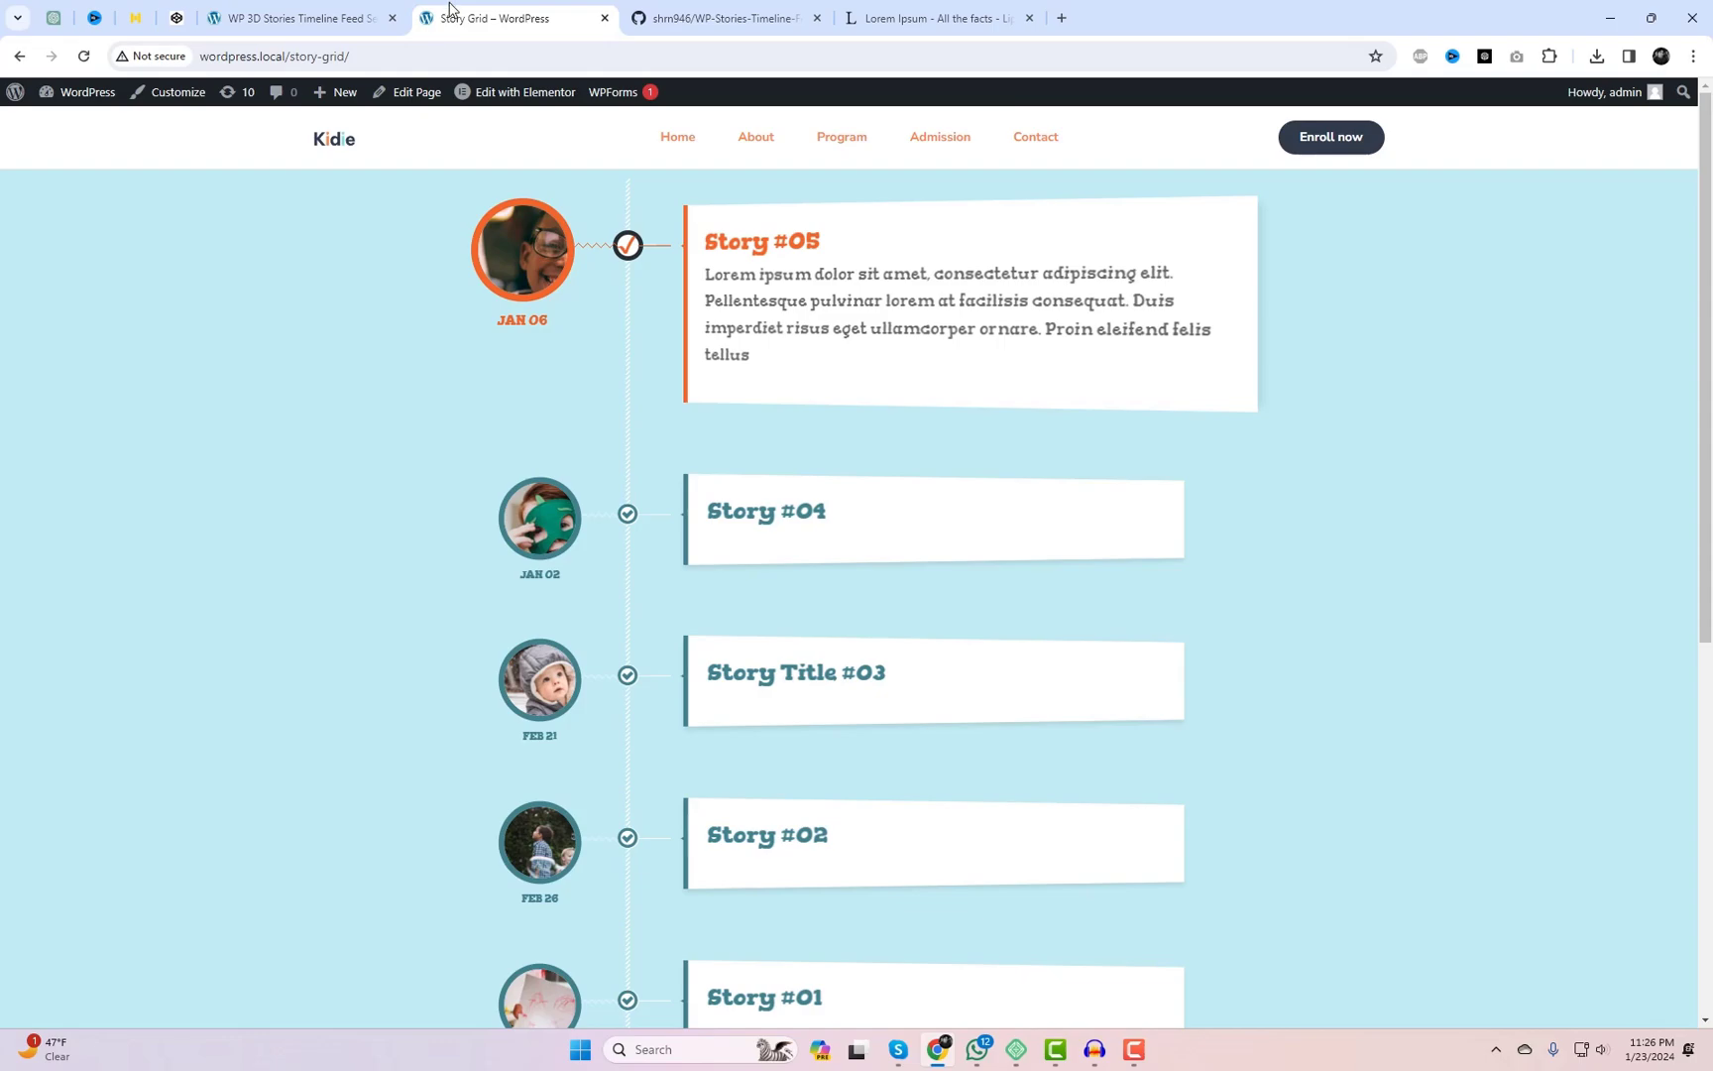
# Step: In Elementor, replace the timeline widget's plain shortcode with the copied five-story shortcode
pyautogui.middleClick(472, 94)
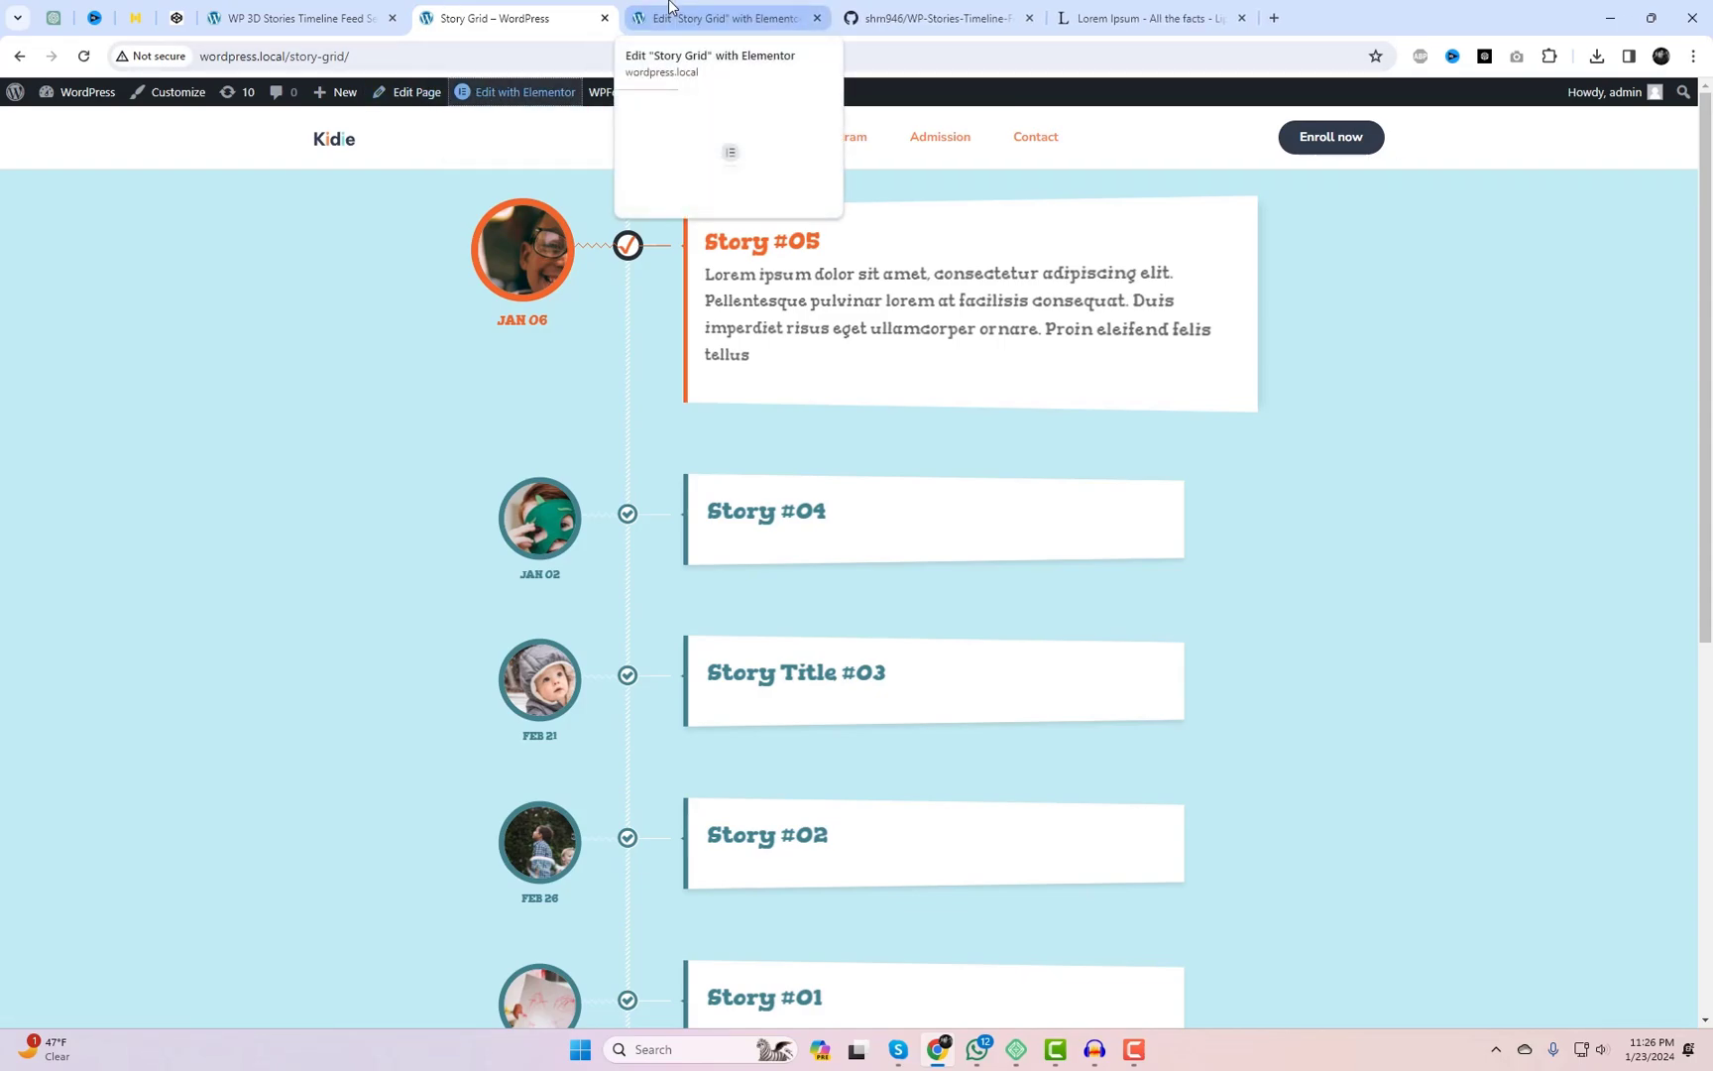
pyautogui.click(671, 8)
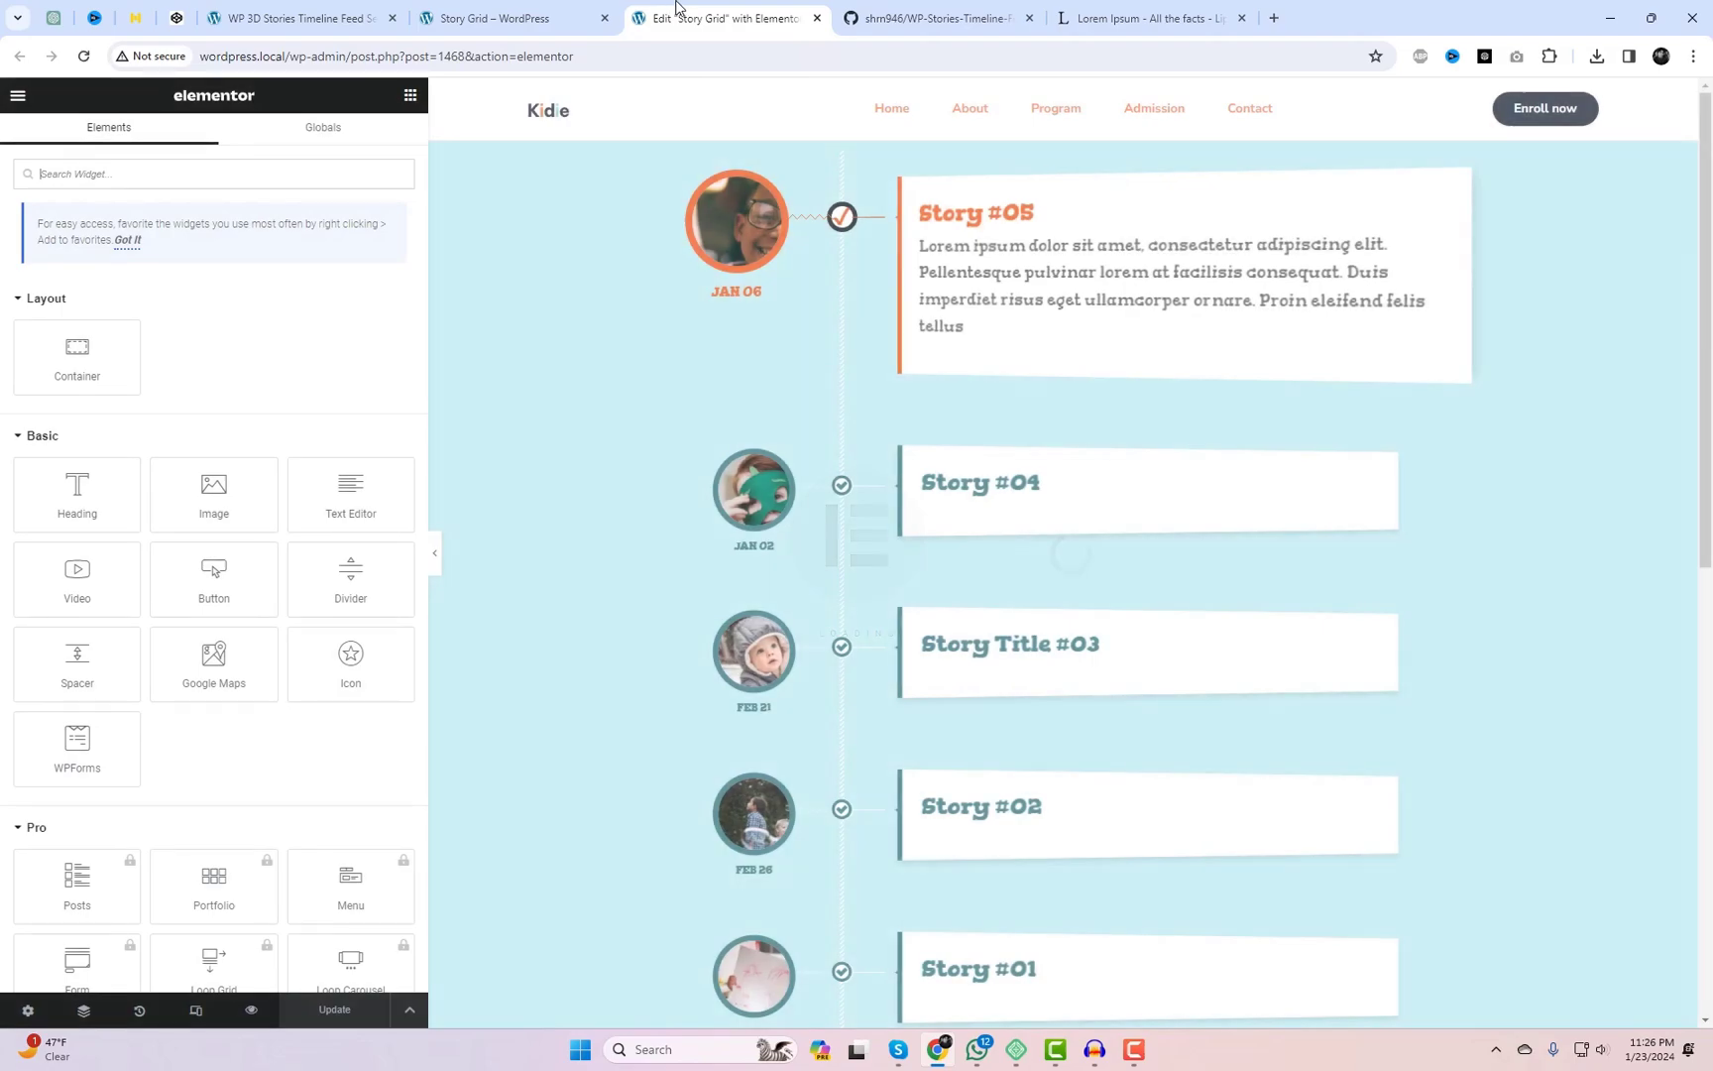
pyautogui.click(983, 369)
pyautogui.press('Return')
pyautogui.hotkey('ctrl', 'v')
pyautogui.tripleClick(179, 303)
pyautogui.press('BackSpace')
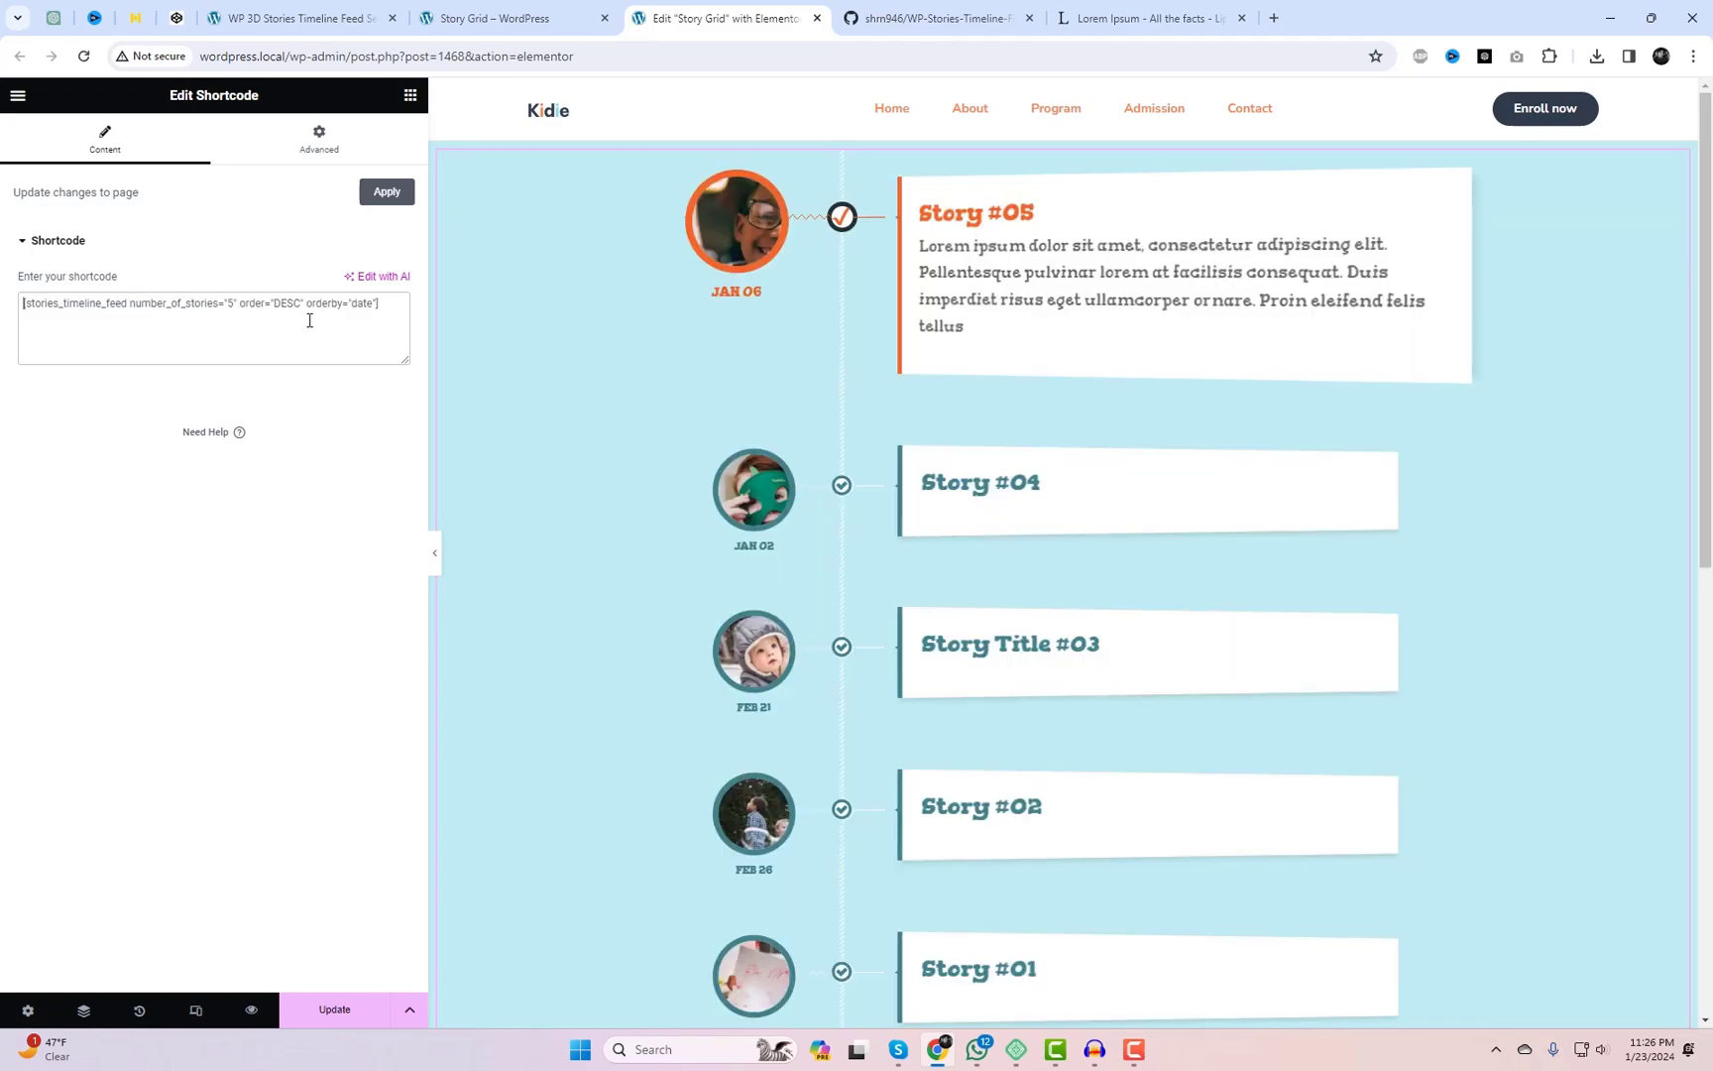
# Step: Remove orderby="date", change the order from DESC to ASC, and save the page
pyautogui.moveTo(309, 304); pyautogui.dragTo(377, 304)
pyautogui.press('BackSpace')
pyautogui.doubleClick(291, 303)
pyautogui.write('ASC')
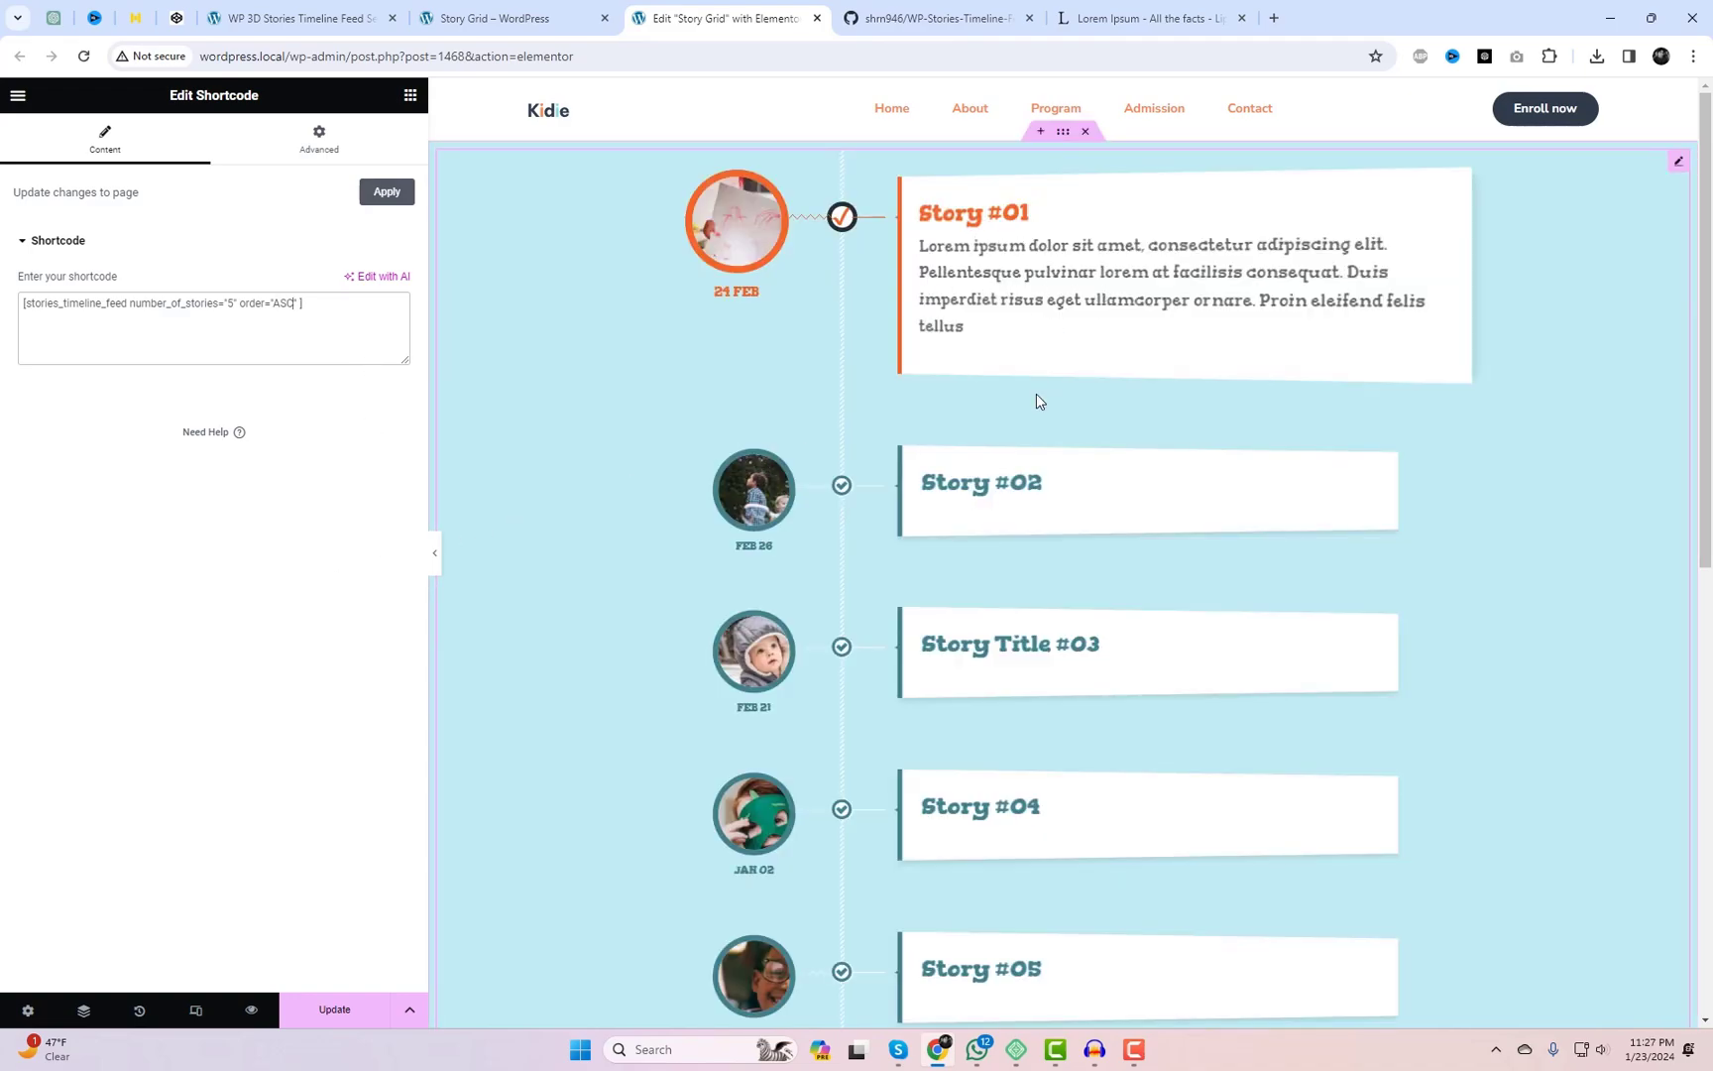
pyautogui.click(342, 1013)
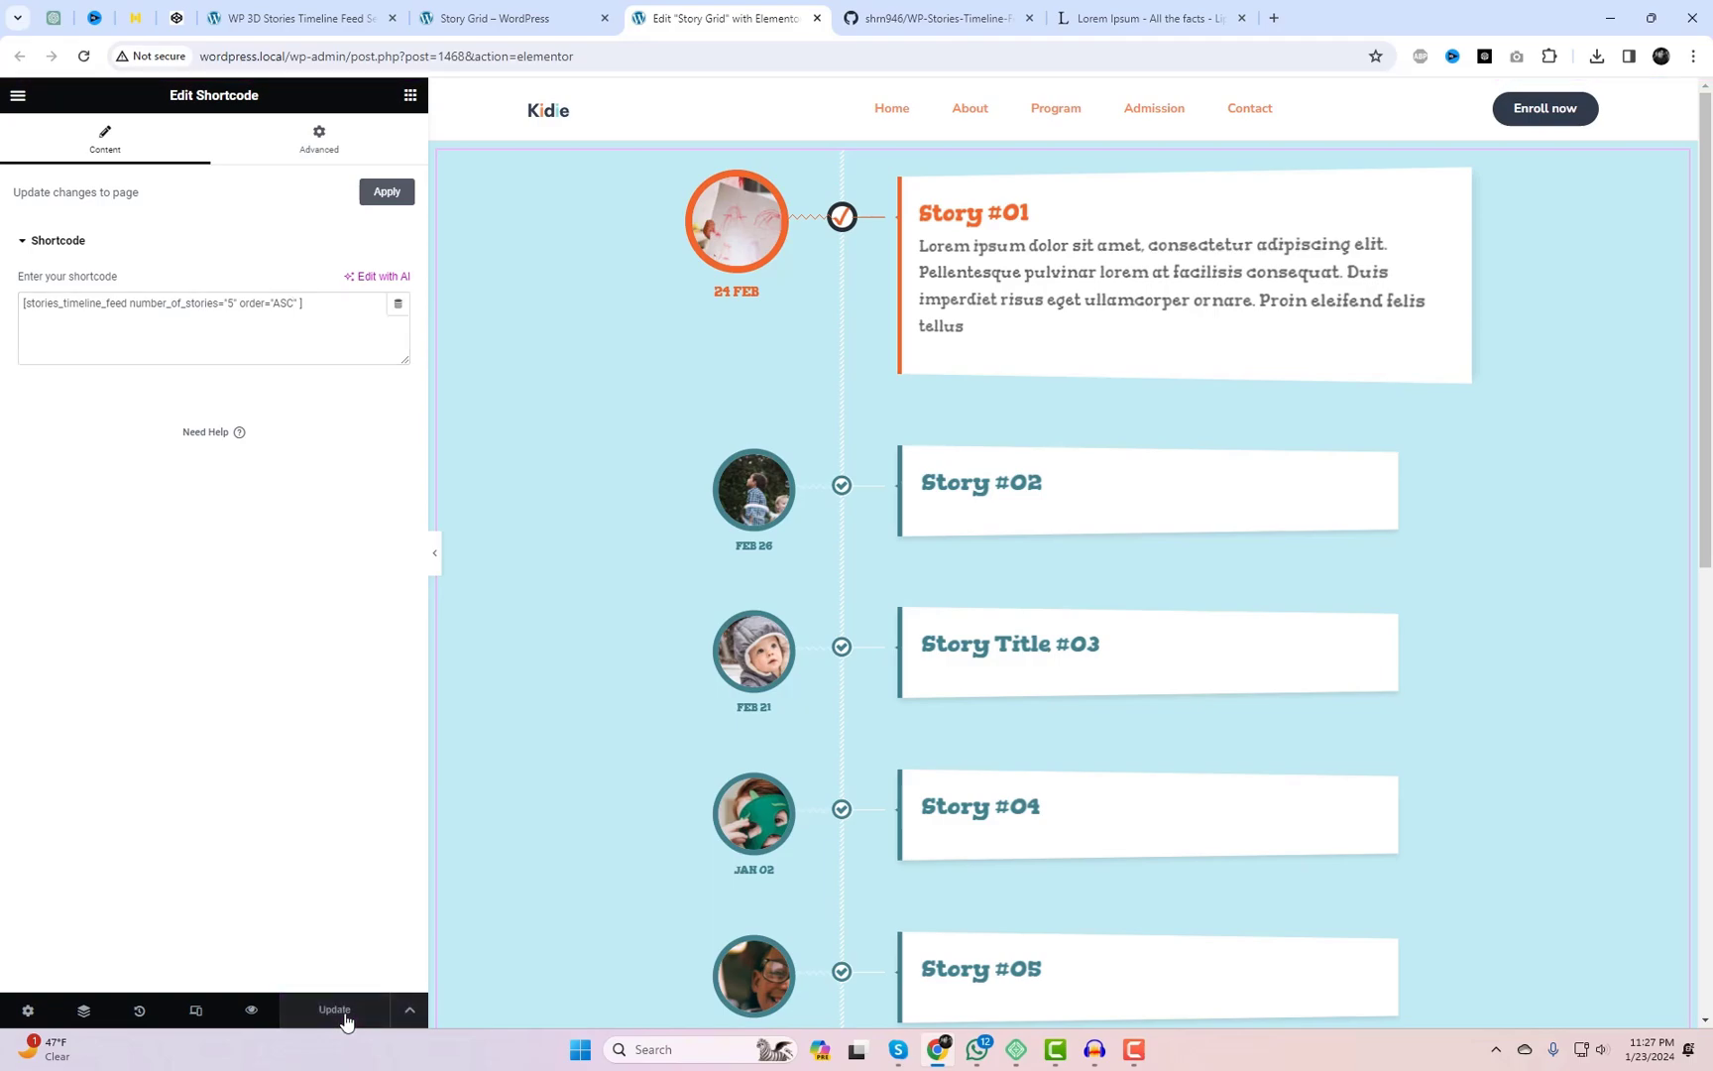
# Step: Preview the updated page and expand the Story #02 through Story #05 cards
pyautogui.click(251, 1010)
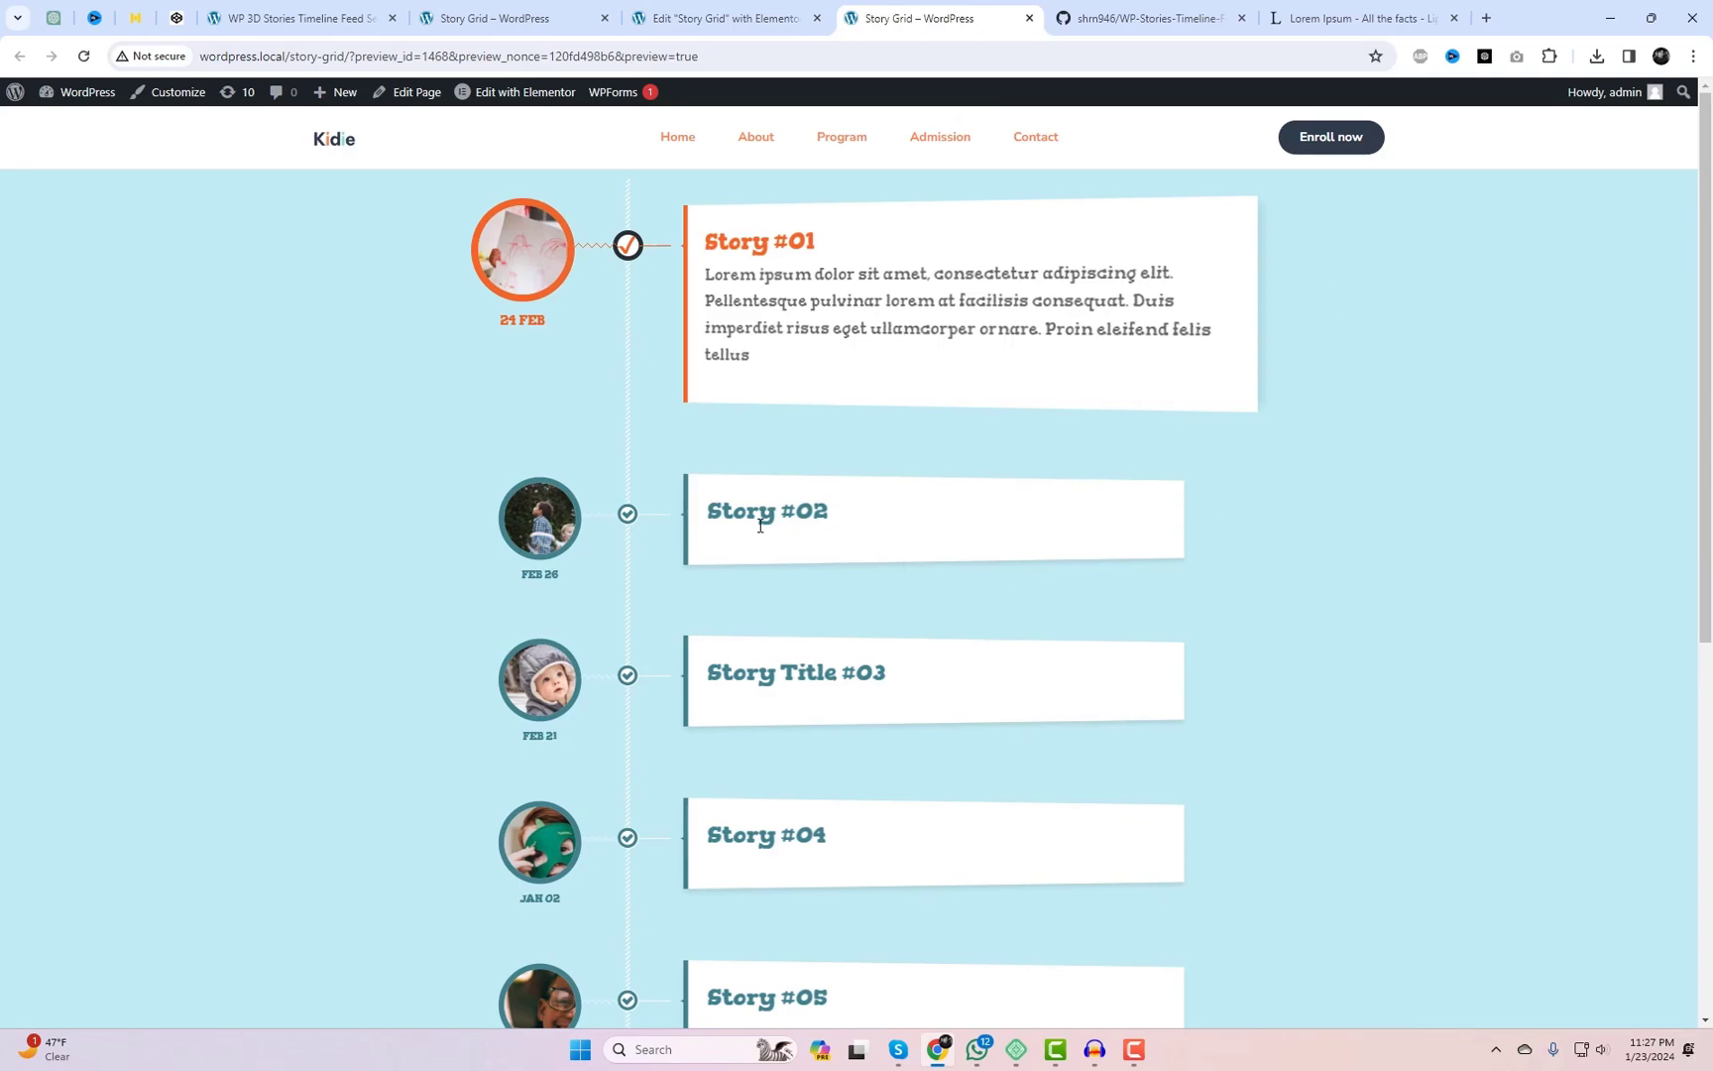
pyautogui.click(627, 513)
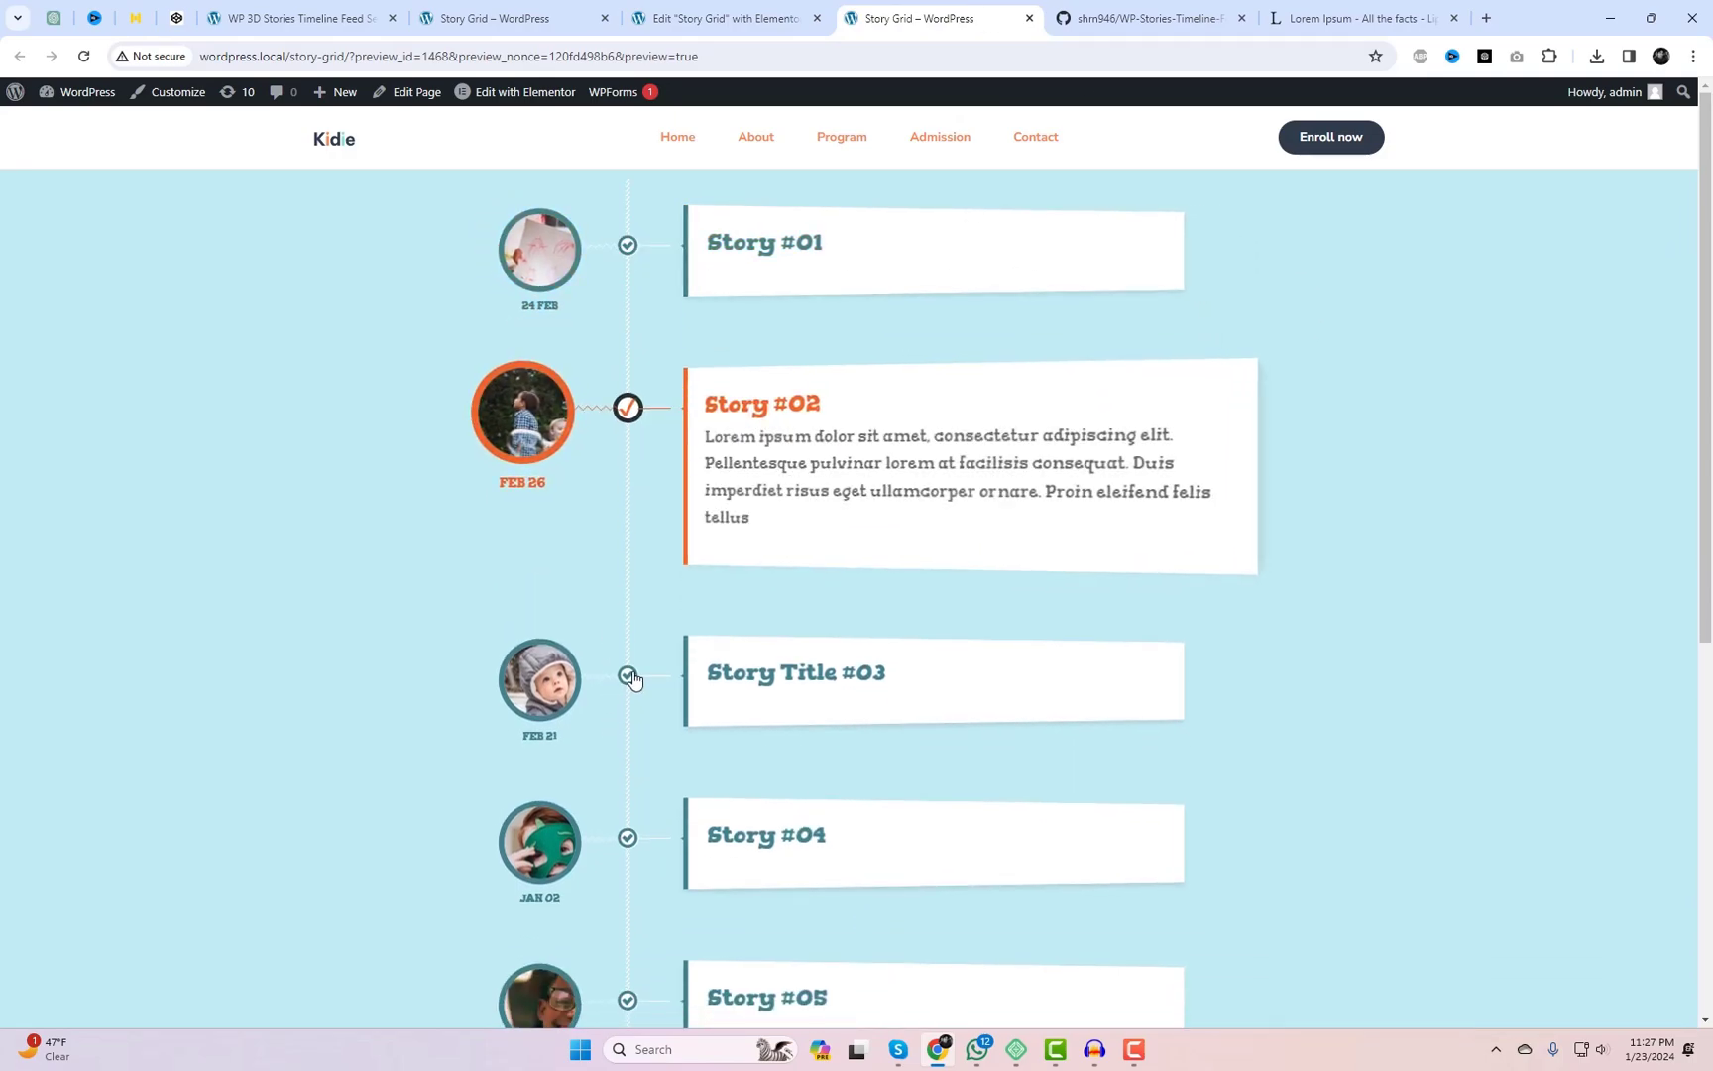
pyautogui.click(628, 676)
pyautogui.scroll(-3, 652, 534)
pyautogui.click(628, 482)
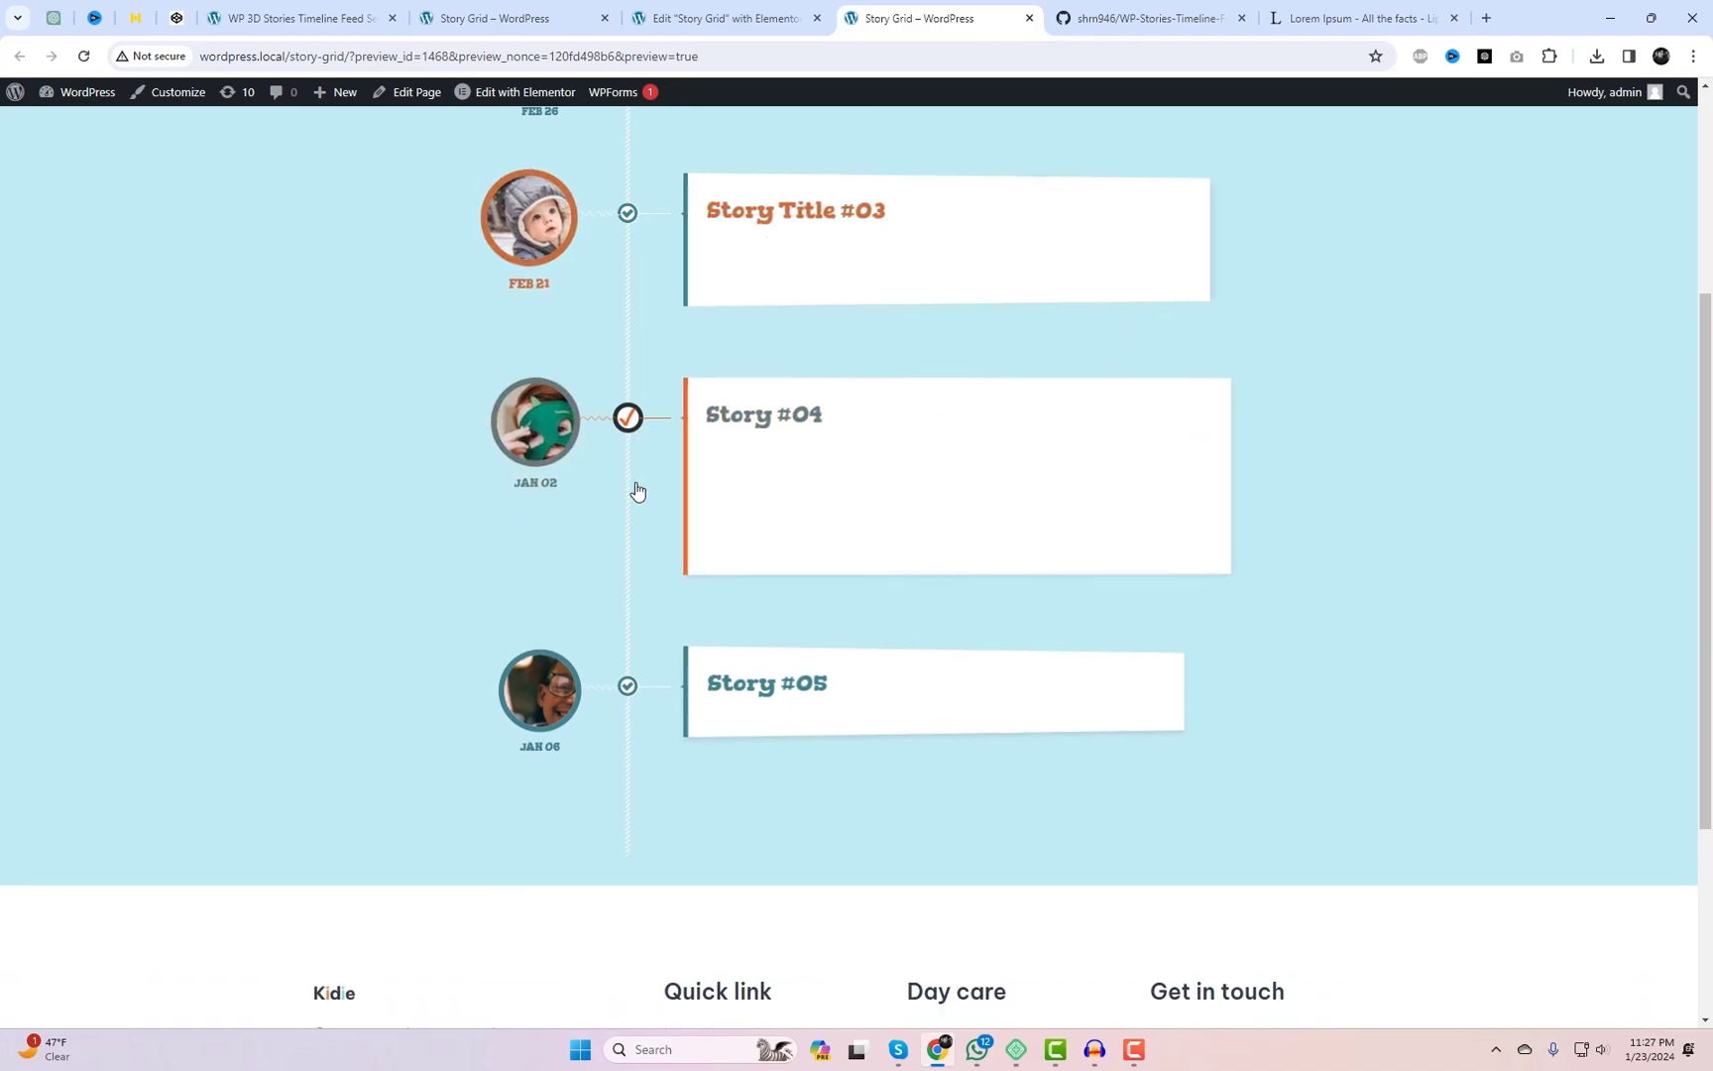
pyautogui.click(628, 645)
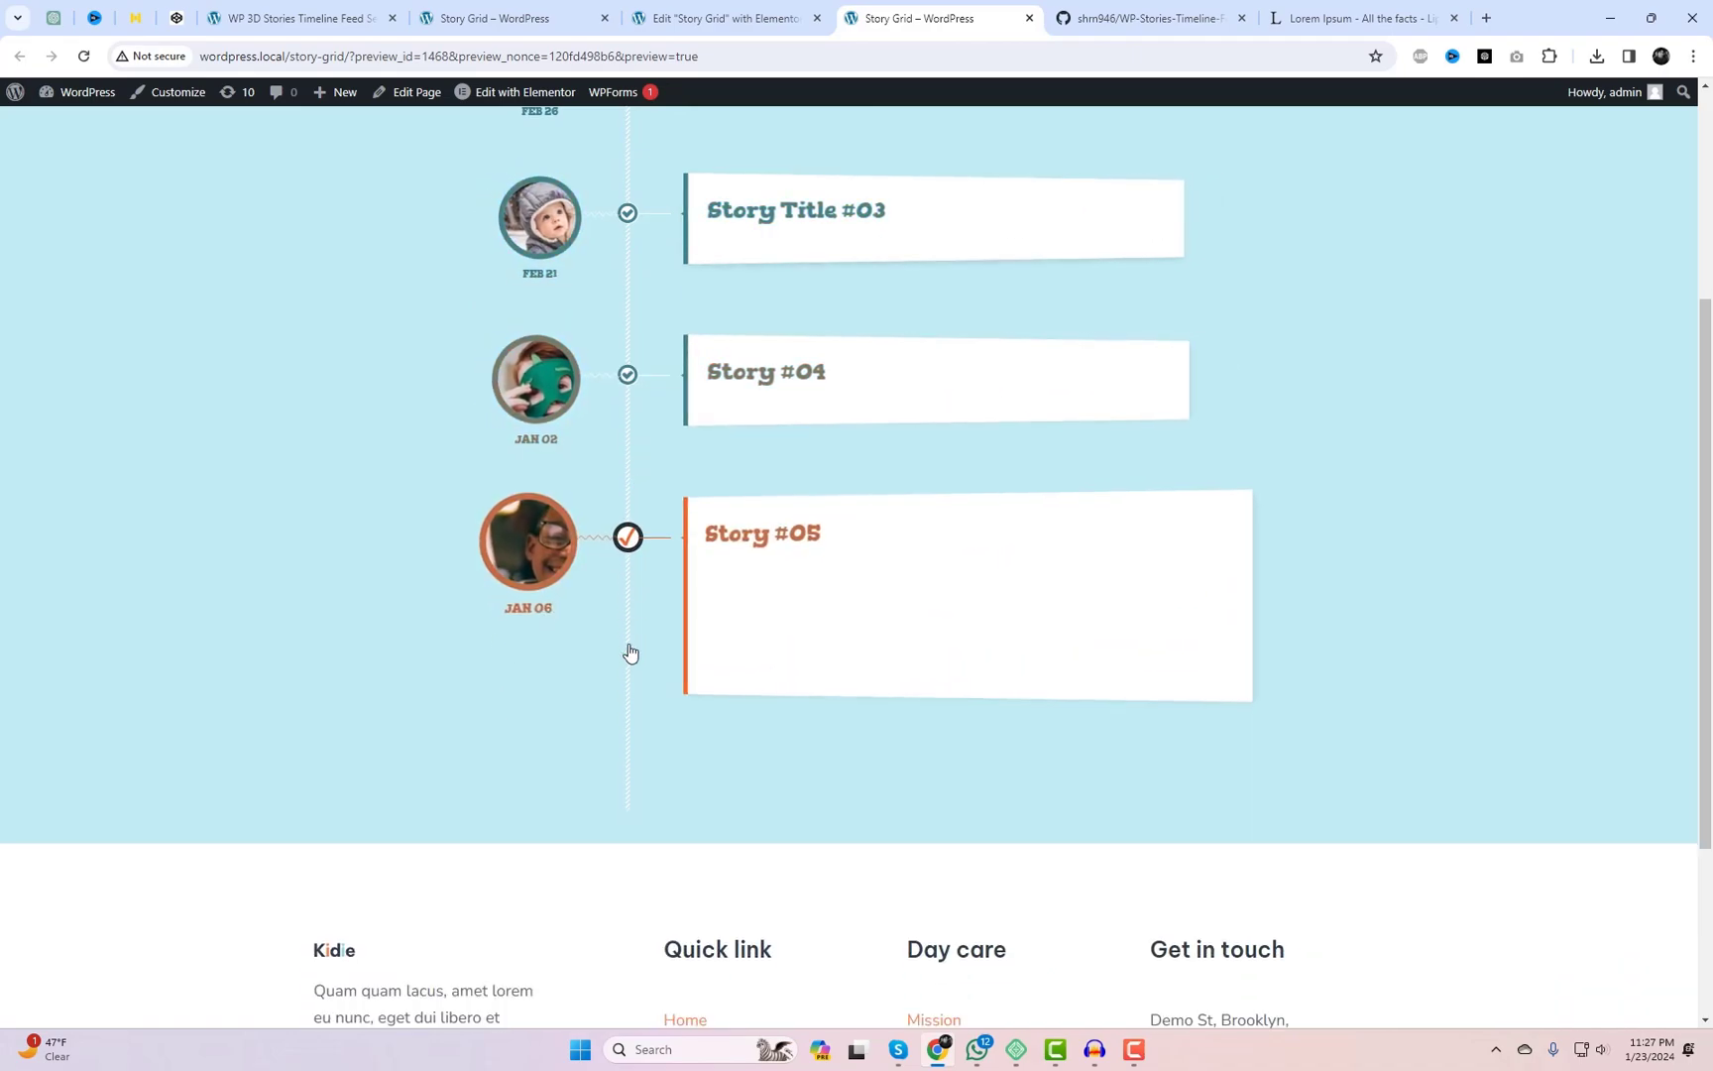
pyautogui.scroll(3, 1023, 610)
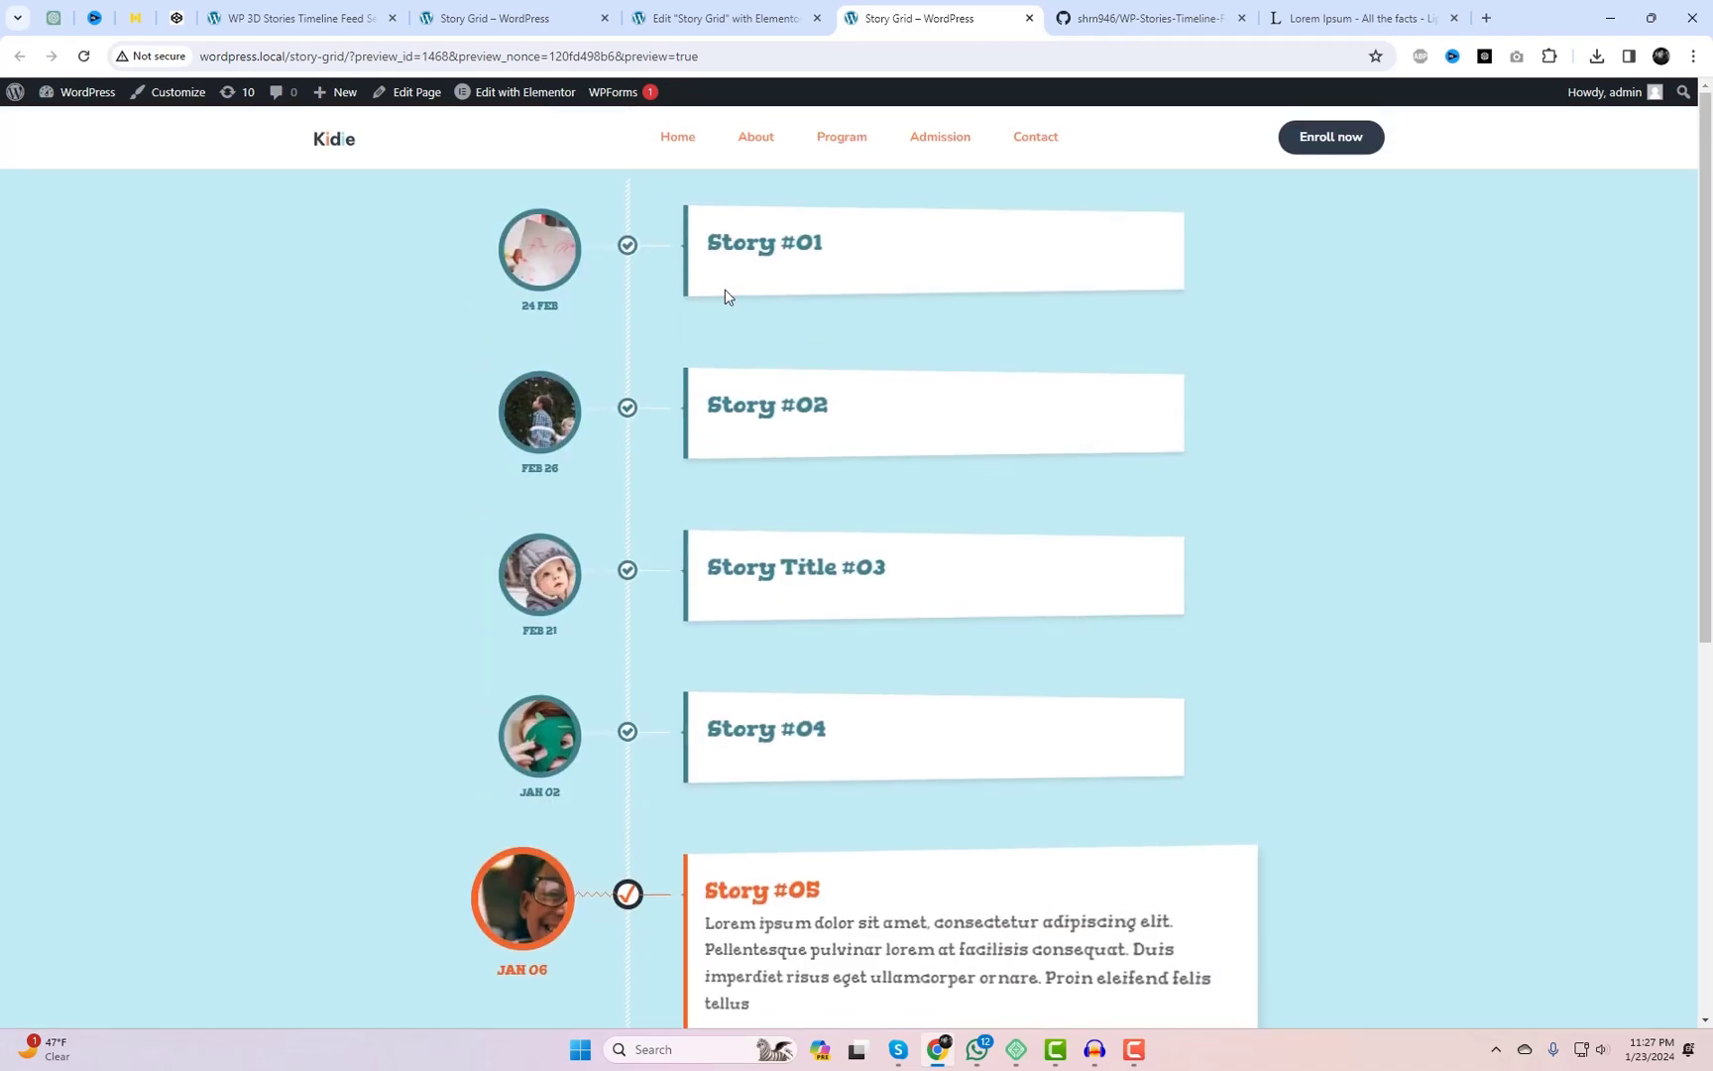
# Step: Expand each card again in ascending order from Story #01 to Story #05
pyautogui.click(628, 248)
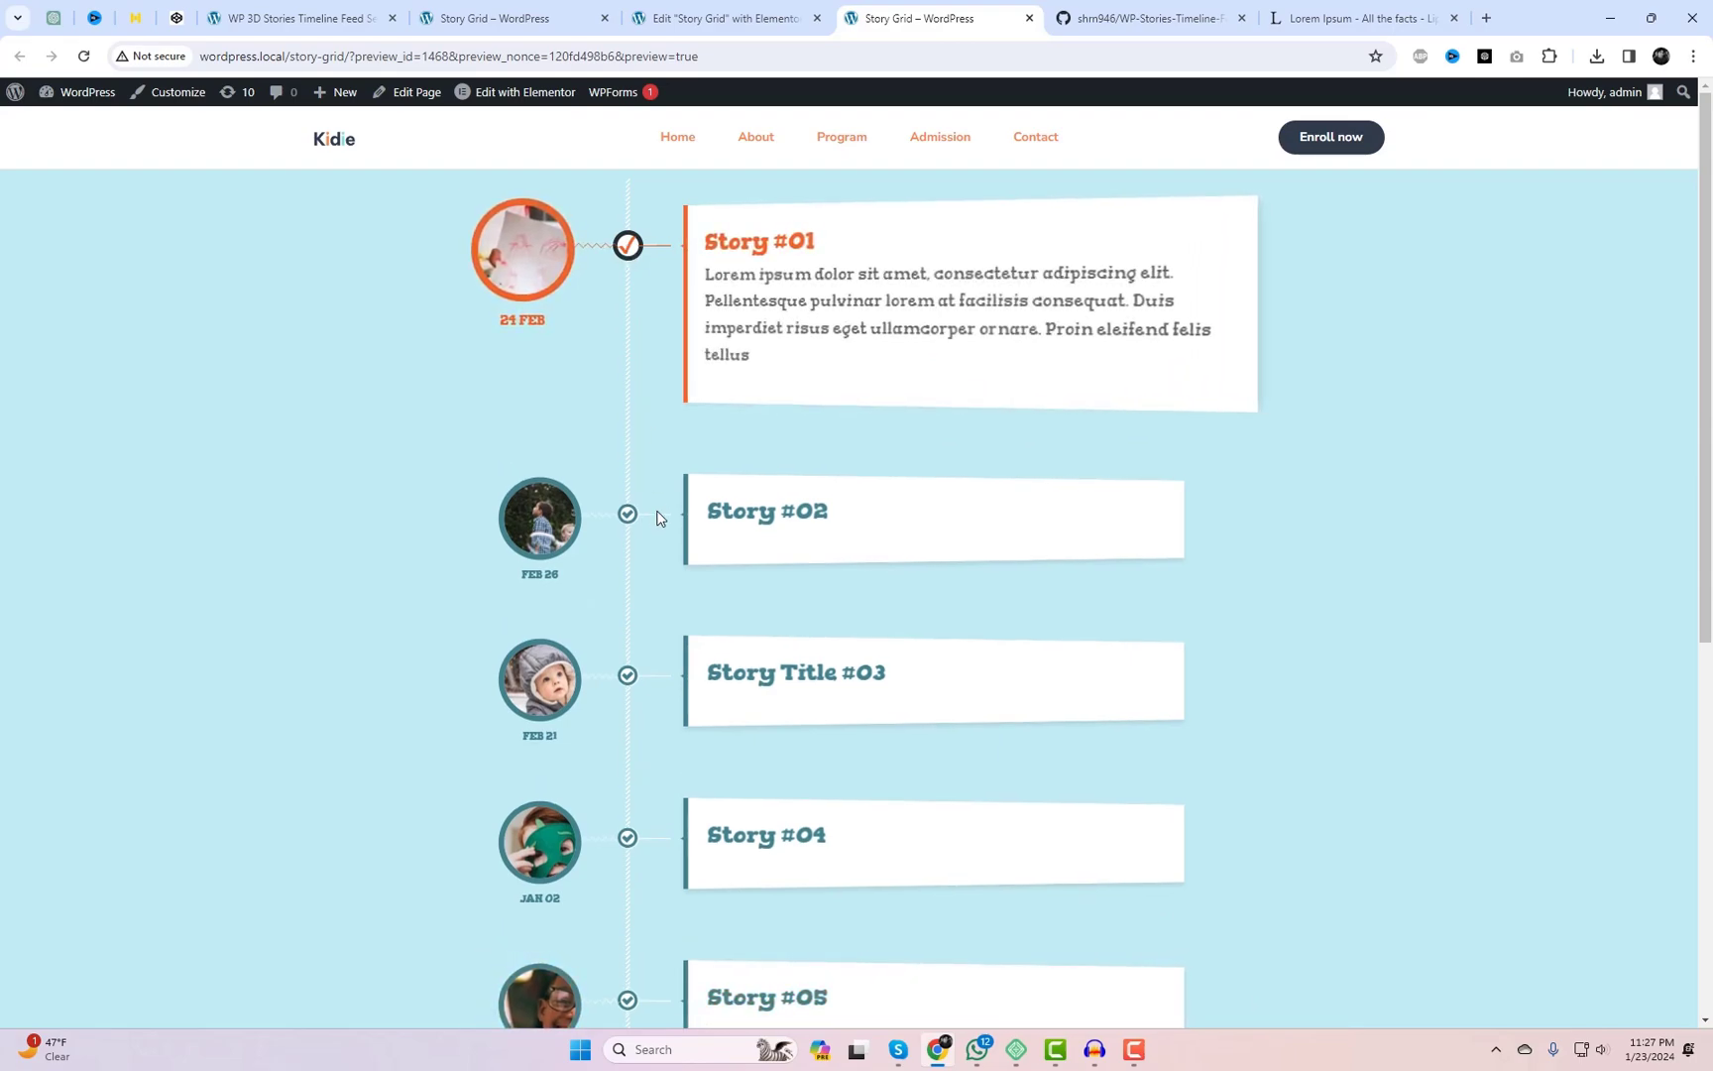
pyautogui.click(625, 518)
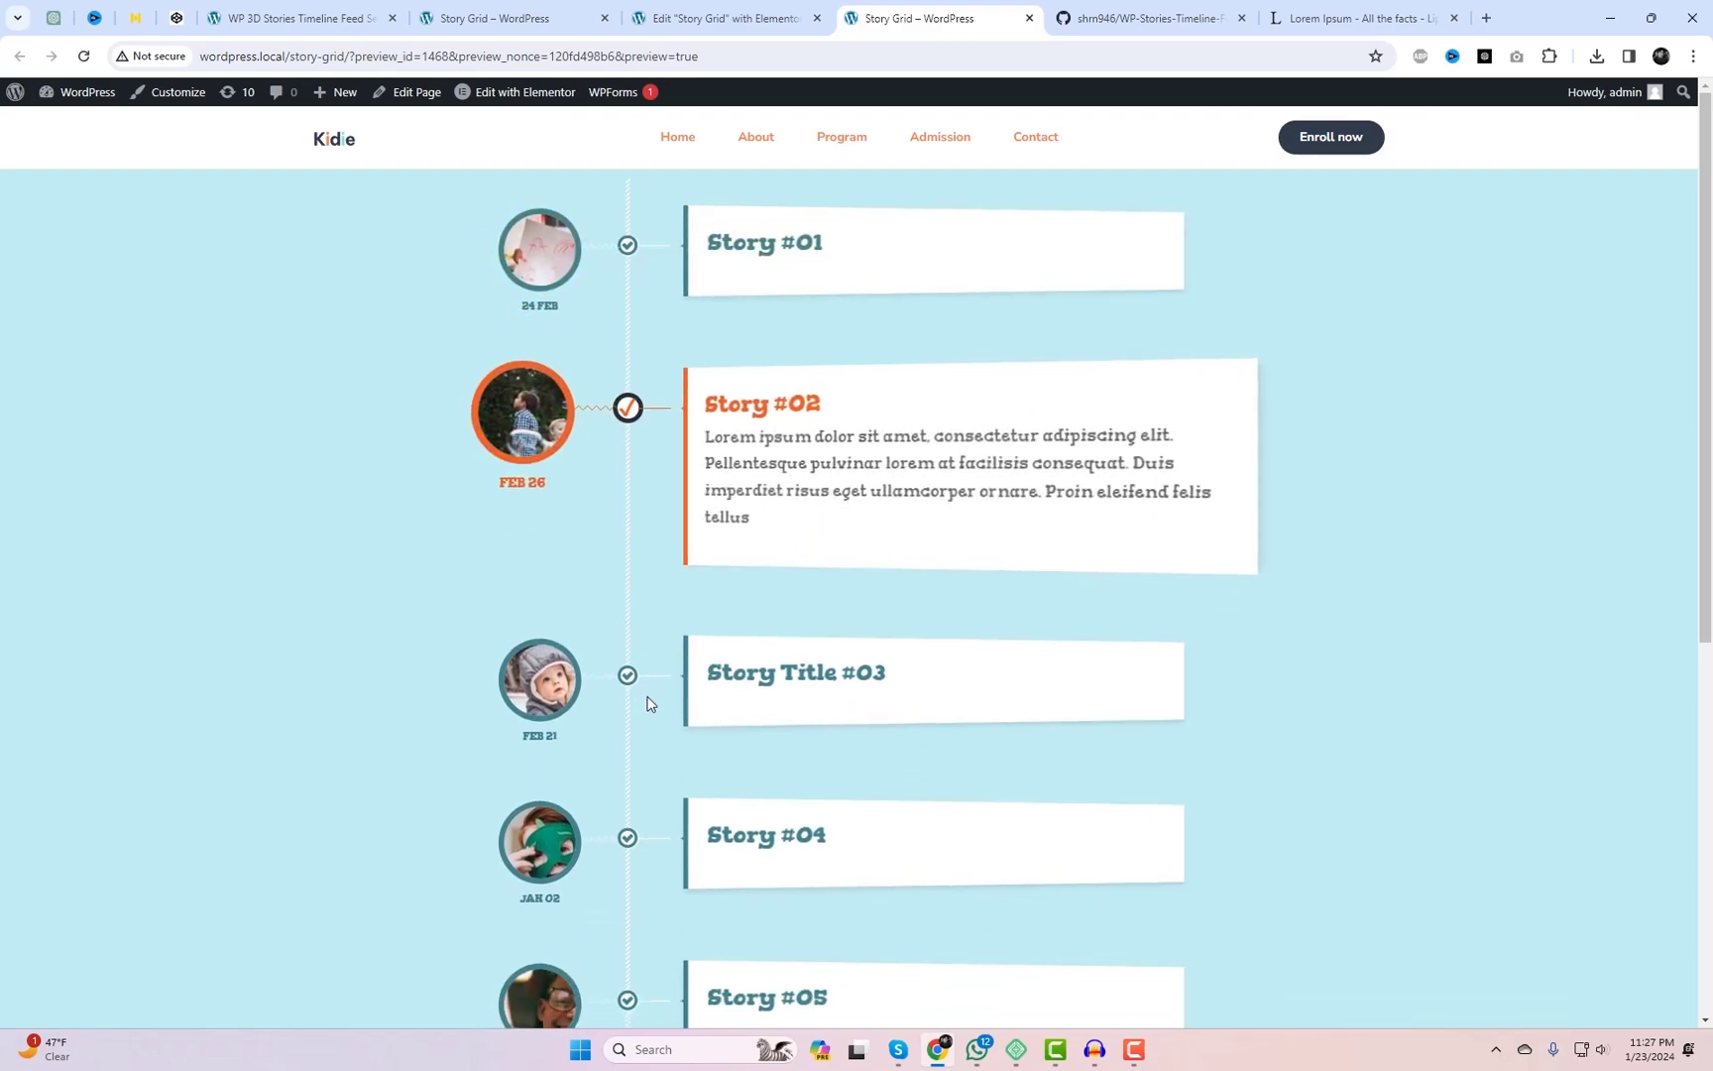
pyautogui.click(629, 682)
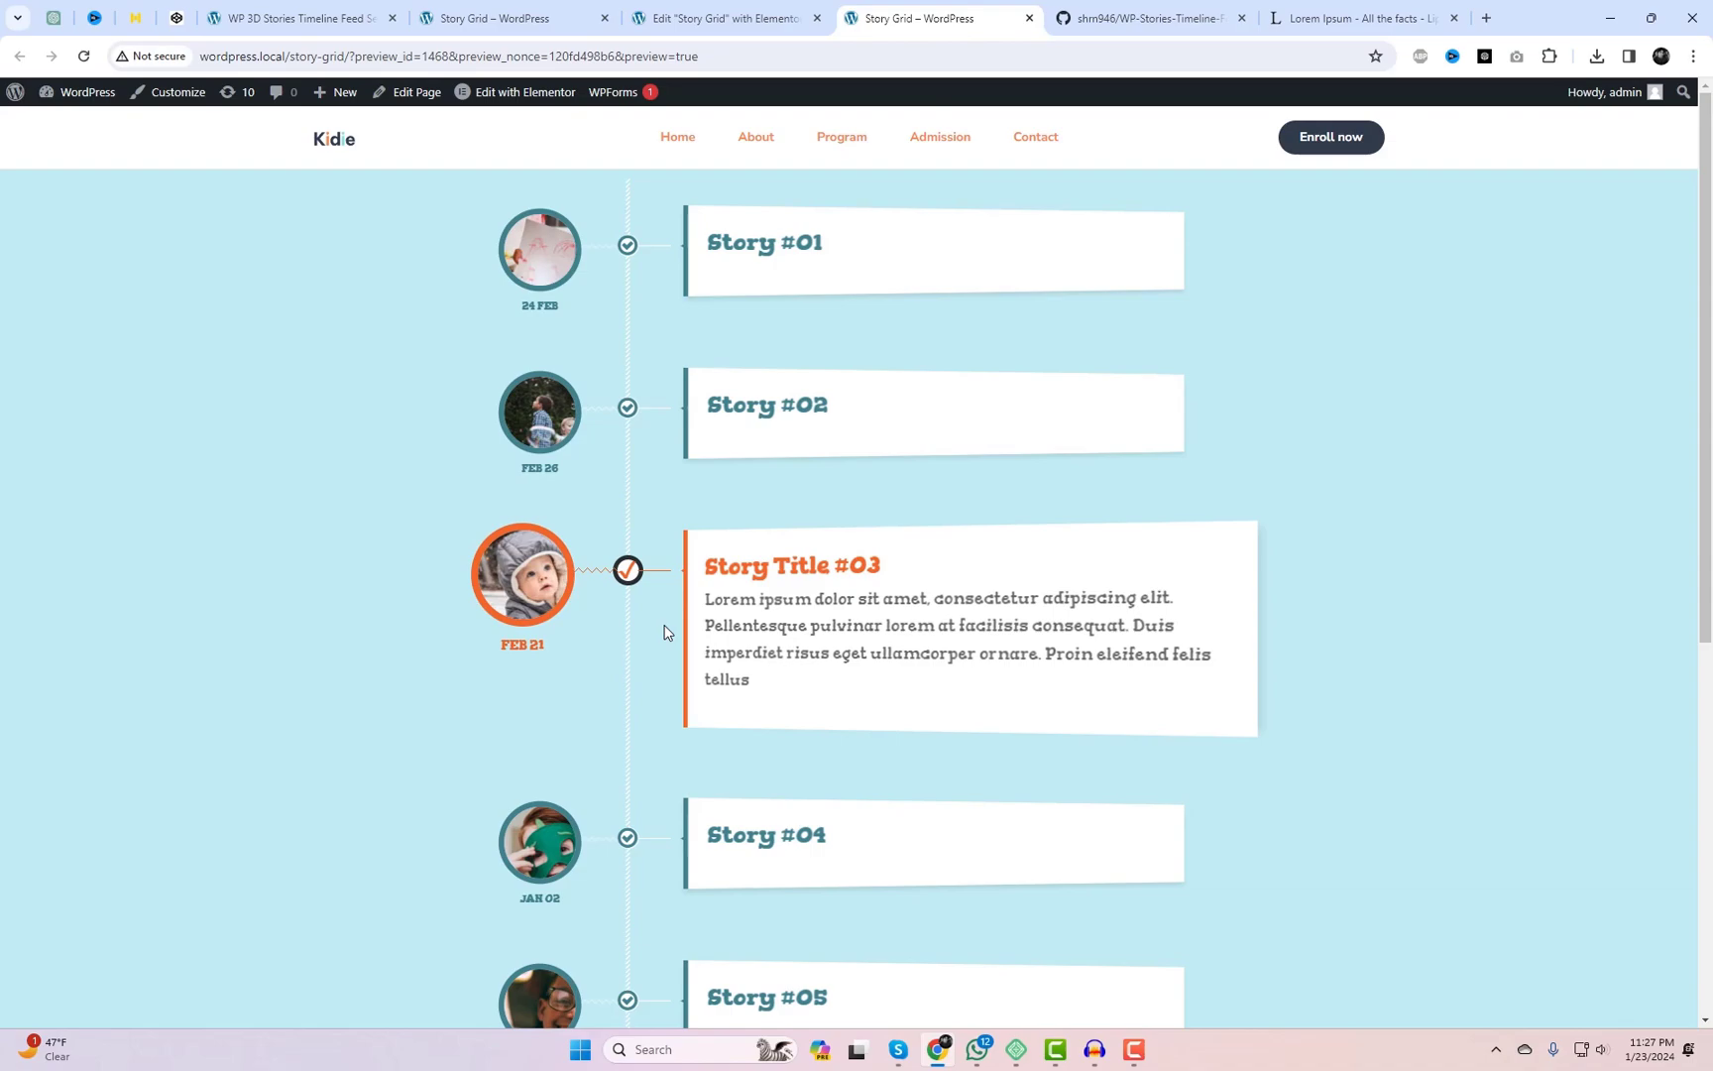
pyautogui.scroll(-2, 654, 654)
pyautogui.click(632, 663)
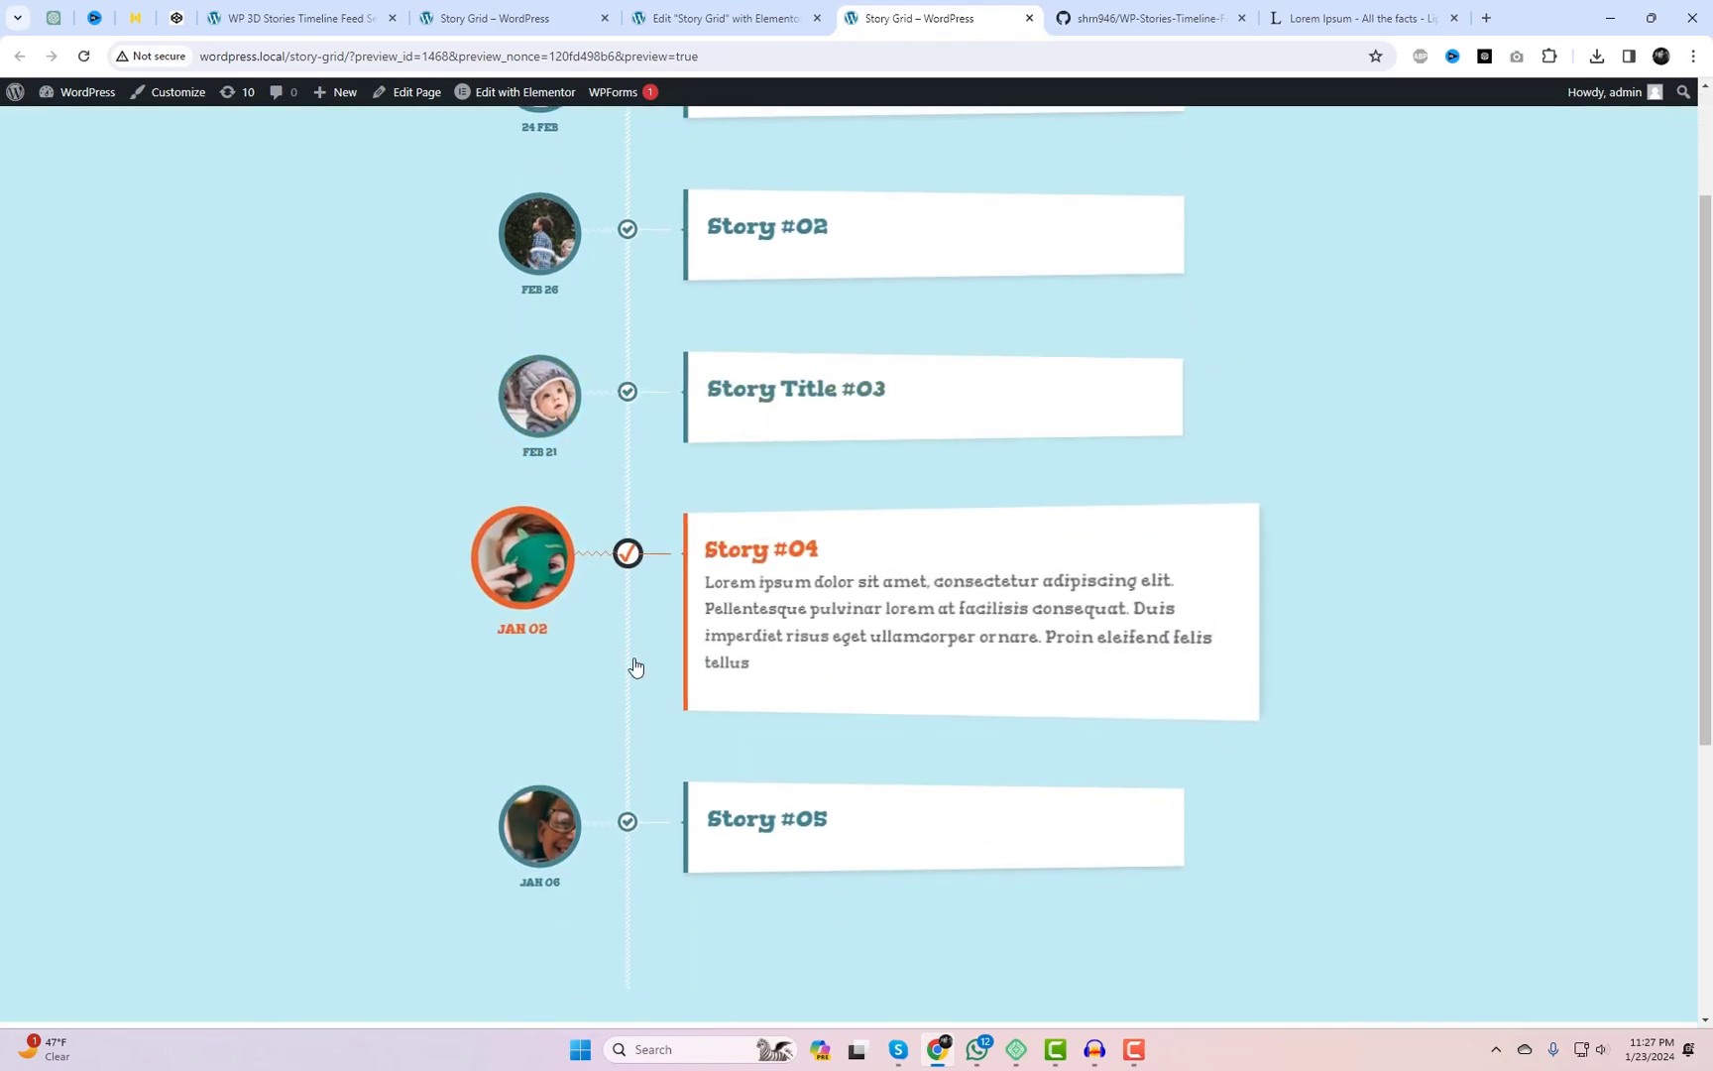
pyautogui.click(627, 823)
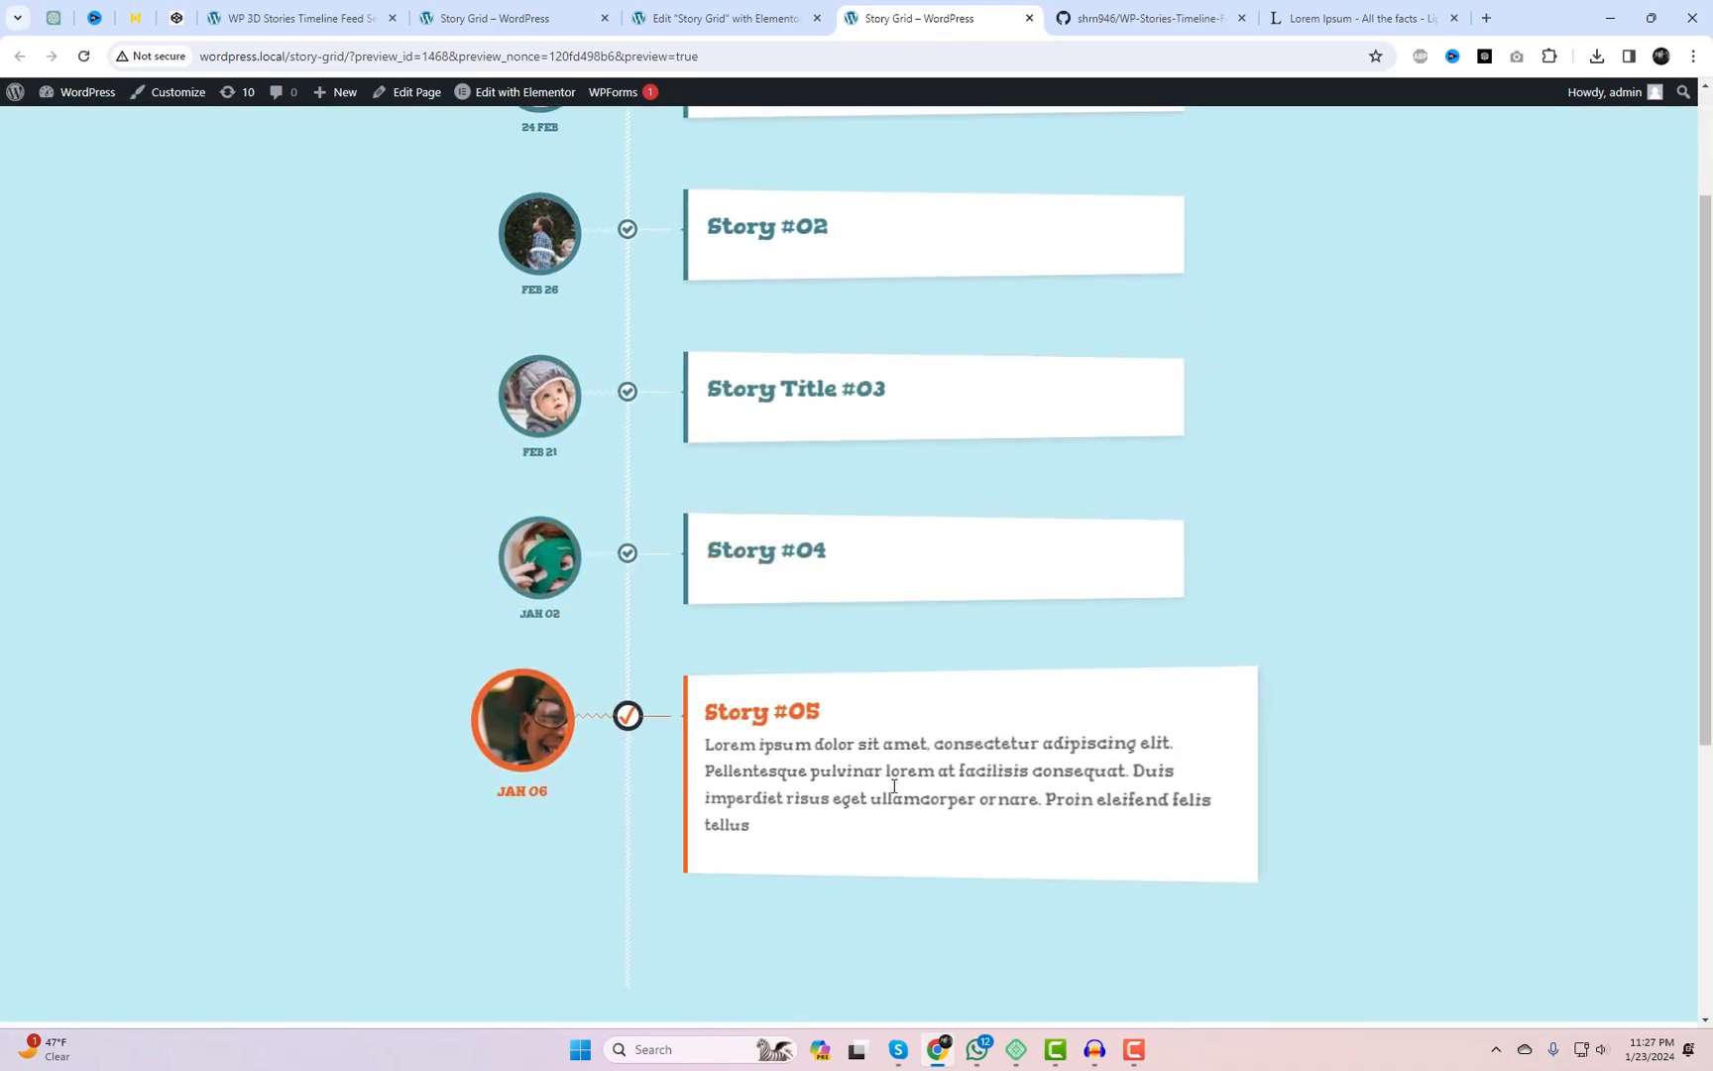
pyautogui.scroll(2, 947, 711)
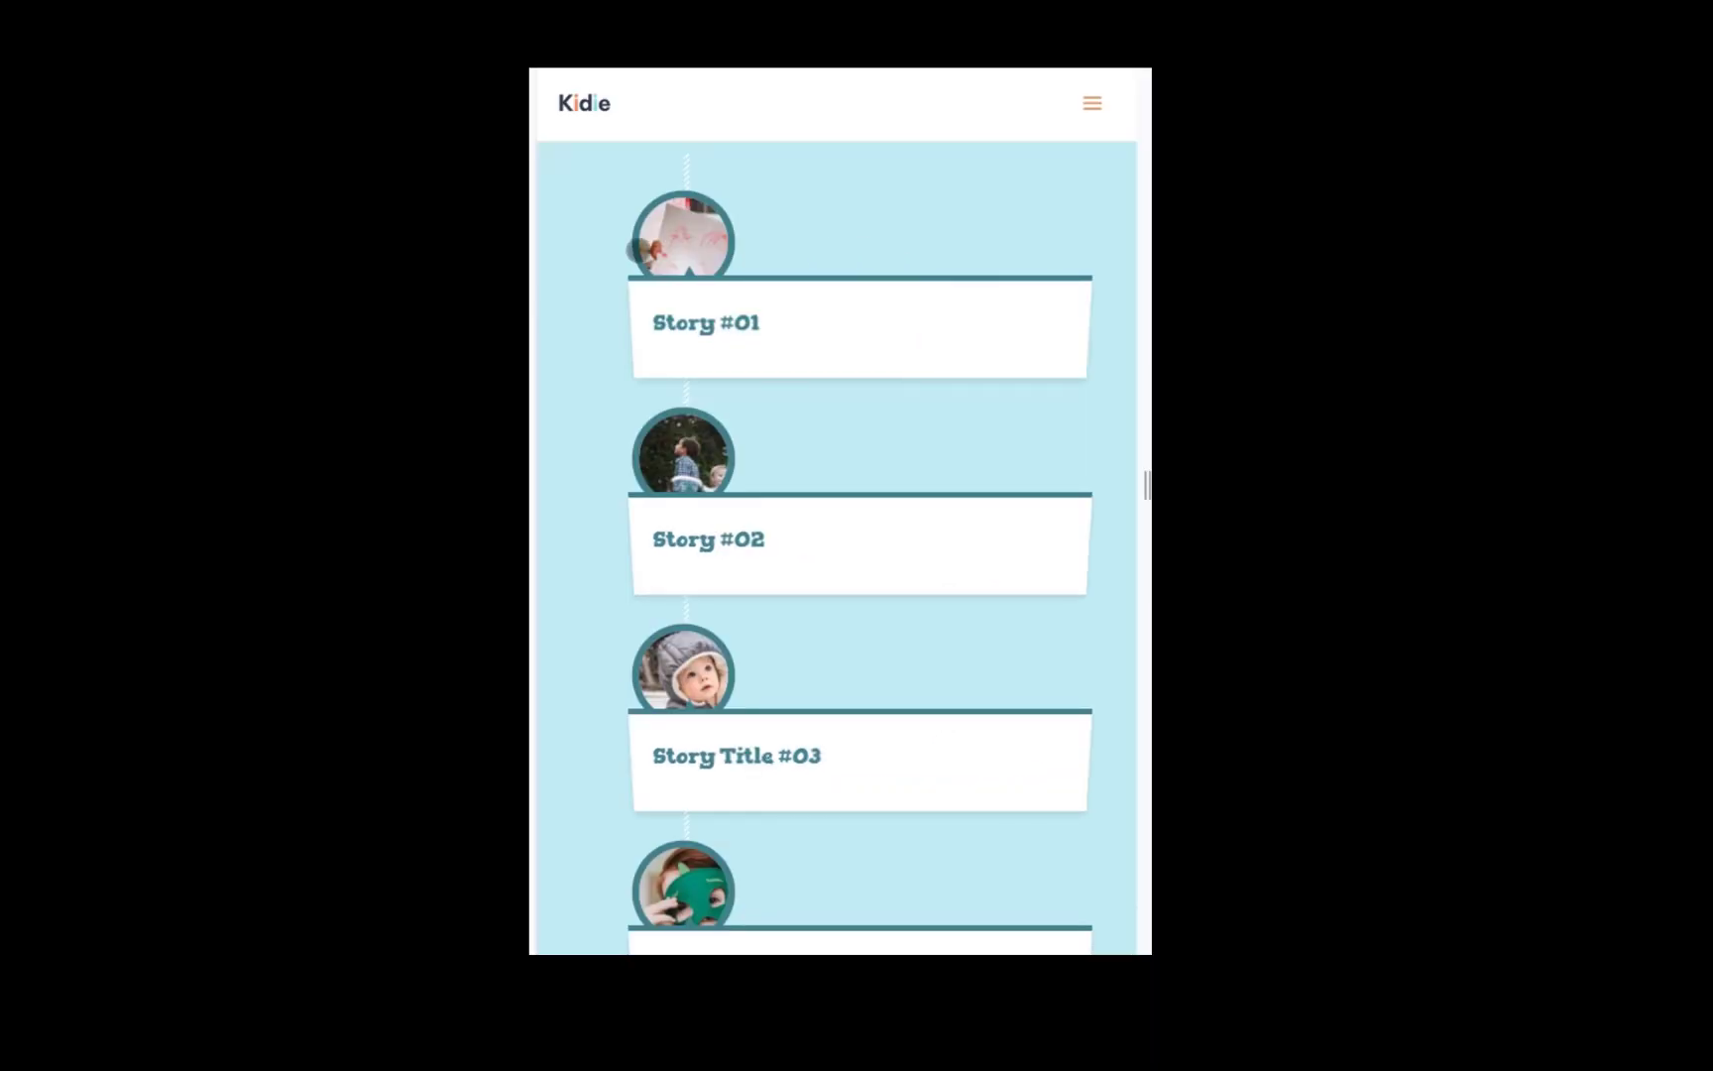
# Step: Expand the Story #01, #02, #04 and #05 cards in the mobile-width layout
pyautogui.click(640, 251)
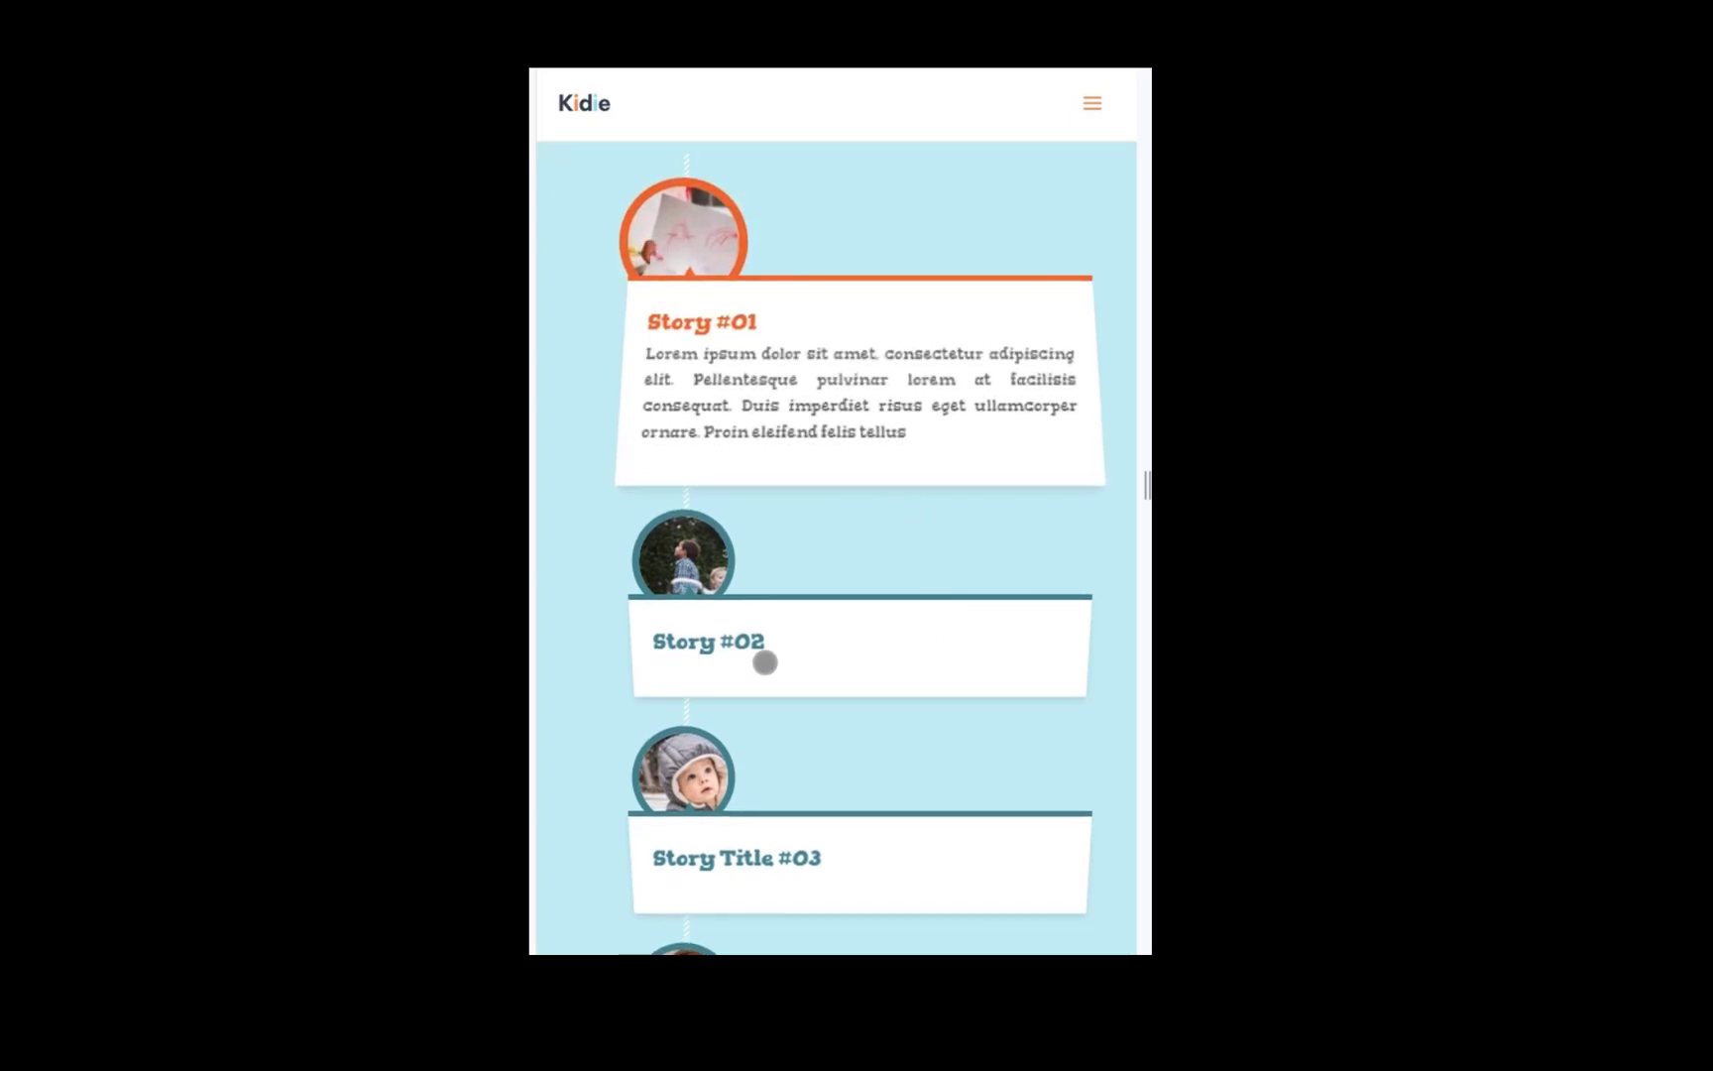
pyautogui.click(696, 540)
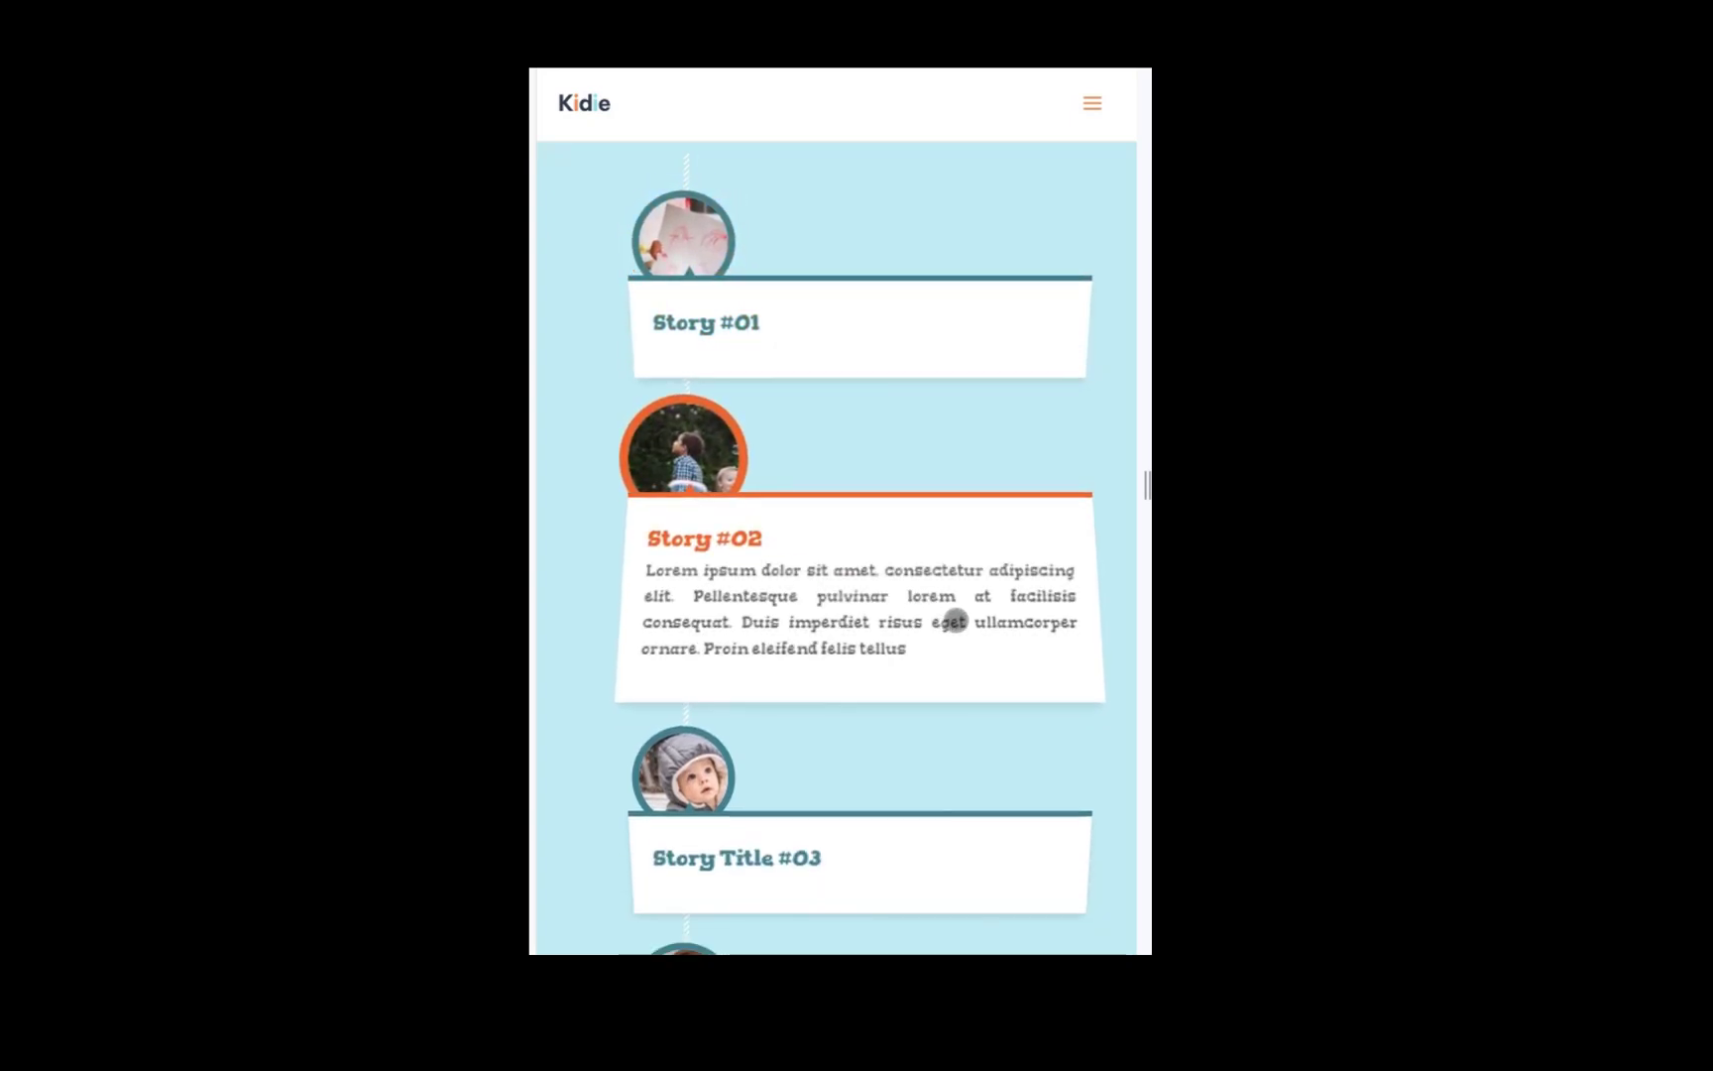
pyautogui.scroll(-3, 954, 620)
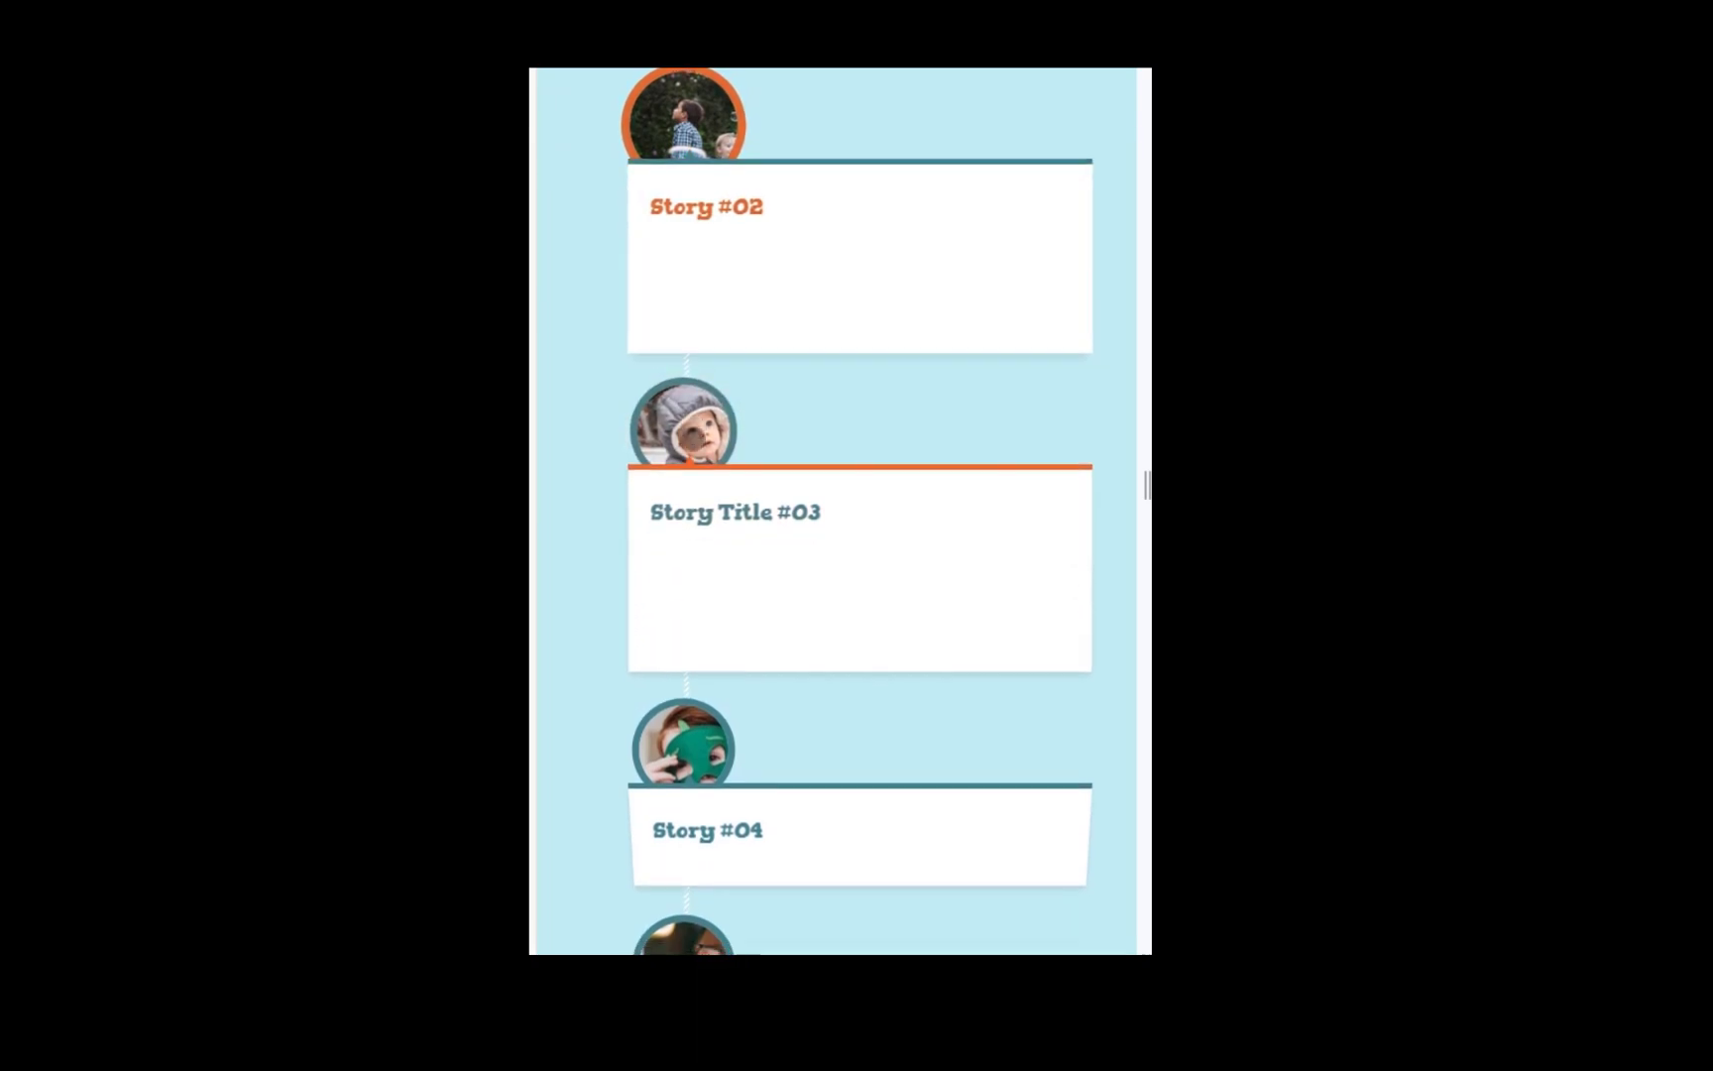
pyautogui.scroll(-1, 972, 639)
pyautogui.click(810, 612)
pyautogui.scroll(-1, 878, 595)
pyautogui.scroll(-2, 878, 596)
pyautogui.click(699, 448)
pyautogui.scroll(7, 923, 567)
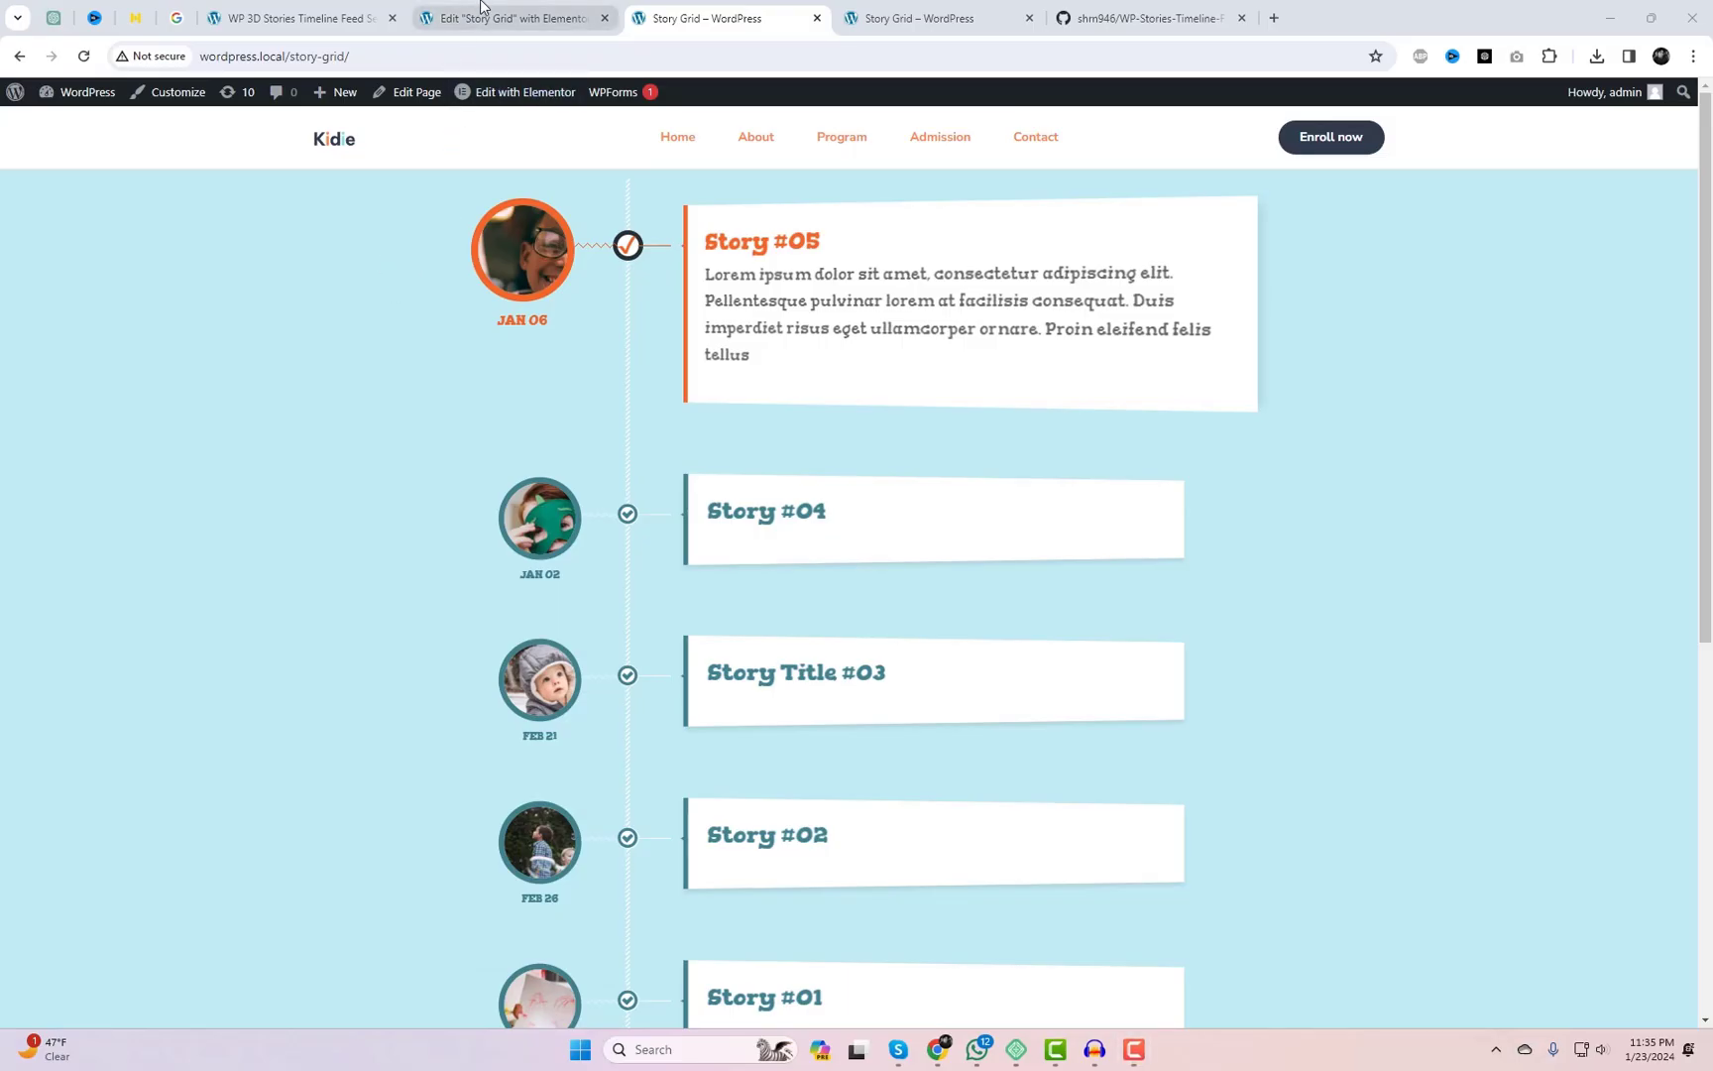
# Step: In Elementor, set the timeline section's background colour to a dark near-black navy
pyautogui.click(482, 14)
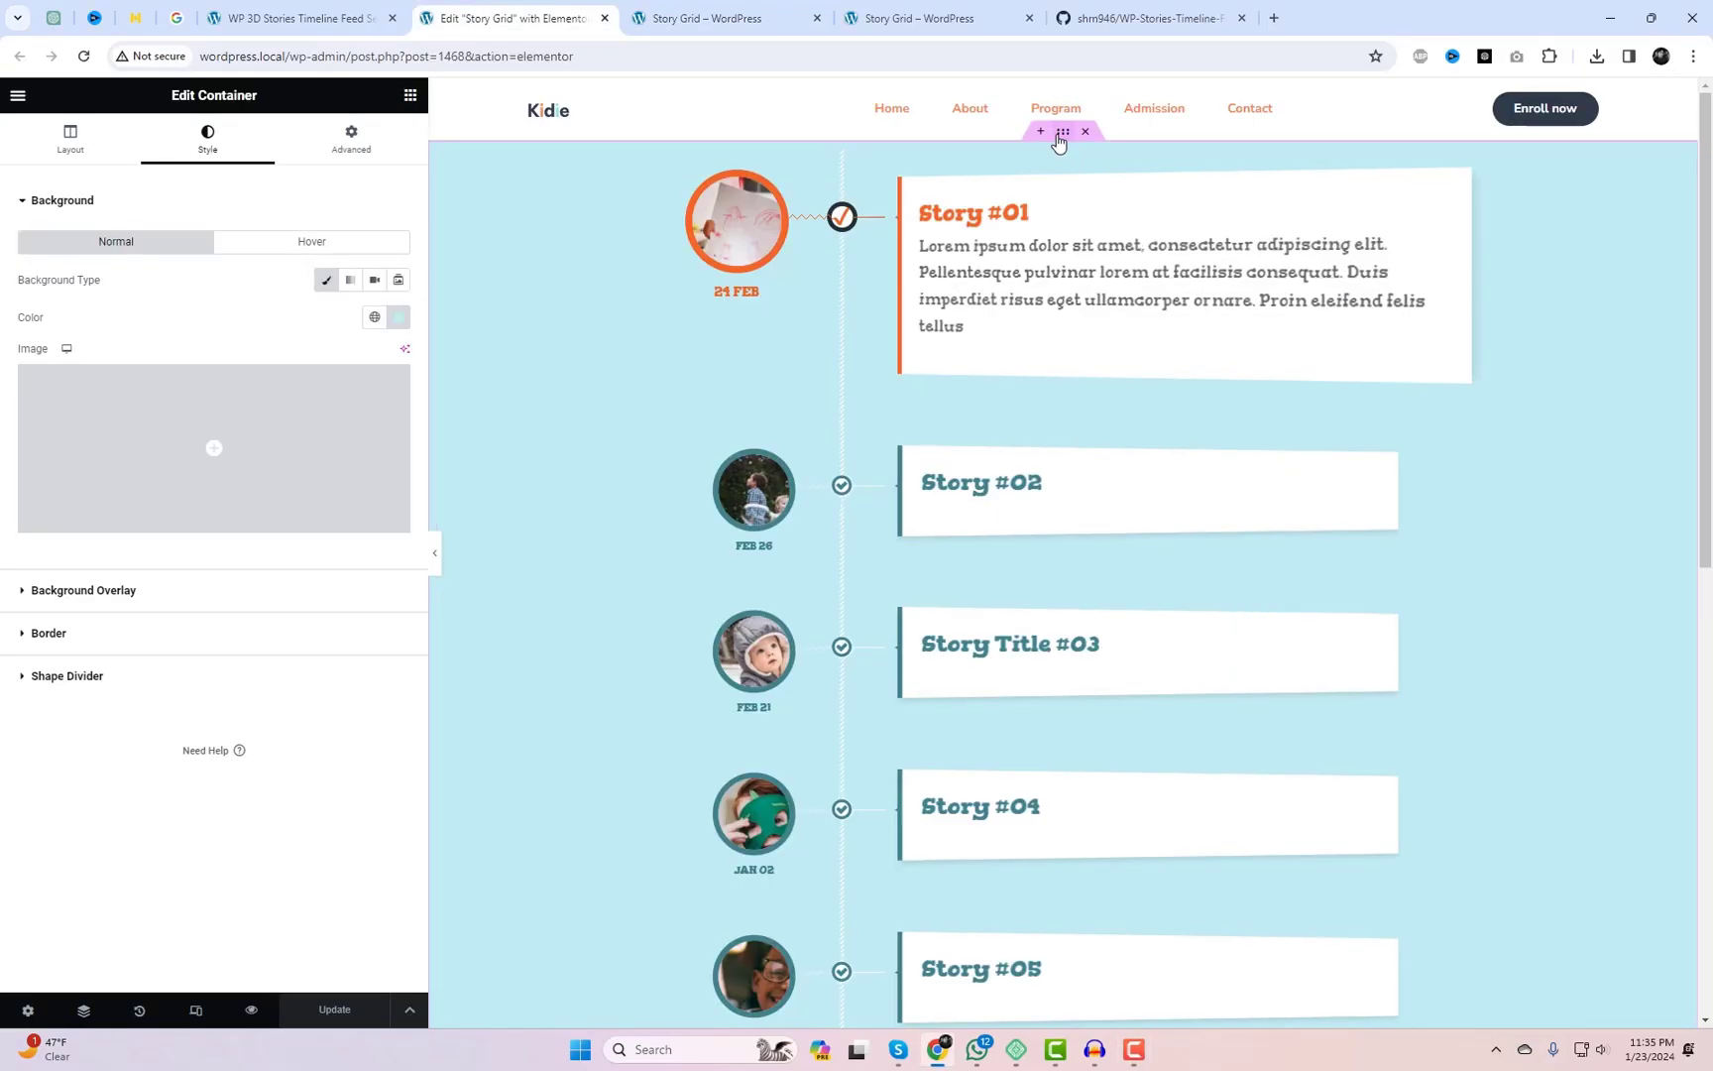
pyautogui.click(67, 137)
pyautogui.click(208, 144)
pyautogui.click(399, 317)
pyautogui.moveTo(409, 469)
pyautogui.mouseDown()
pyautogui.moveTo(481, 522)
pyautogui.moveTo(470, 466)
pyautogui.moveTo(479, 485)
pyautogui.moveTo(435, 506)
pyautogui.mouseUp()
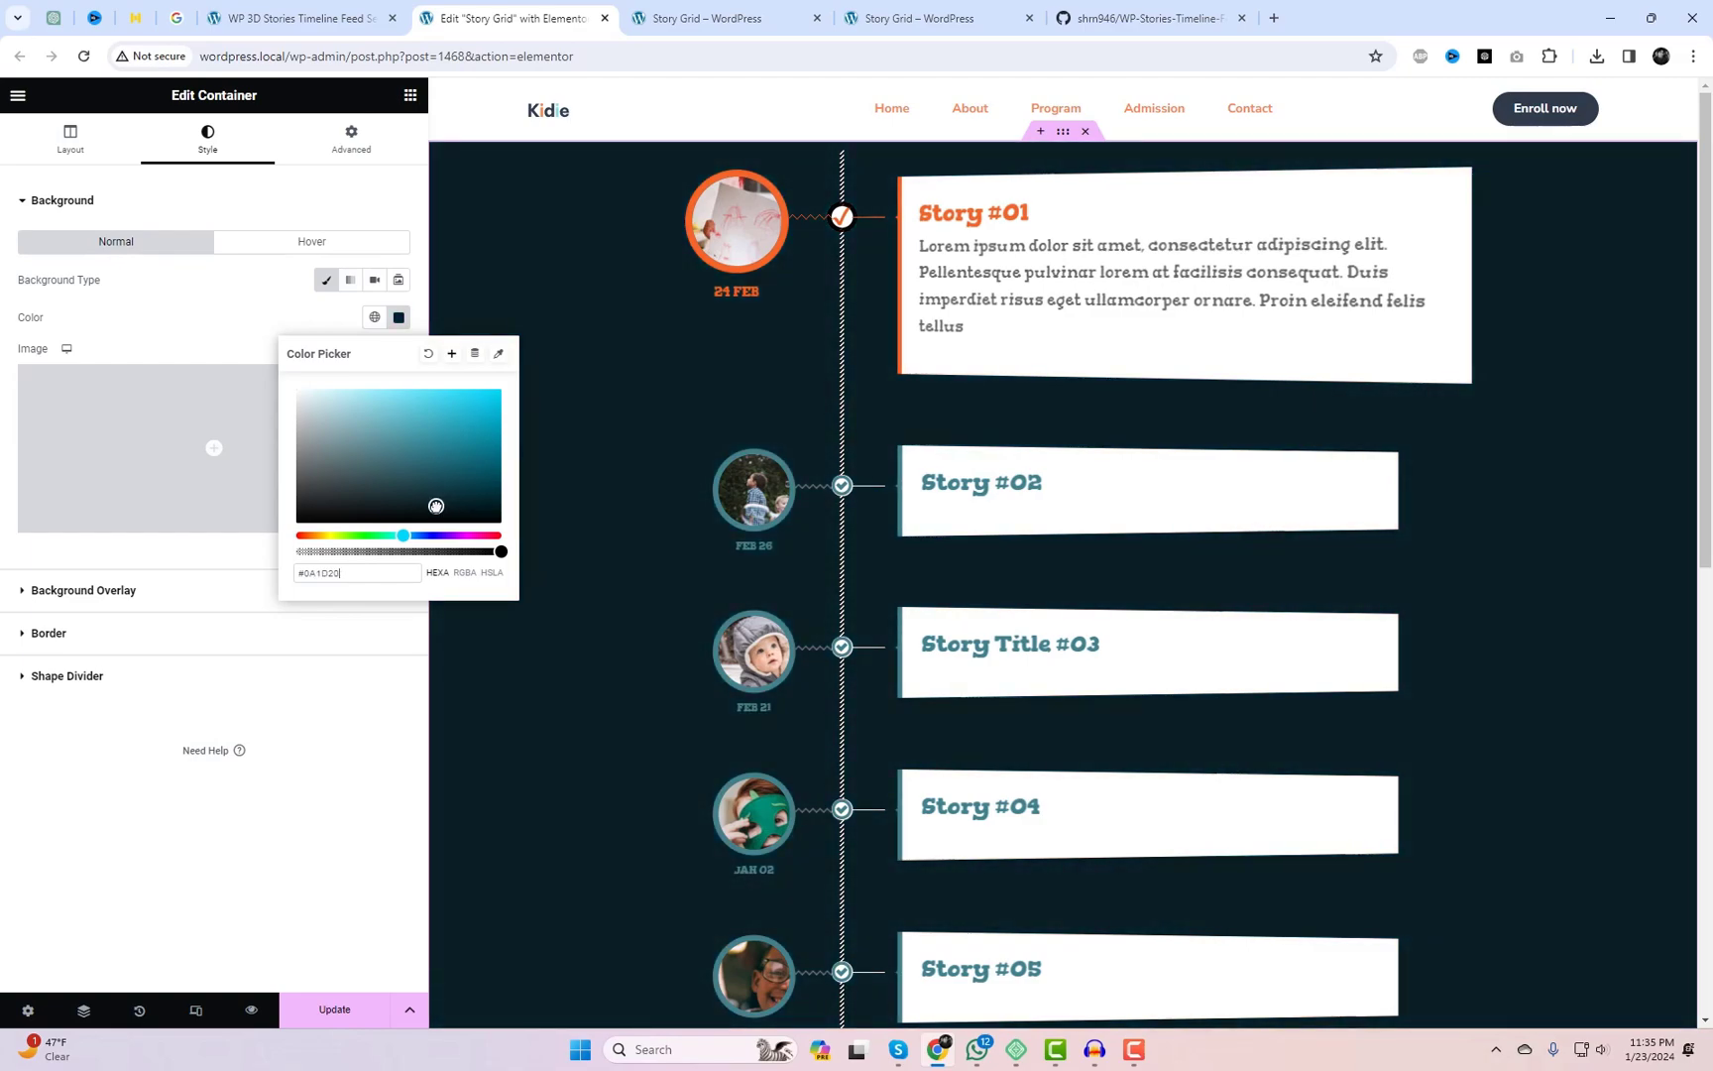
pyautogui.click(269, 360)
# Step: Give the section 20 px top and 50 px bottom padding, keeping its width at 100%
pyautogui.click(351, 139)
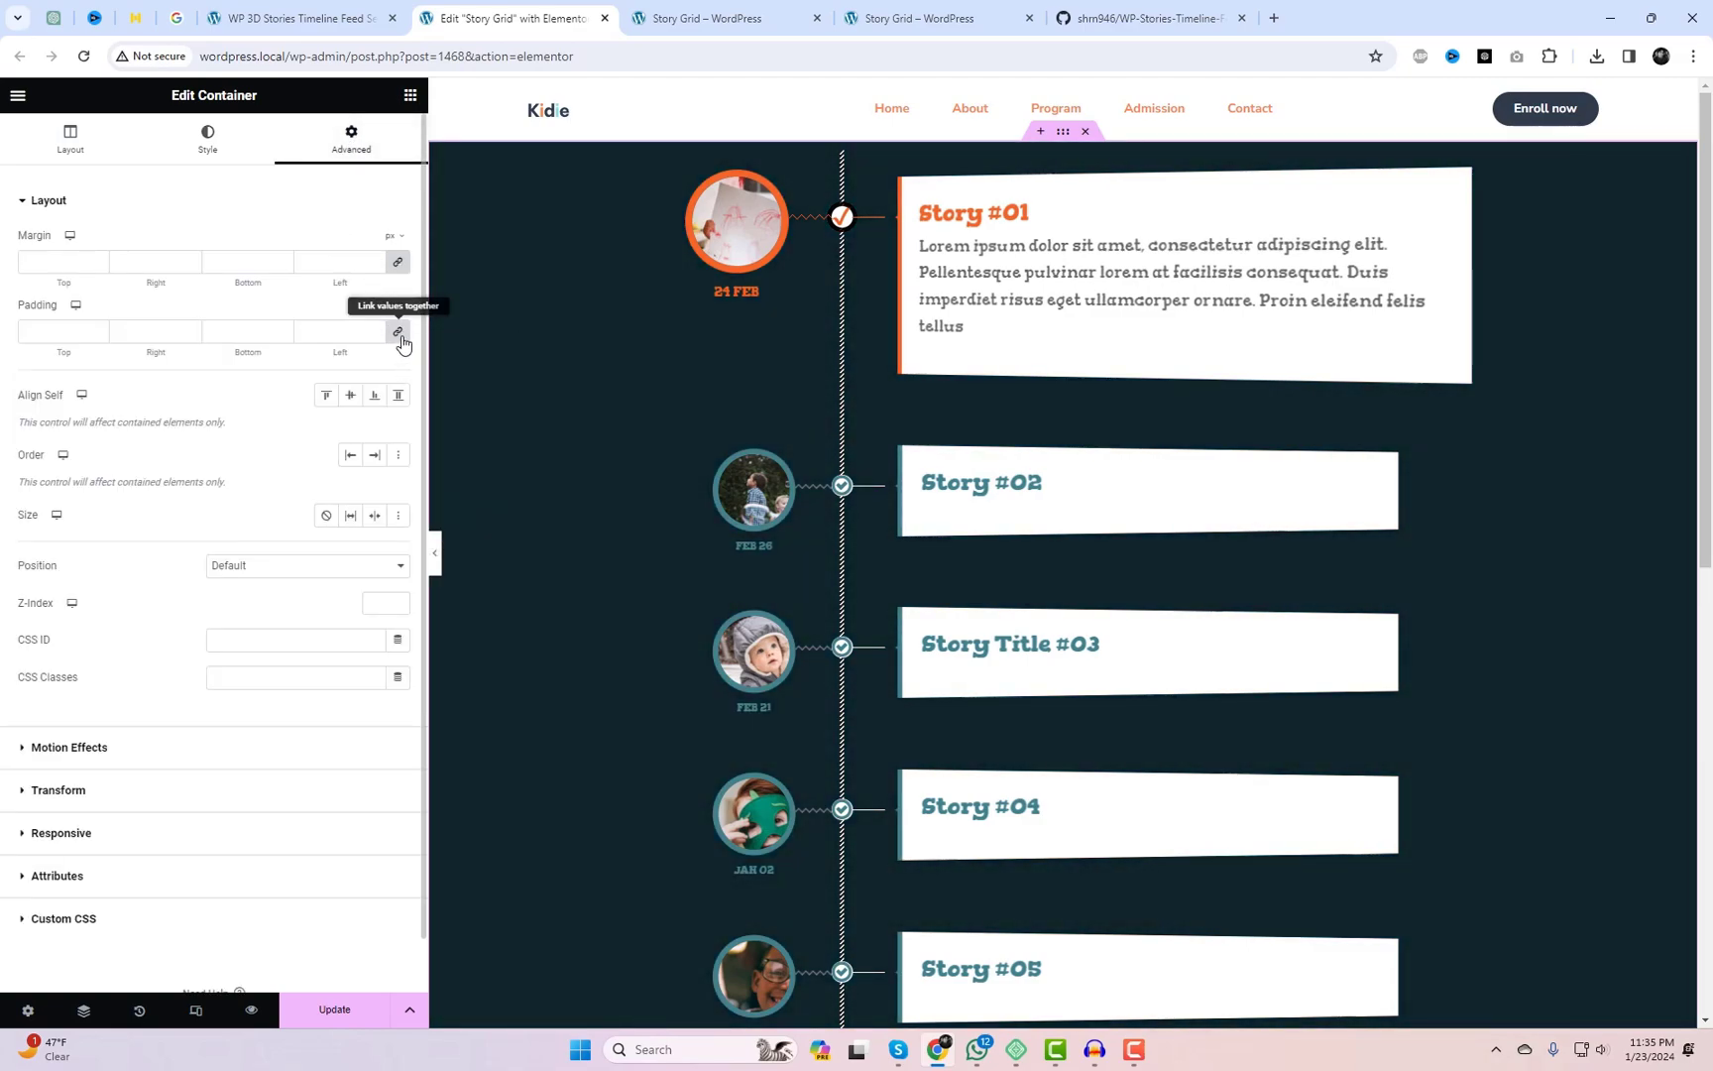
pyautogui.click(99, 335)
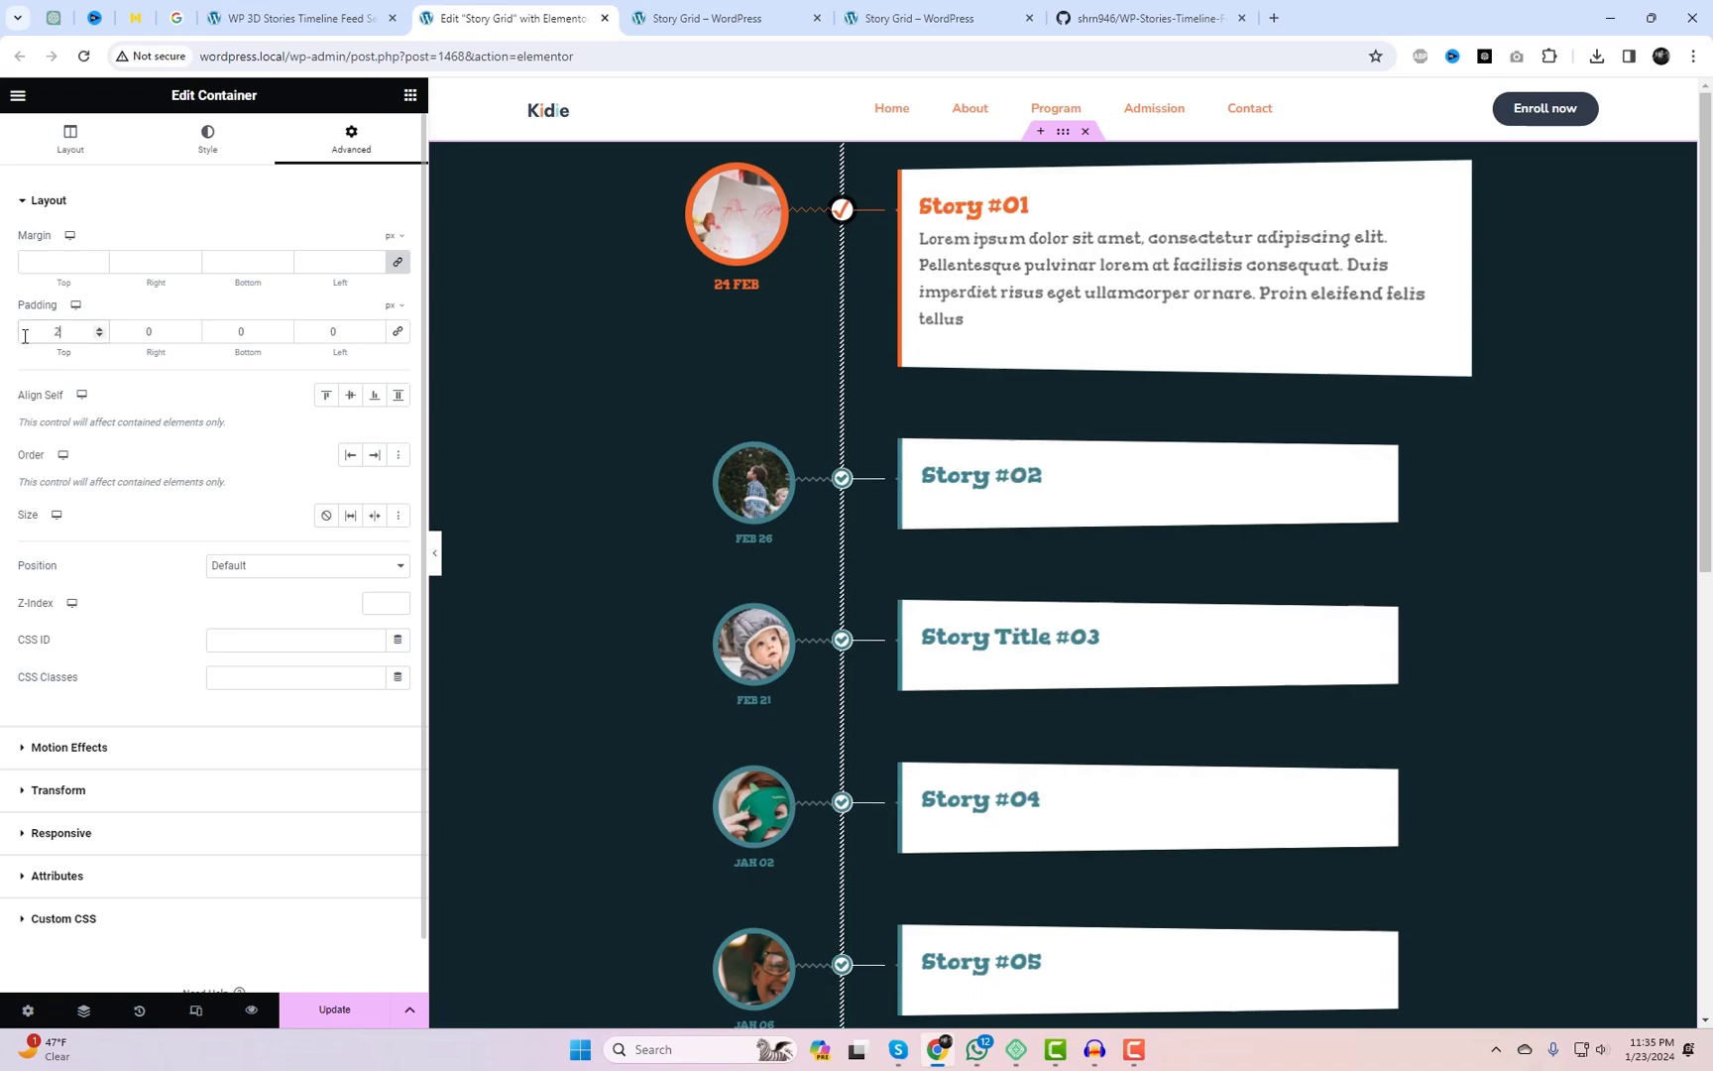
pyautogui.write('20')
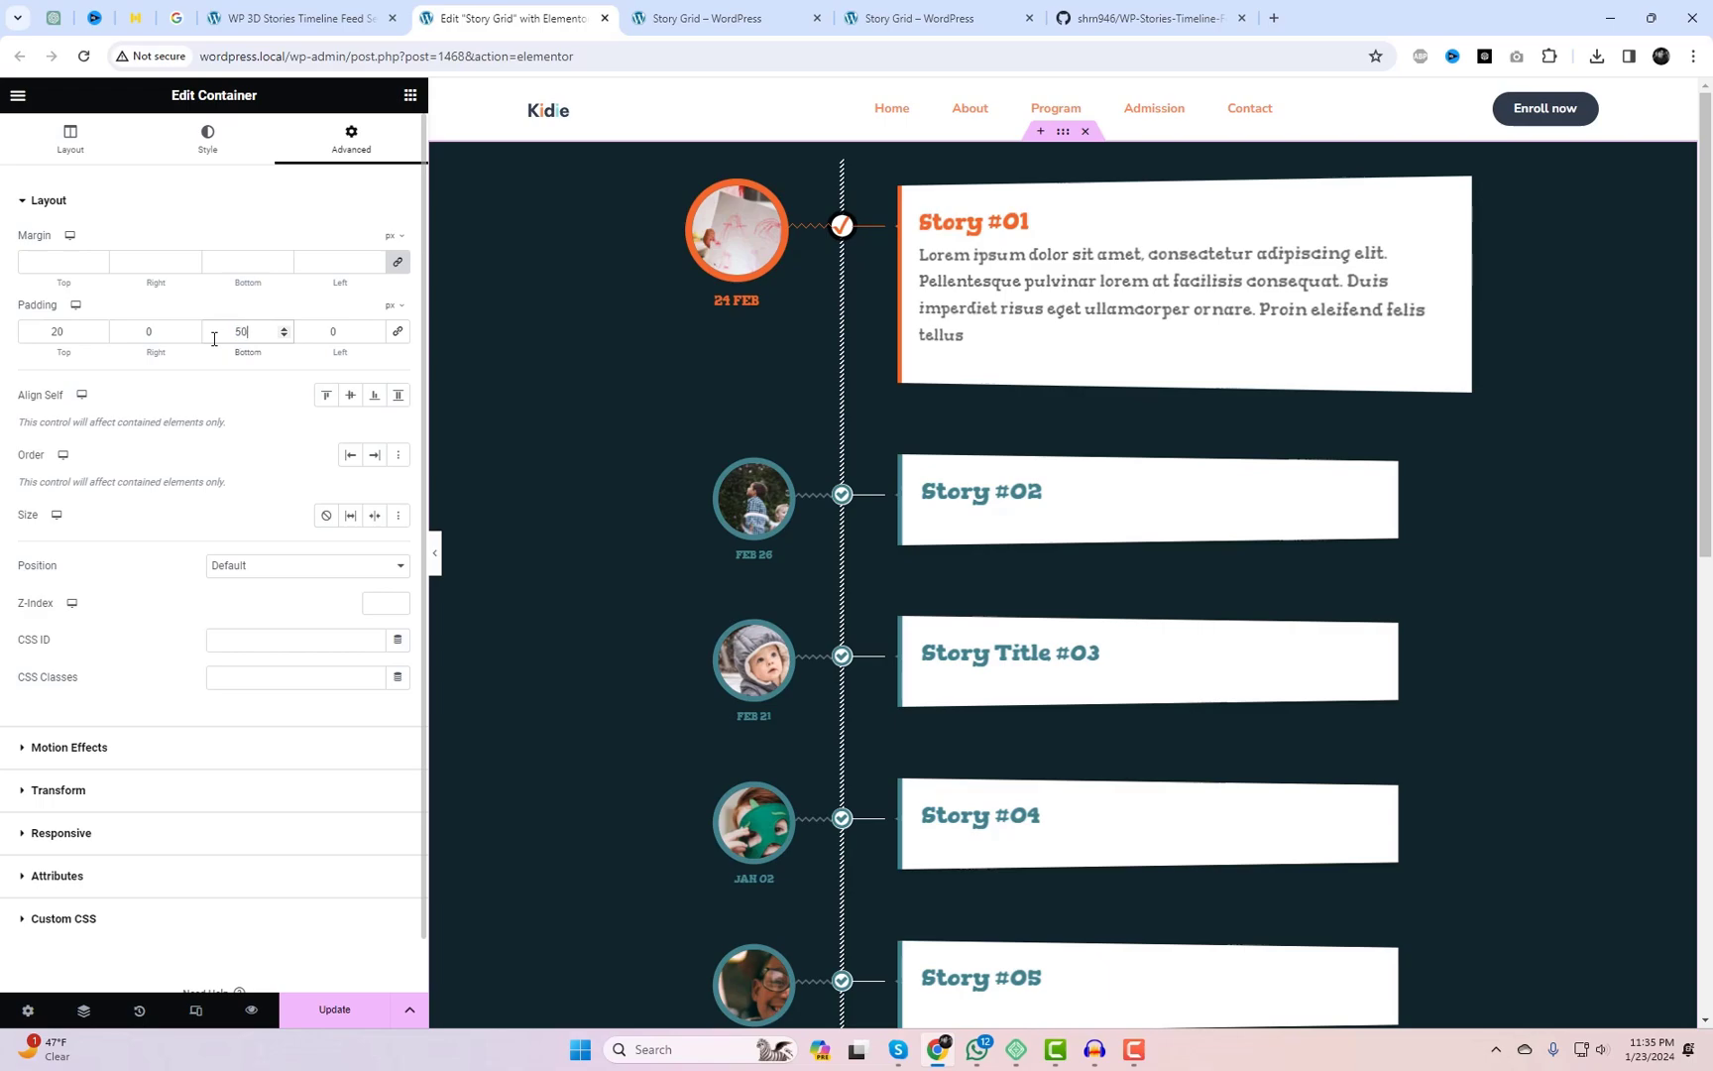
pyautogui.click(82, 154)
pyautogui.moveTo(318, 315); pyautogui.dragTo(326, 322)
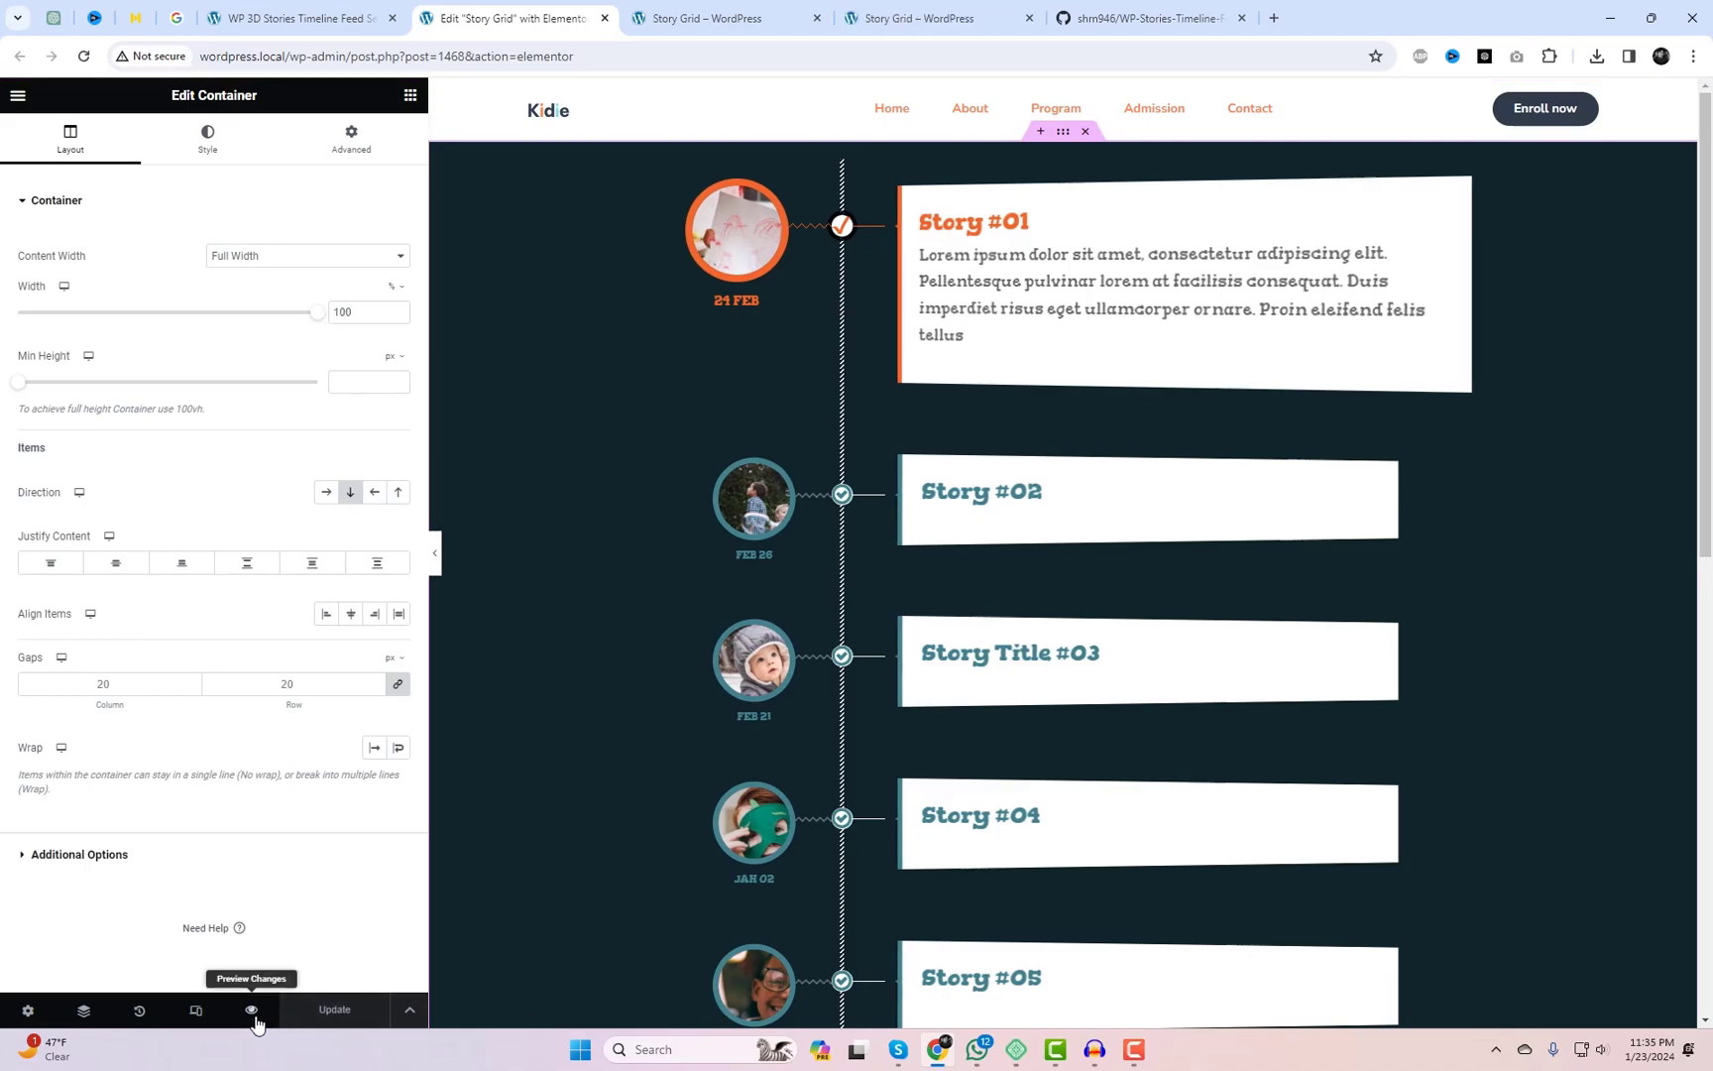
# Step: Switch to the page preview and expand the Story #02 and Story Title #03 cards
pyautogui.click(957, 12)
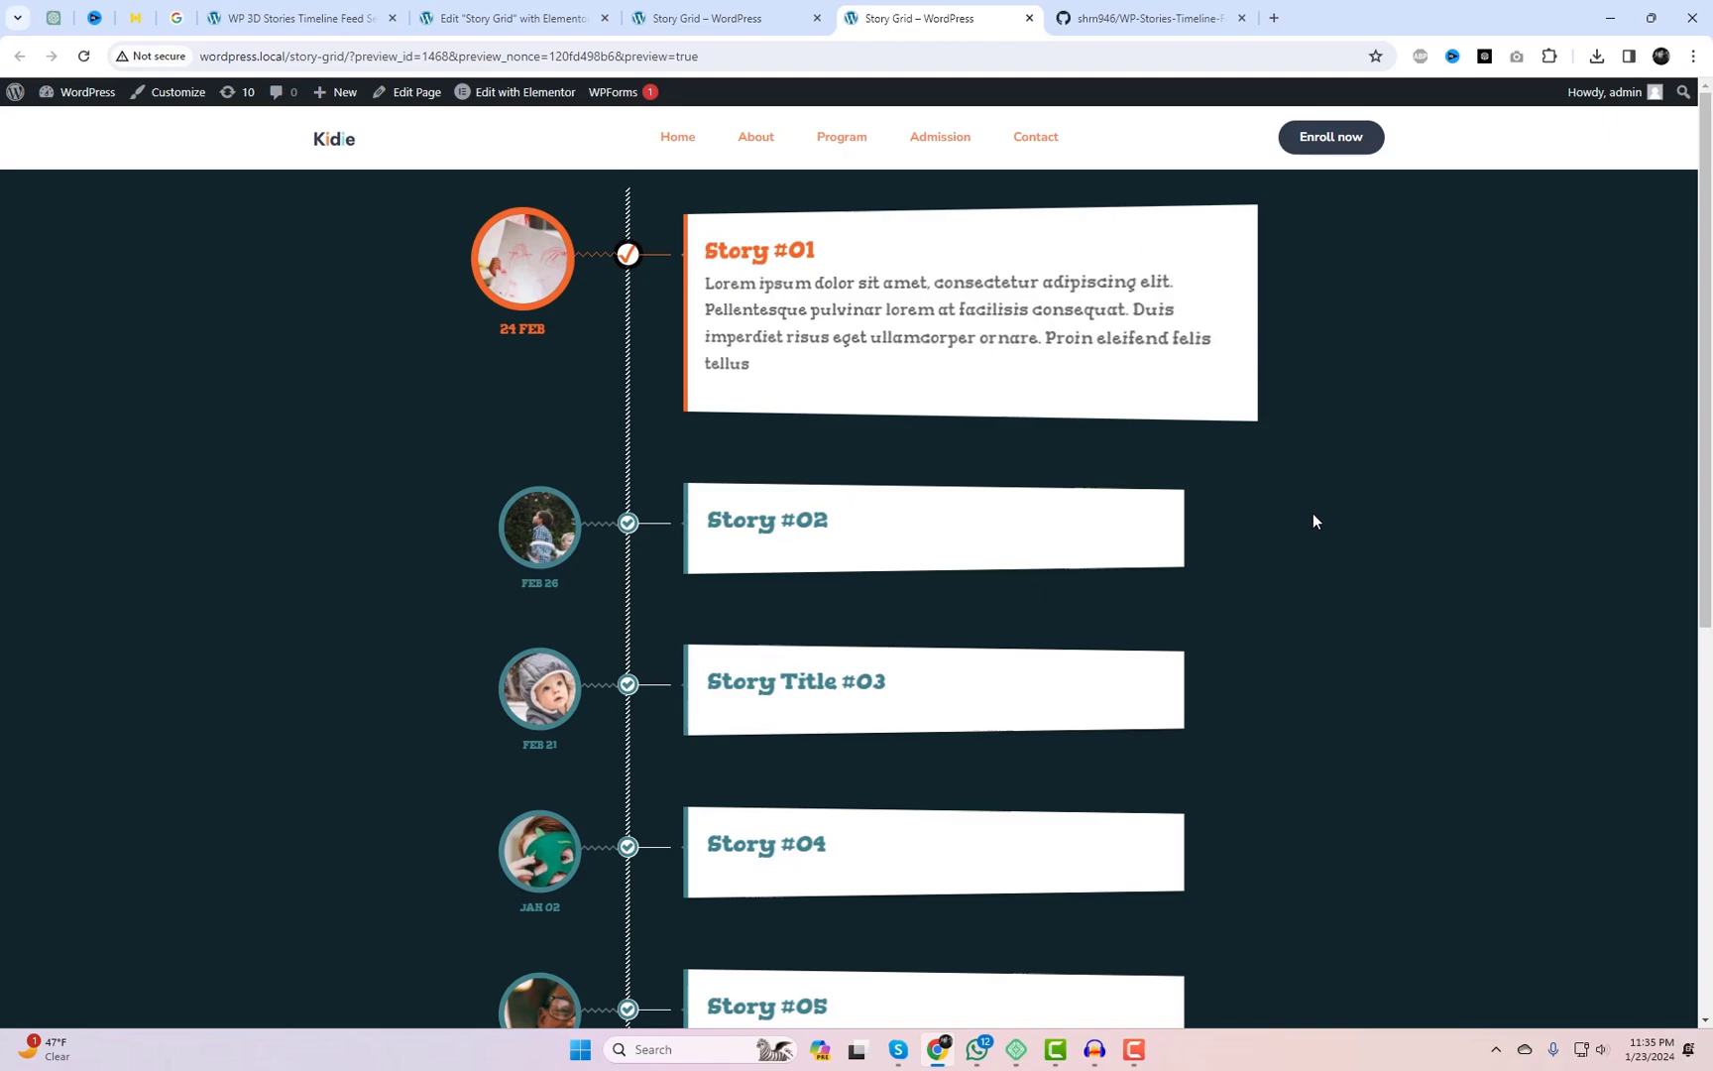
pyautogui.click(630, 528)
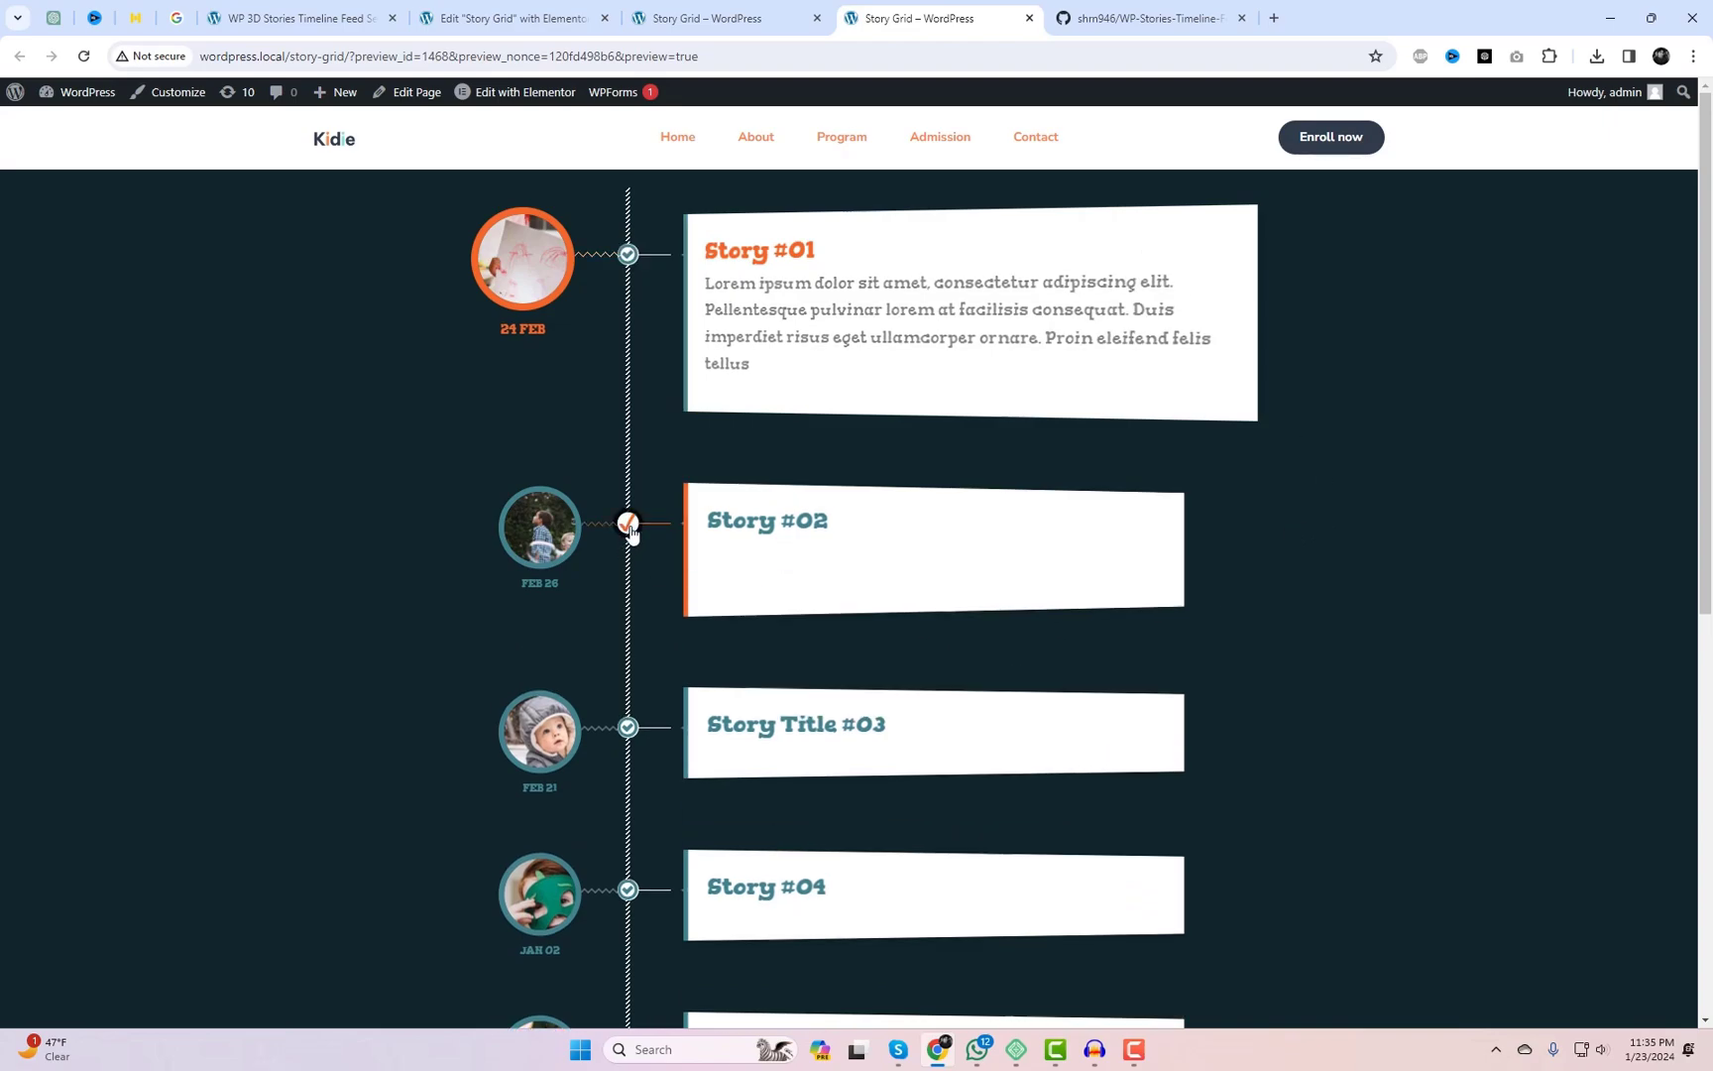
pyautogui.click(628, 686)
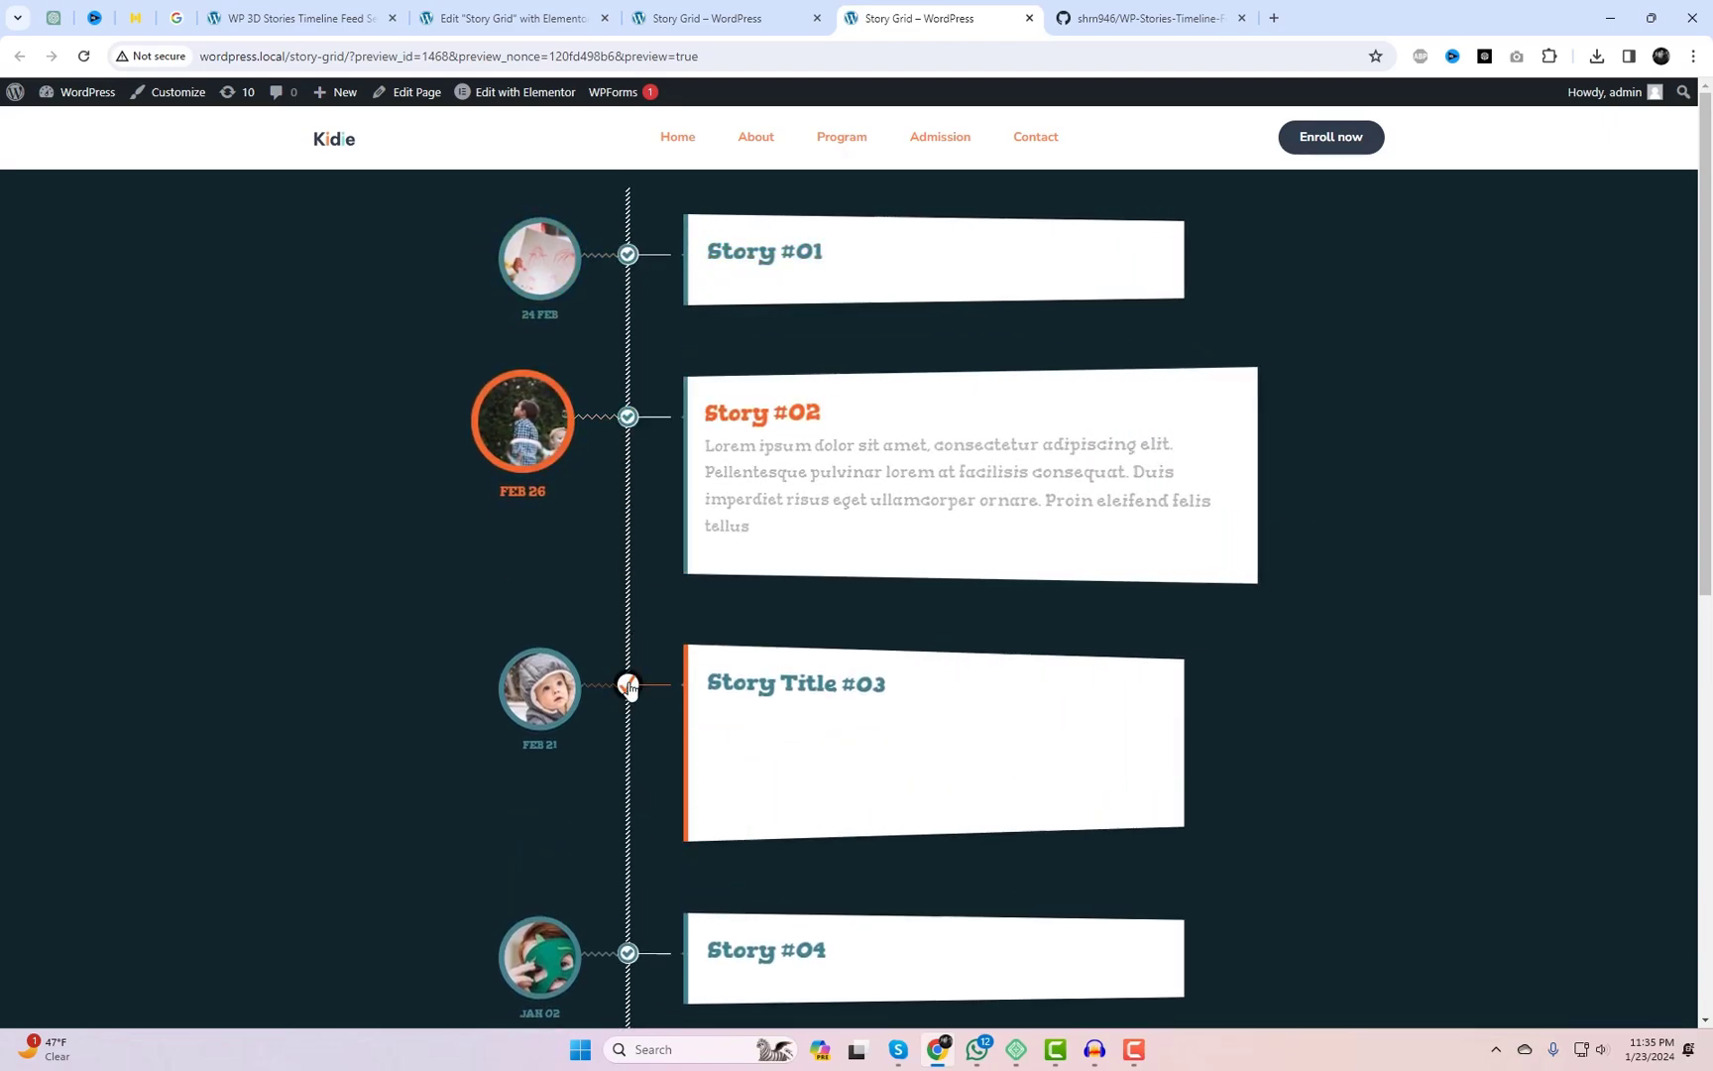
# Step: Expand each timeline card from Story #01 through #05 in turn, confirming each on the dark navy background
pyautogui.click(627, 254)
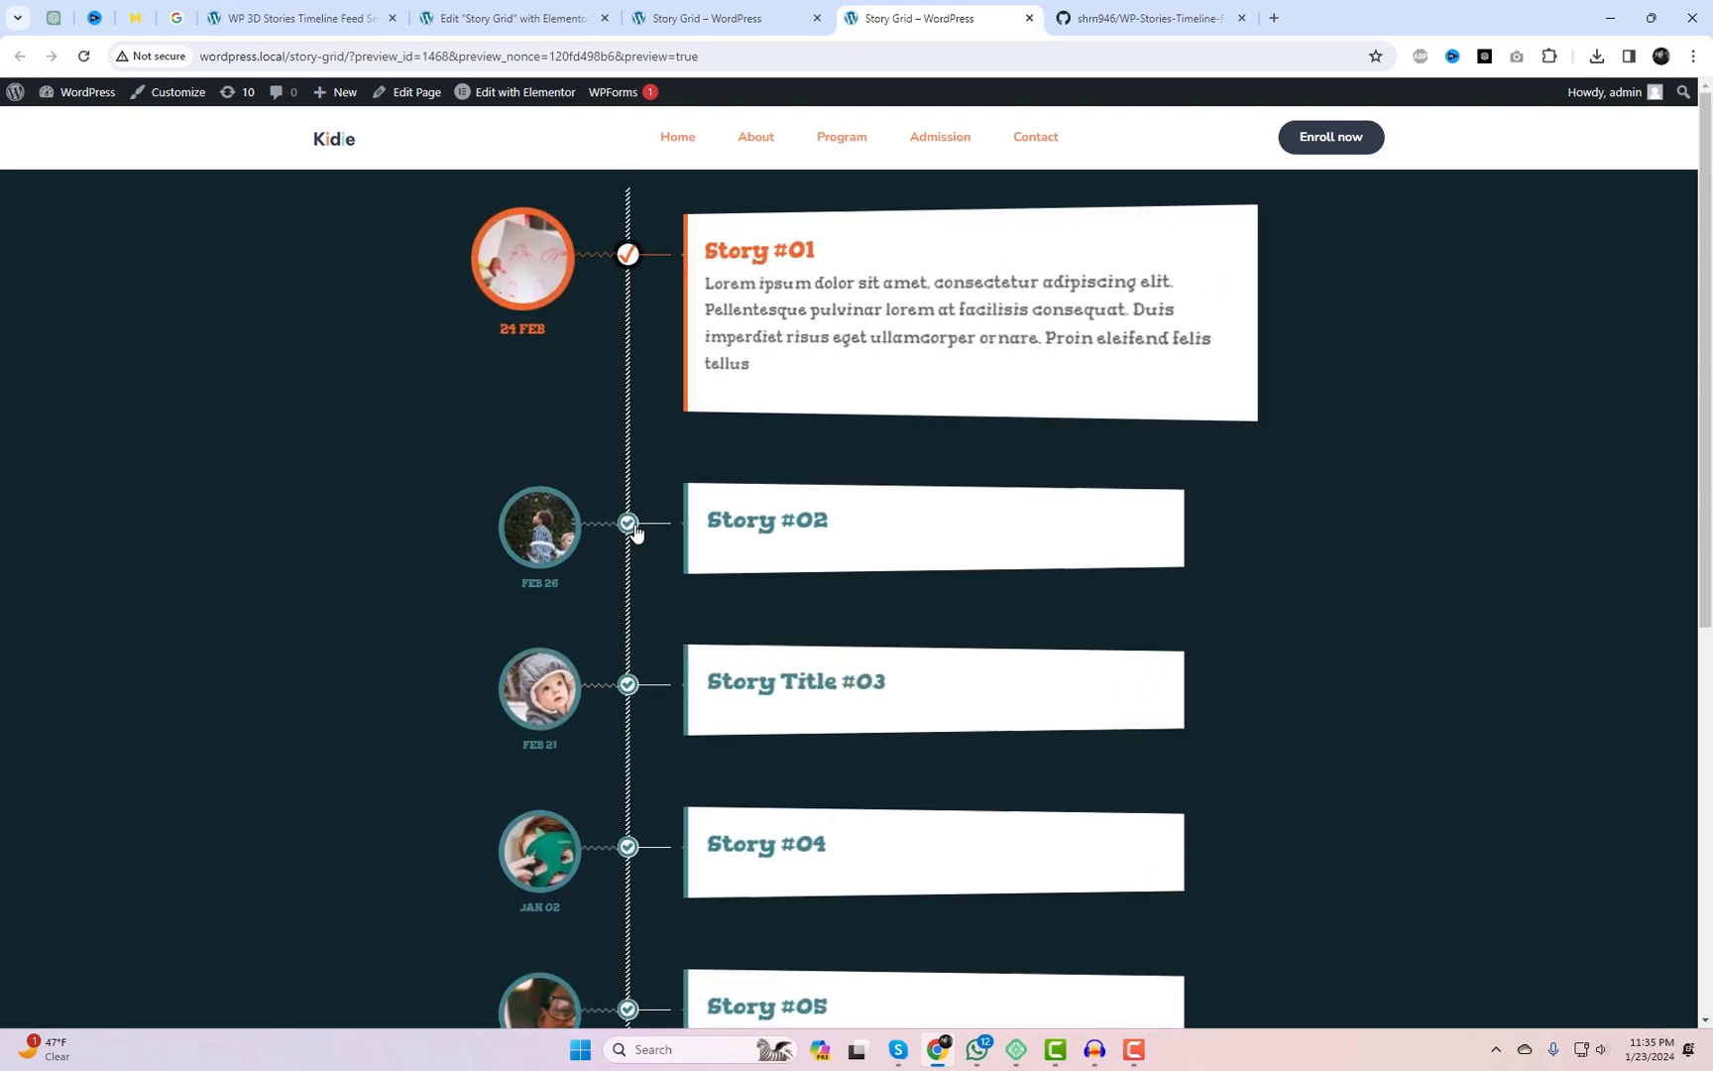
pyautogui.click(630, 526)
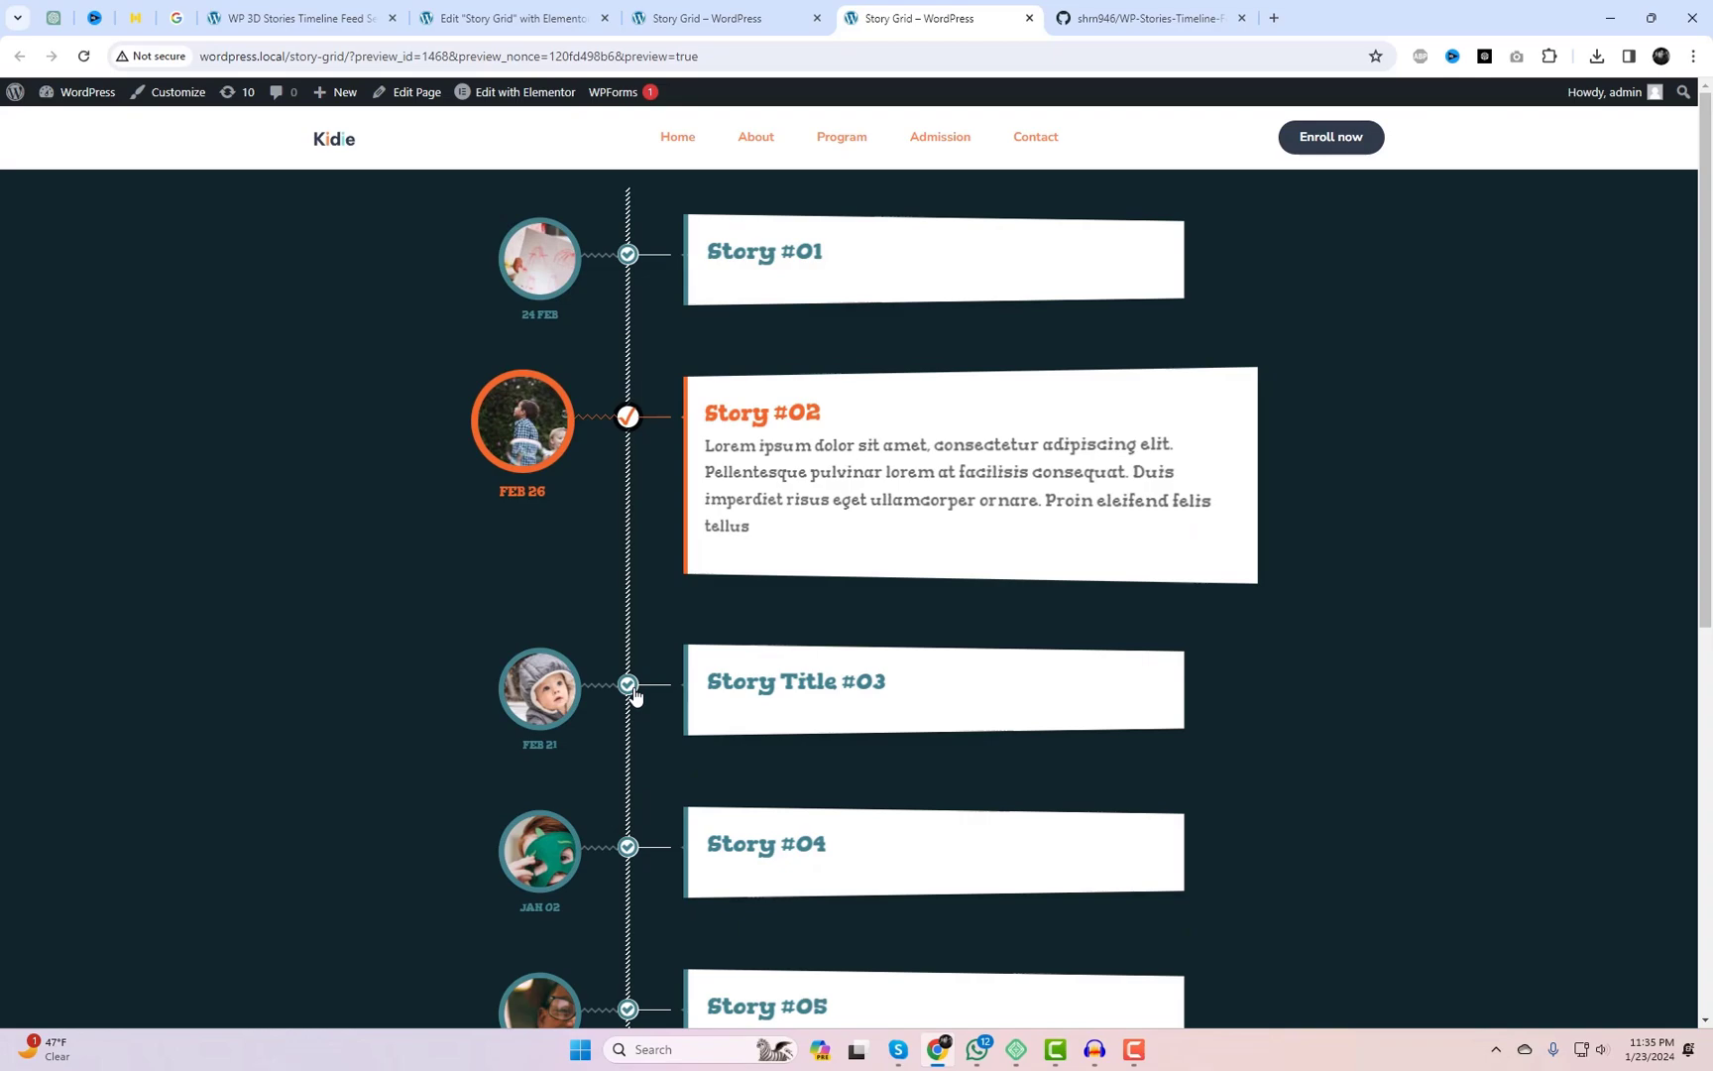
pyautogui.click(632, 688)
pyautogui.click(628, 846)
pyautogui.scroll(-2, 667, 839)
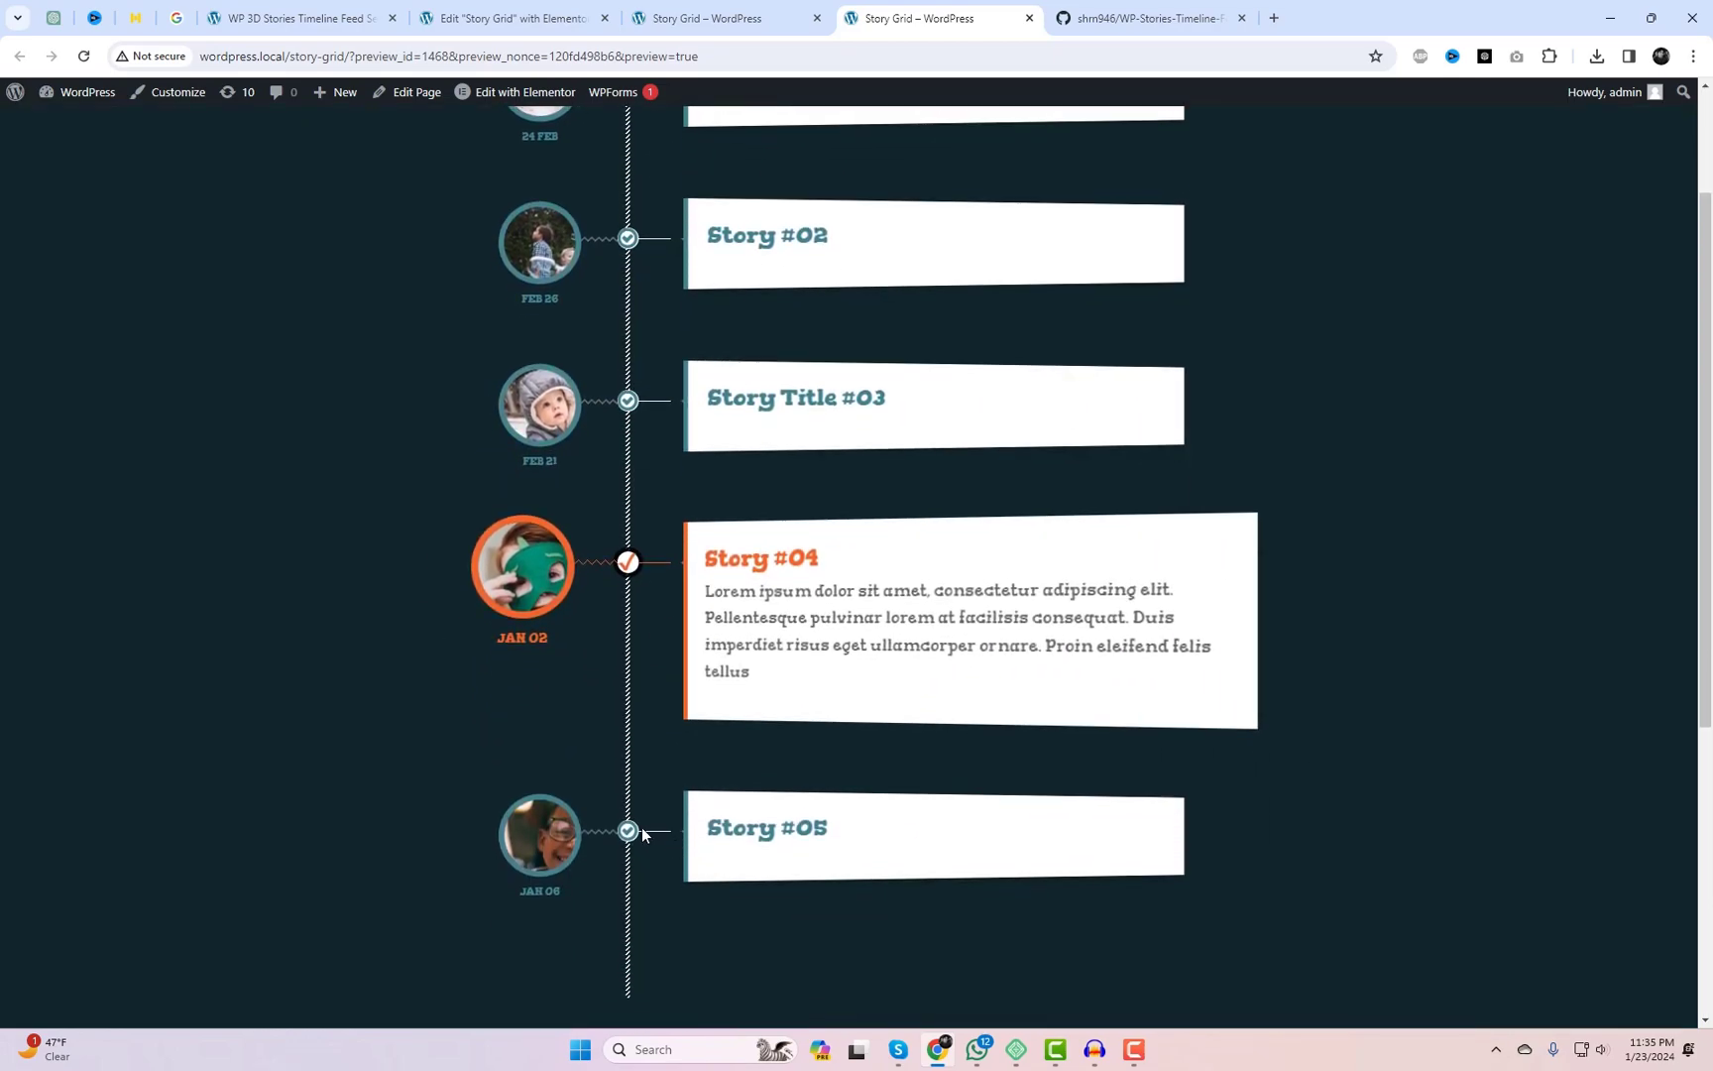
pyautogui.click(628, 831)
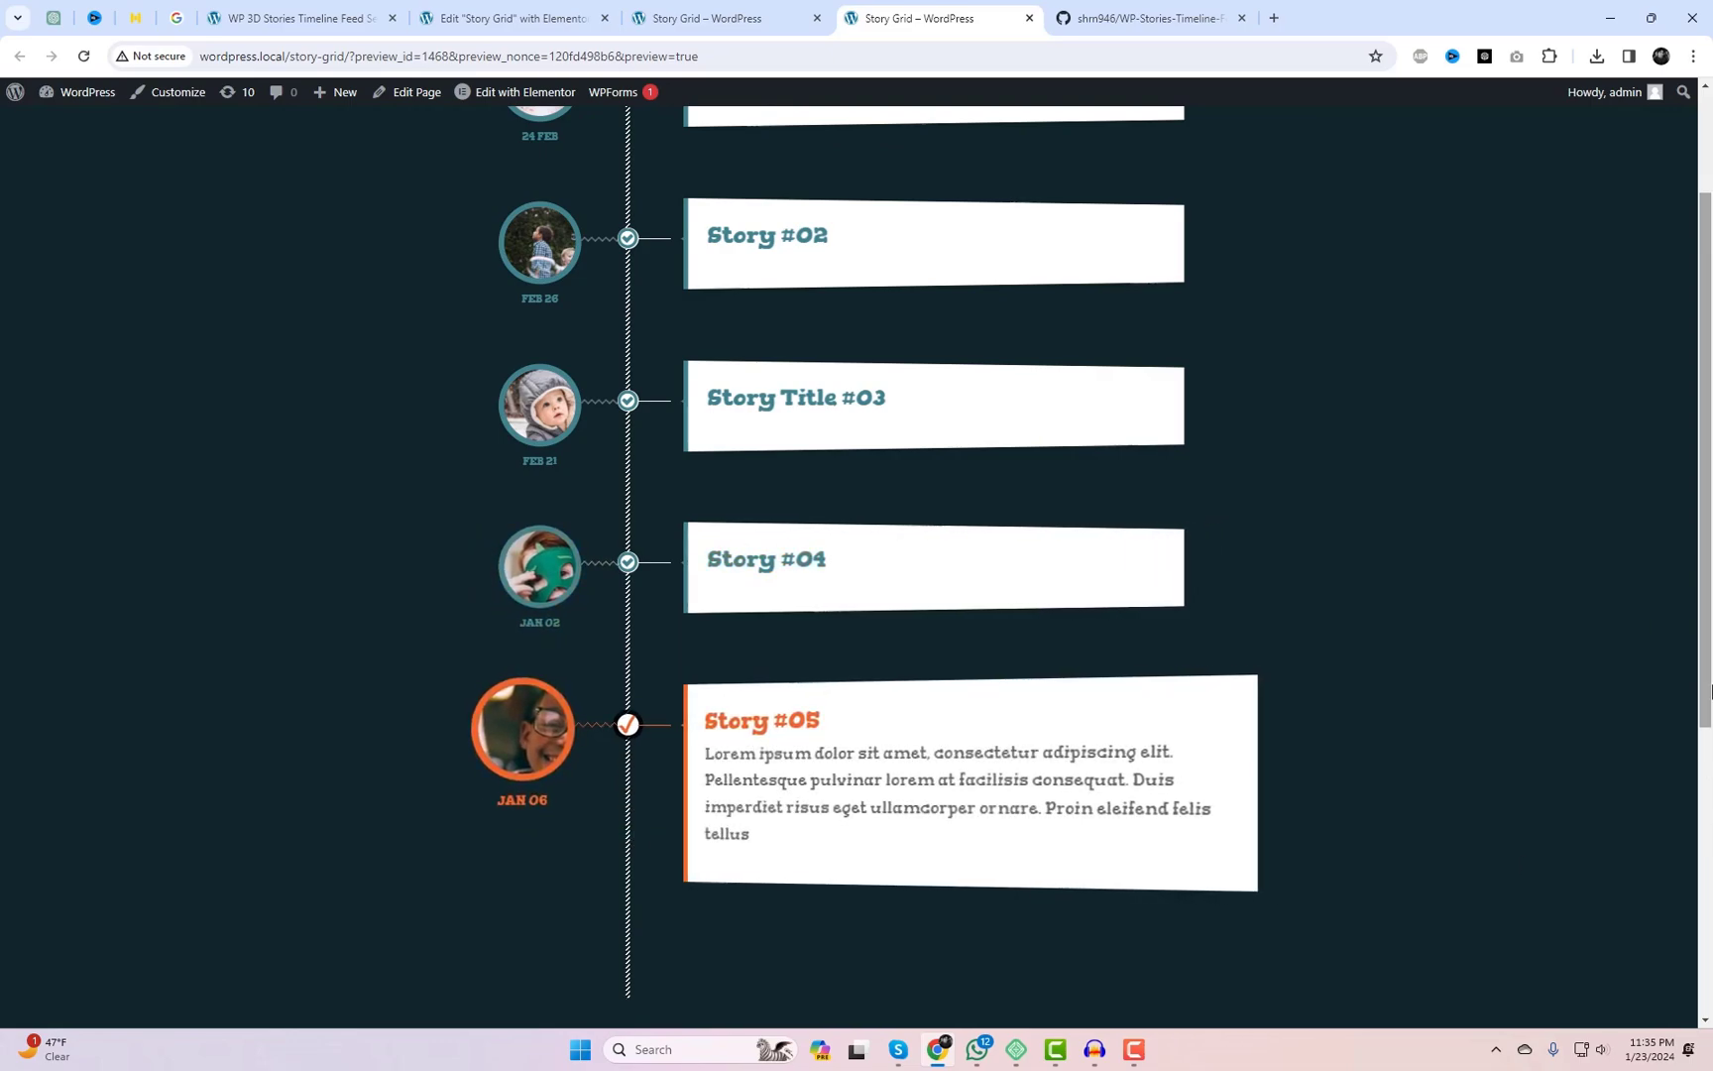
pyautogui.scroll(1, 1709, 609)
pyautogui.scroll(1, 1710, 610)
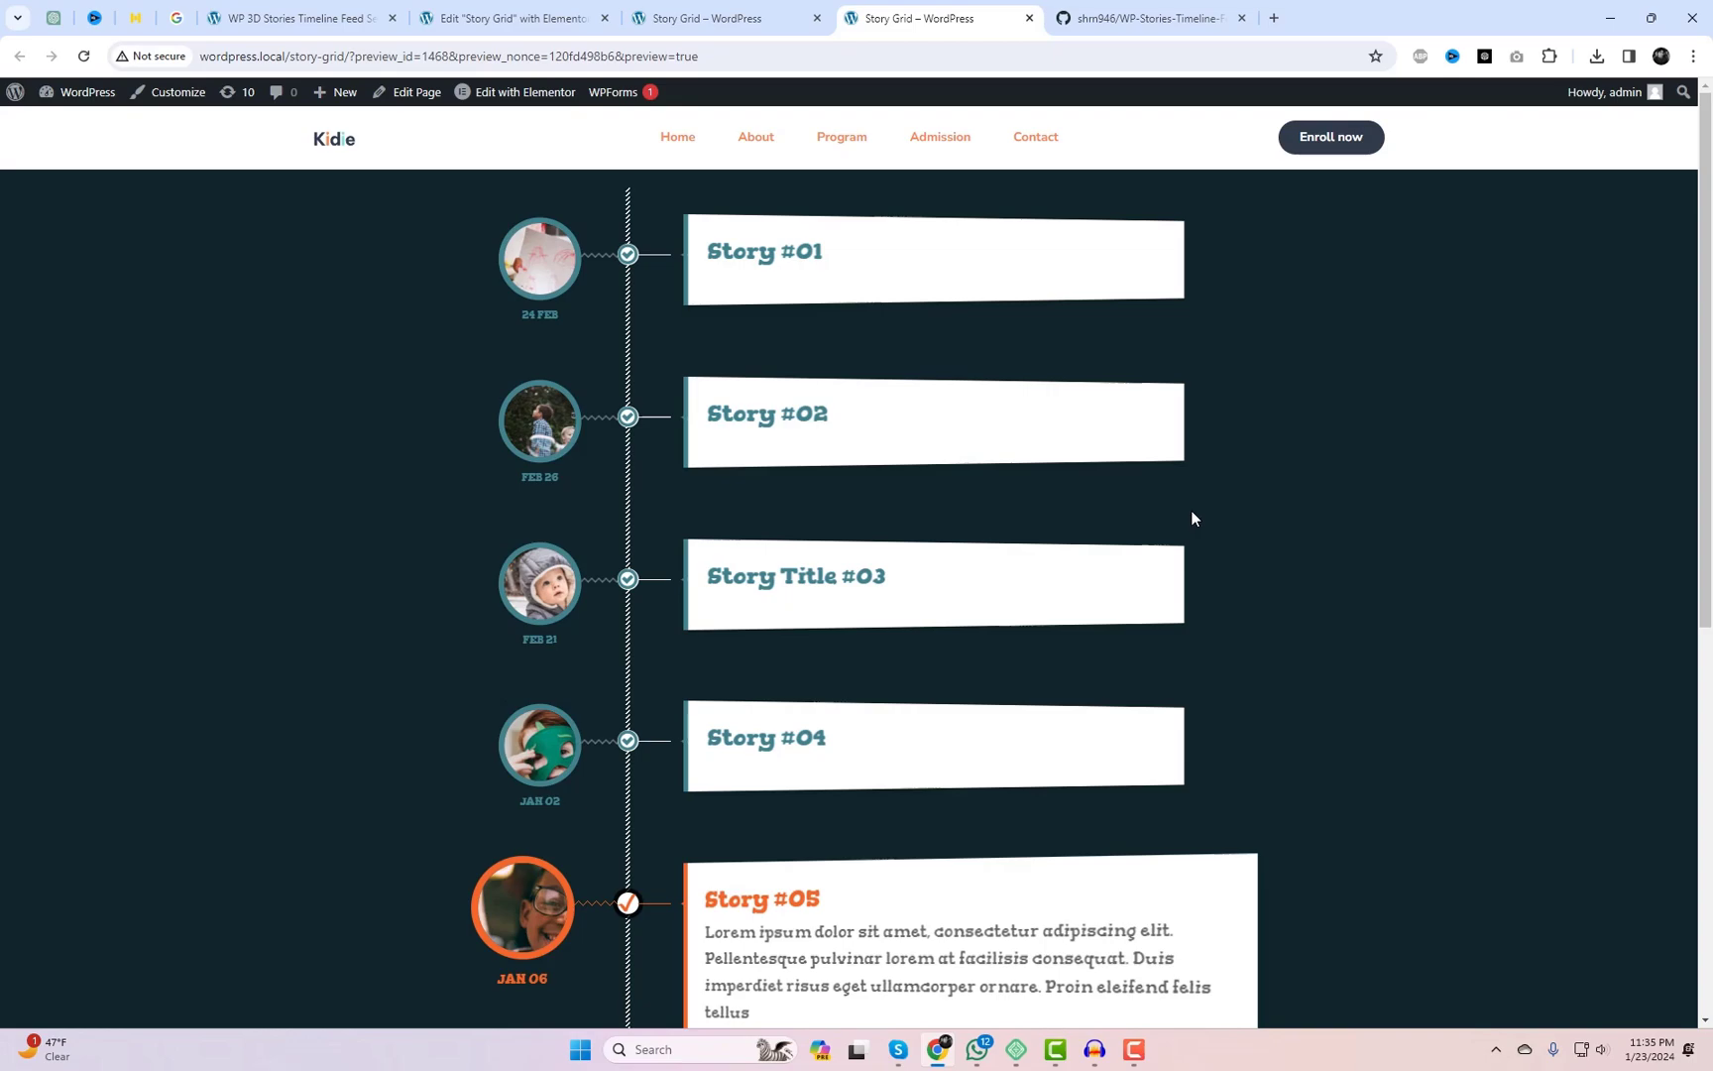
pyautogui.click(629, 254)
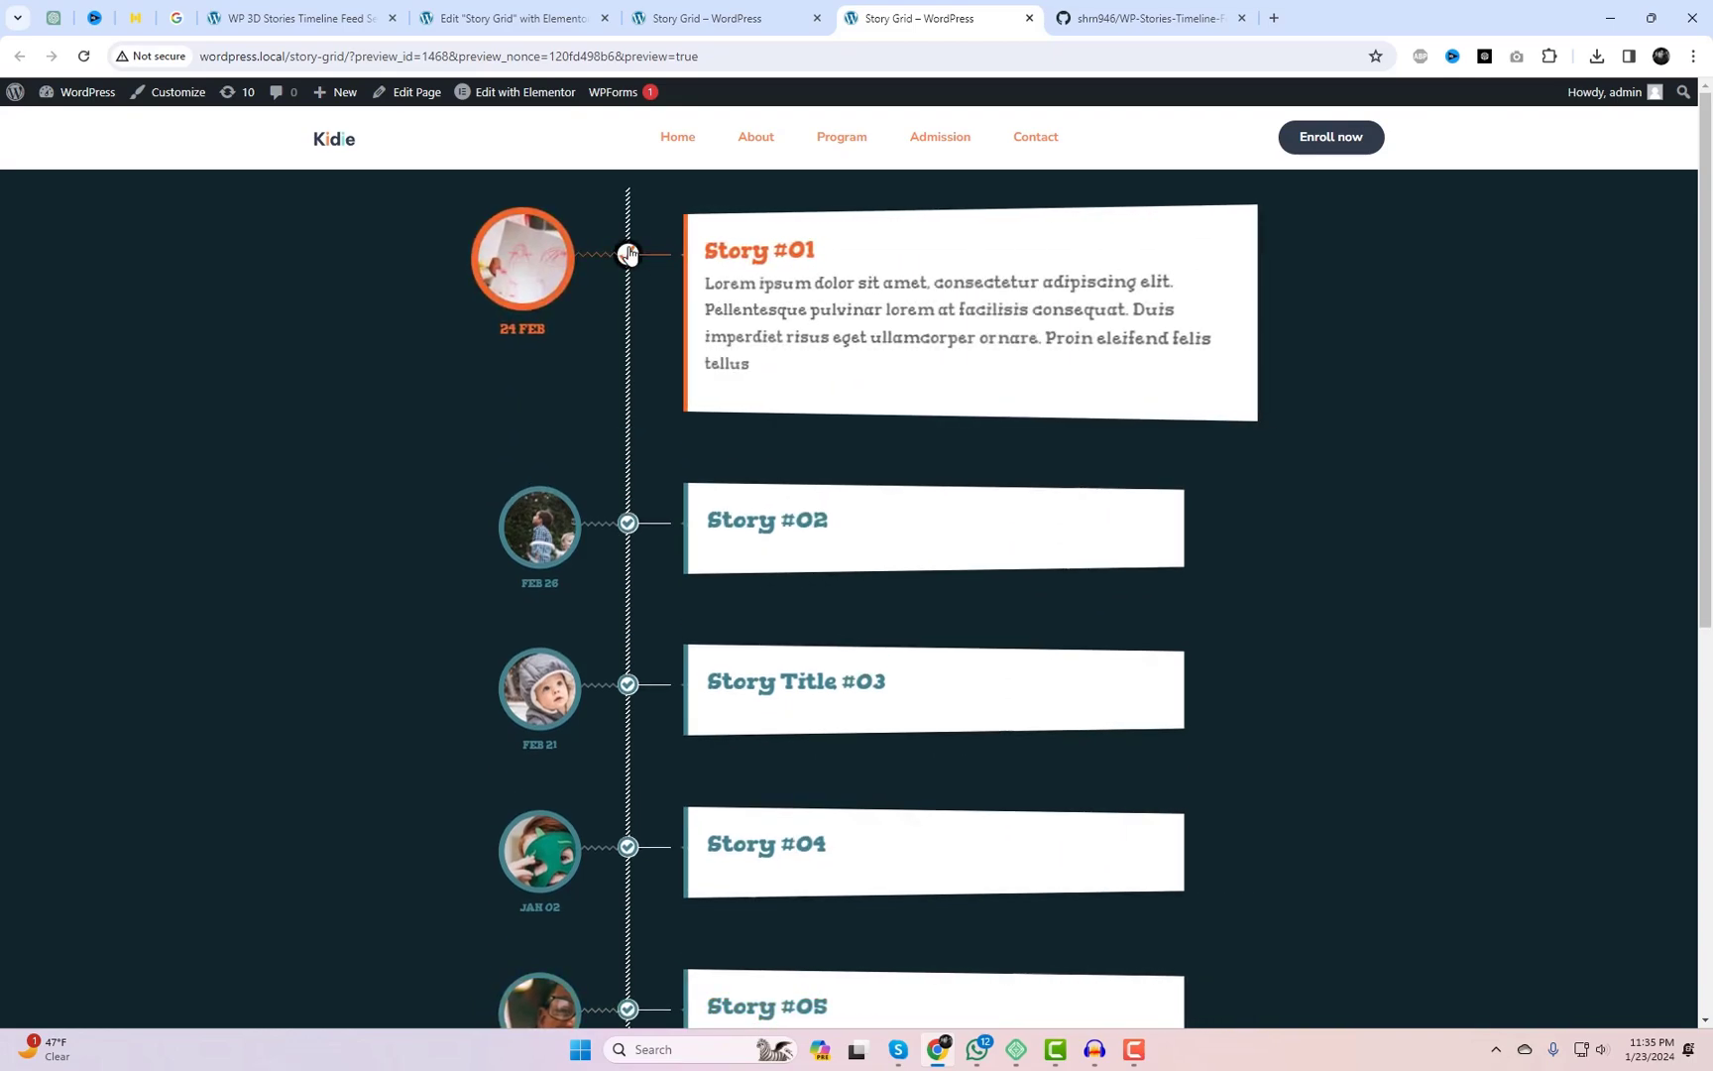